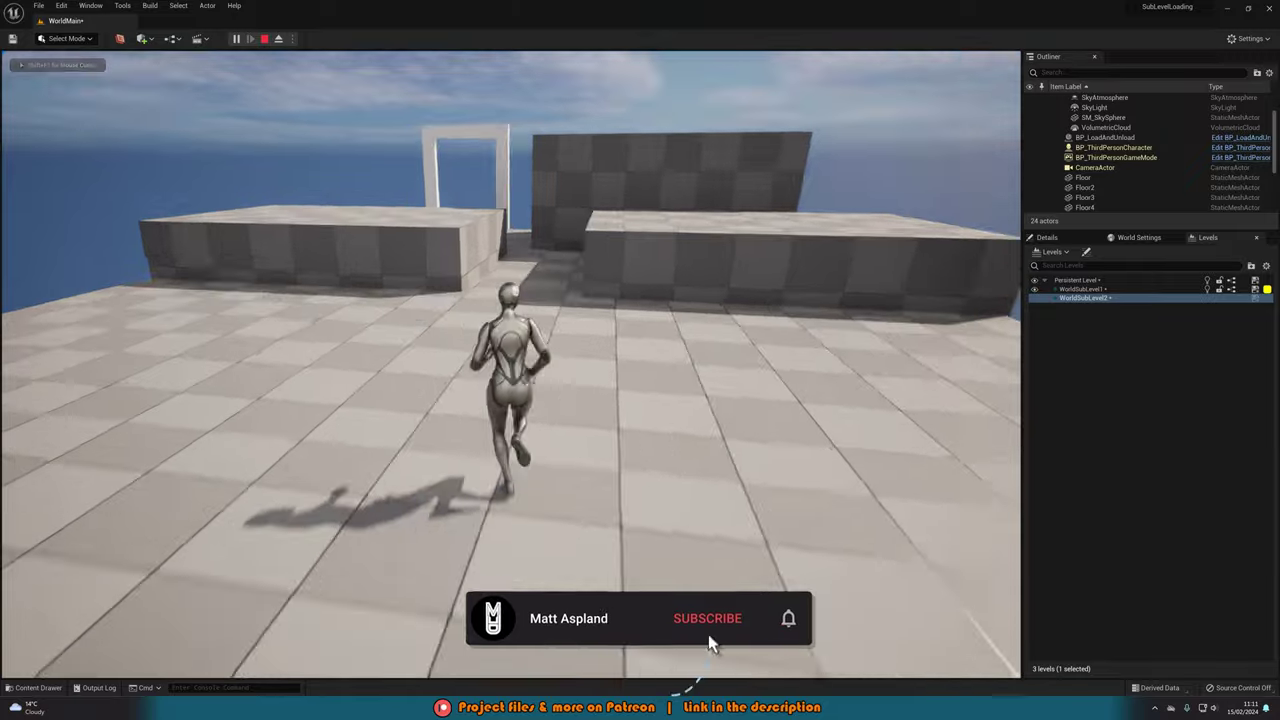
Step: Playtest the level by running the character through the doorways between the two floor areas, then end the play session
{"action": "key", "text": "w"}
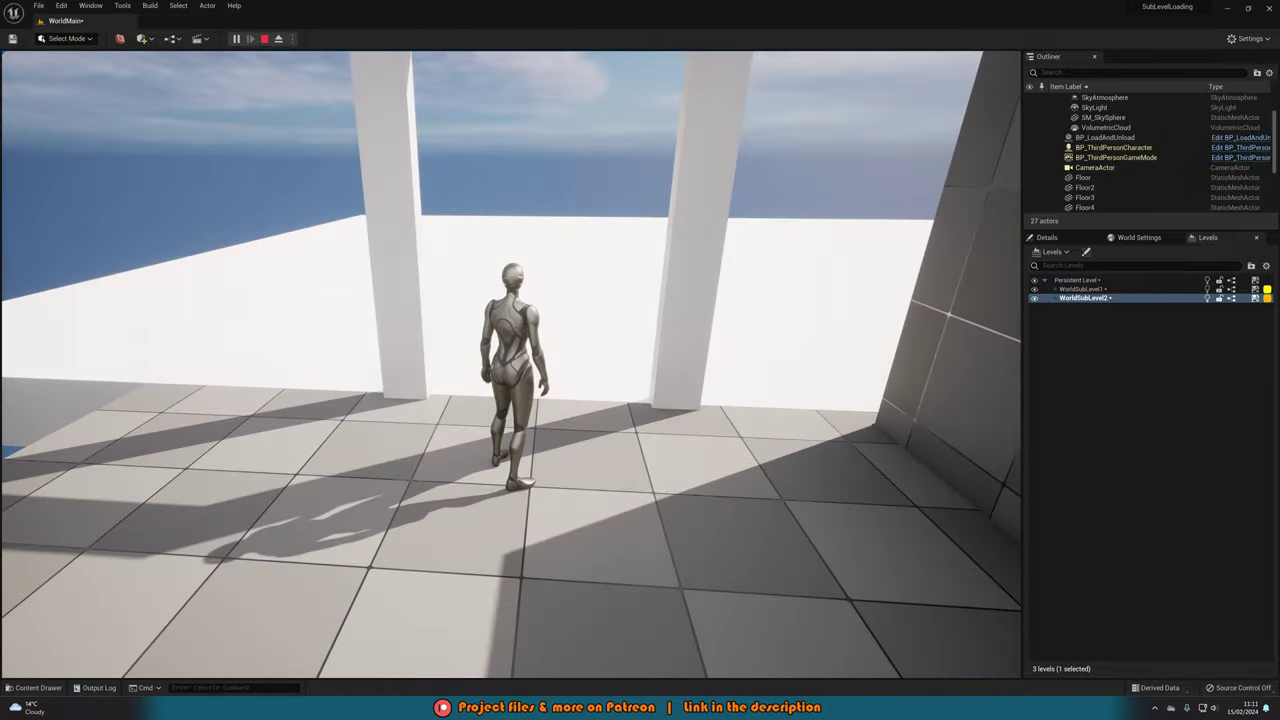
{"action": "key", "text": "w"}
{"action": "key", "text": "s"}
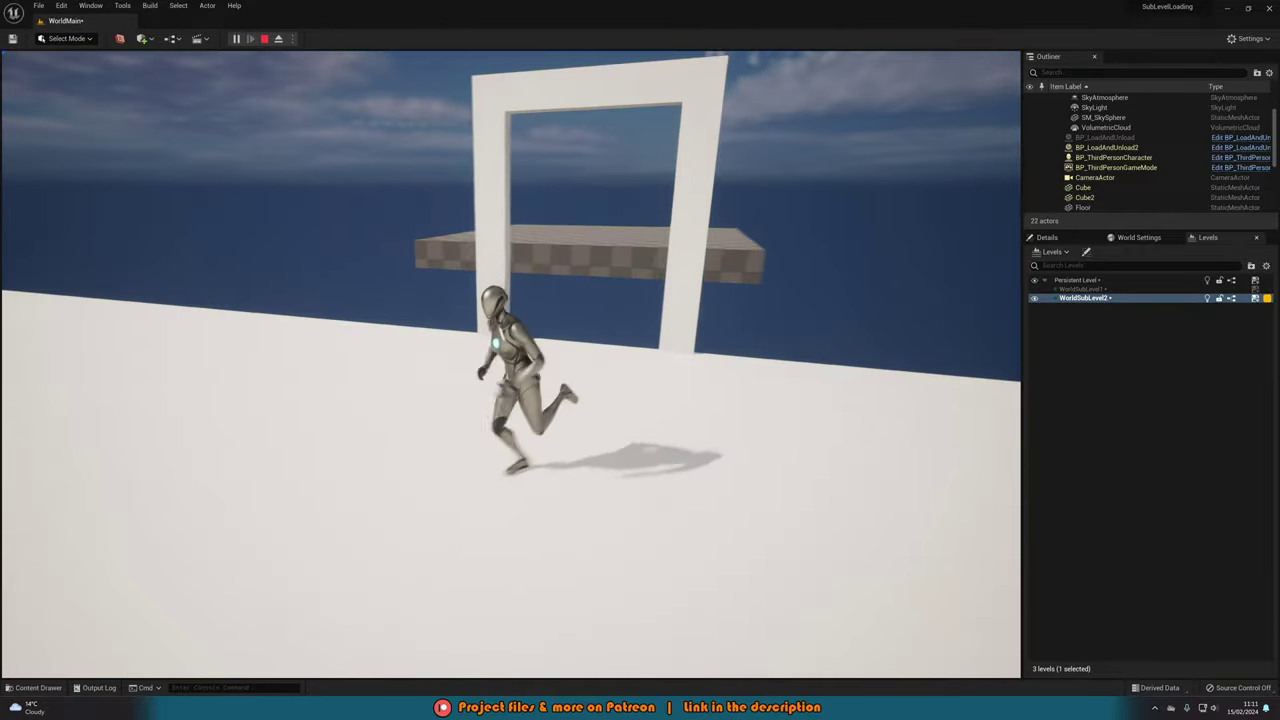
{"action": "key", "text": "w"}
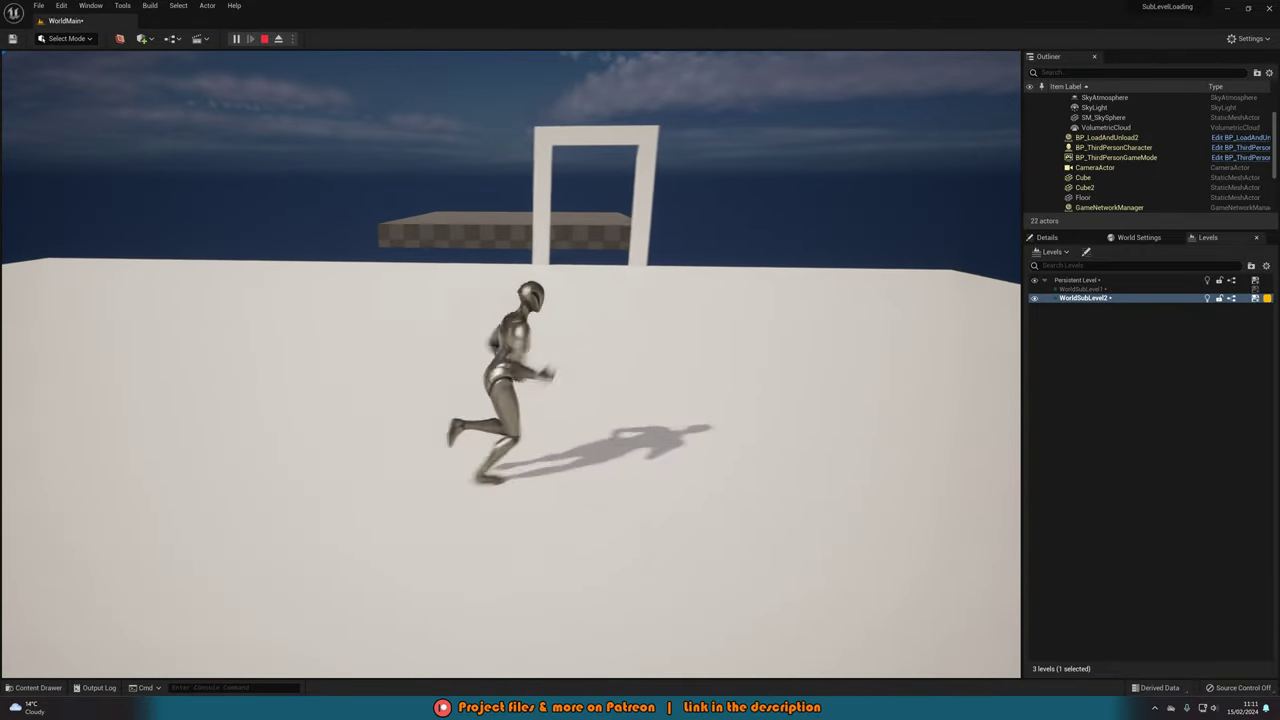
{"action": "key", "text": "w"}
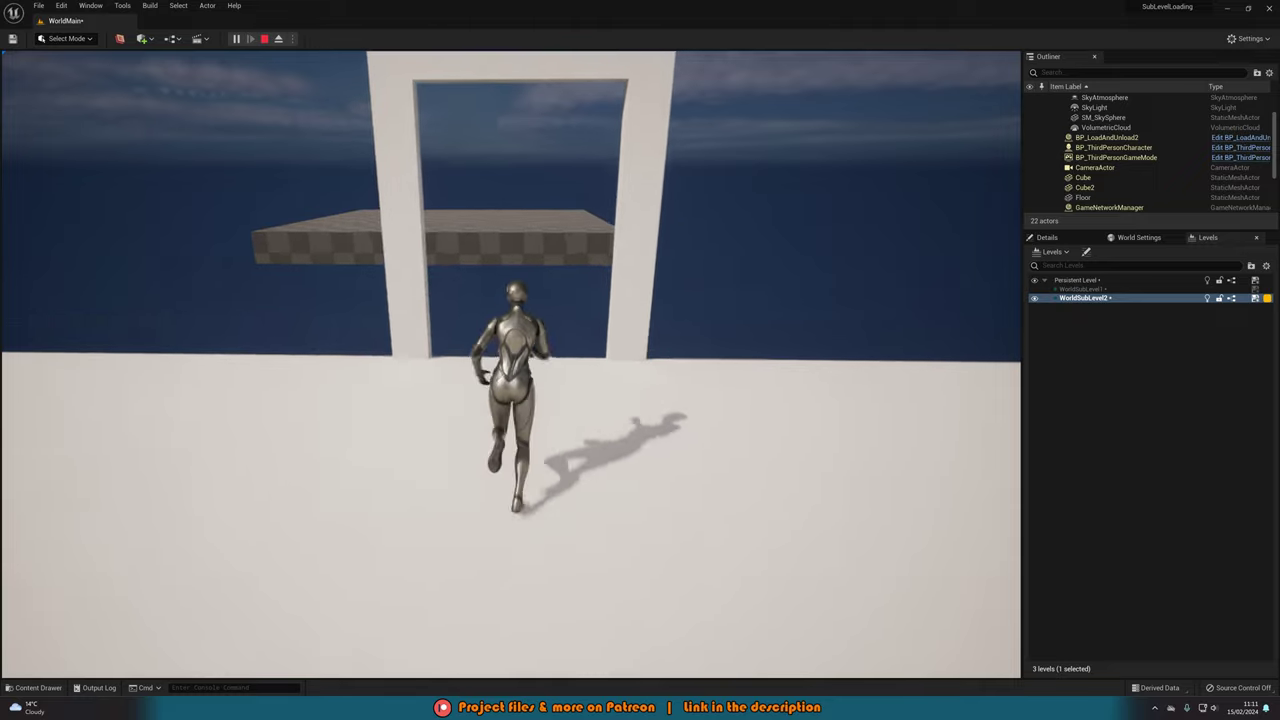
{"action": "key", "text": "space"}
{"action": "key", "text": "s"}
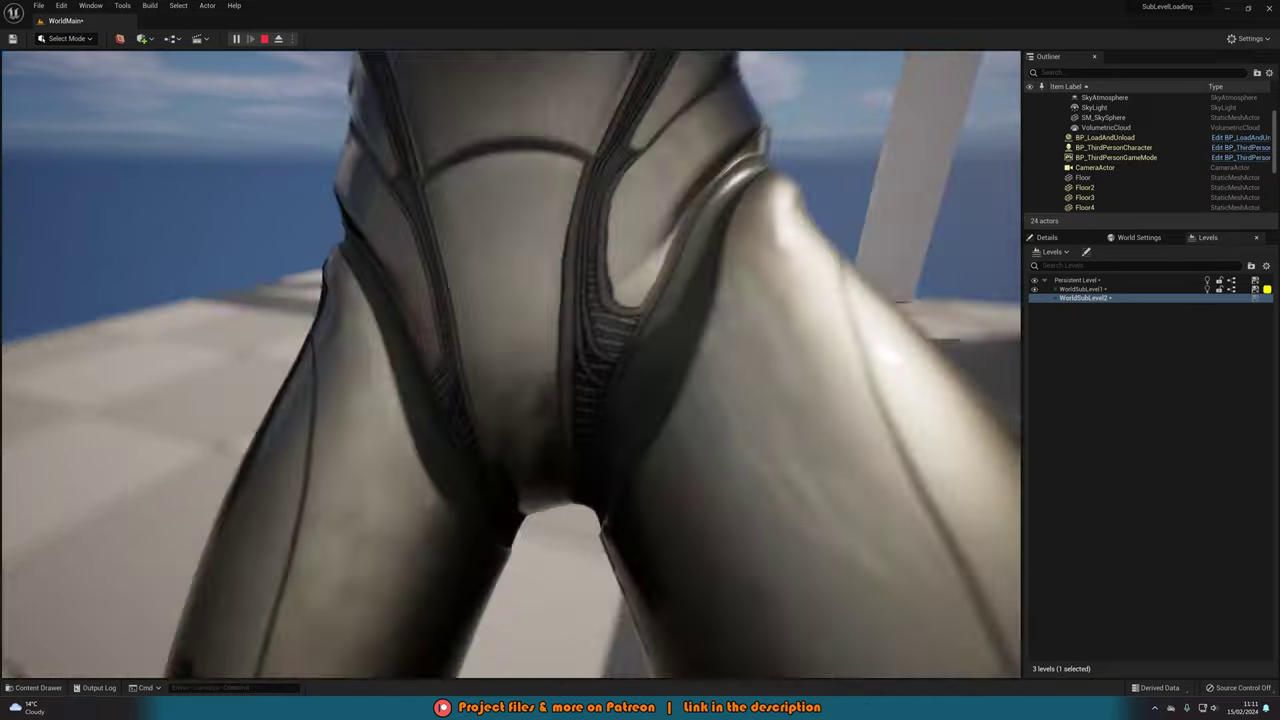
{"action": "key", "text": "space"}
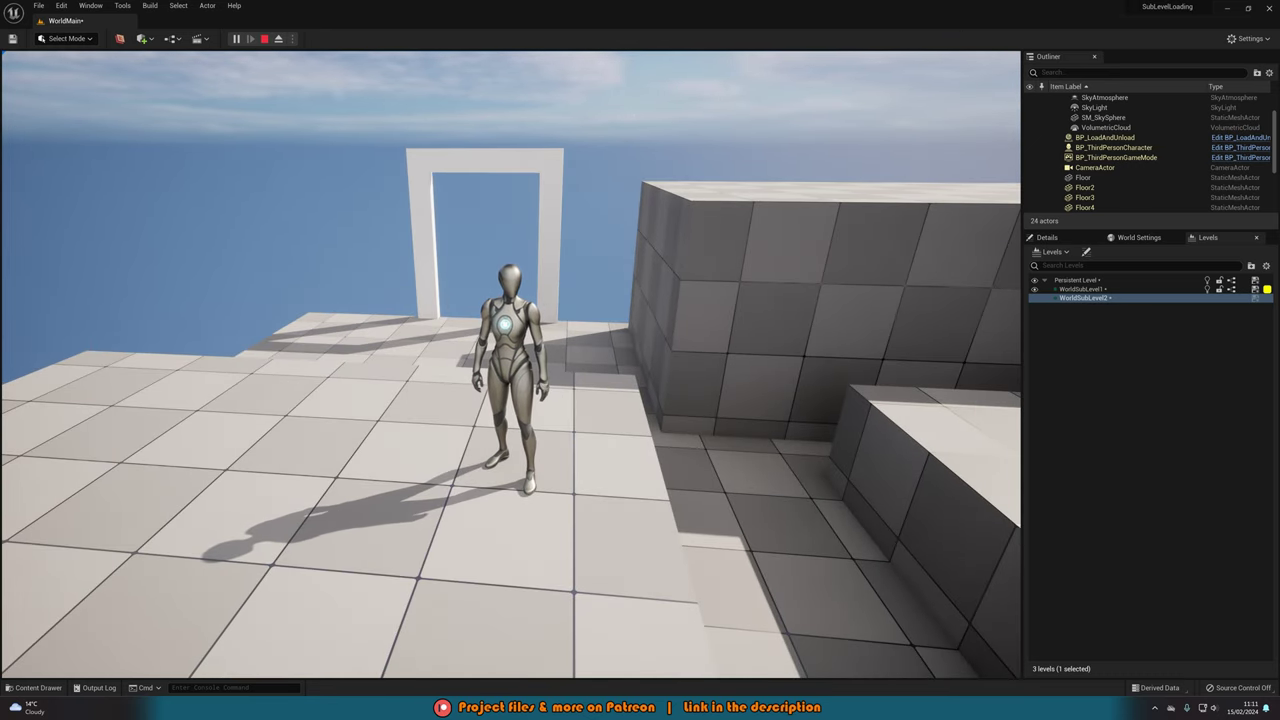
{"action": "key", "text": "w"}
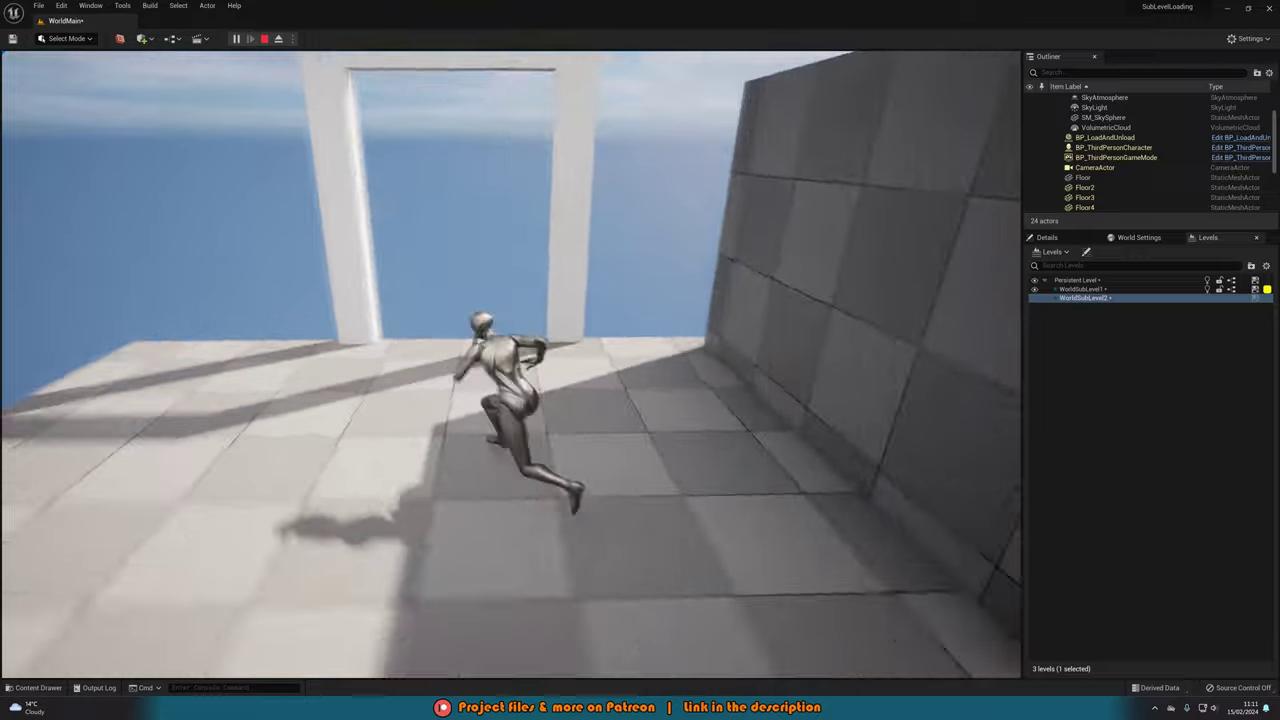
{"action": "key", "text": "Escape"}
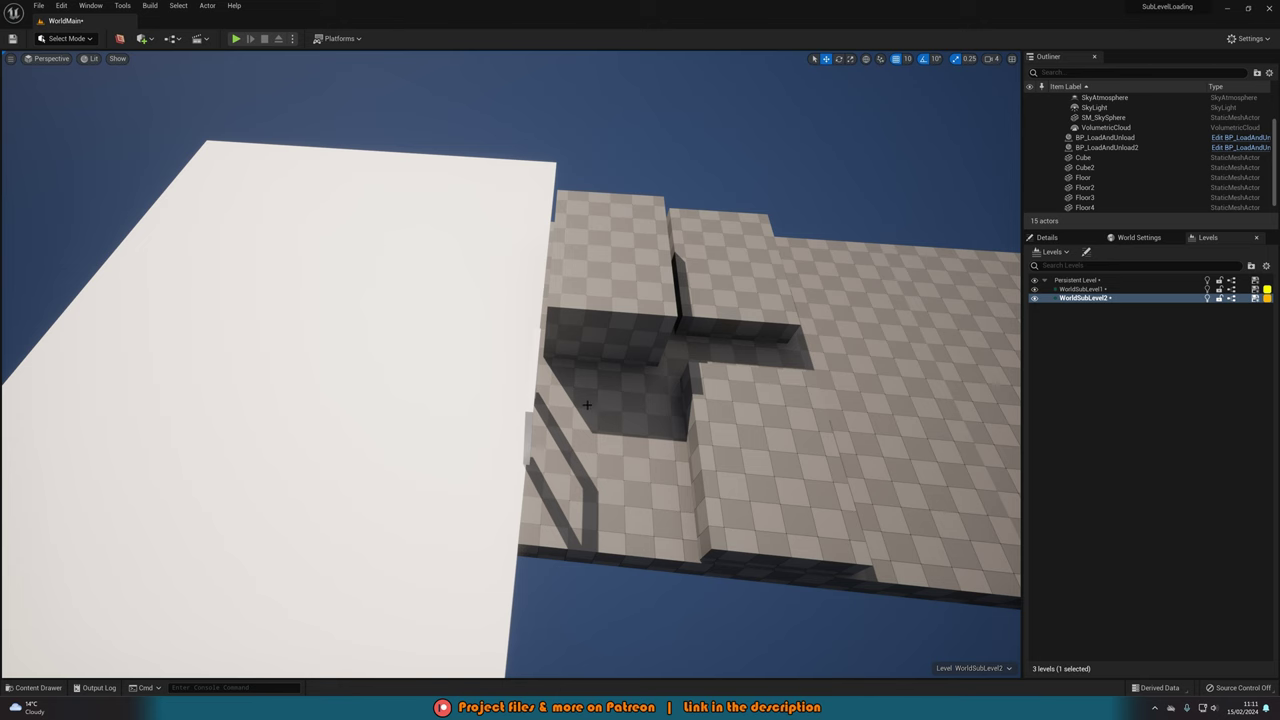
Step: Examine the checkered area, the white area and the load/unload doorway between them from several angles
{"action": "right_click_drag", "start_coordinate": [587, 403], "coordinate": [705, 362]}
{"action": "right_click_drag", "start_coordinate": [495, 430], "coordinate": [586, 401]}
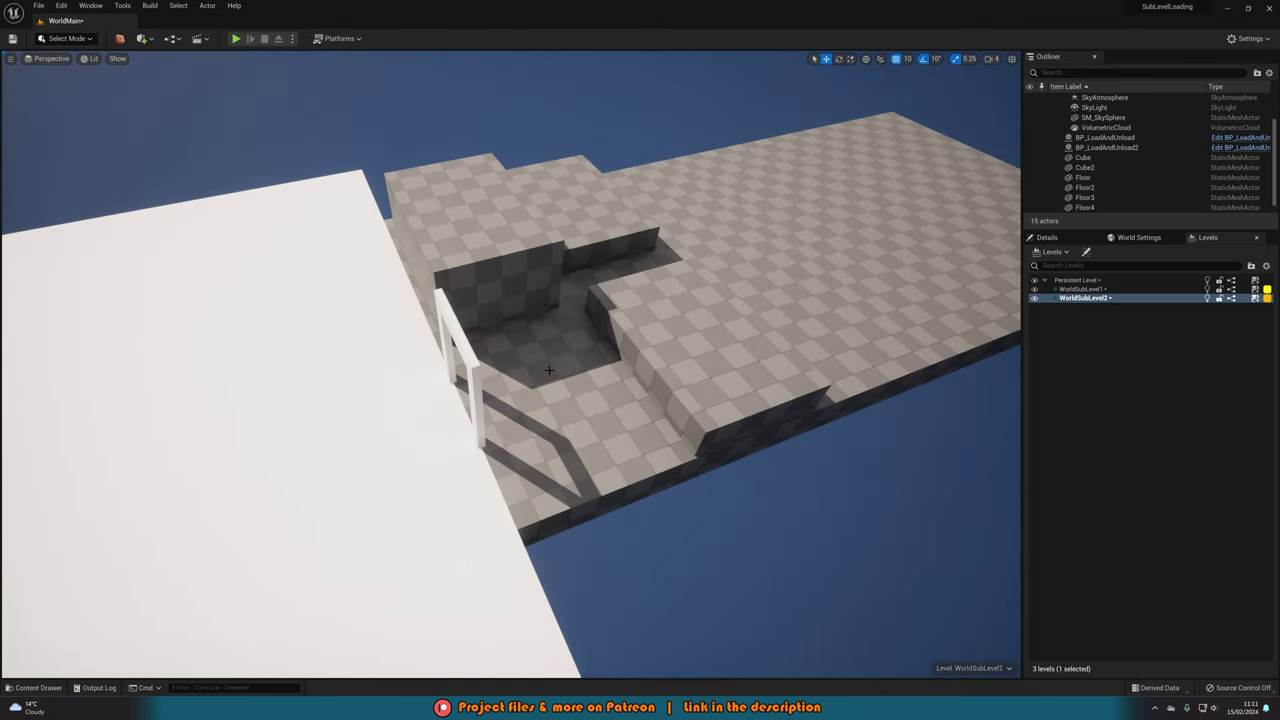
{"action": "left_click", "coordinate": [474, 360]}
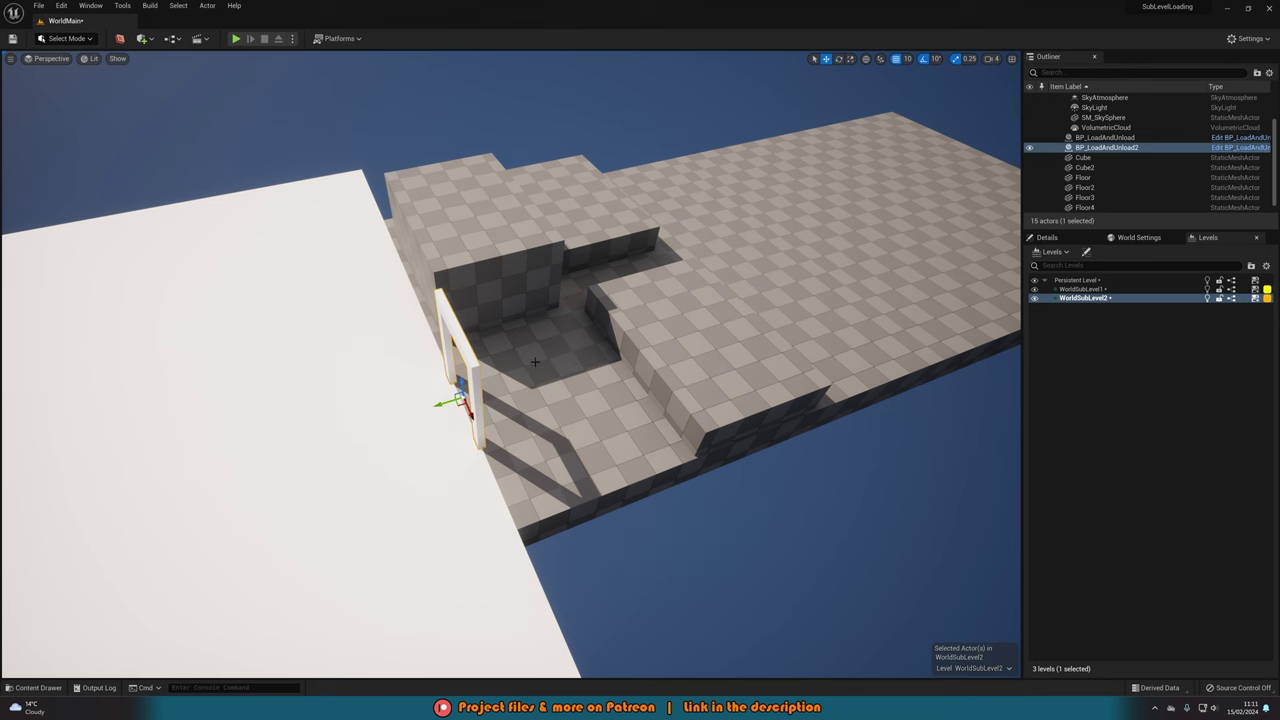
{"action": "key", "text": "Escape"}
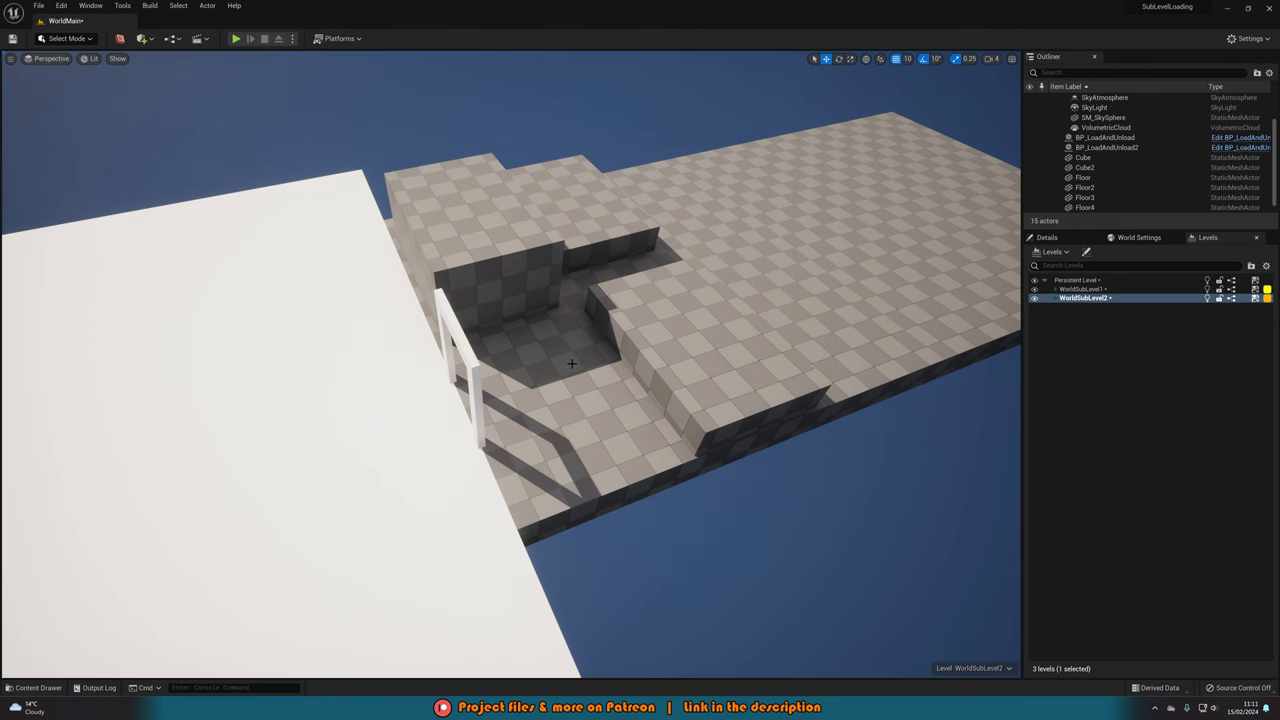
{"action": "mouse_move", "coordinate": [571, 363]}
{"action": "right_mouse_down"}
{"action": "mouse_move", "coordinate": [430, 366]}
{"action": "mouse_move", "coordinate": [570, 363]}
{"action": "right_mouse_up"}
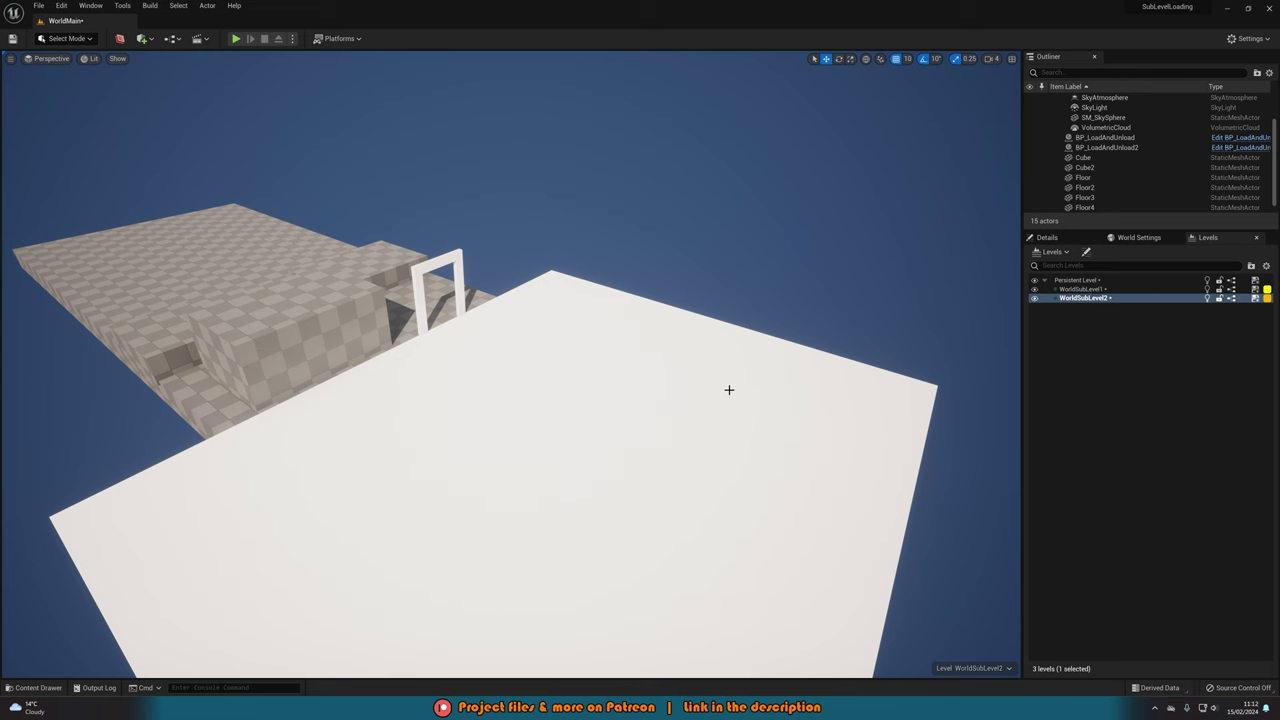
{"action": "key", "text": "a"}
{"action": "right_click_drag", "start_coordinate": [729, 390], "coordinate": [820, 400]}
{"action": "right_click_drag", "start_coordinate": [686, 393], "coordinate": [723, 389]}
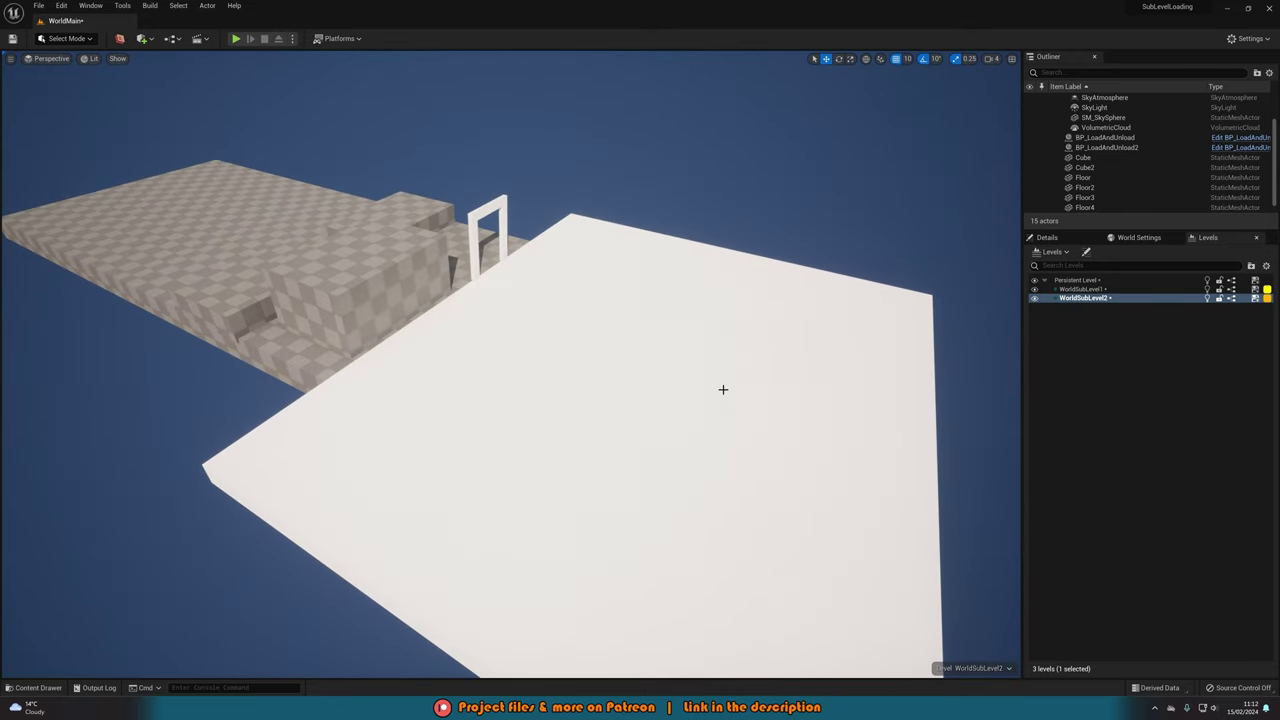
{"action": "right_click_drag", "start_coordinate": [723, 389], "coordinate": [691, 383]}
{"action": "right_click_drag", "start_coordinate": [593, 287], "coordinate": [553, 293]}
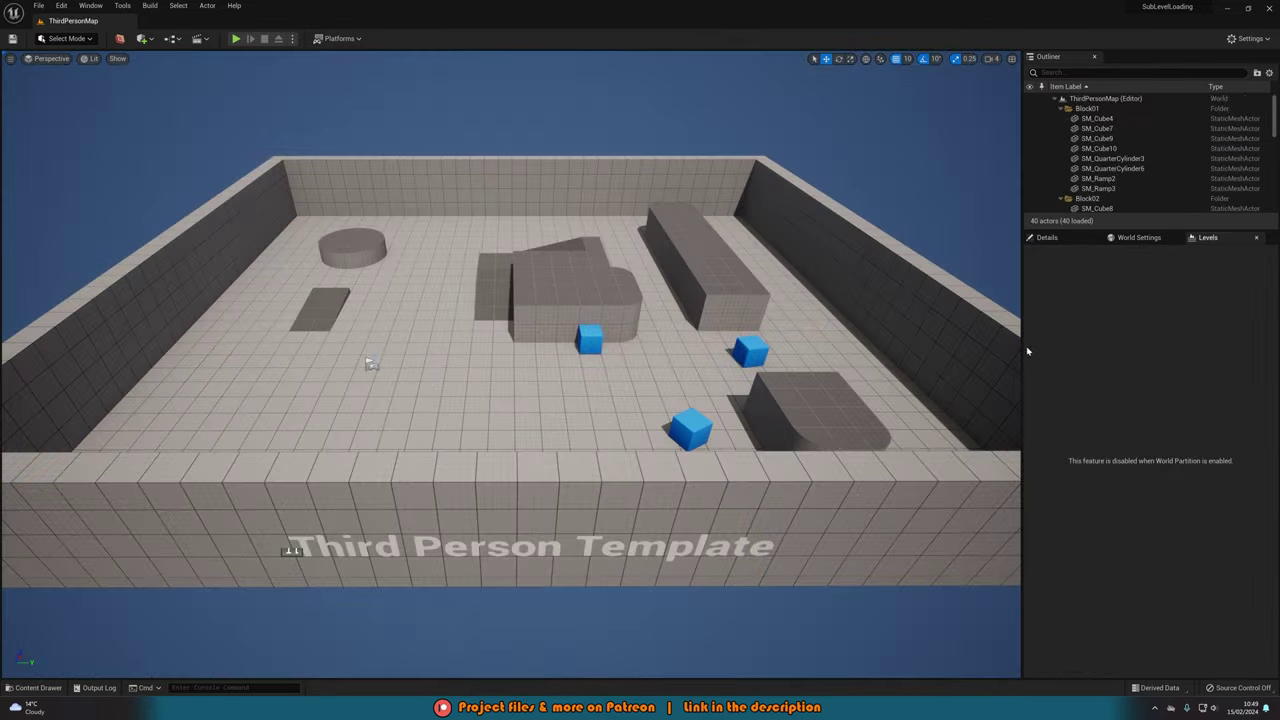
Step: Create a folder named Maps in the project's Content folder and open it
{"action": "key", "text": "ctrl+space"}
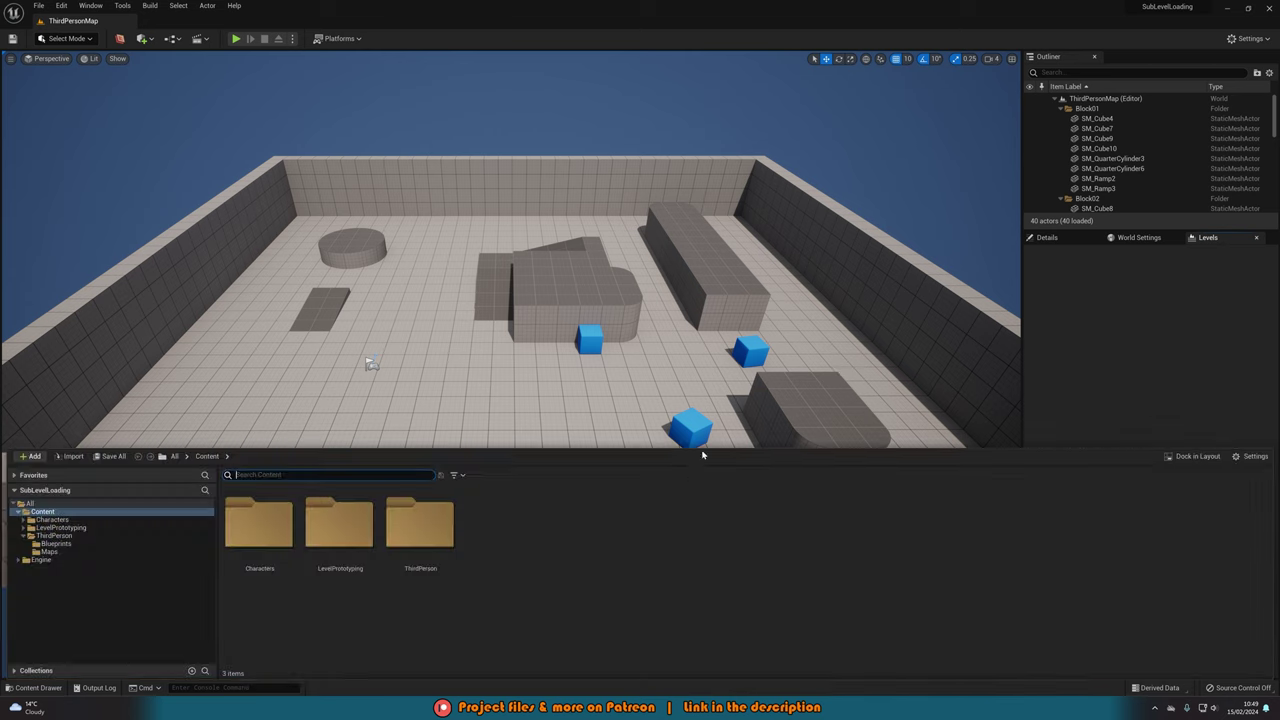
{"action": "right_click", "coordinate": [505, 570]}
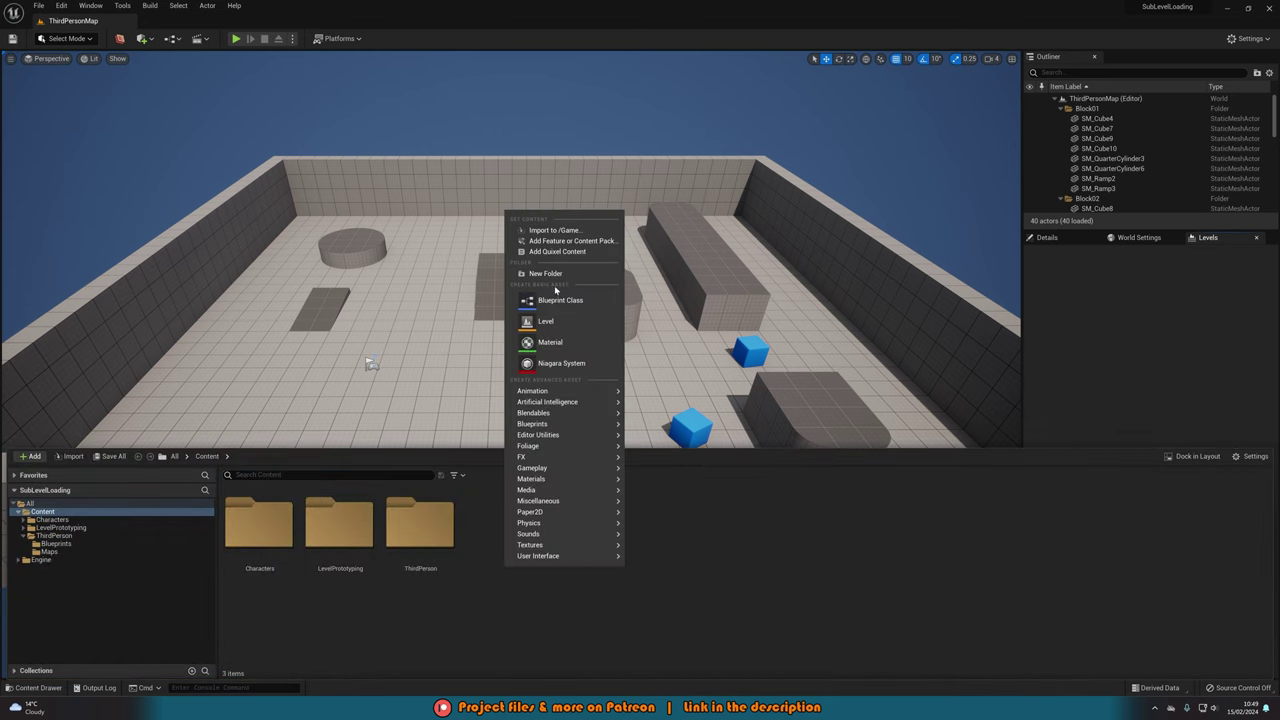
{"action": "left_click", "coordinate": [549, 274]}
{"action": "type", "text": "Maps"}
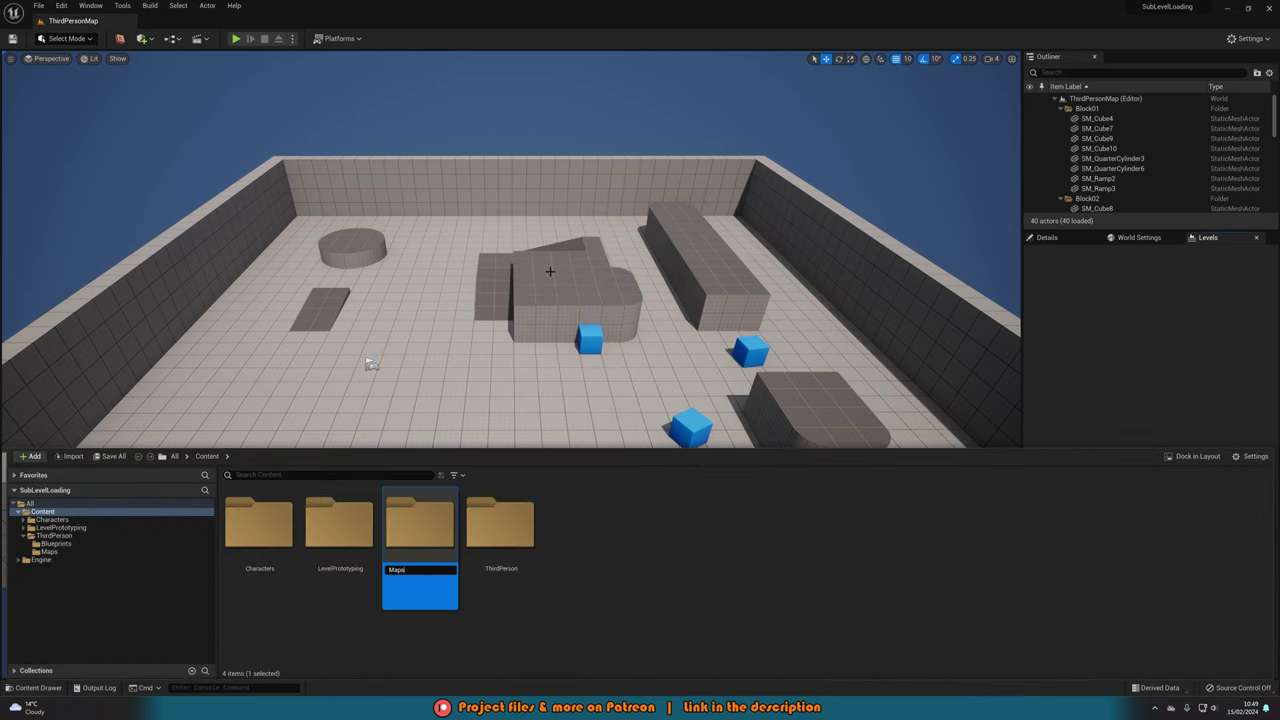
{"action": "key", "text": "Return"}
{"action": "key", "text": "Return"}
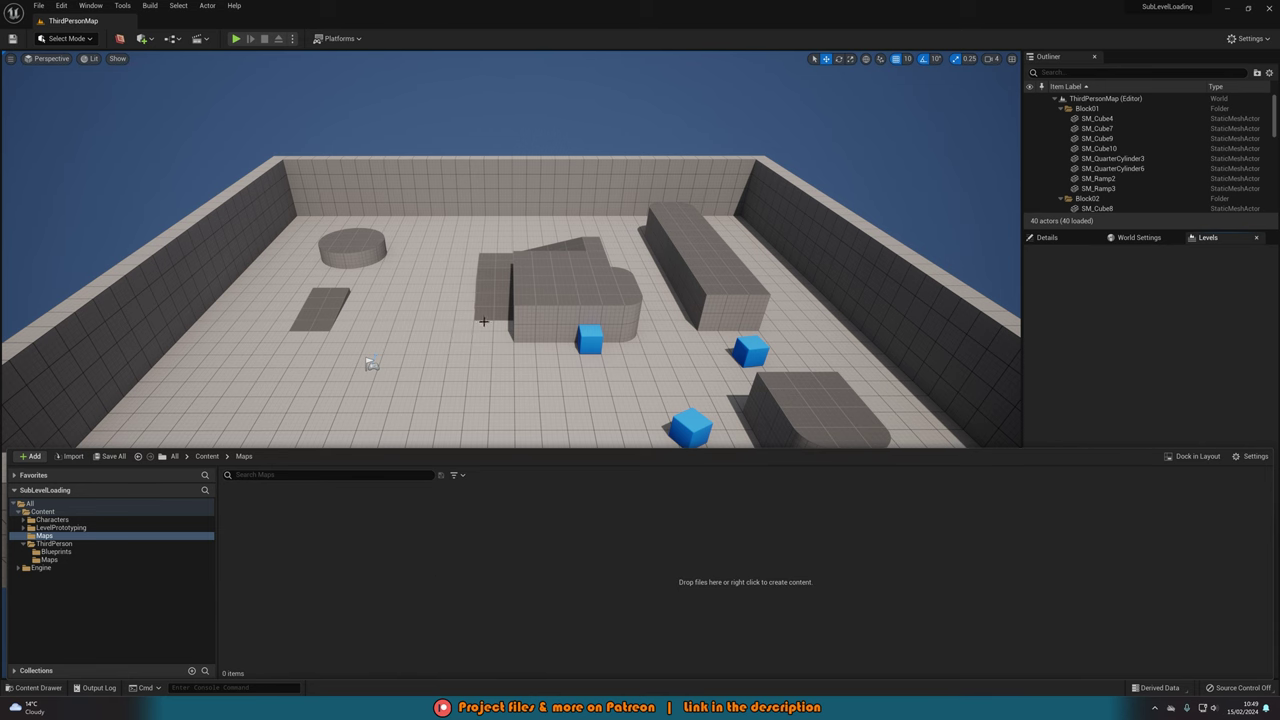
Step: Create a new level from the Basic template
{"action": "mouse_move", "coordinate": [481, 319]}
{"action": "right_mouse_down"}
{"action": "mouse_move", "coordinate": [360, 332]}
{"action": "mouse_move", "coordinate": [450, 285]}
{"action": "mouse_move", "coordinate": [493, 306]}
{"action": "right_mouse_up"}
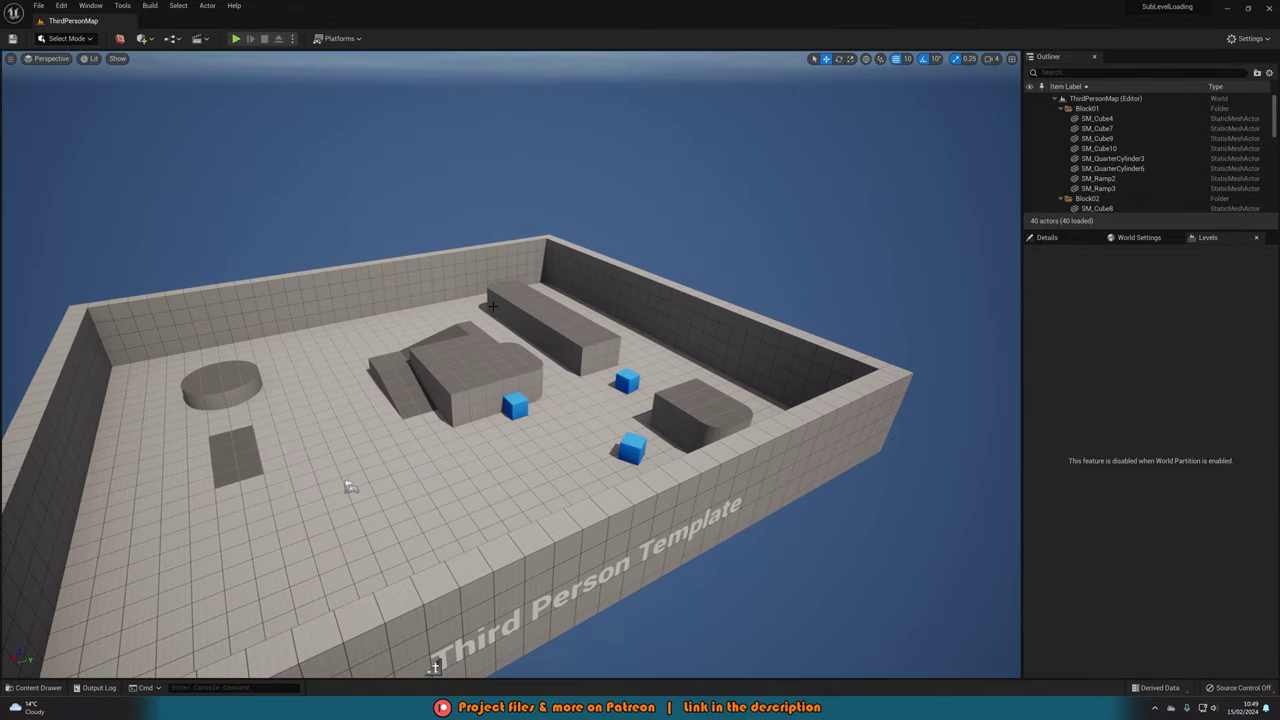
{"action": "left_click", "coordinate": [39, 6]}
{"action": "left_click", "coordinate": [66, 32]}
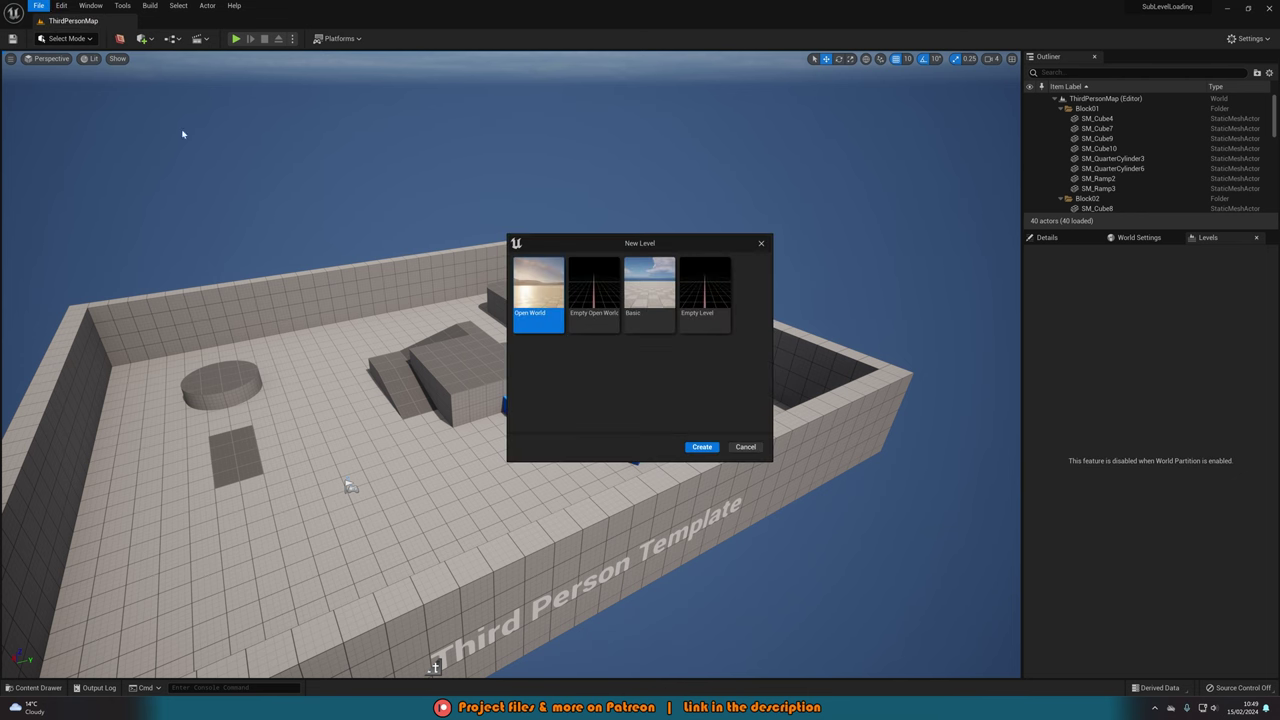
{"action": "left_click", "coordinate": [650, 298]}
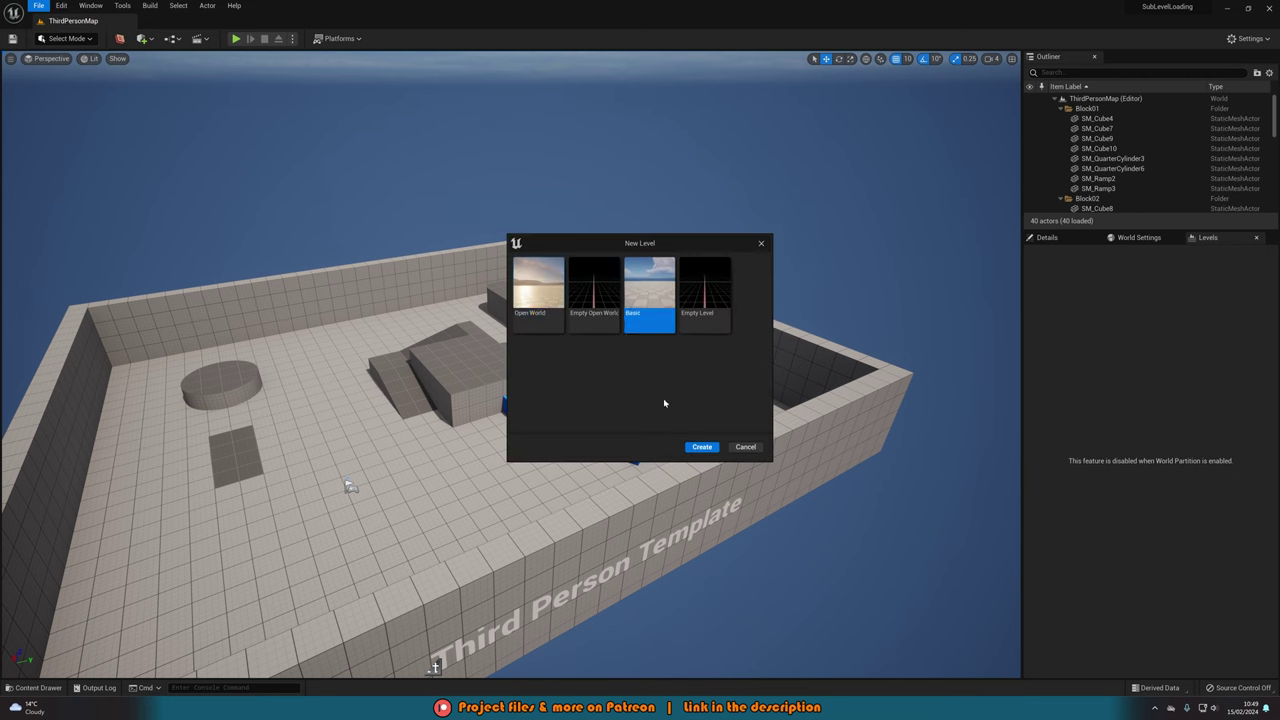
{"action": "left_click", "coordinate": [702, 447]}
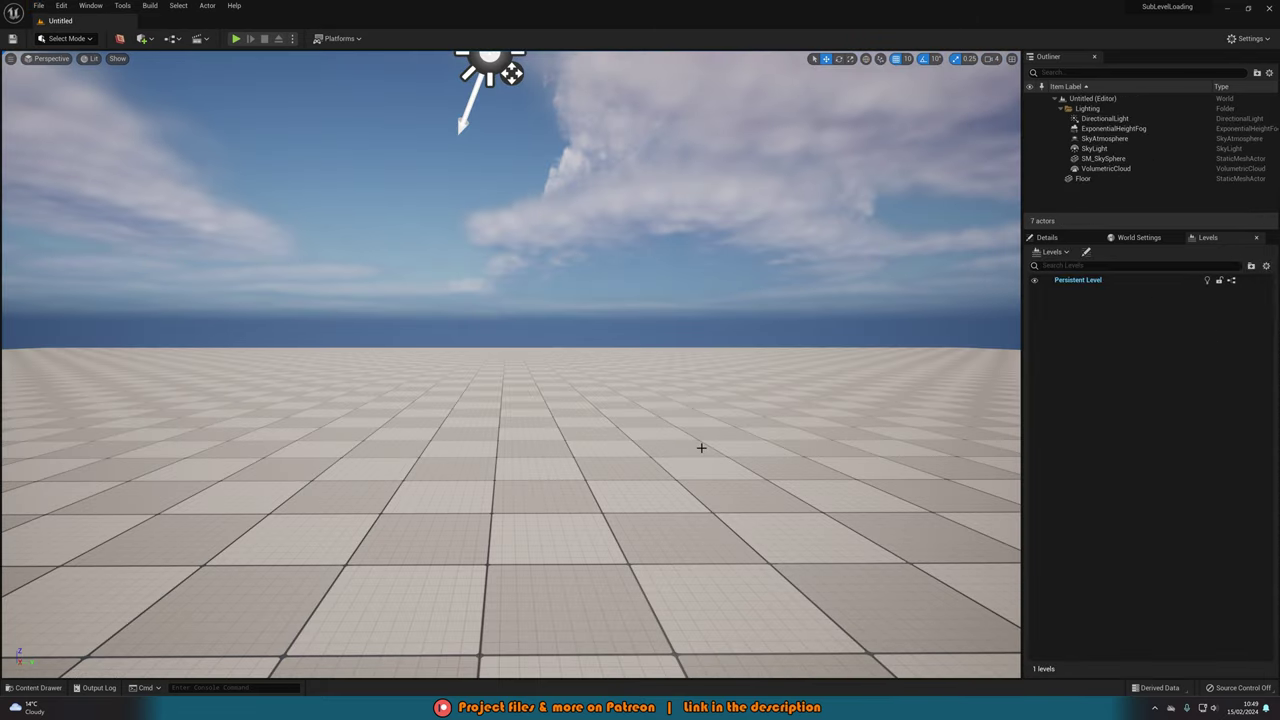
Step: Save the new level as WorldMain in the Maps folder
{"action": "key", "text": "s"}
{"action": "mouse_move", "coordinate": [665, 385]}
{"action": "right_mouse_down"}
{"action": "mouse_move", "coordinate": [665, 440]}
{"action": "mouse_move", "coordinate": [640, 470]}
{"action": "mouse_move", "coordinate": [665, 385]}
{"action": "right_mouse_up"}
{"action": "key", "text": "ctrl+s"}
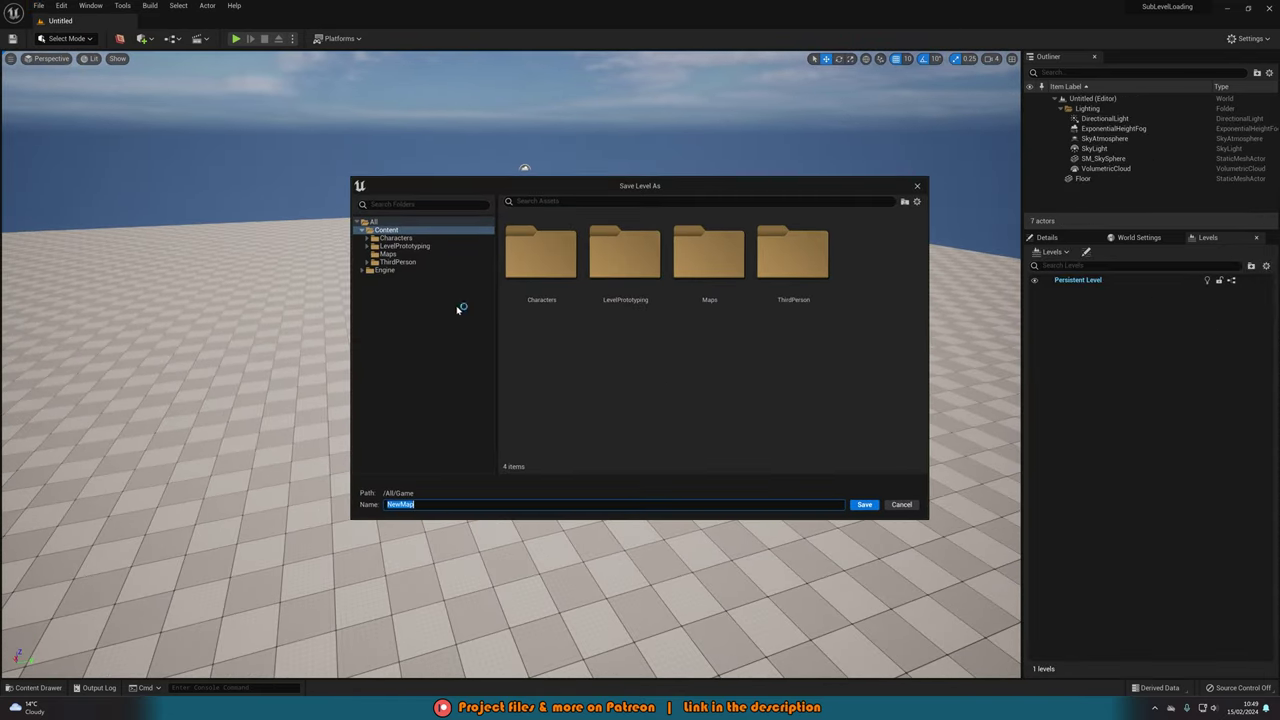
{"action": "left_click", "coordinate": [389, 254]}
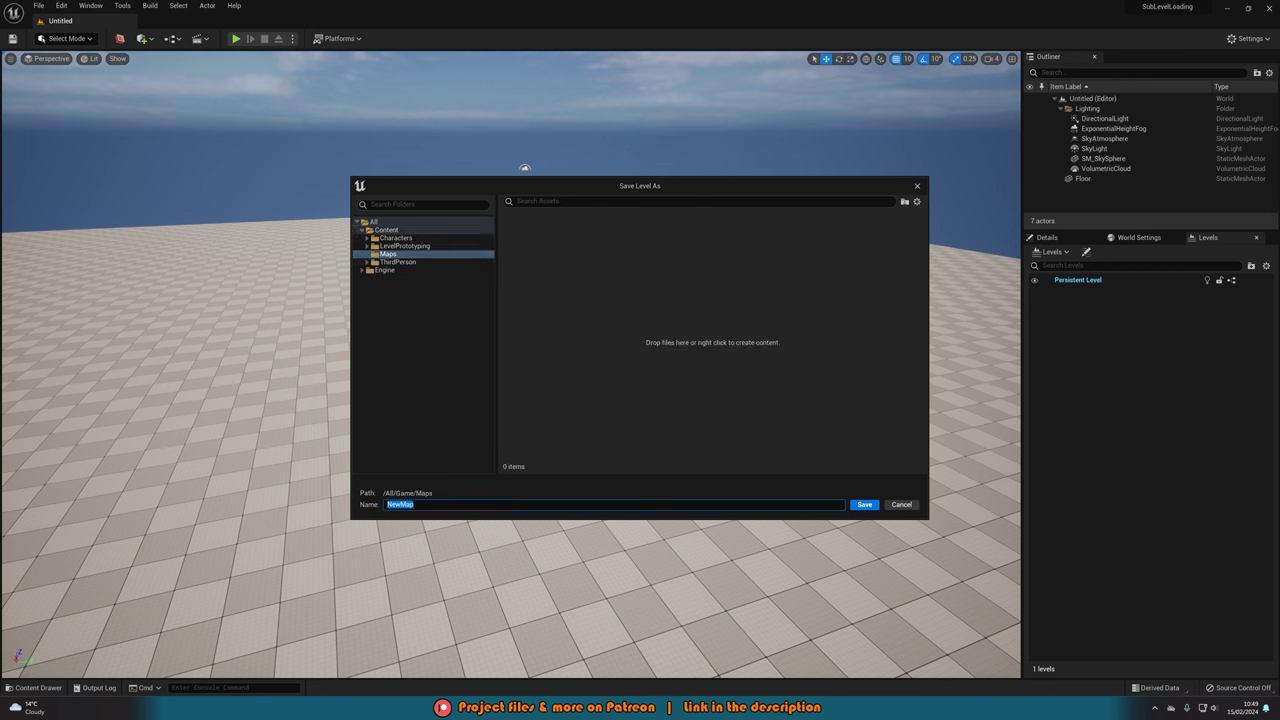
{"action": "type", "text": "WorldMain"}
{"action": "key", "text": "Return"}
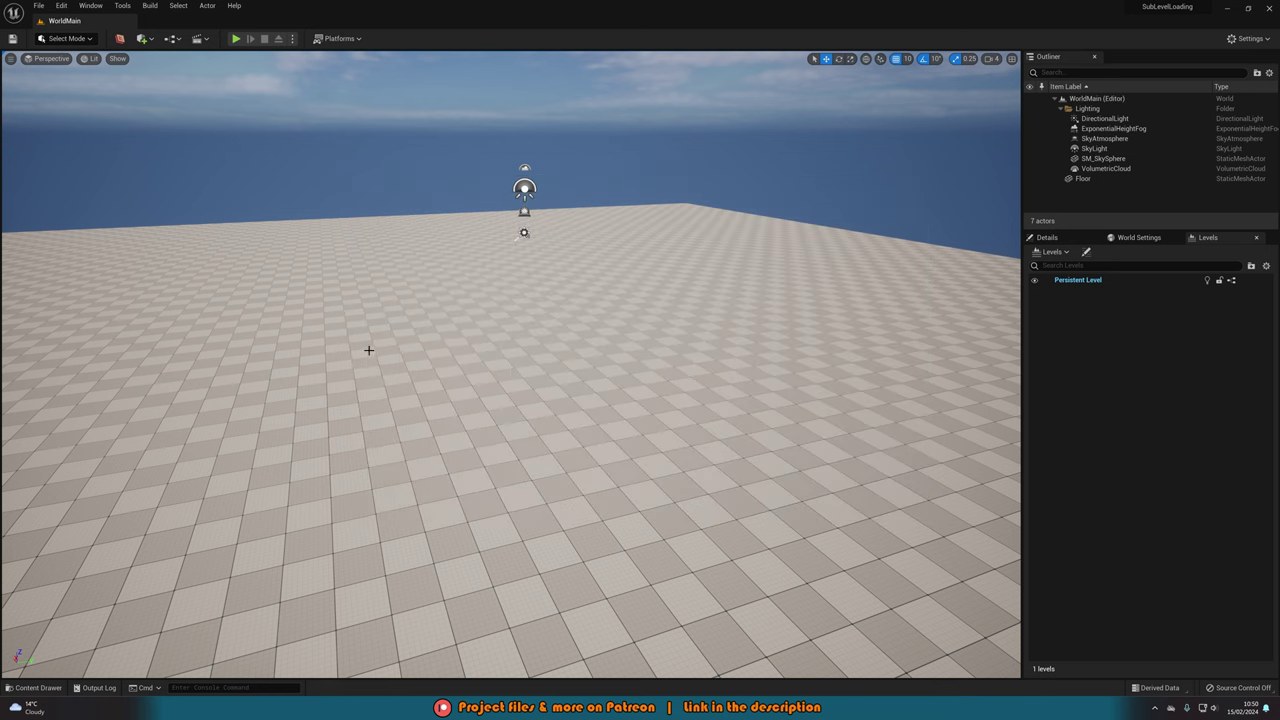
Step: Close the Levels window and reopen it
{"action": "right_click_drag", "start_coordinate": [369, 350], "coordinate": [369, 350]}
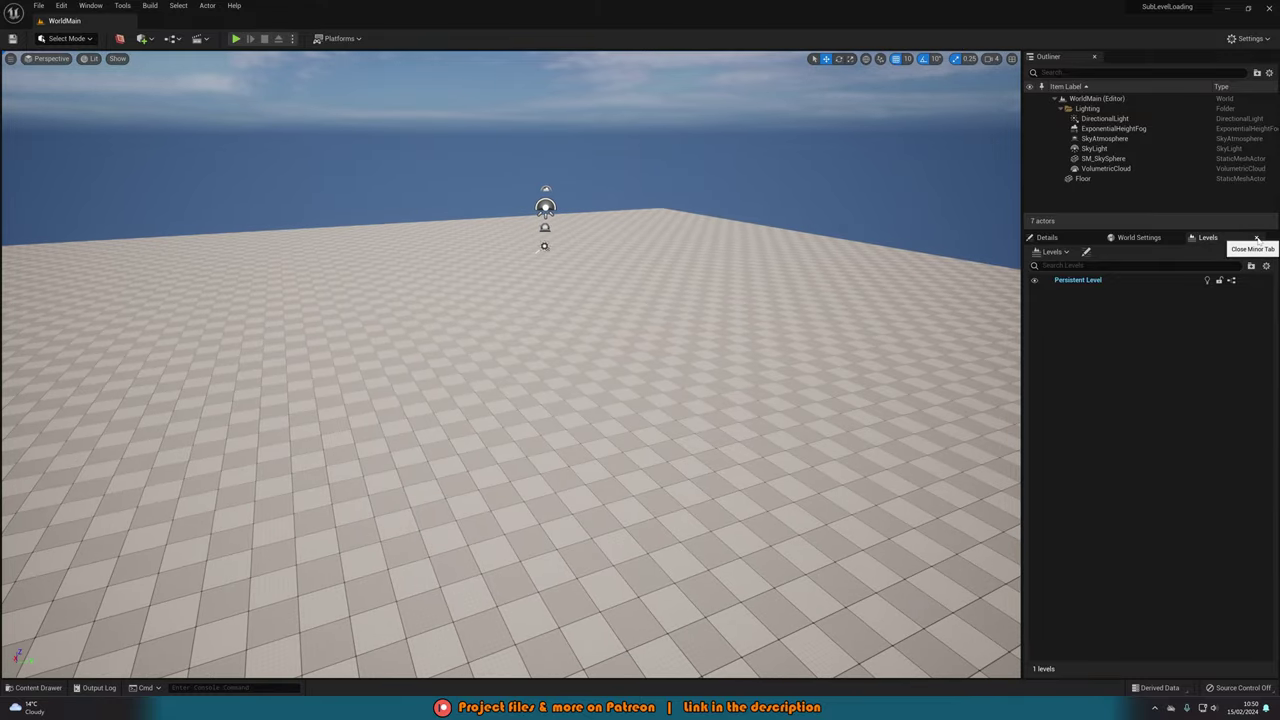
{"action": "left_click", "coordinate": [1257, 238]}
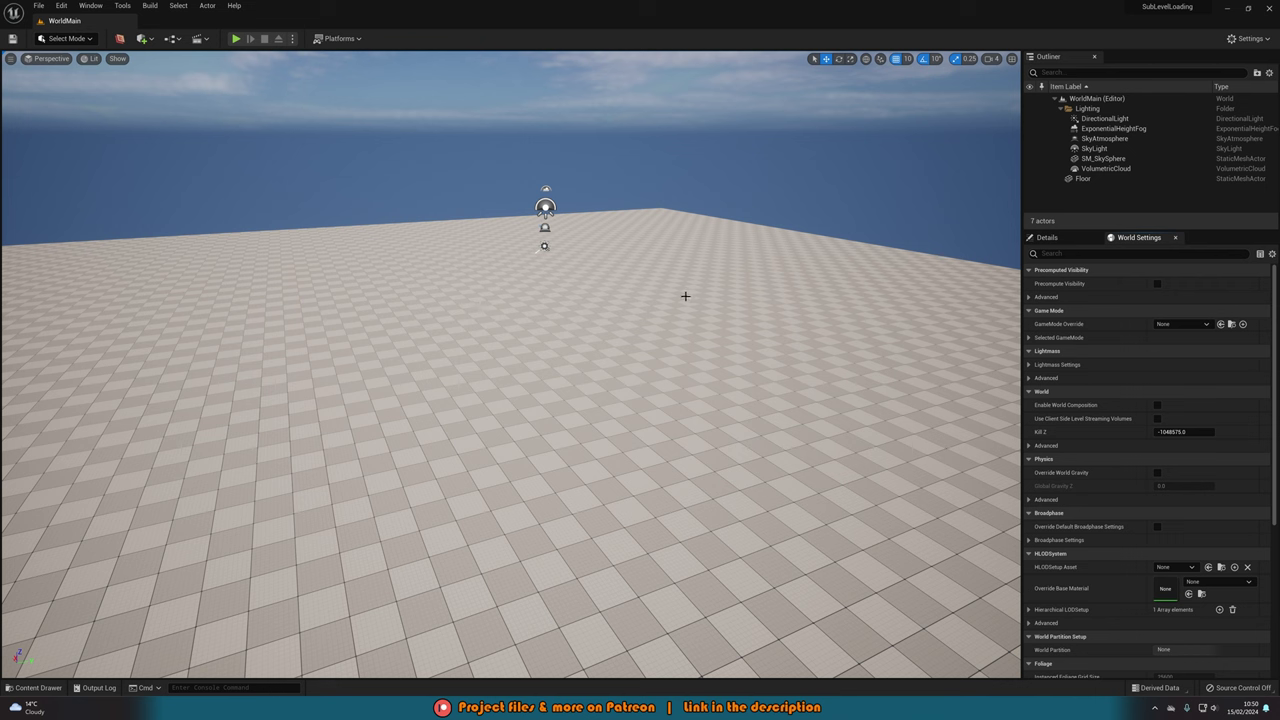
{"action": "left_click", "coordinate": [90, 5]}
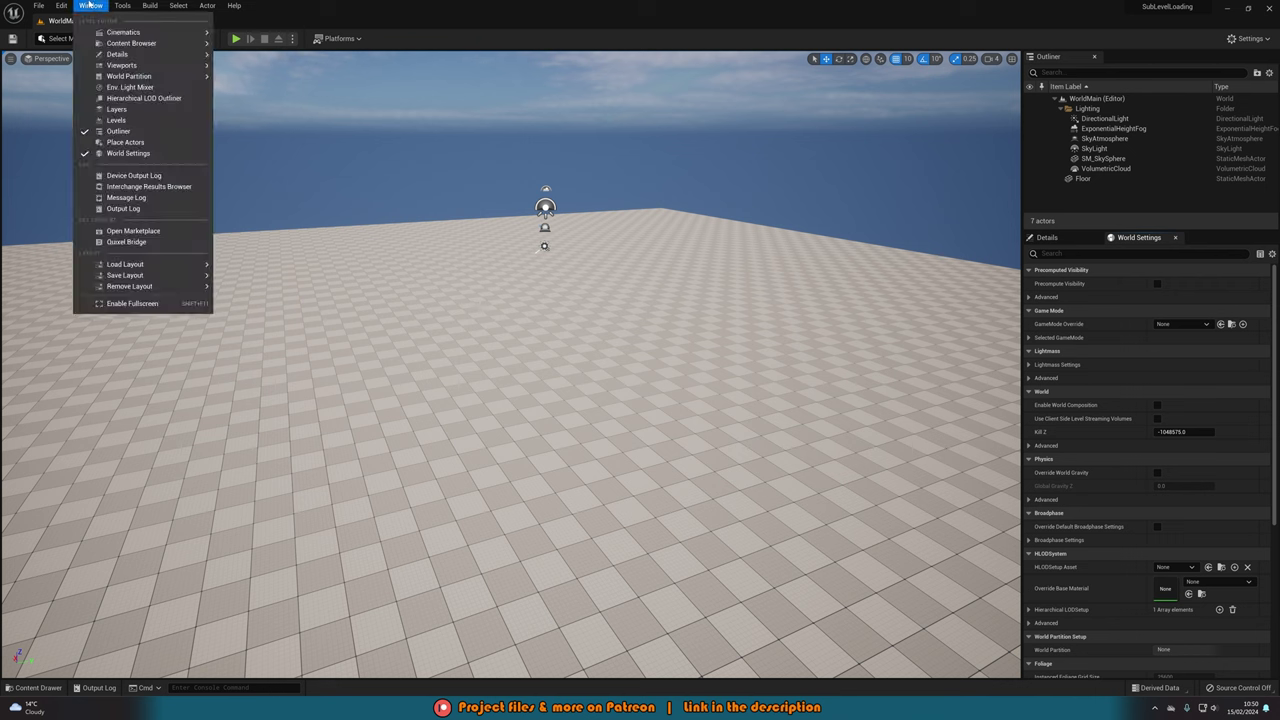
{"action": "left_click", "coordinate": [116, 120]}
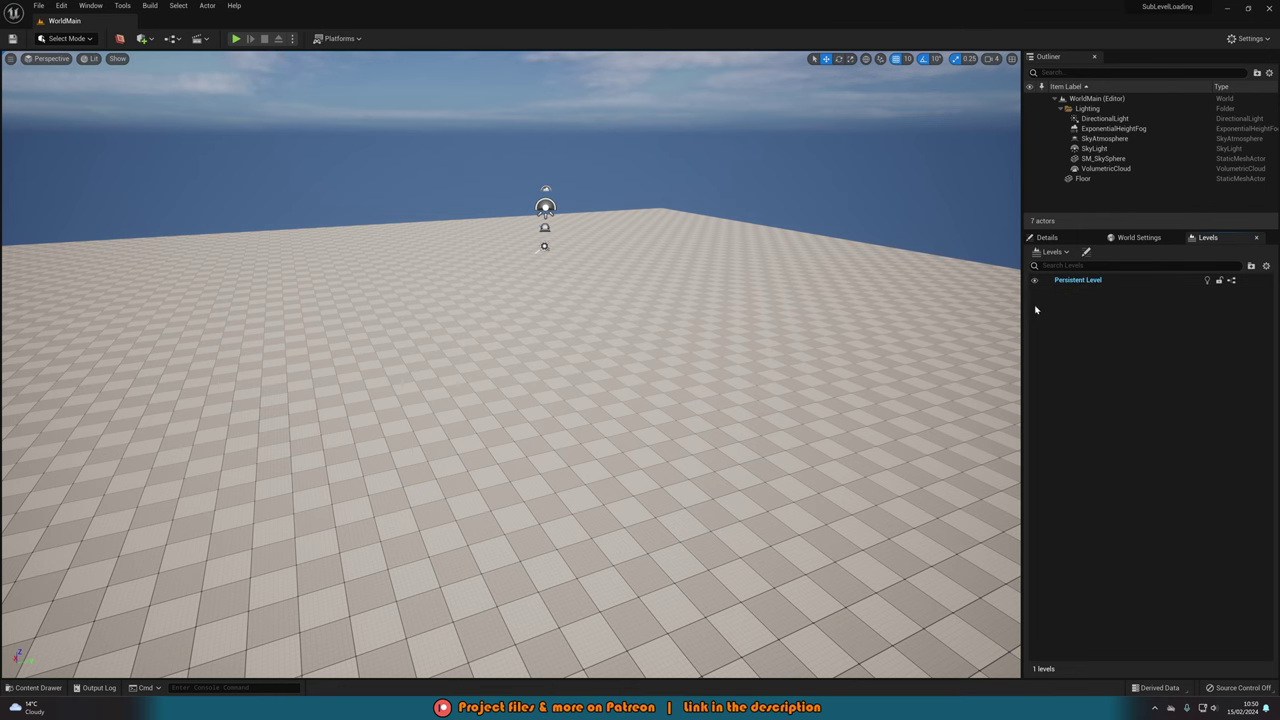
Step: Create a sublevel of WorldMain from the Empty Level template and save it as WorldSubLevel1 in the Maps folder
{"action": "right_click_drag", "start_coordinate": [787, 343], "coordinate": [762, 347]}
{"action": "key", "text": "a"}
{"action": "key", "text": "d"}
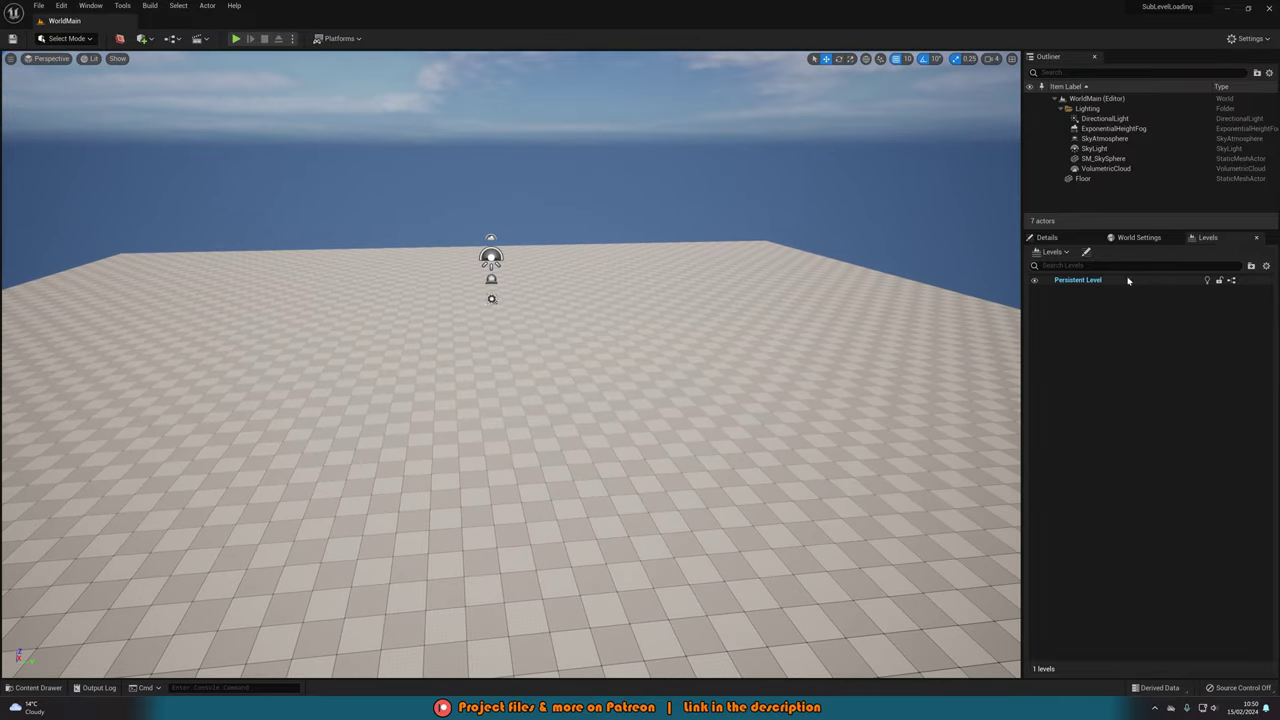
{"action": "left_click", "coordinate": [1053, 252]}
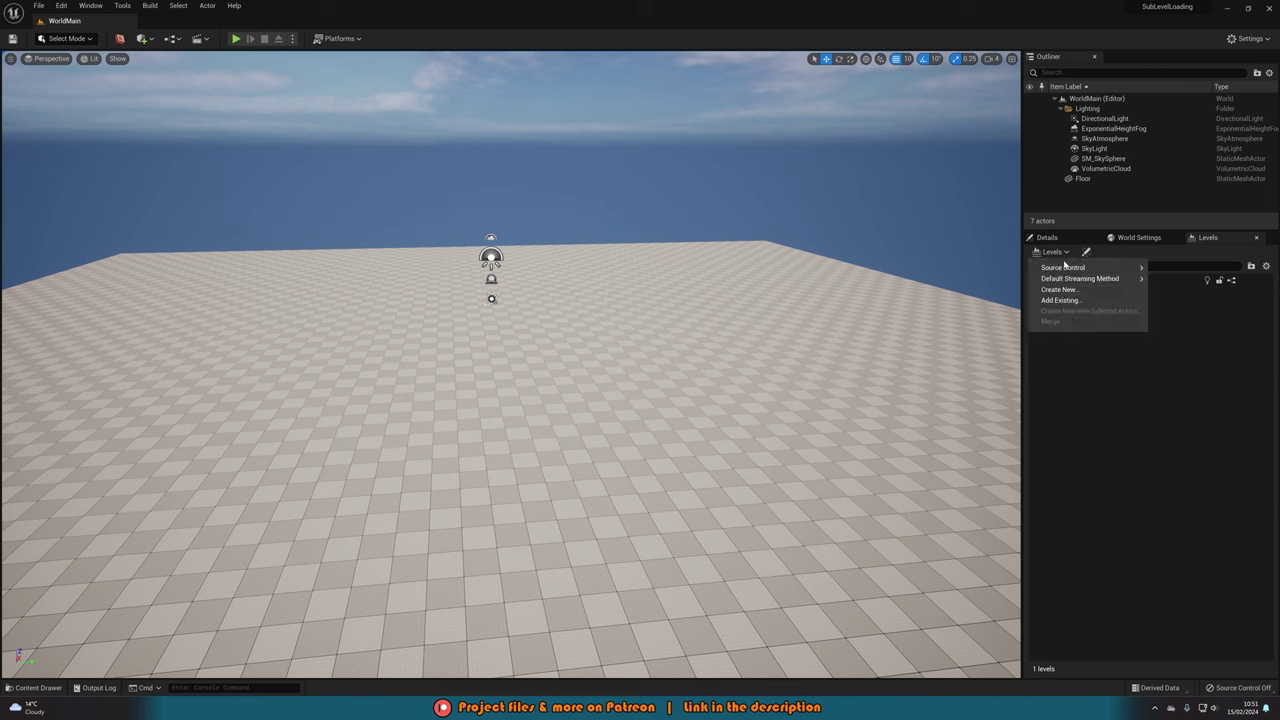
{"action": "left_click", "coordinate": [1058, 289]}
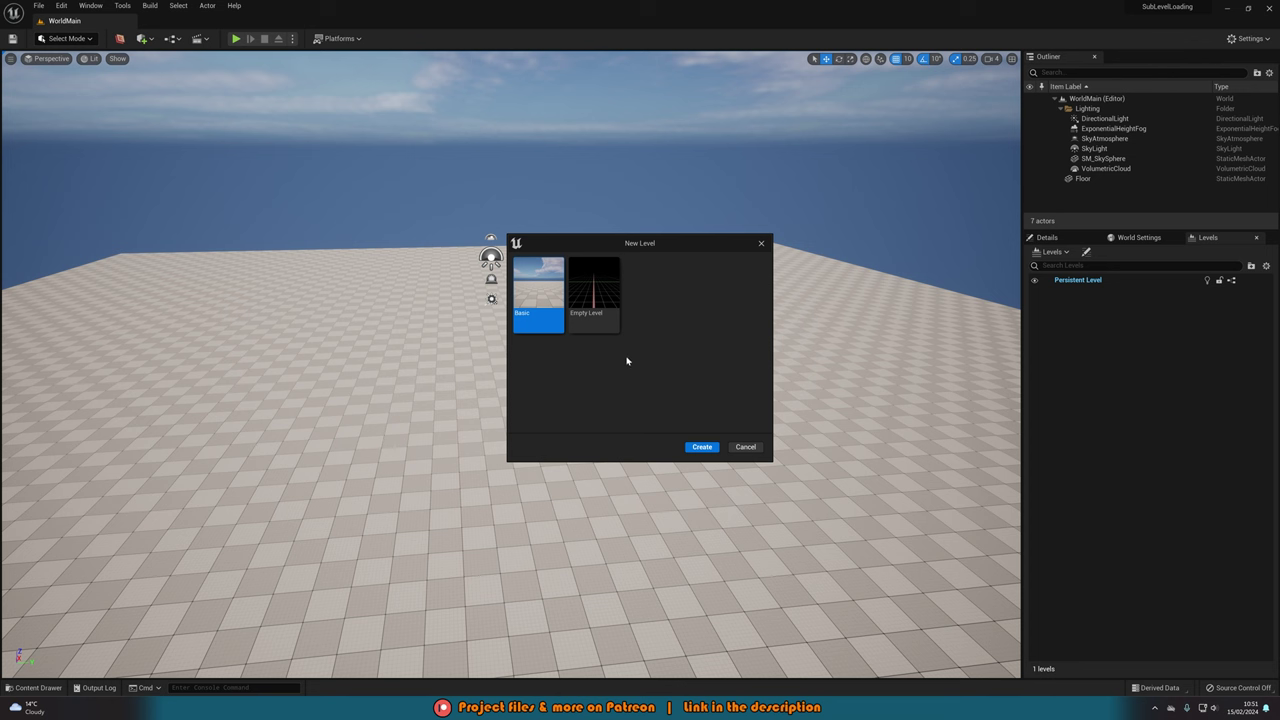
{"action": "left_click", "coordinate": [592, 294]}
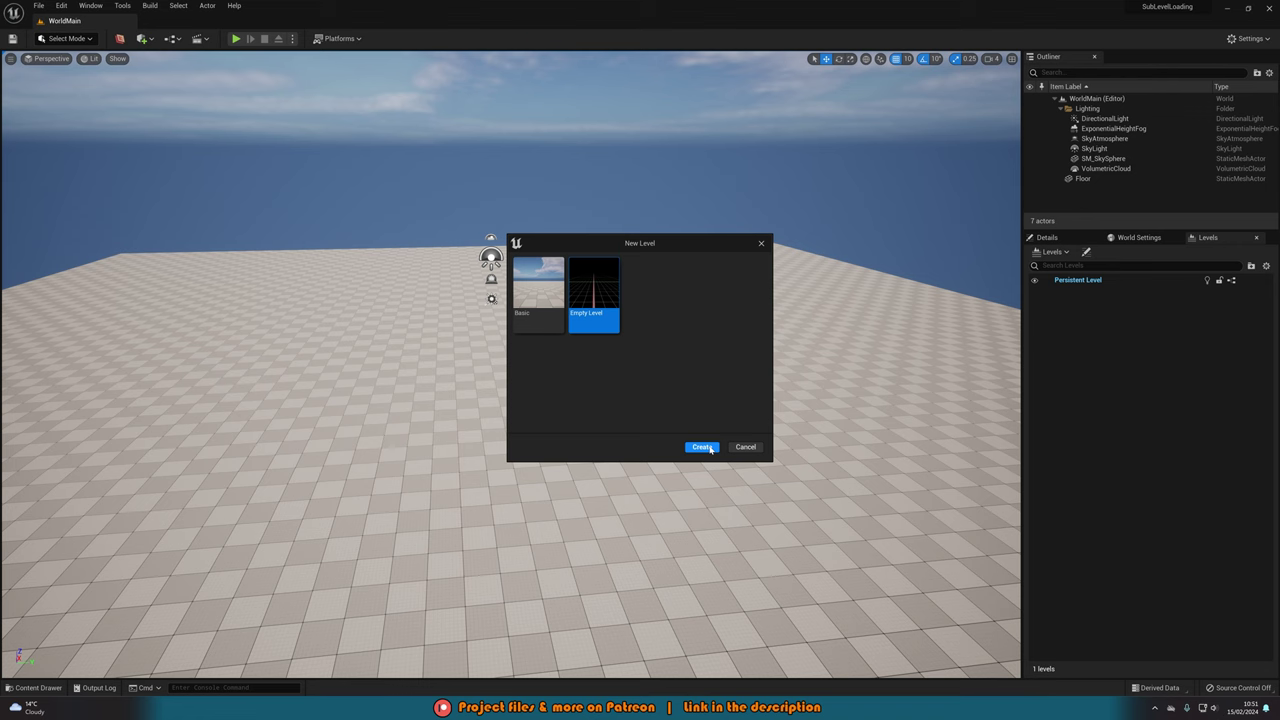
{"action": "left_click", "coordinate": [703, 447]}
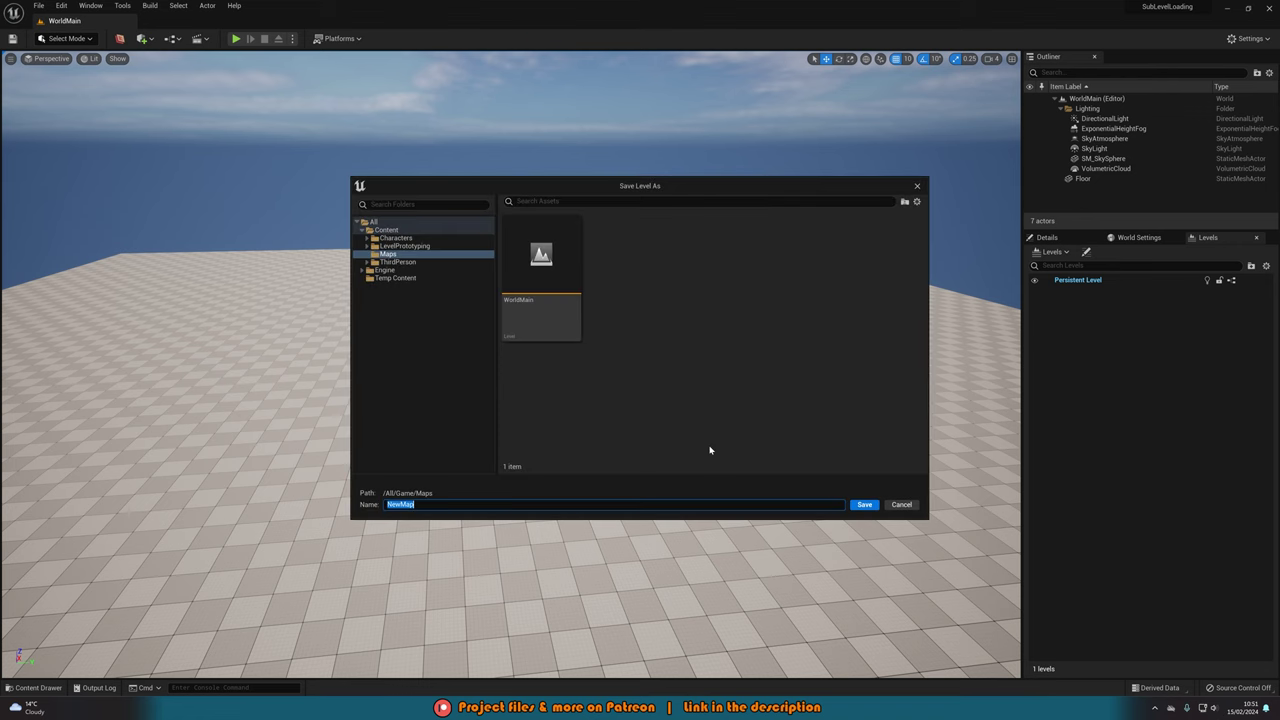
{"action": "type", "text": "WorldSubLevel1"}
{"action": "key", "text": "Return"}
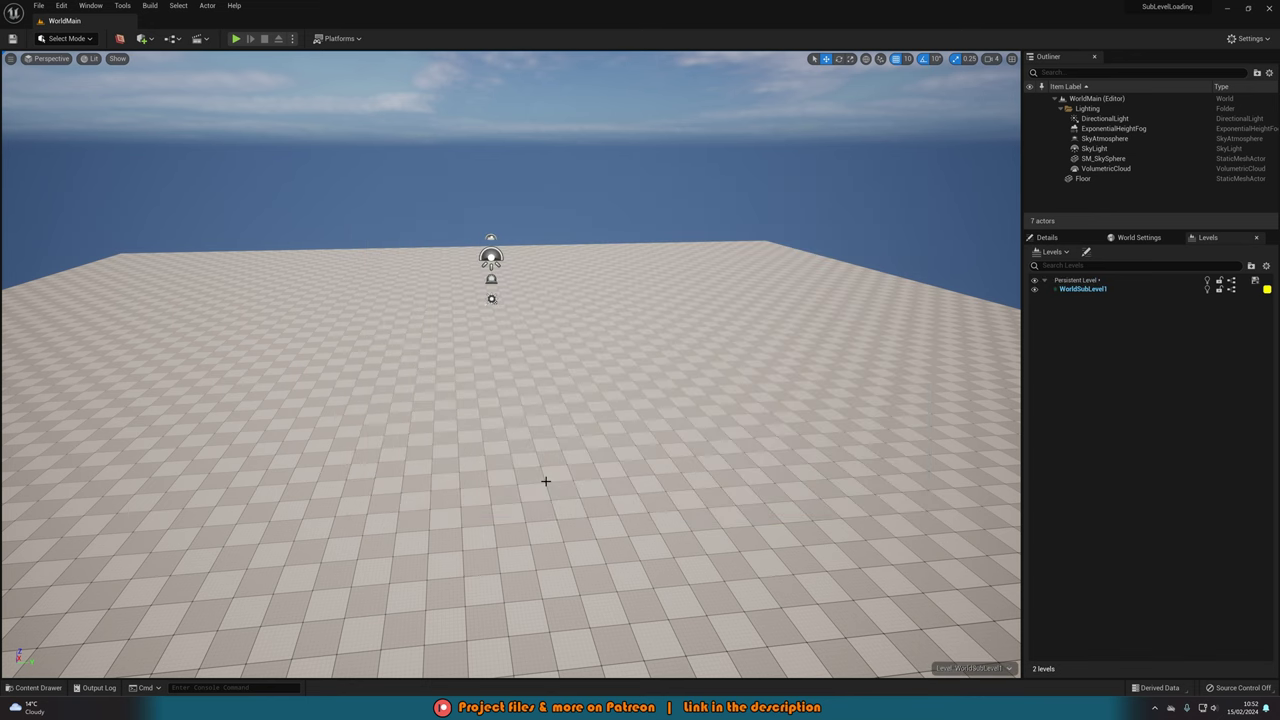
Step: Switch the current level to the persistent level and back to WorldSubLevel1
{"action": "right_click_drag", "start_coordinate": [581, 477], "coordinate": [550, 482]}
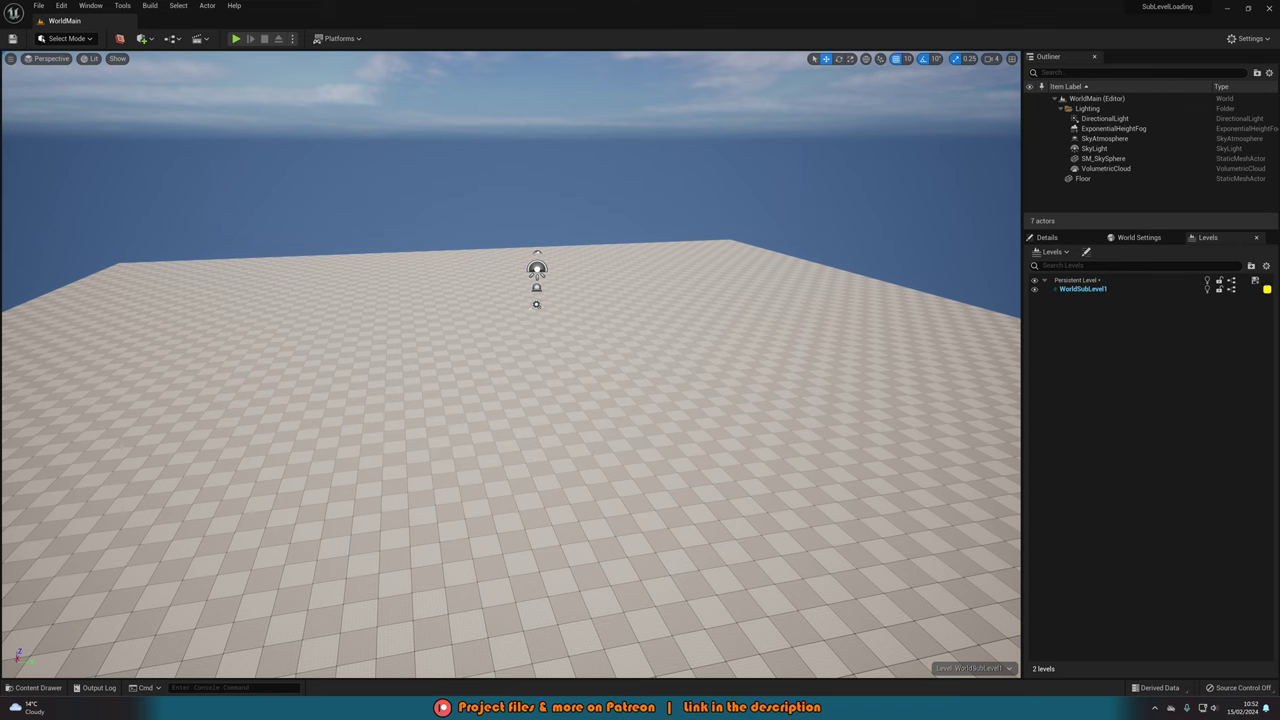
{"action": "mouse_move", "coordinate": [865, 565]}
{"action": "right_mouse_down"}
{"action": "mouse_move", "coordinate": [910, 583]}
{"action": "mouse_move", "coordinate": [867, 570]}
{"action": "right_mouse_up"}
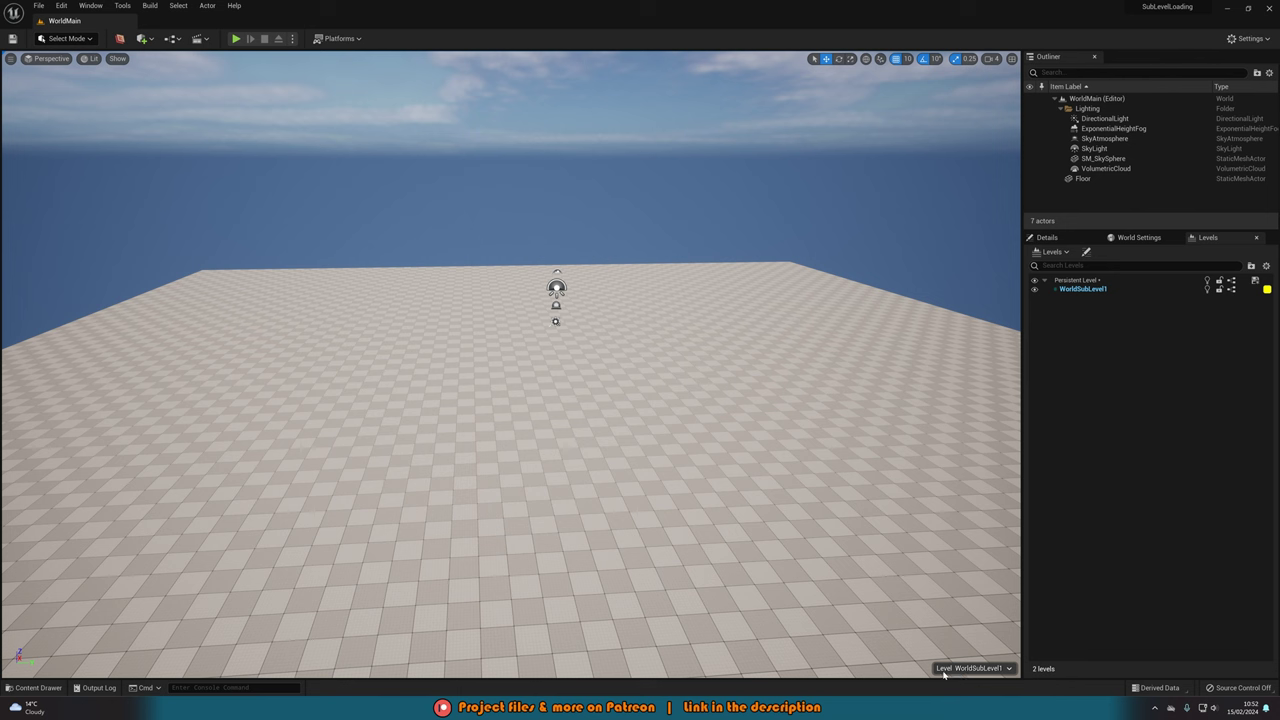
{"action": "left_click", "coordinate": [1000, 669]}
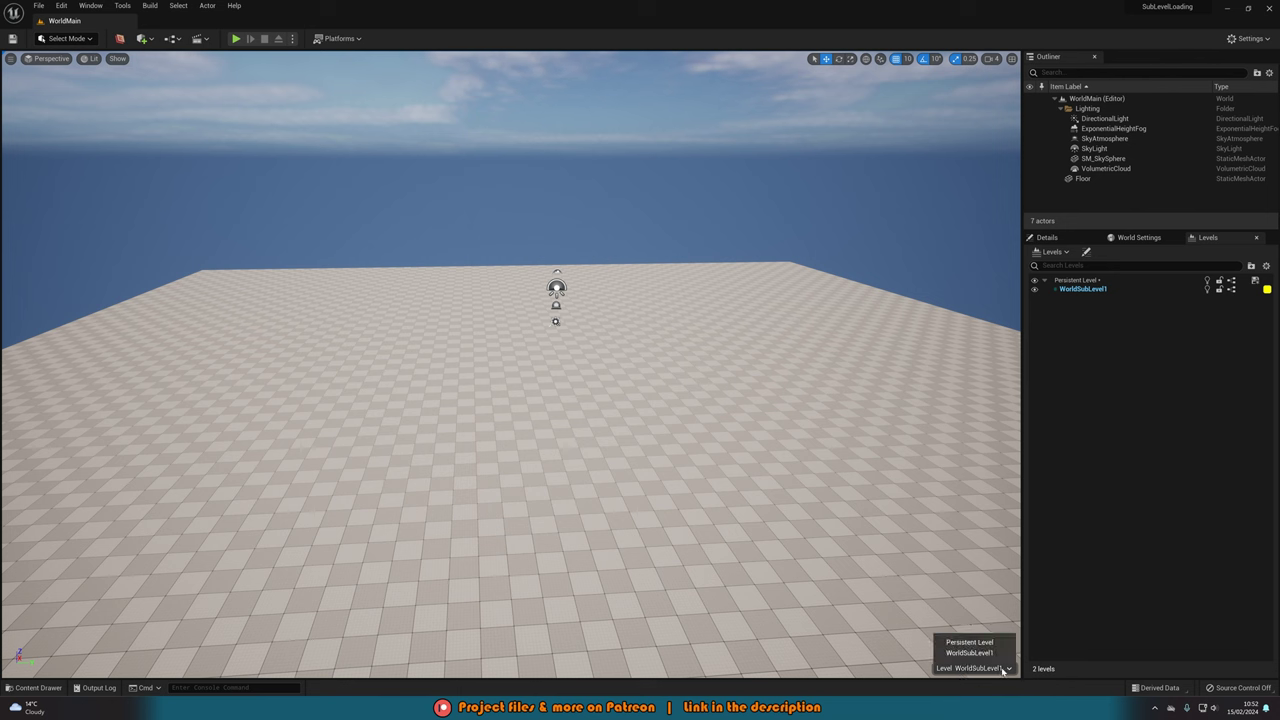
{"action": "left_click", "coordinate": [984, 646]}
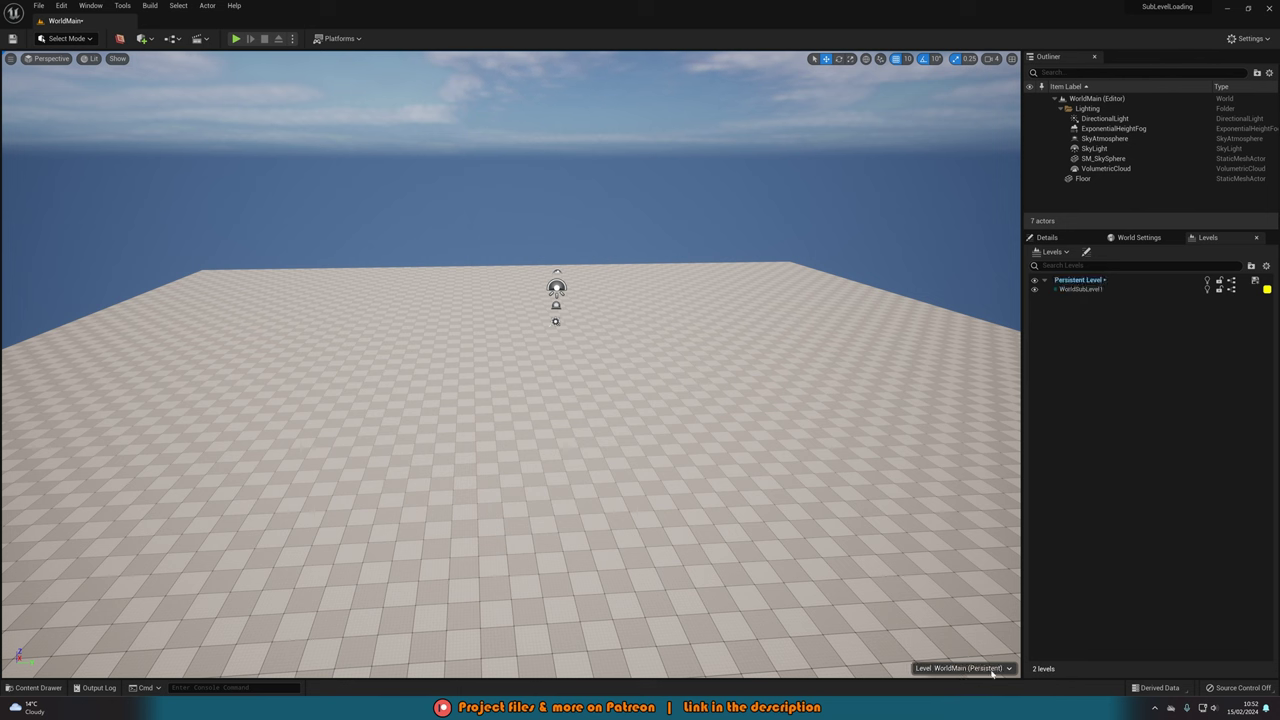
{"action": "left_click", "coordinate": [991, 670]}
{"action": "left_click", "coordinate": [991, 655]}
{"action": "left_click", "coordinate": [988, 669]}
{"action": "left_click", "coordinate": [975, 637]}
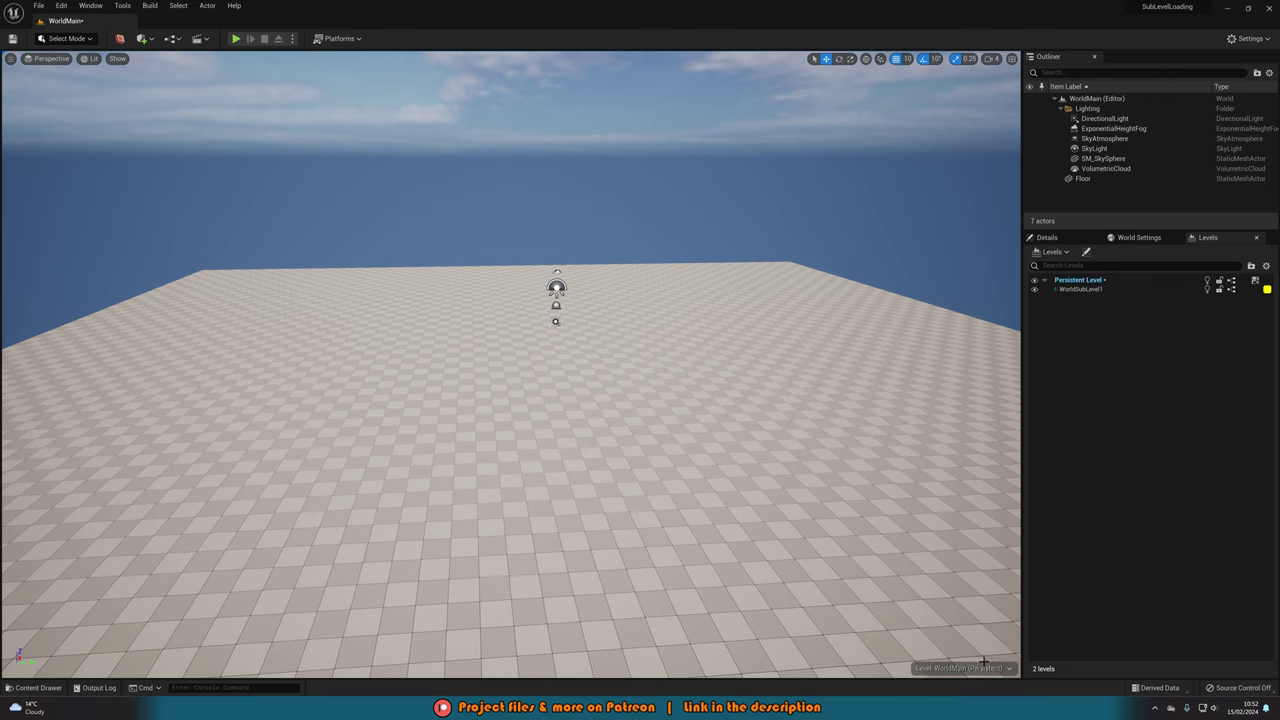
{"action": "right_click_drag", "start_coordinate": [906, 652], "coordinate": [935, 660]}
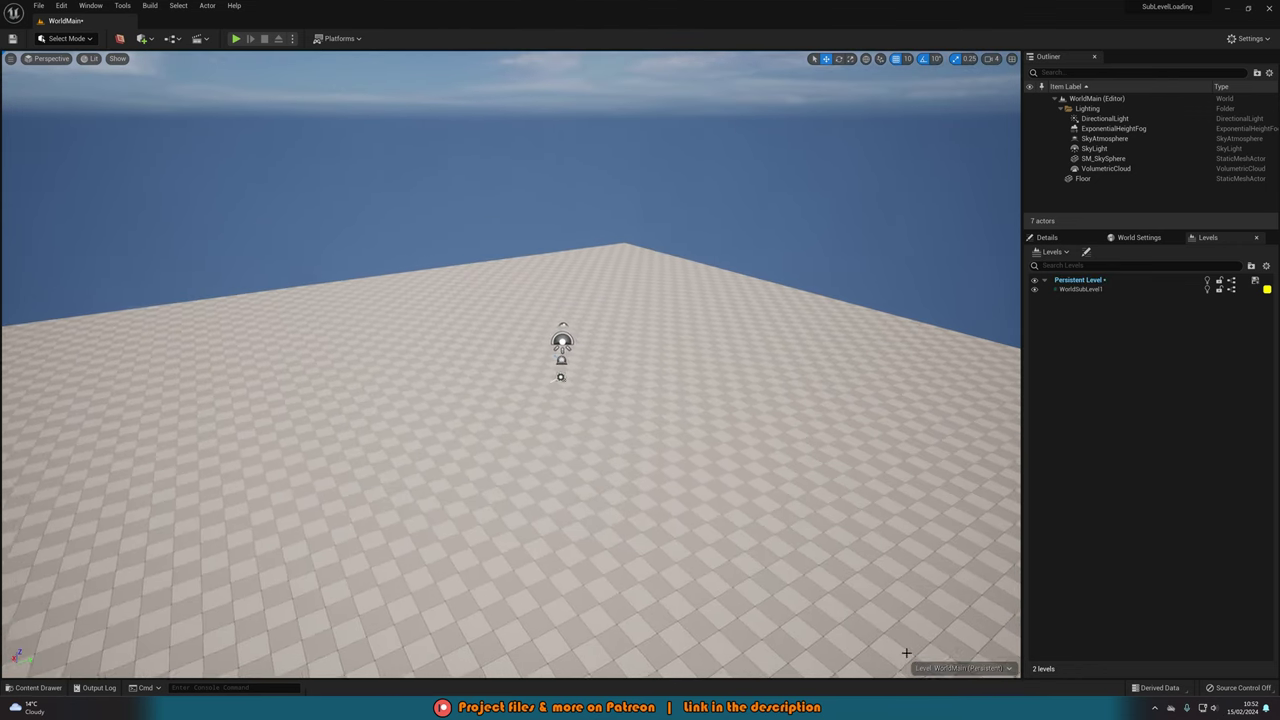
{"action": "left_click", "coordinate": [988, 672]}
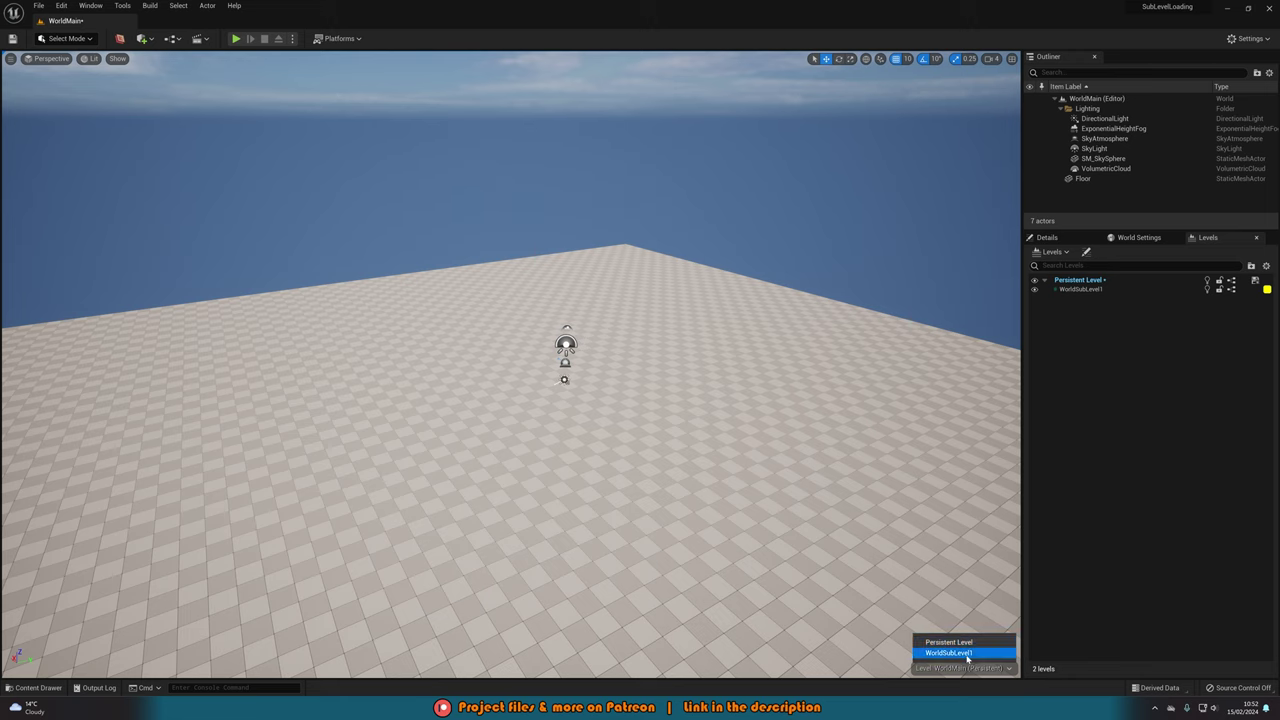
{"action": "left_click", "coordinate": [962, 653]}
{"action": "right_click_drag", "start_coordinate": [749, 477], "coordinate": [749, 477]}
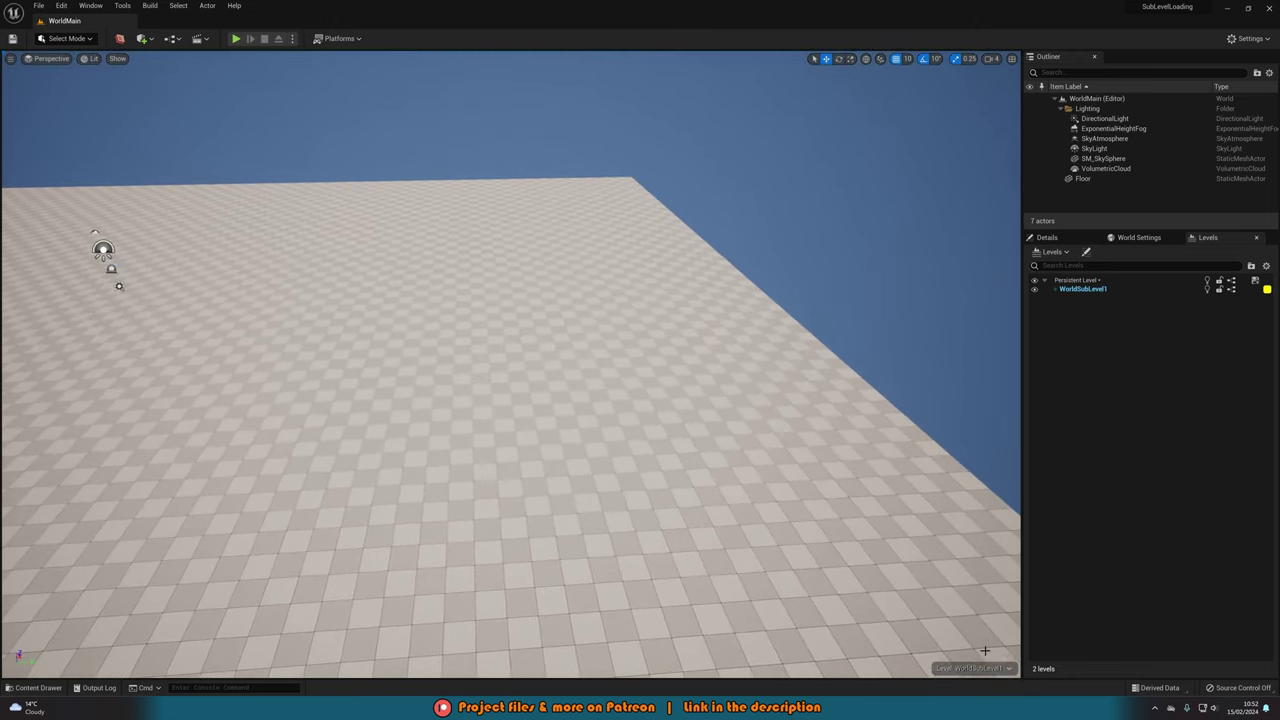
Step: Make the persistent level current and scale its floor down to a much smaller square slab
{"action": "left_click", "coordinate": [749, 477]}
{"action": "left_click", "coordinate": [995, 667]}
{"action": "left_click", "coordinate": [969, 642]}
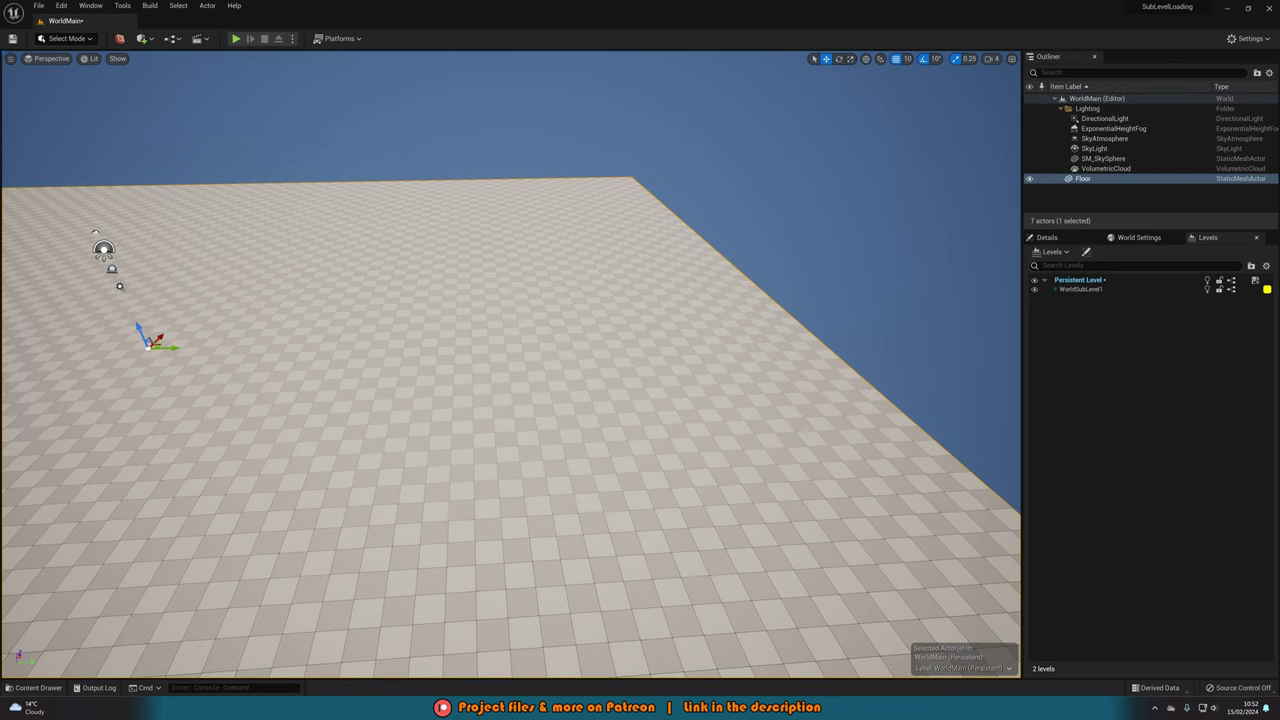
{"action": "right_click_drag", "start_coordinate": [621, 470], "coordinate": [541, 440]}
{"action": "key", "text": "r"}
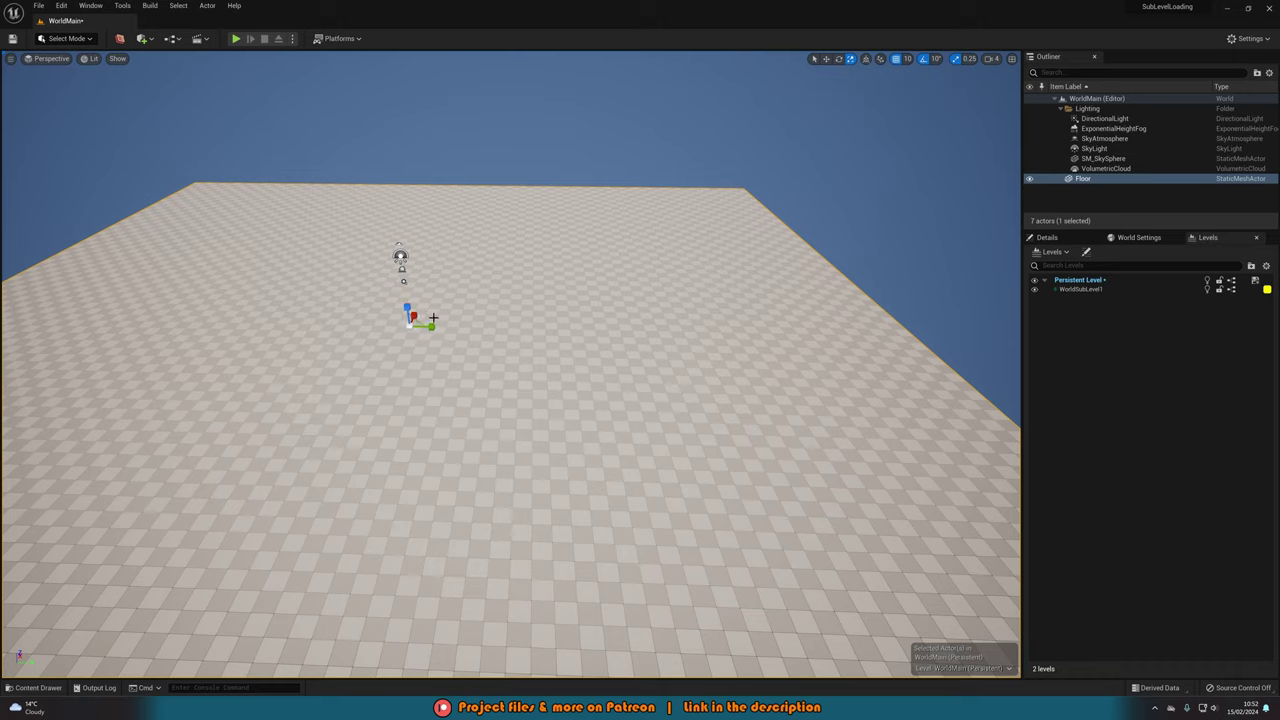
{"action": "right_click_drag", "start_coordinate": [430, 318], "coordinate": [380, 318]}
{"action": "mouse_move", "coordinate": [511, 329]}
{"action": "left_mouse_down"}
{"action": "mouse_move", "coordinate": [470, 331]}
{"action": "mouse_move", "coordinate": [492, 336]}
{"action": "mouse_move", "coordinate": [499, 322]}
{"action": "left_mouse_up"}
{"action": "key", "text": "w"}
{"action": "right_click_drag", "start_coordinate": [499, 324], "coordinate": [530, 288]}
{"action": "key", "text": "e"}
{"action": "key", "text": "r"}
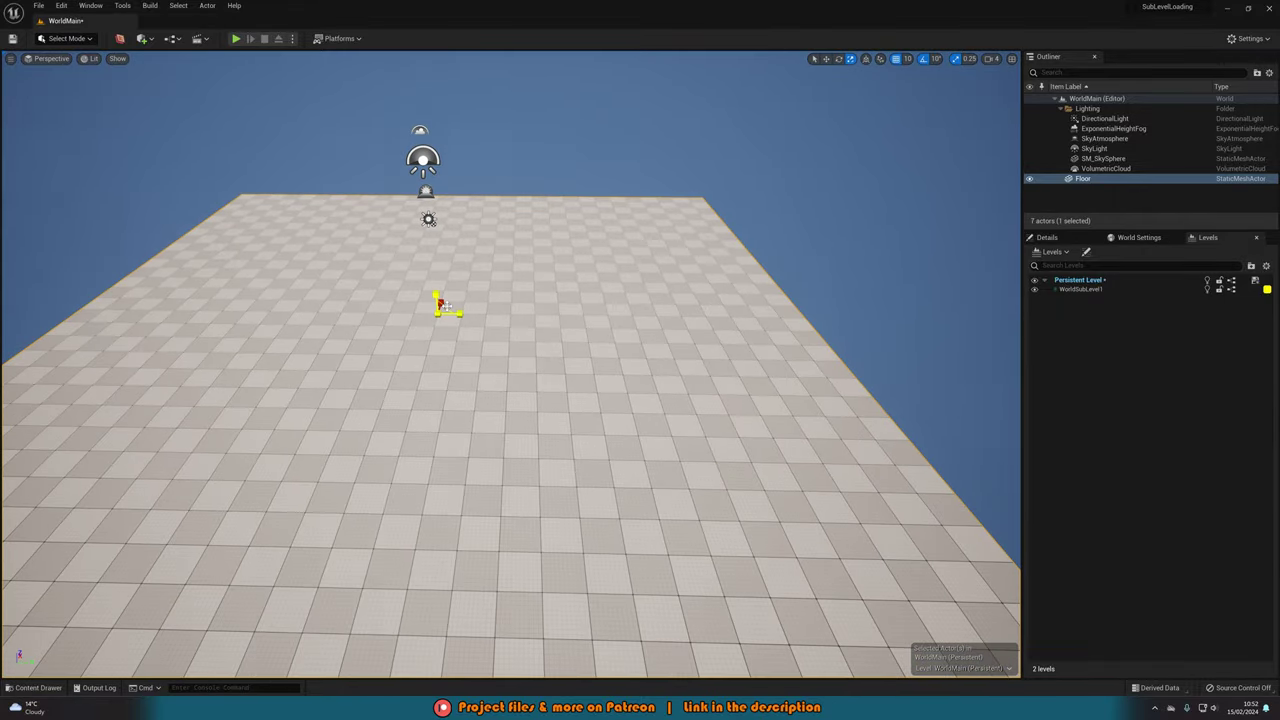
{"action": "left_click_drag", "start_coordinate": [440, 303], "coordinate": [600, 340], "text": "alt"}
{"action": "key", "text": "w"}
Step: Make WorldSubLevel1 current and place a duplicate of the floor beside the original along the Y axis
{"action": "left_click", "coordinate": [987, 667]}
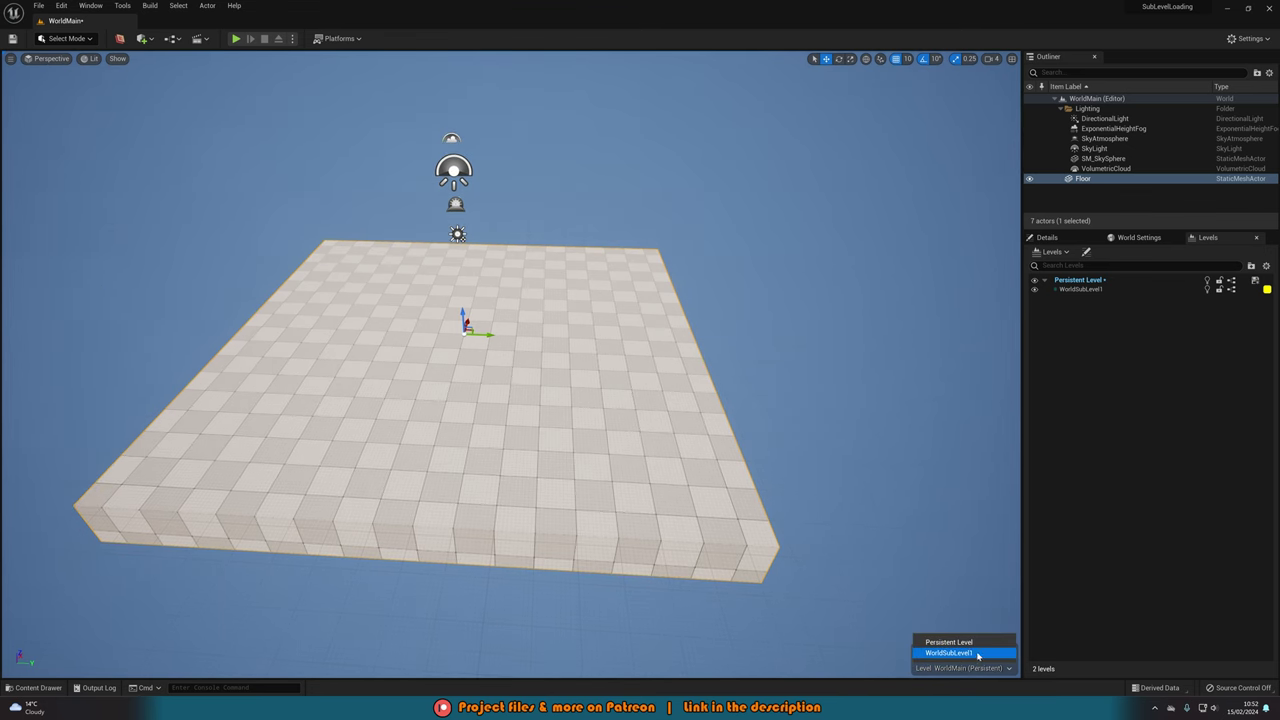
{"action": "left_click", "coordinate": [966, 651]}
{"action": "right_click_drag", "start_coordinate": [699, 454], "coordinate": [377, 337]}
{"action": "left_click_drag", "start_coordinate": [350, 330], "coordinate": [728, 393], "text": "alt"}
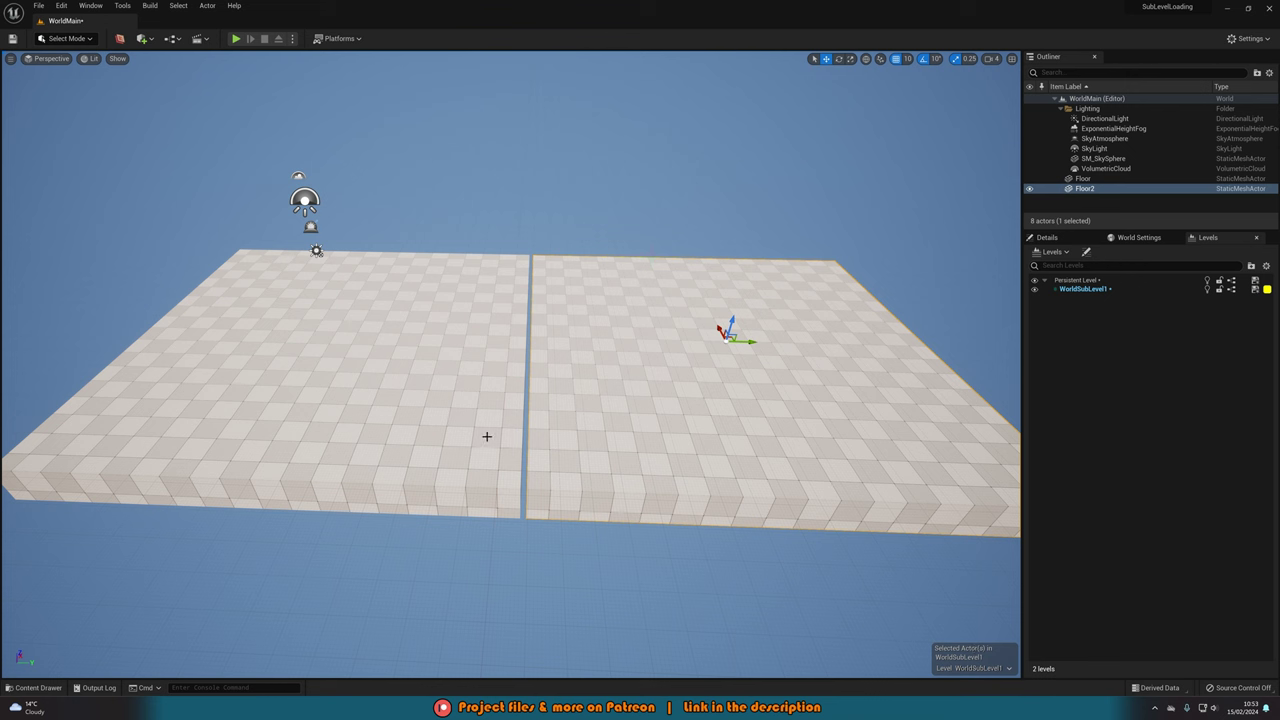
Step: Check which level each of the two floor slabs belongs to
{"action": "left_click", "coordinate": [487, 436]}
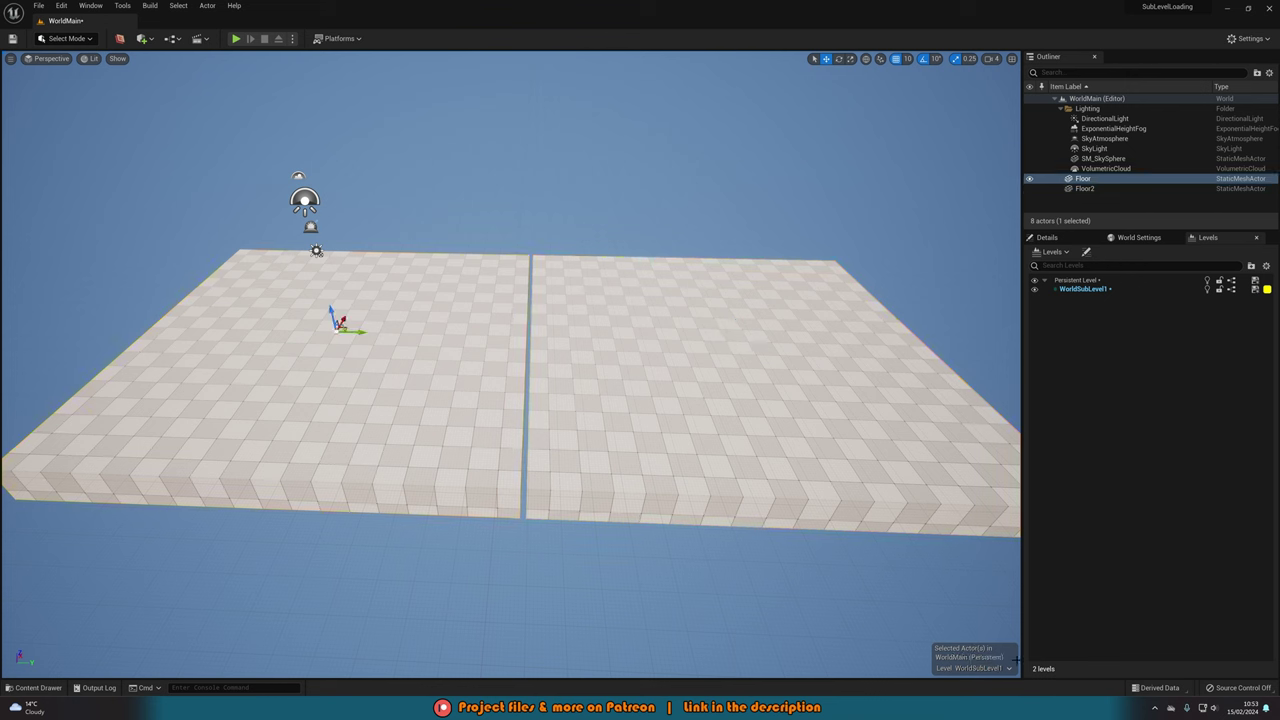
{"action": "left_click", "coordinate": [683, 425]}
{"action": "left_click", "coordinate": [490, 440]}
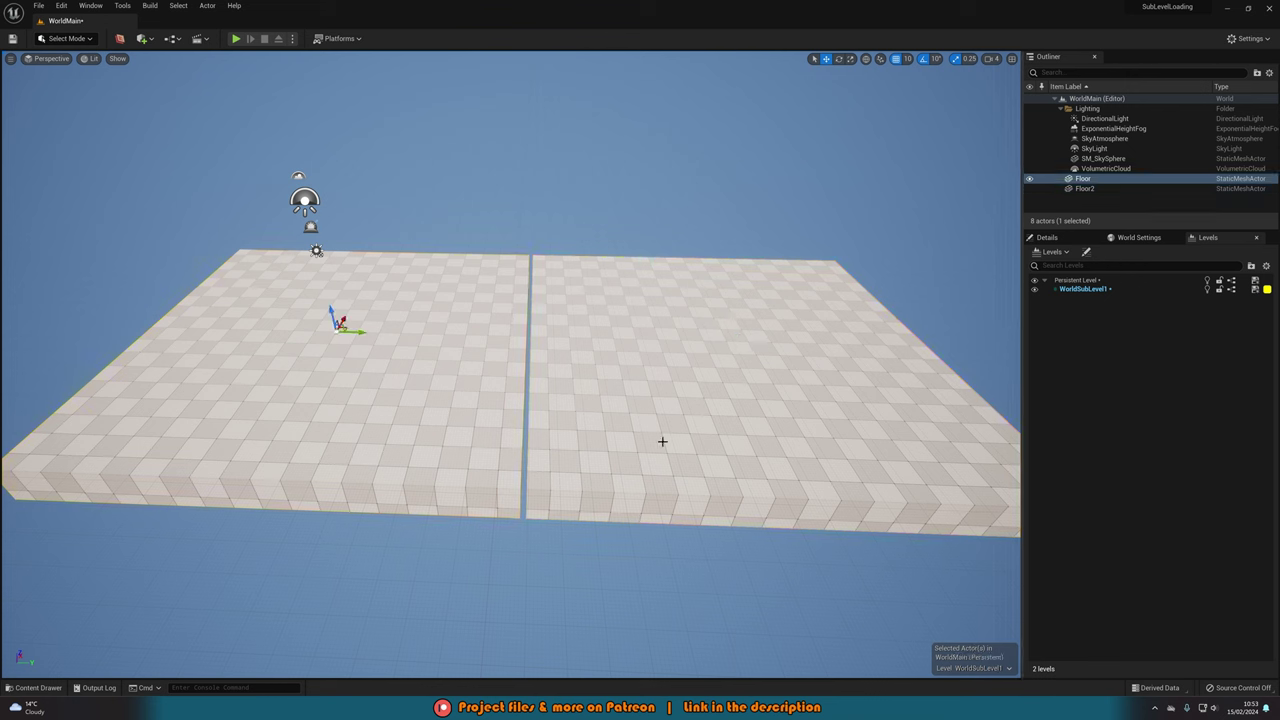
Step: Move the duplicated floor along the Y axis to close the gap with the original floor
{"action": "left_click", "coordinate": [729, 423]}
{"action": "key", "text": "w"}
{"action": "mouse_move", "coordinate": [729, 423]}
{"action": "right_mouse_down"}
{"action": "mouse_move", "coordinate": [760, 423]}
{"action": "mouse_move", "coordinate": [729, 423]}
{"action": "right_mouse_up"}
{"action": "key", "text": "d"}
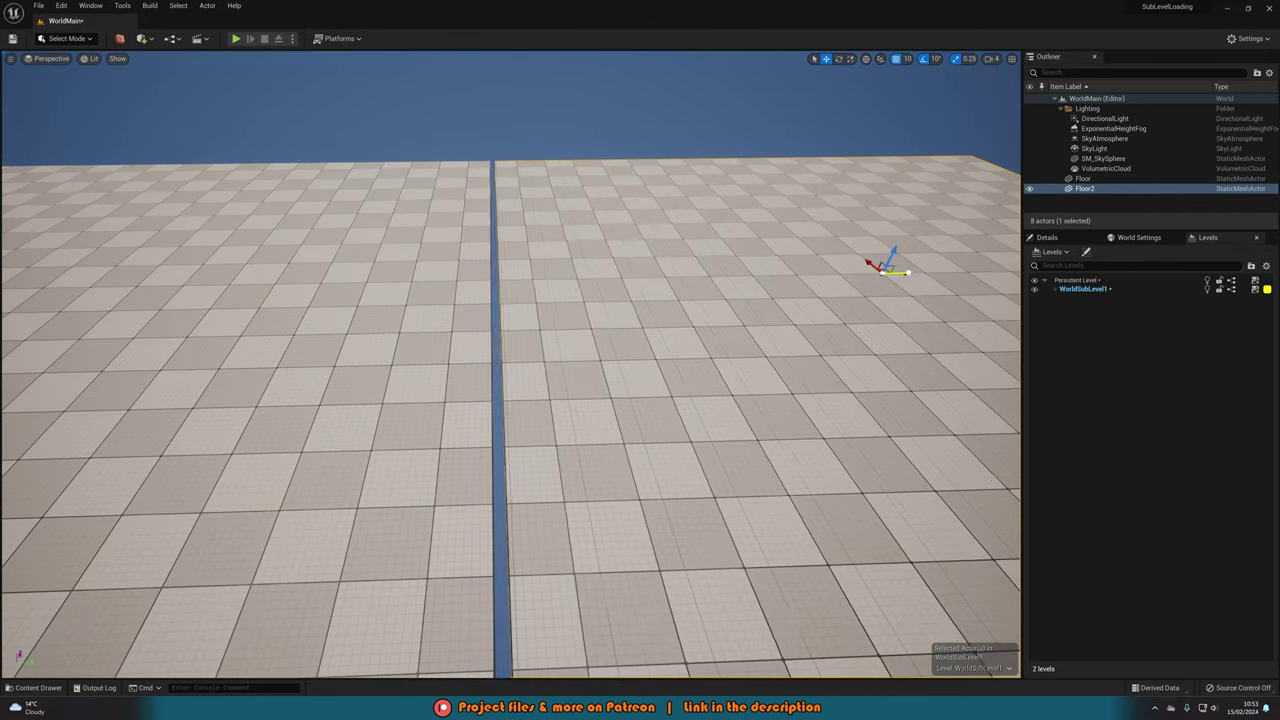
{"action": "left_click_drag", "start_coordinate": [898, 273], "coordinate": [897, 273]}
{"action": "key", "text": "Escape"}
Step: Duplicate and scale the WorldSubLevel1 floor into three raised blocks near its outer edge
{"action": "right_click_drag", "start_coordinate": [571, 306], "coordinate": [732, 308]}
{"action": "left_click", "coordinate": [547, 322]}
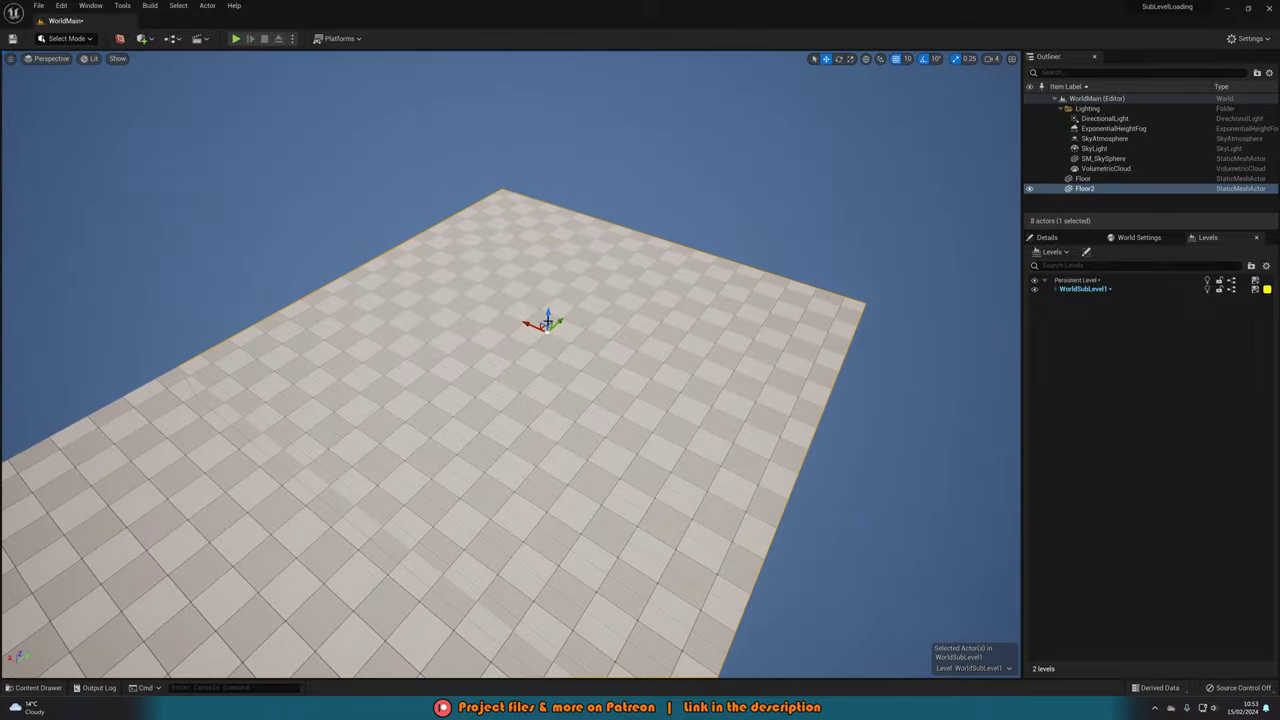
{"action": "left_click_drag", "start_coordinate": [549, 316], "coordinate": [551, 286], "text": "alt"}
{"action": "right_click_drag", "start_coordinate": [551, 286], "coordinate": [650, 290]}
{"action": "key", "text": "space"}
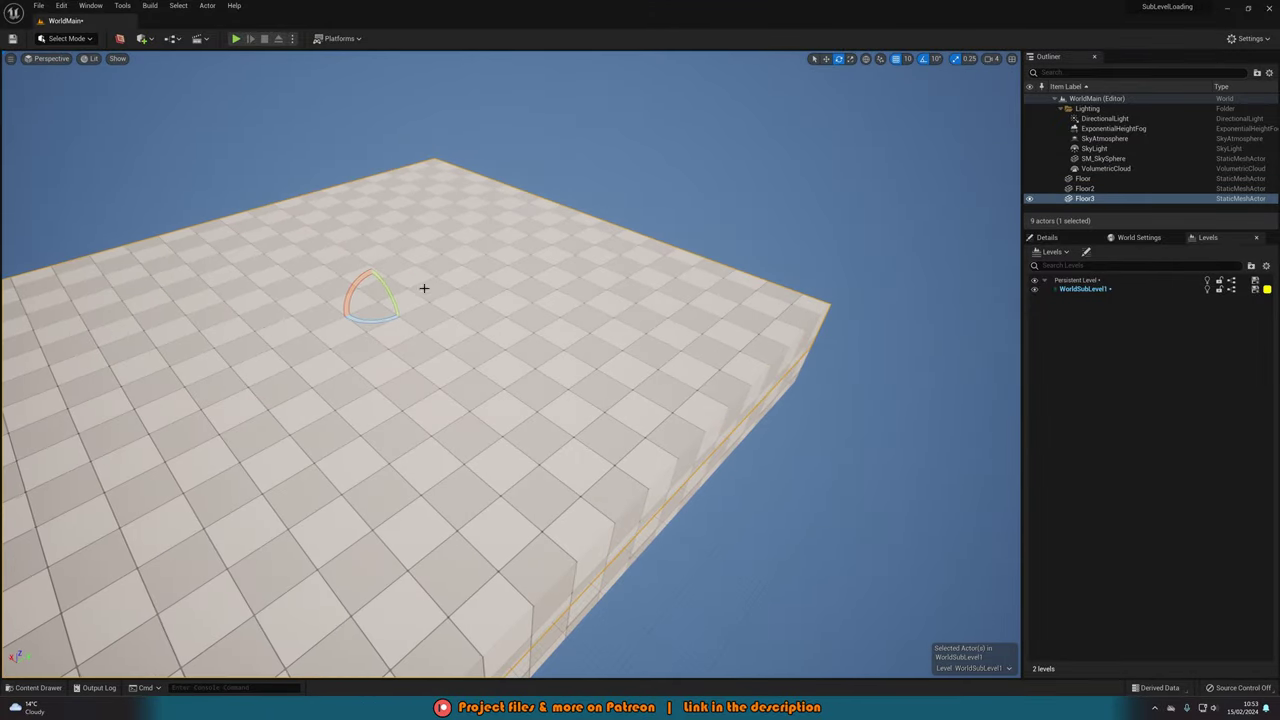
{"action": "key", "text": "space"}
{"action": "left_click_drag", "start_coordinate": [395, 294], "coordinate": [569, 184], "text": "alt+shift"}
{"action": "key", "text": "space"}
{"action": "key", "text": "r"}
{"action": "key", "text": "w"}
{"action": "right_click_drag", "start_coordinate": [569, 184], "coordinate": [752, 200]}
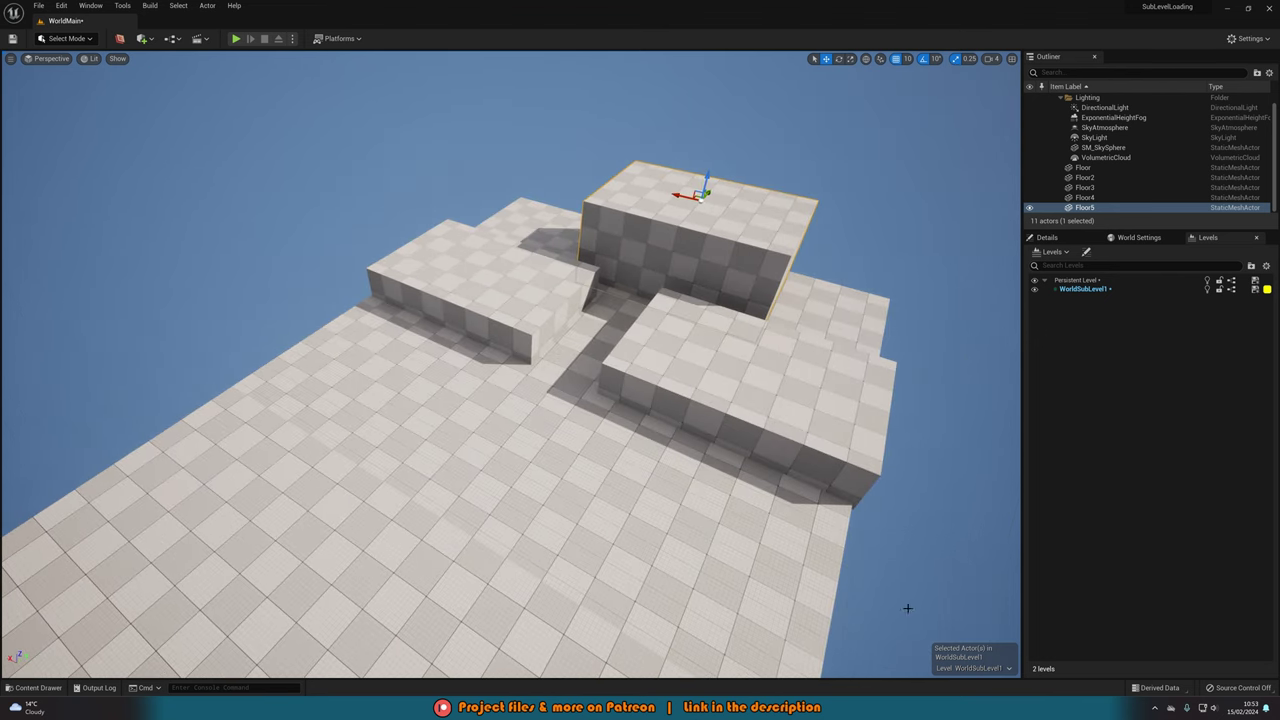
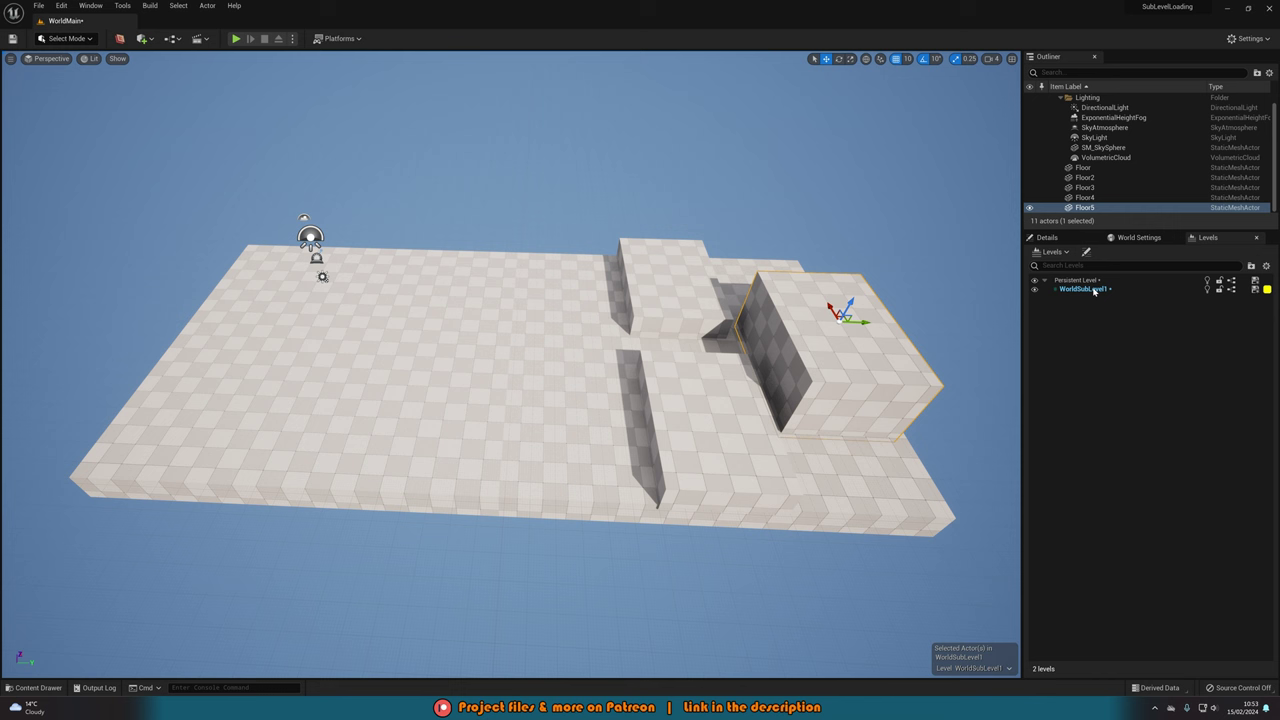
Step: Add the existing ThirdPersonMap level from the ThirdPerson Maps folder as a sublevel of WorldMain
{"action": "left_click", "coordinate": [1053, 252]}
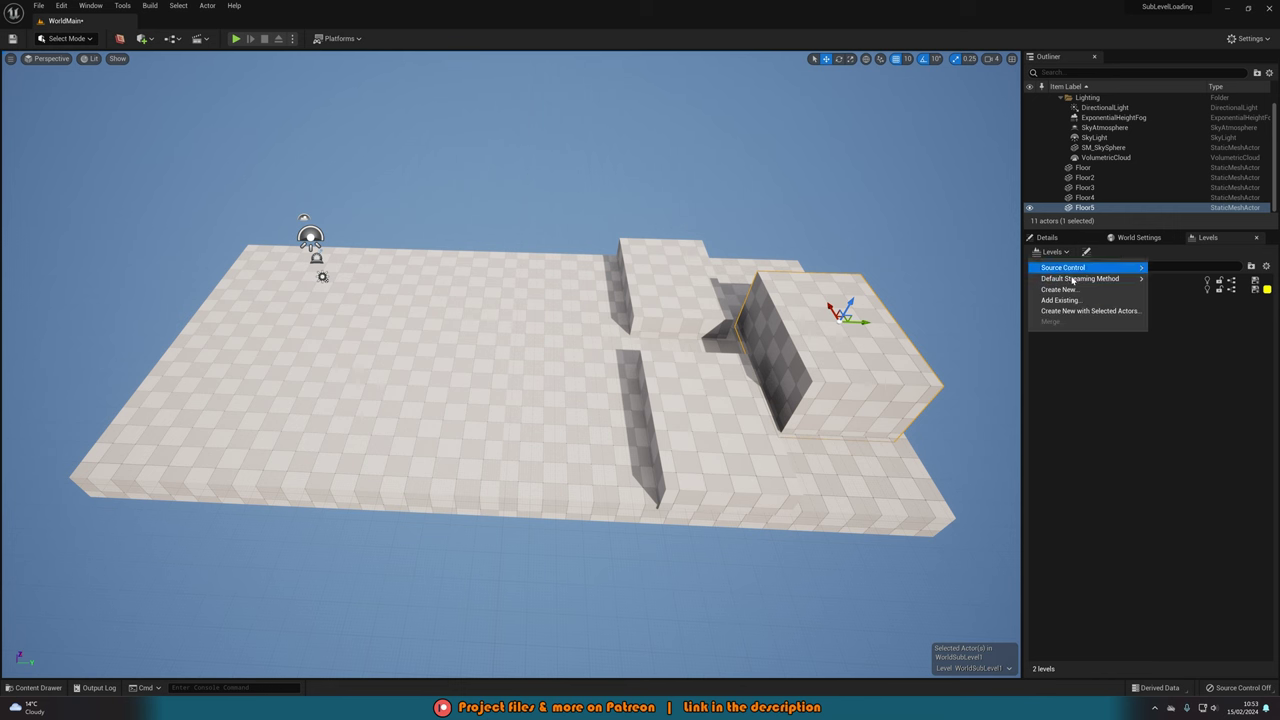
{"action": "left_click", "coordinate": [1061, 300]}
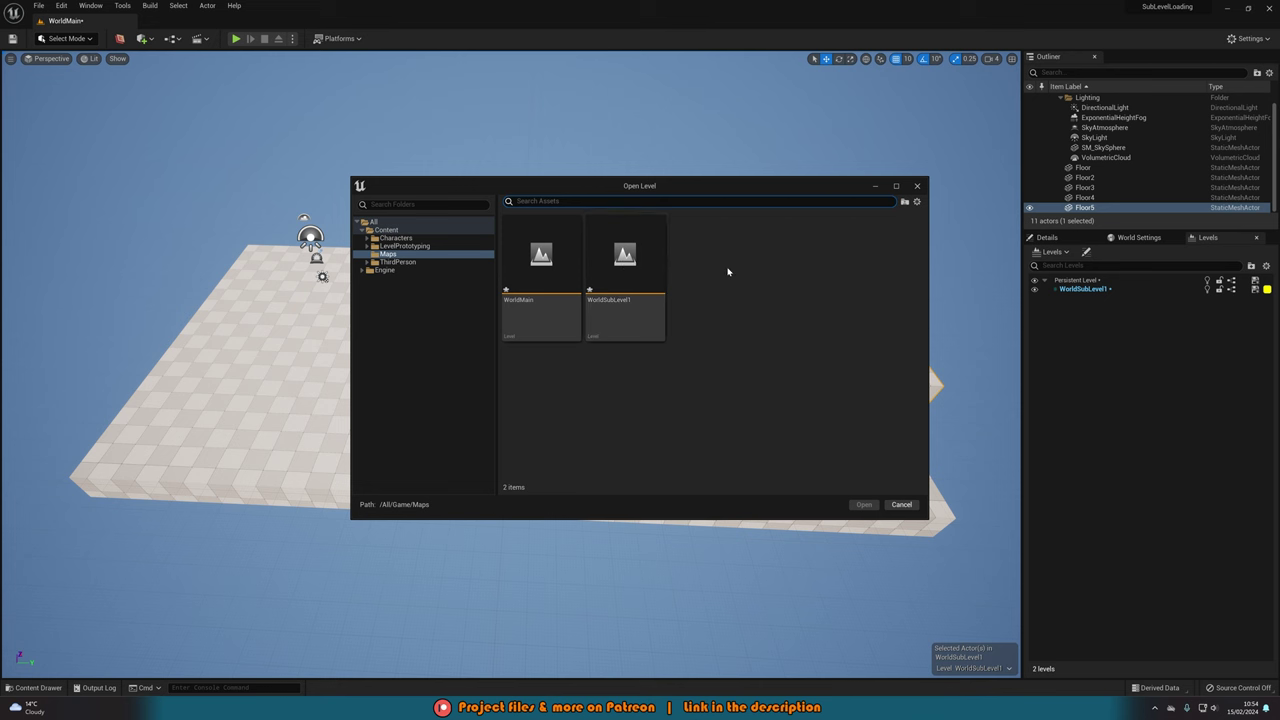
{"action": "left_click", "coordinate": [396, 264]}
{"action": "double_click", "coordinate": [620, 258]}
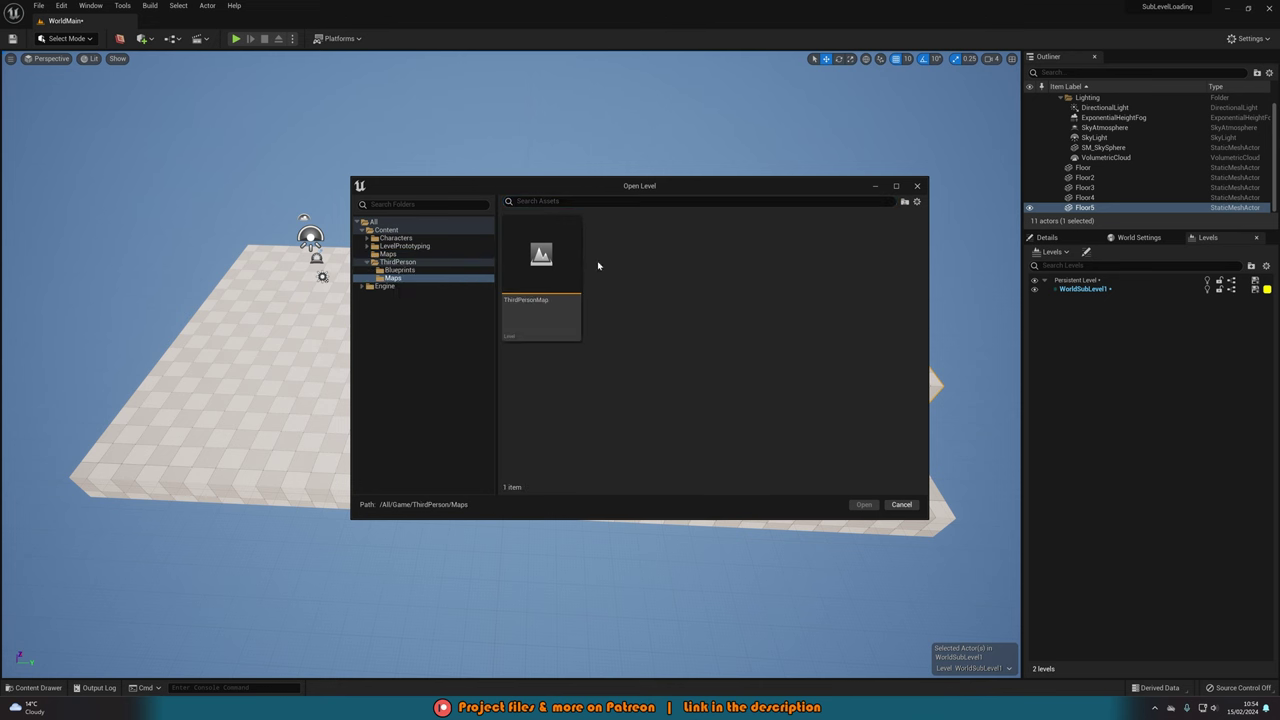
{"action": "left_click", "coordinate": [535, 258]}
{"action": "left_click", "coordinate": [864, 504]}
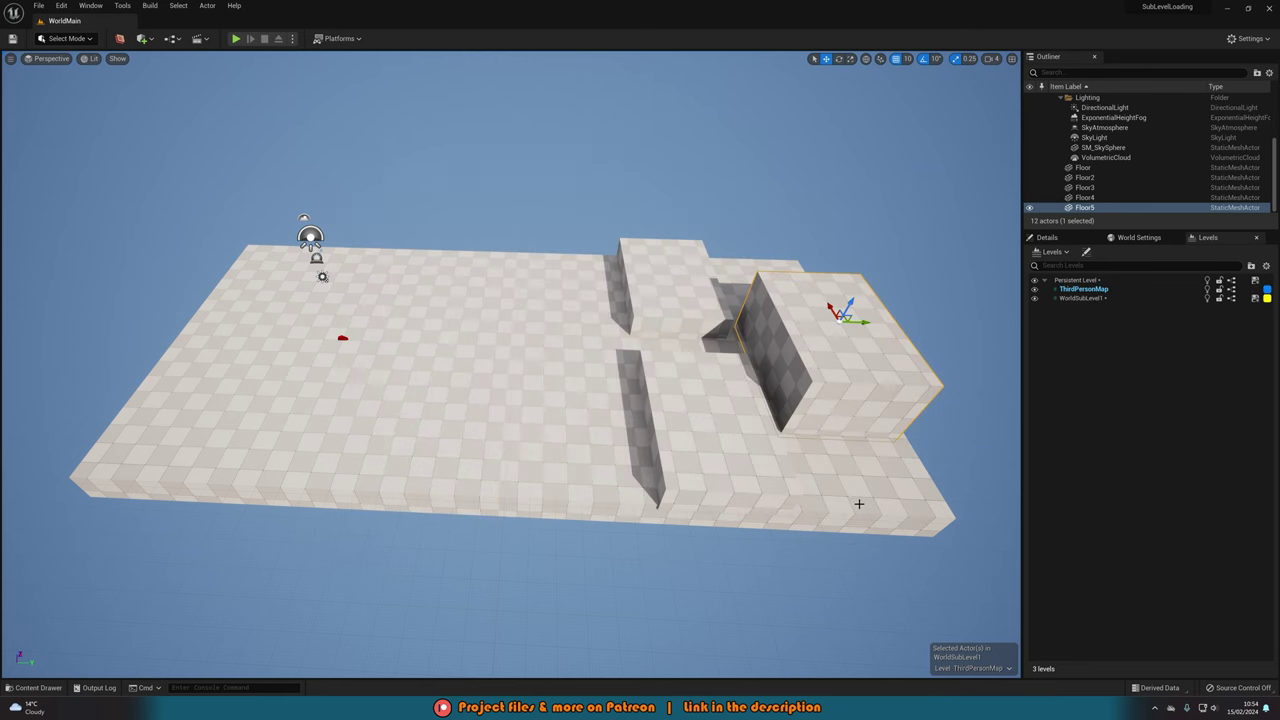
Step: Examine the floor and raised blocks with ThirdPersonMap included as a sublevel
{"action": "right_click_drag", "start_coordinate": [543, 323], "coordinate": [660, 280]}
{"action": "right_click_drag", "start_coordinate": [560, 360], "coordinate": [565, 310]}
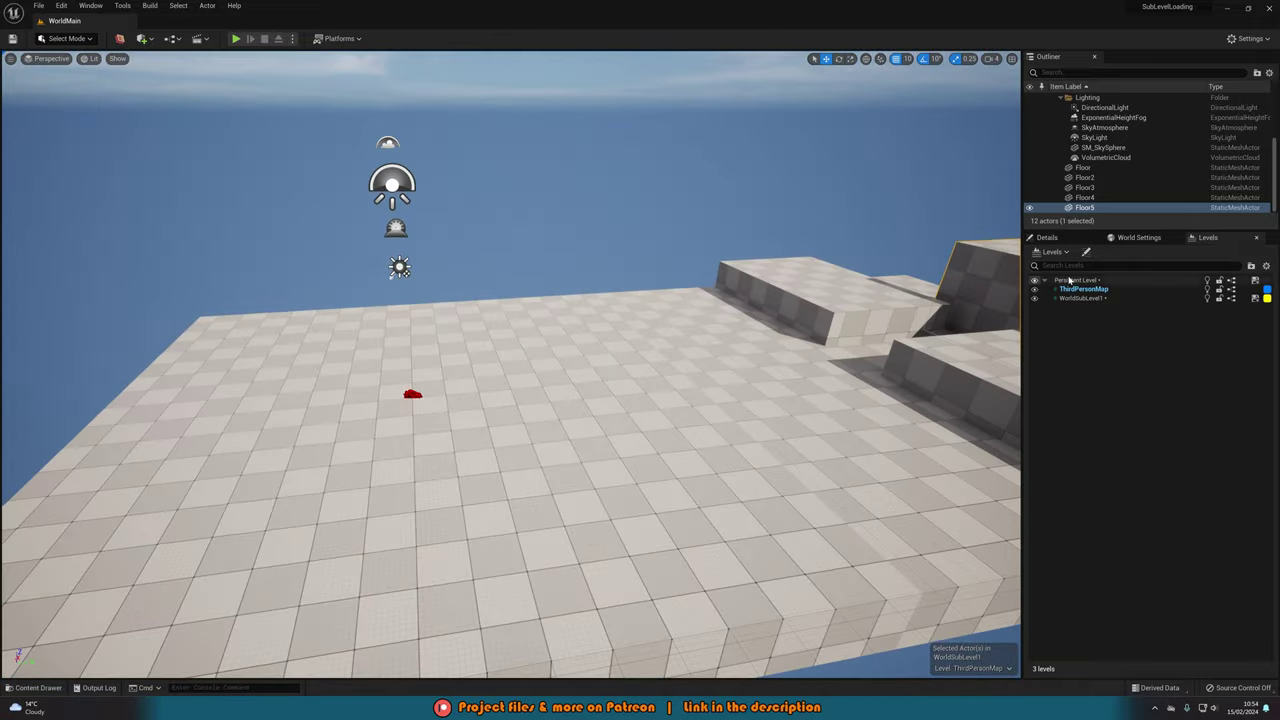
{"action": "left_click", "coordinate": [1095, 291]}
{"action": "key", "text": "s"}
{"action": "right_click_drag", "start_coordinate": [1010, 290], "coordinate": [1028, 290]}
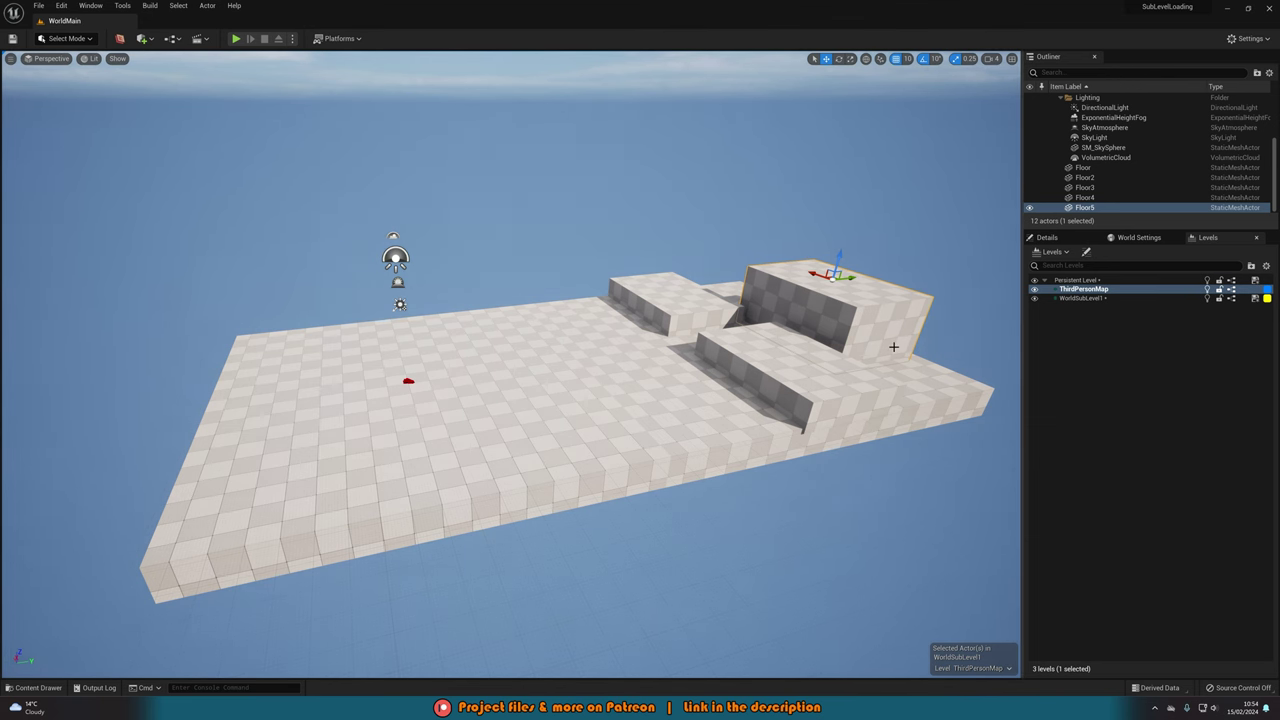
{"action": "right_click_drag", "start_coordinate": [738, 338], "coordinate": [750, 380]}
{"action": "left_click", "coordinate": [1100, 390]}
{"action": "key", "text": "s"}
{"action": "key", "text": "w"}
{"action": "right_click_drag", "start_coordinate": [690, 352], "coordinate": [737, 280]}
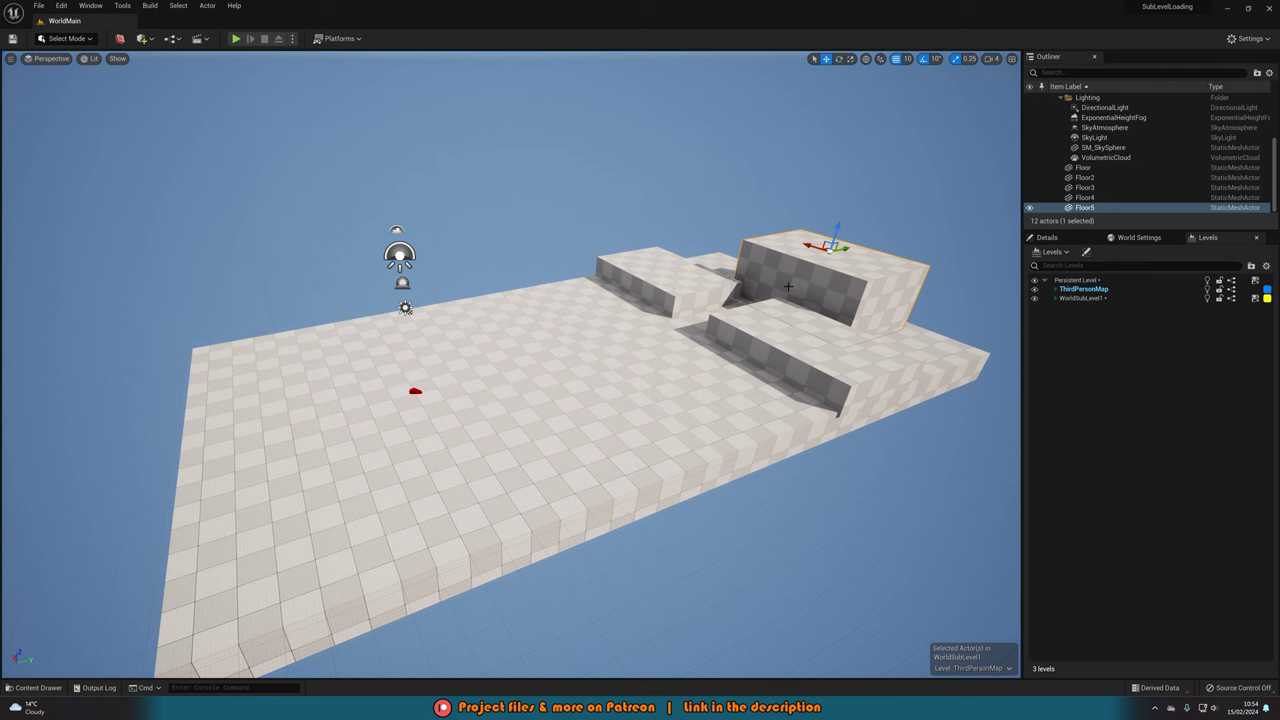
Step: Remove ThirdPersonMap from the sublevels of WorldMain
{"action": "right_click", "coordinate": [1099, 290]}
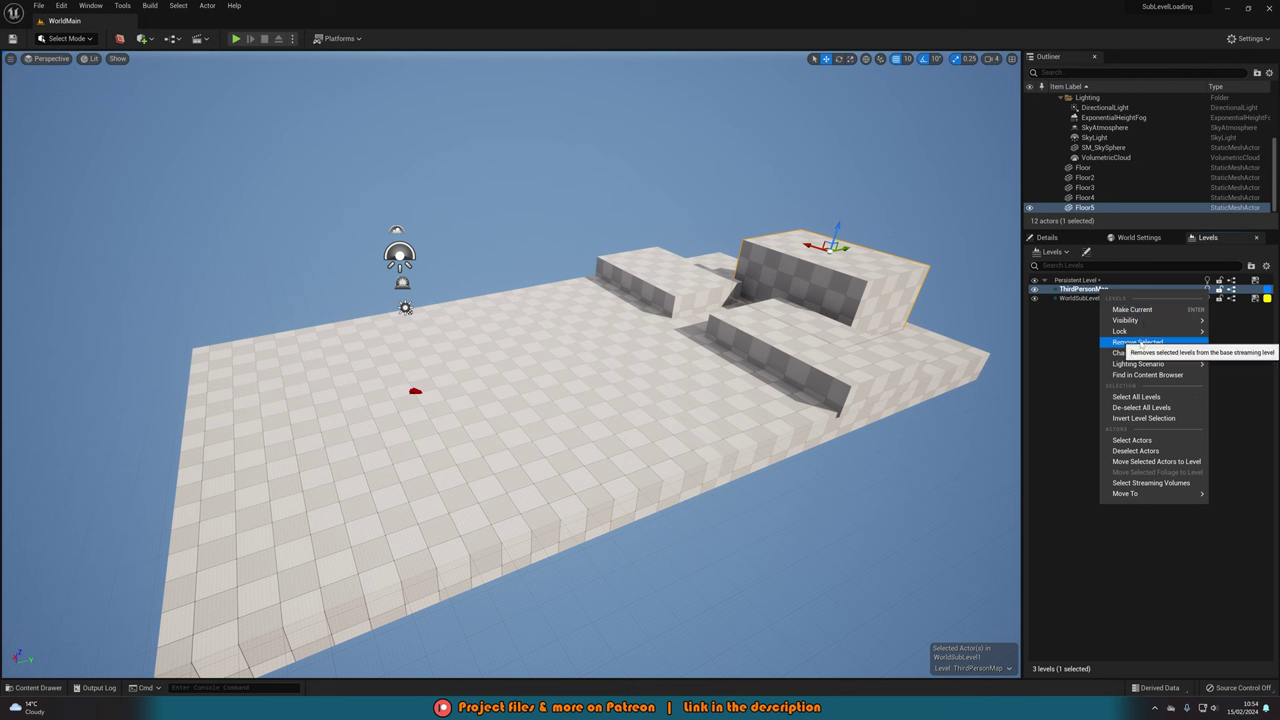
{"action": "left_click", "coordinate": [1130, 342]}
{"action": "left_click", "coordinate": [667, 380]}
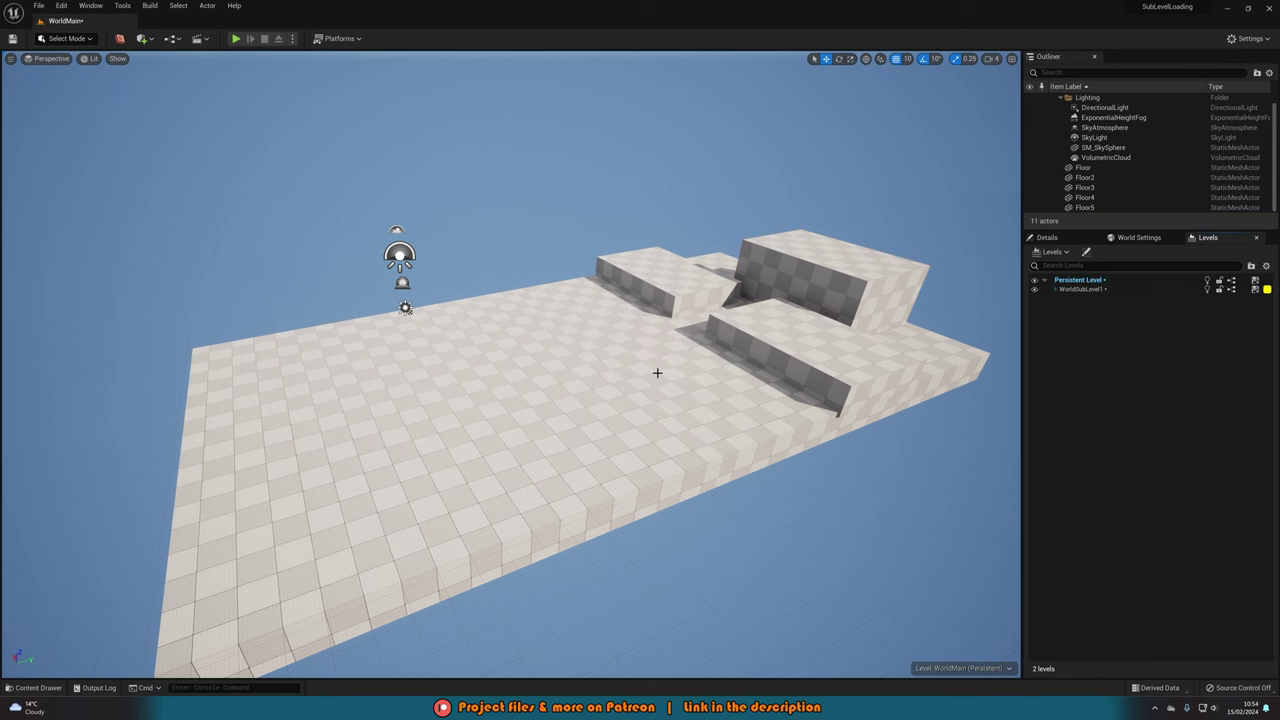
Step: Create a new level named WorldSubLevel2 in the Maps folder and save all changed levels
{"action": "key", "text": "ctrl+s"}
{"action": "key", "text": "ctrl+space"}
{"action": "right_click", "coordinate": [496, 548]}
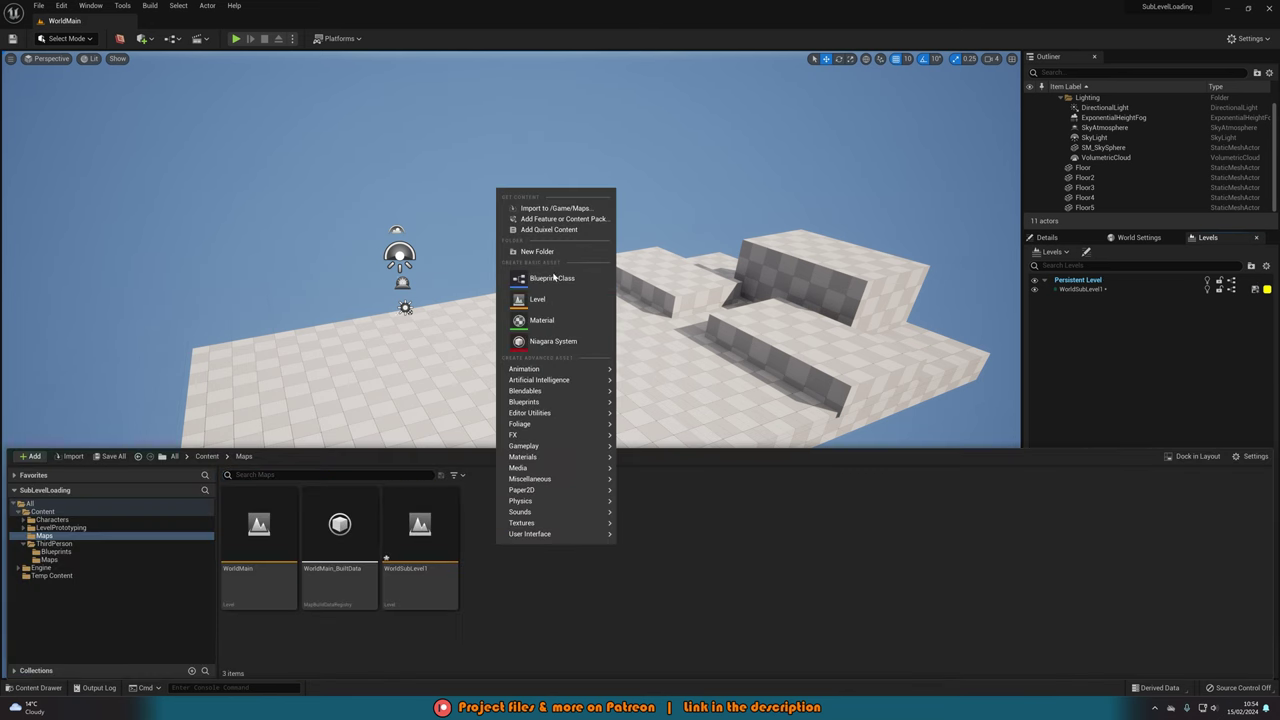
{"action": "left_click", "coordinate": [549, 304]}
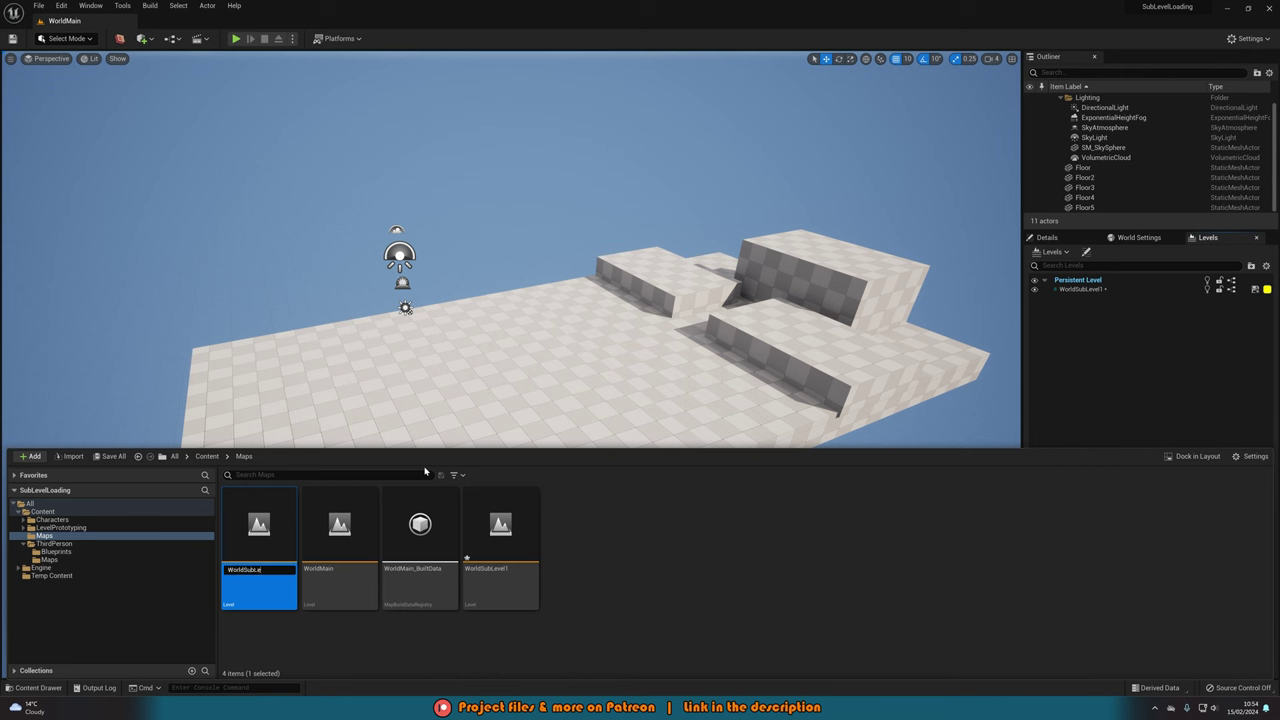
{"action": "key", "text": "Return"}
{"action": "key", "text": "ctrl+shift+s"}
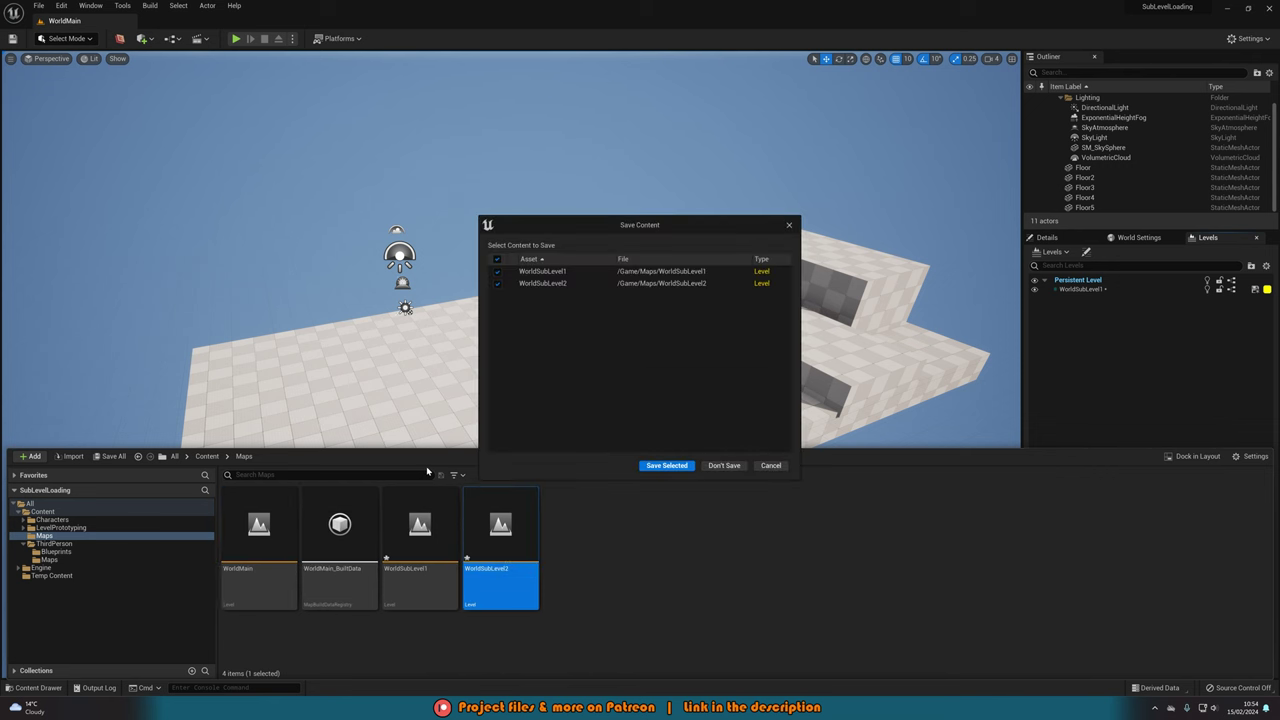
{"action": "key", "text": "Return"}
Step: Open WorldSubLevel2 and add a cube to it
{"action": "right_click_drag", "start_coordinate": [541, 355], "coordinate": [580, 362]}
{"action": "left_click", "coordinate": [142, 38]}
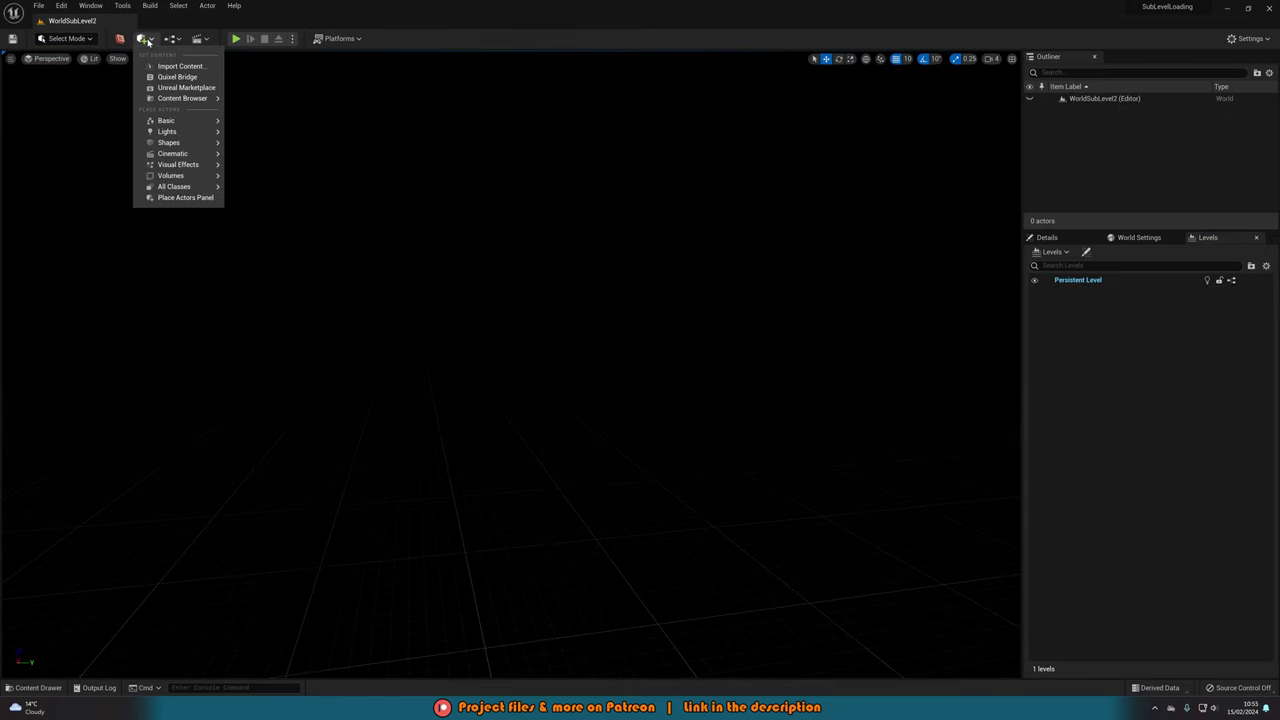
{"action": "mouse_move", "coordinate": [175, 131]}
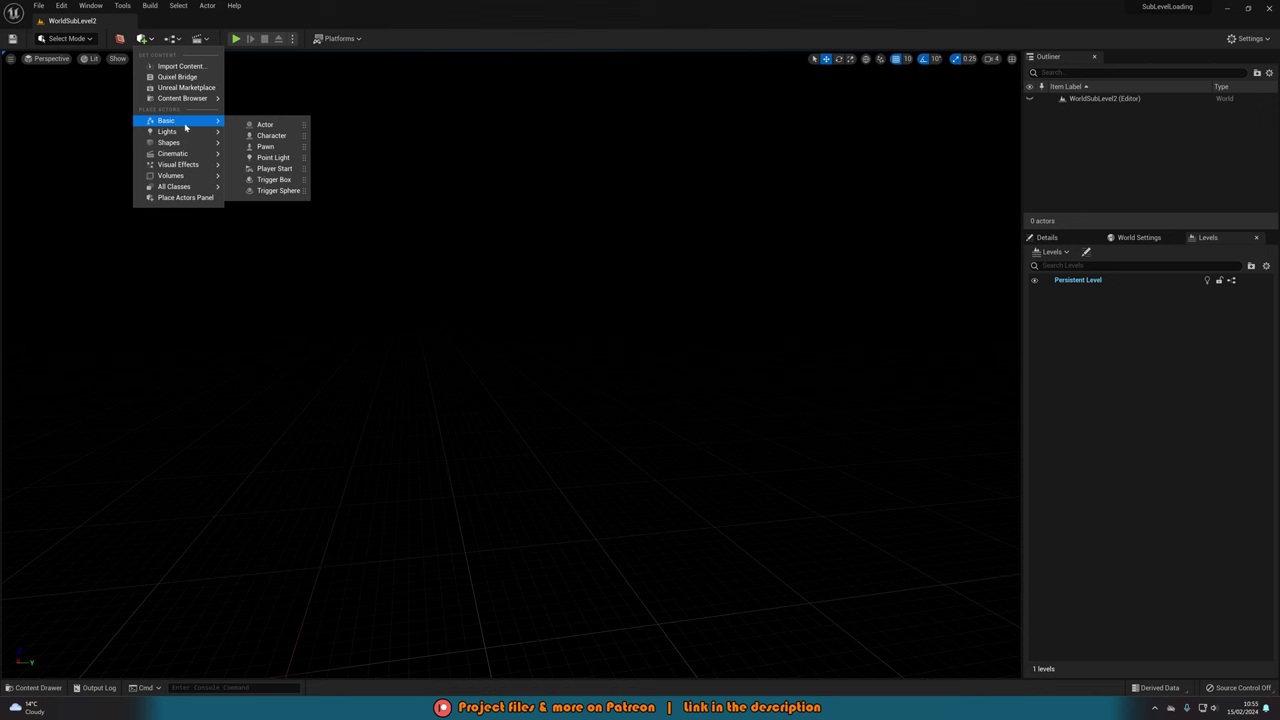
{"action": "left_click", "coordinate": [262, 146]}
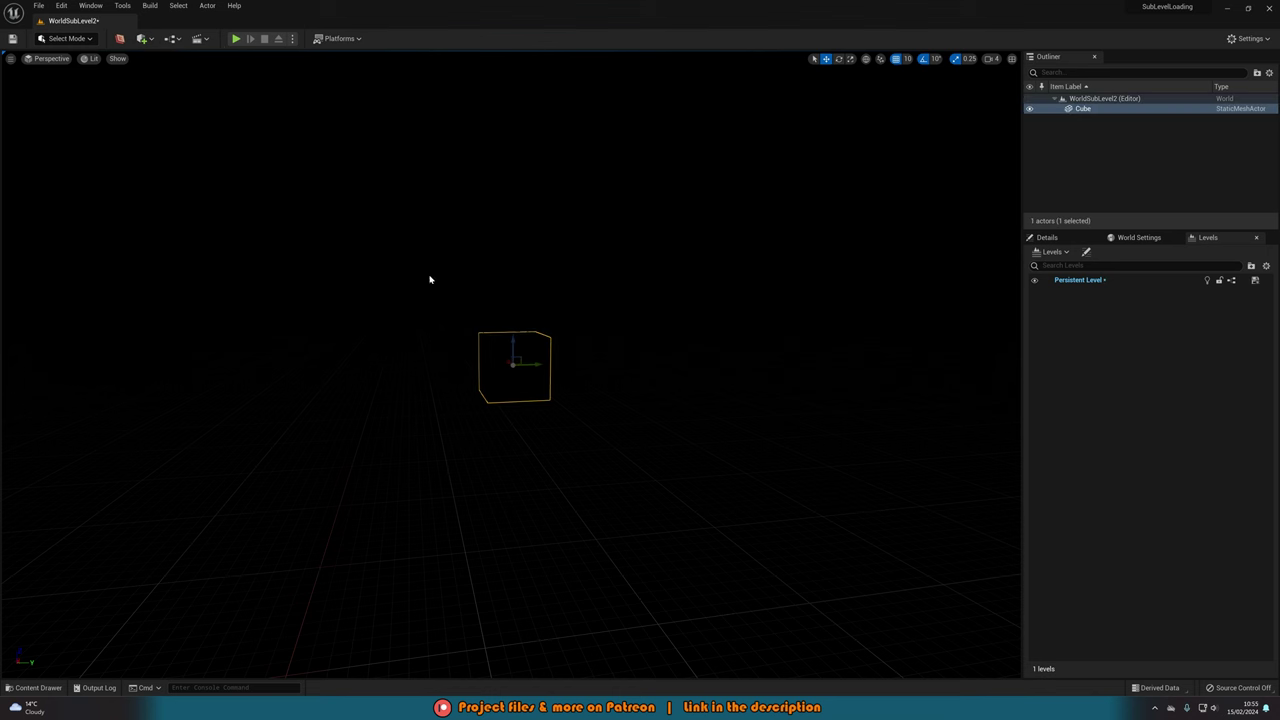
Step: Scale the cube in WorldSubLevel2 along its two horizontal axes into a wide, flat platform
{"action": "right_click_drag", "start_coordinate": [575, 379], "coordinate": [611, 389]}
{"action": "key", "text": "r"}
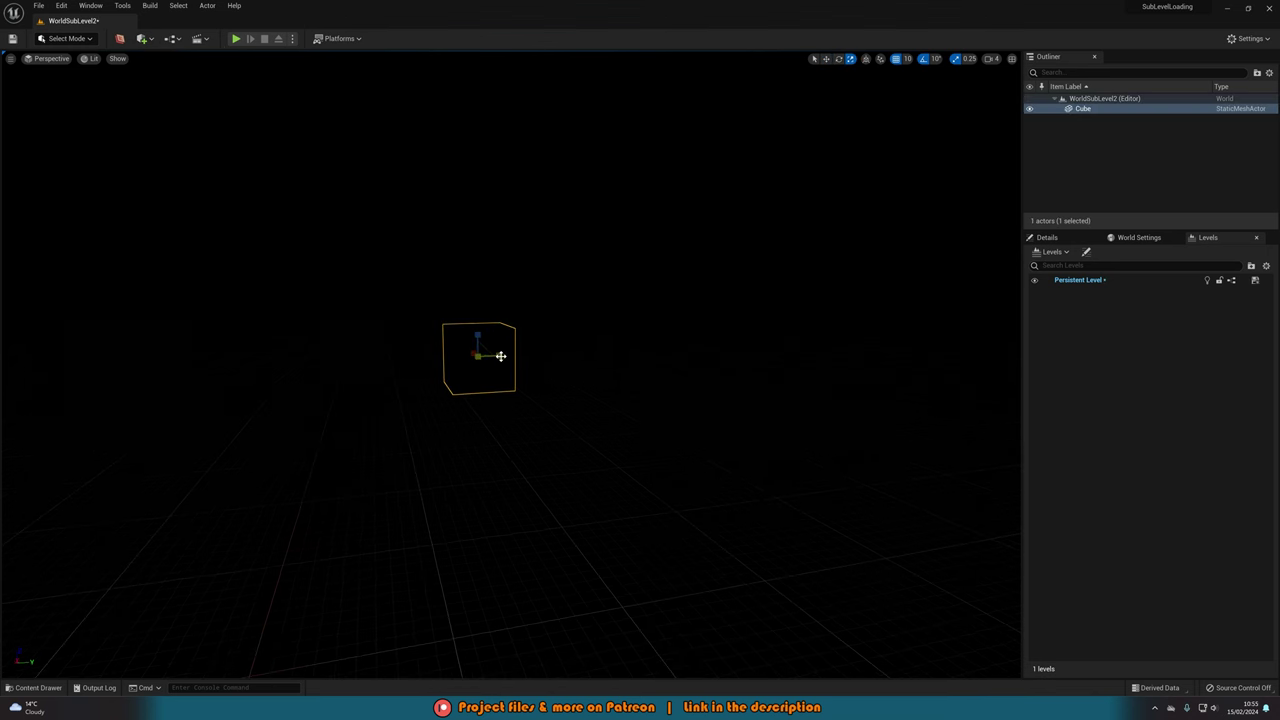
{"action": "left_click_drag", "start_coordinate": [501, 356], "coordinate": [645, 352]}
{"action": "left_click_drag", "start_coordinate": [472, 353], "coordinate": [405, 348]}
{"action": "key", "text": "w"}
Step: Display the WorldSubLevel2 viewport as Unlit and save the level
{"action": "left_click", "coordinate": [93, 58]}
{"action": "left_click", "coordinate": [112, 98]}
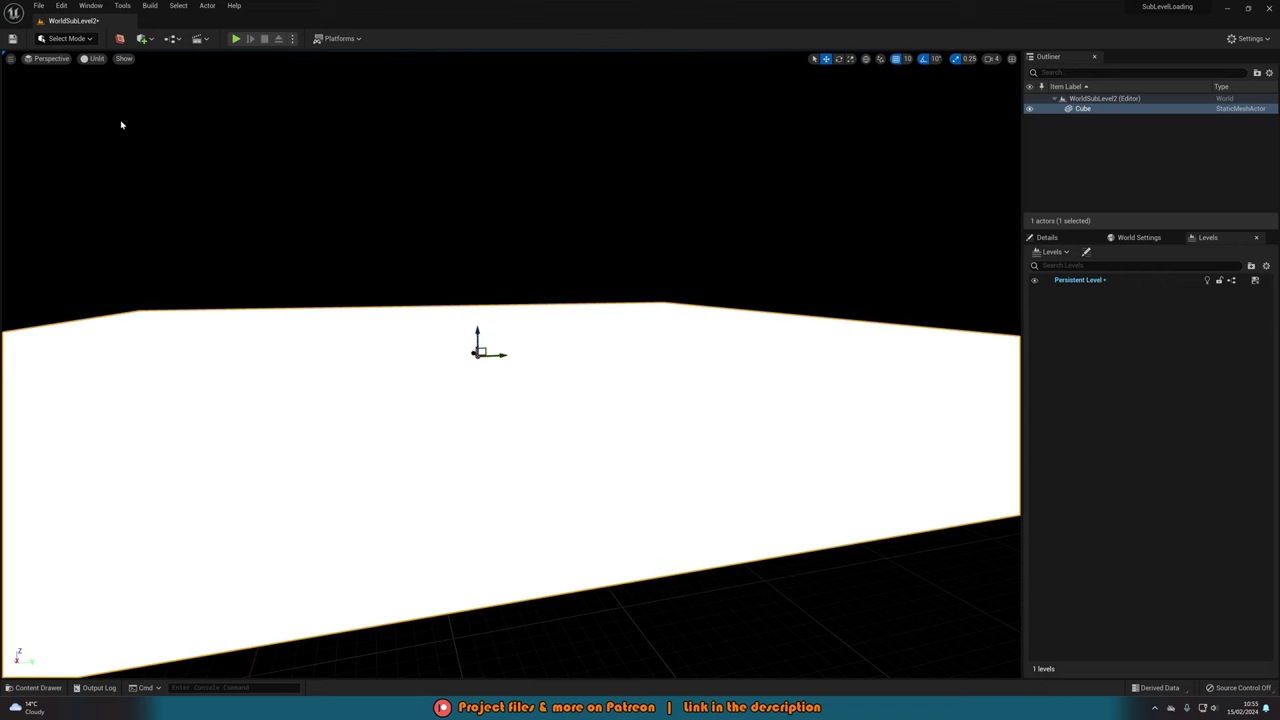
{"action": "right_click_drag", "start_coordinate": [507, 413], "coordinate": [508, 347]}
{"action": "key", "text": "ctrl+s"}
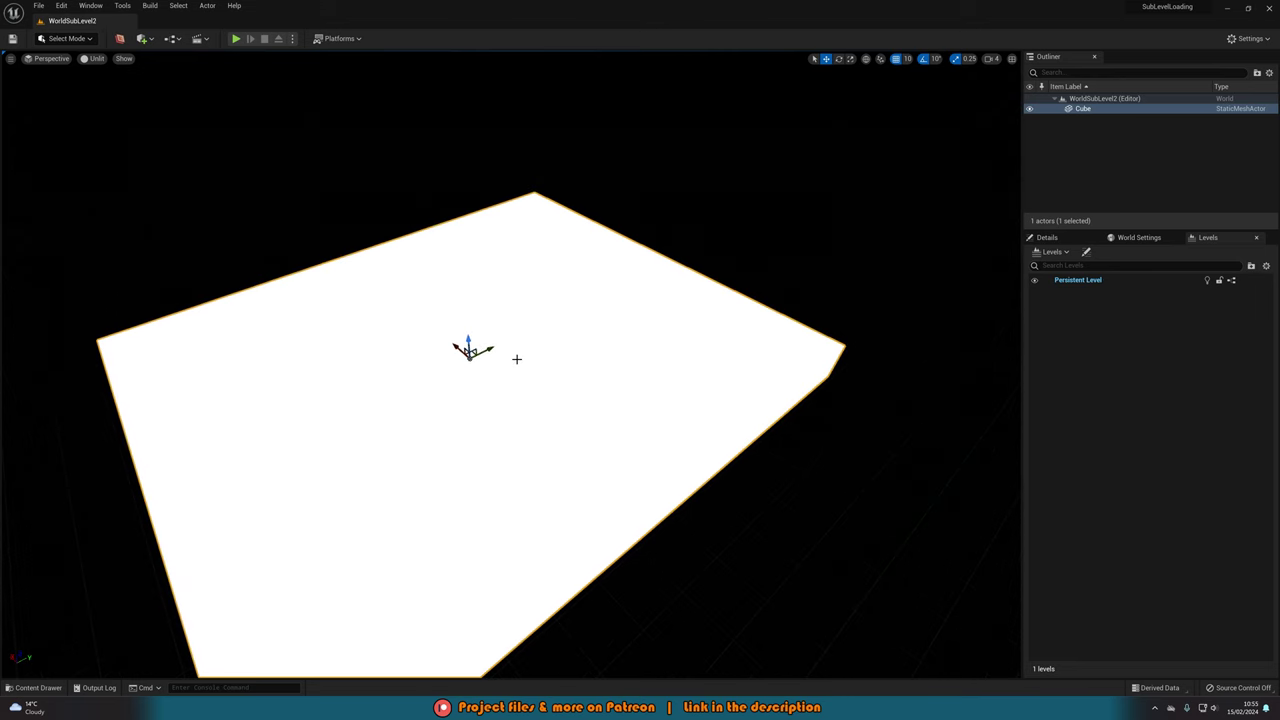
Step: Open the WorldMain level from the Maps folder and set its viewport back to Lit
{"action": "key", "text": "ctrl+space"}
{"action": "double_click", "coordinate": [258, 526]}
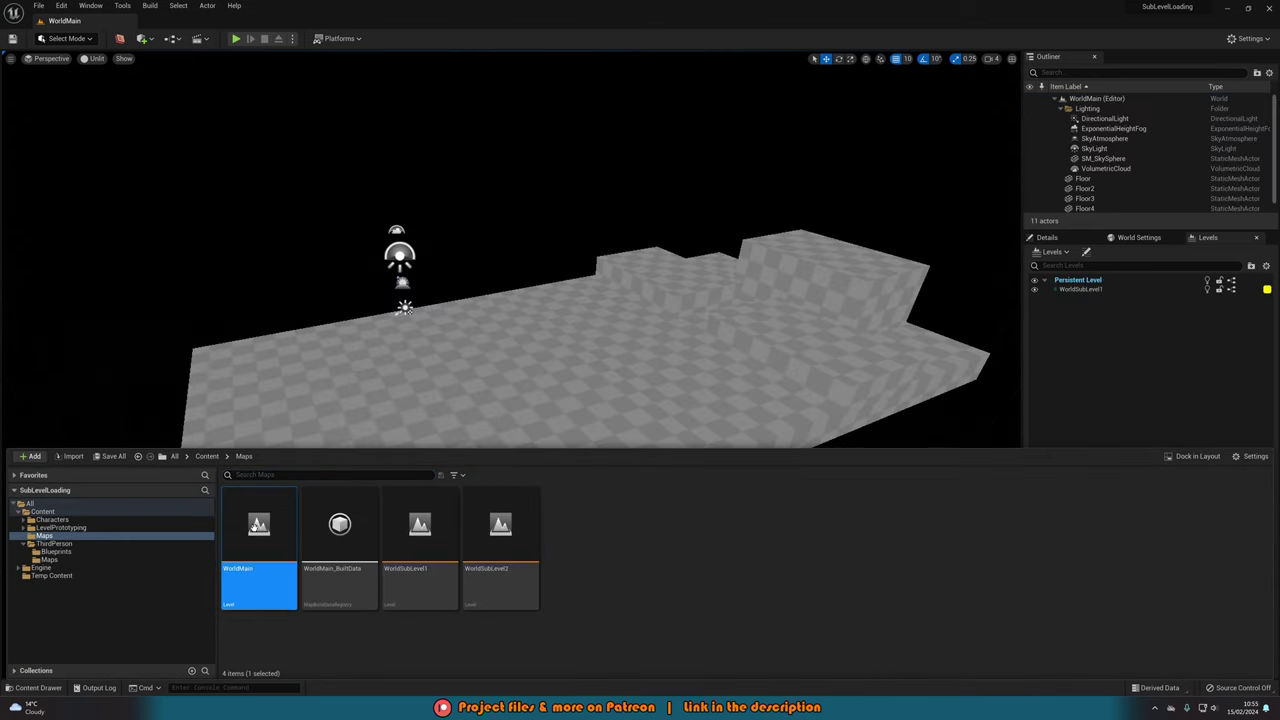
{"action": "left_click", "coordinate": [96, 58]}
{"action": "left_click", "coordinate": [95, 86]}
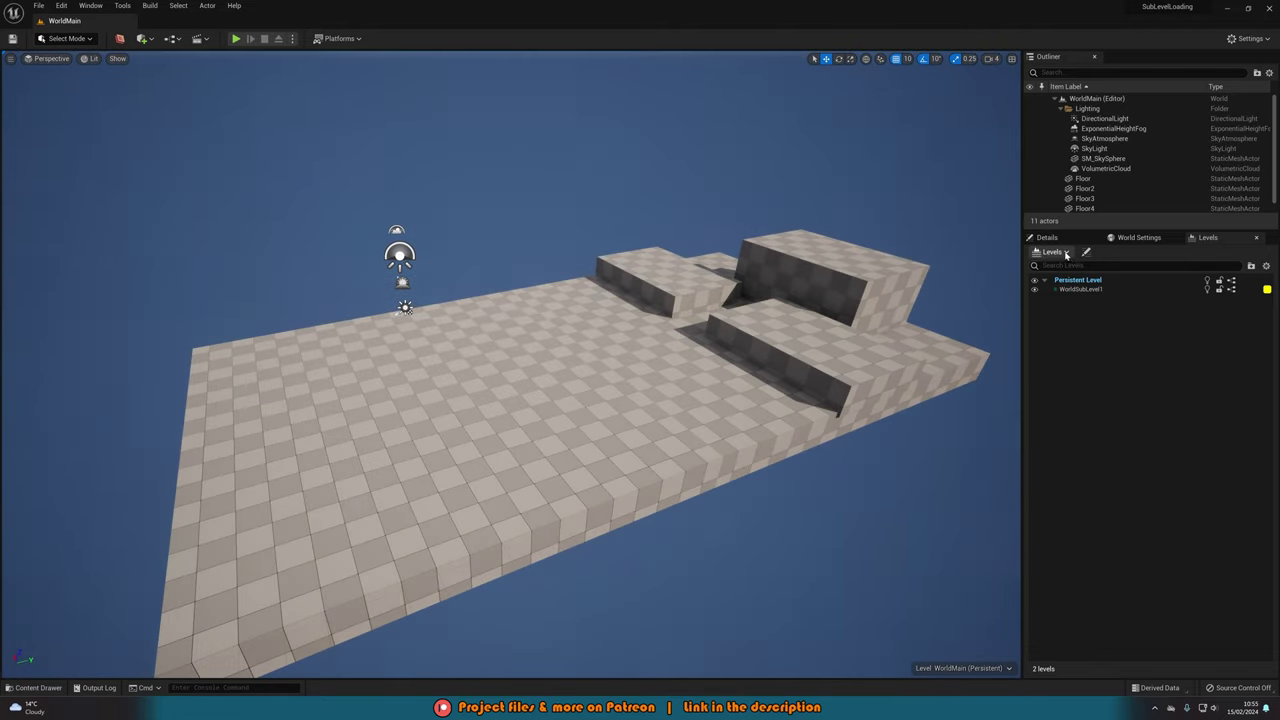
Step: Add the existing WorldSubLevel2 from the Maps folder as a sublevel of WorldMain
{"action": "left_click", "coordinate": [1052, 251]}
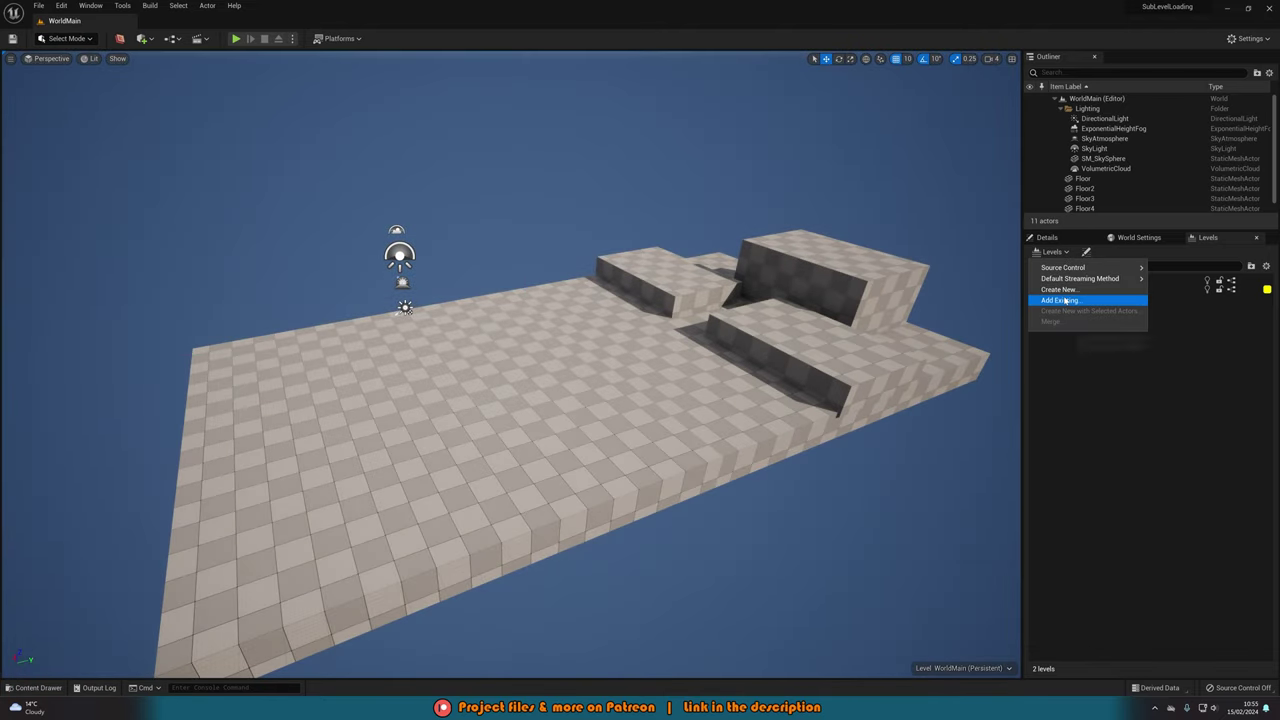
{"action": "left_click", "coordinate": [1066, 300]}
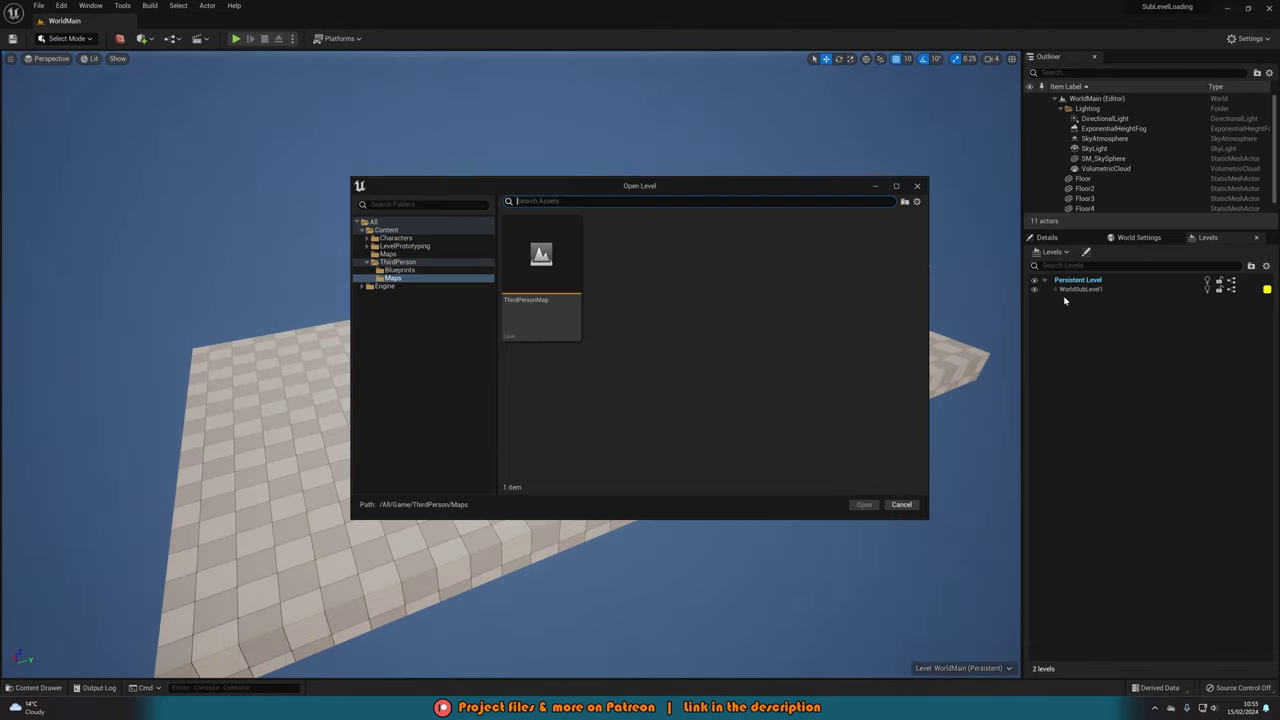
{"action": "left_click", "coordinate": [390, 254]}
{"action": "left_click", "coordinate": [700, 300]}
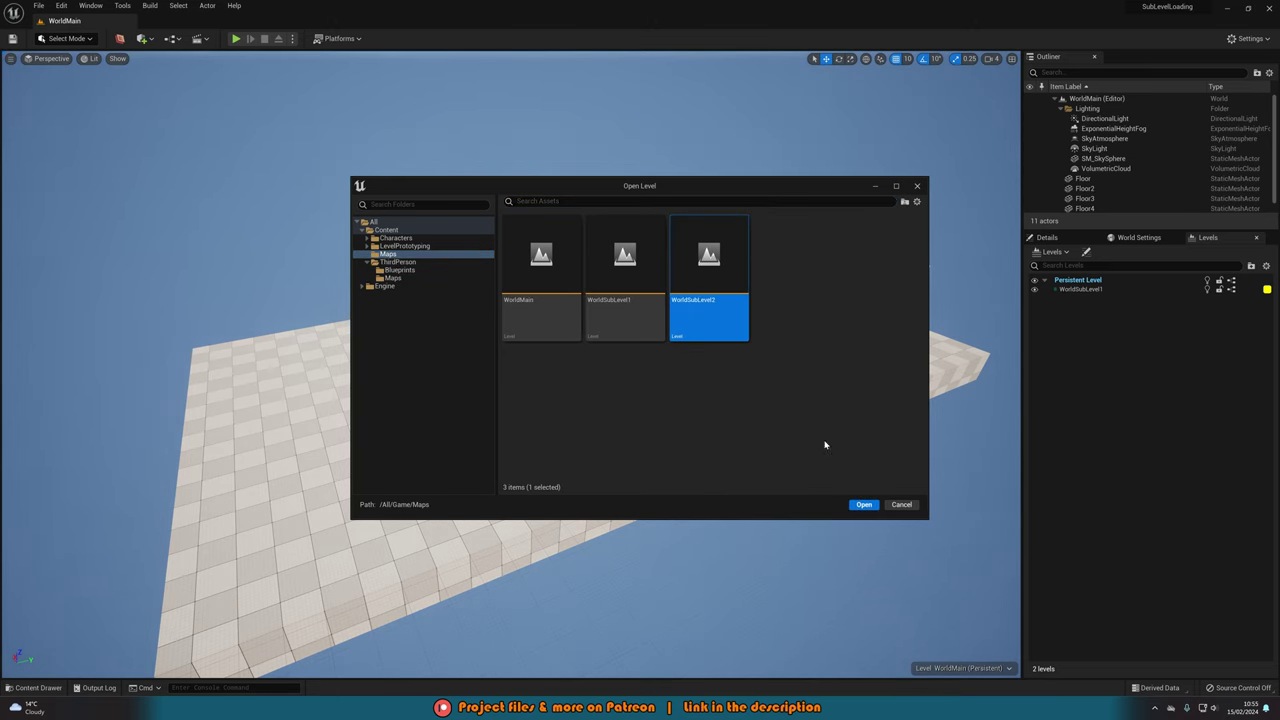
{"action": "left_click", "coordinate": [870, 505]}
{"action": "key", "text": "w"}
{"action": "right_click_drag", "start_coordinate": [771, 441], "coordinate": [738, 485]}
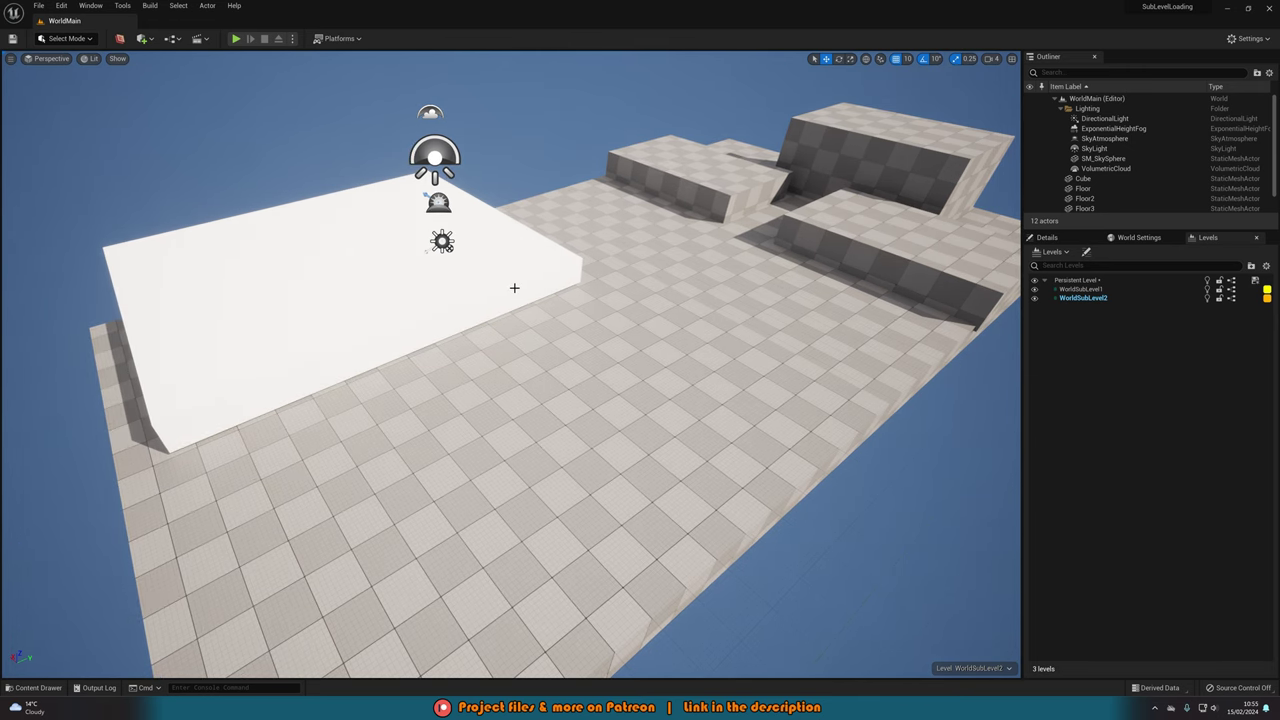
Step: Open the level details of WorldSubLevel2 and place their window clear of the white platform
{"action": "left_click", "coordinate": [1101, 299]}
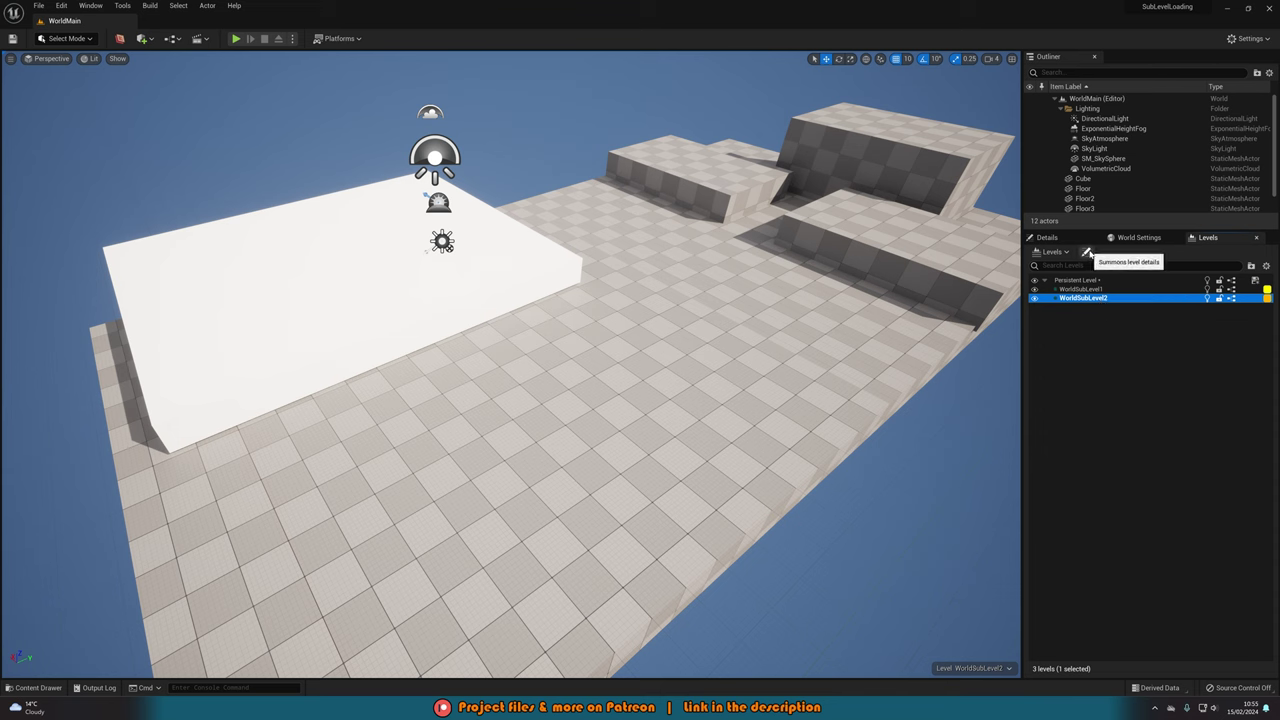
{"action": "left_click", "coordinate": [1087, 252]}
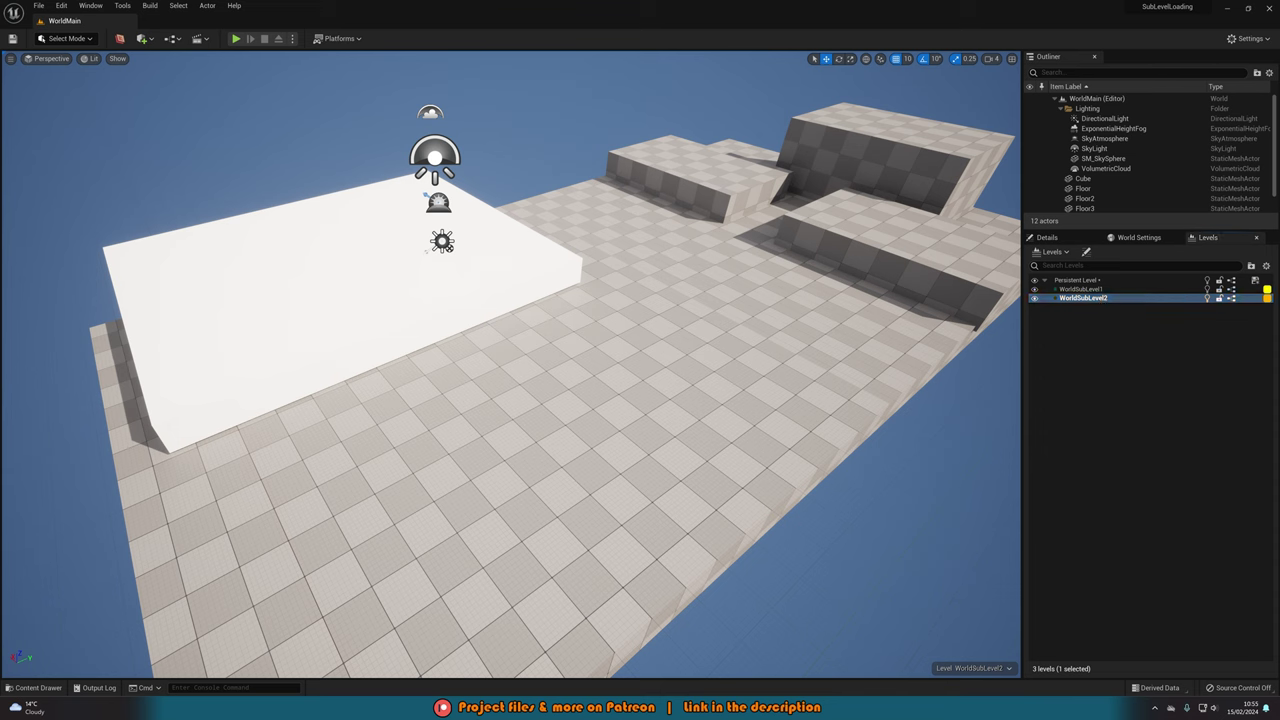
{"action": "left_click_drag", "start_coordinate": [514, 503], "coordinate": [818, 153]}
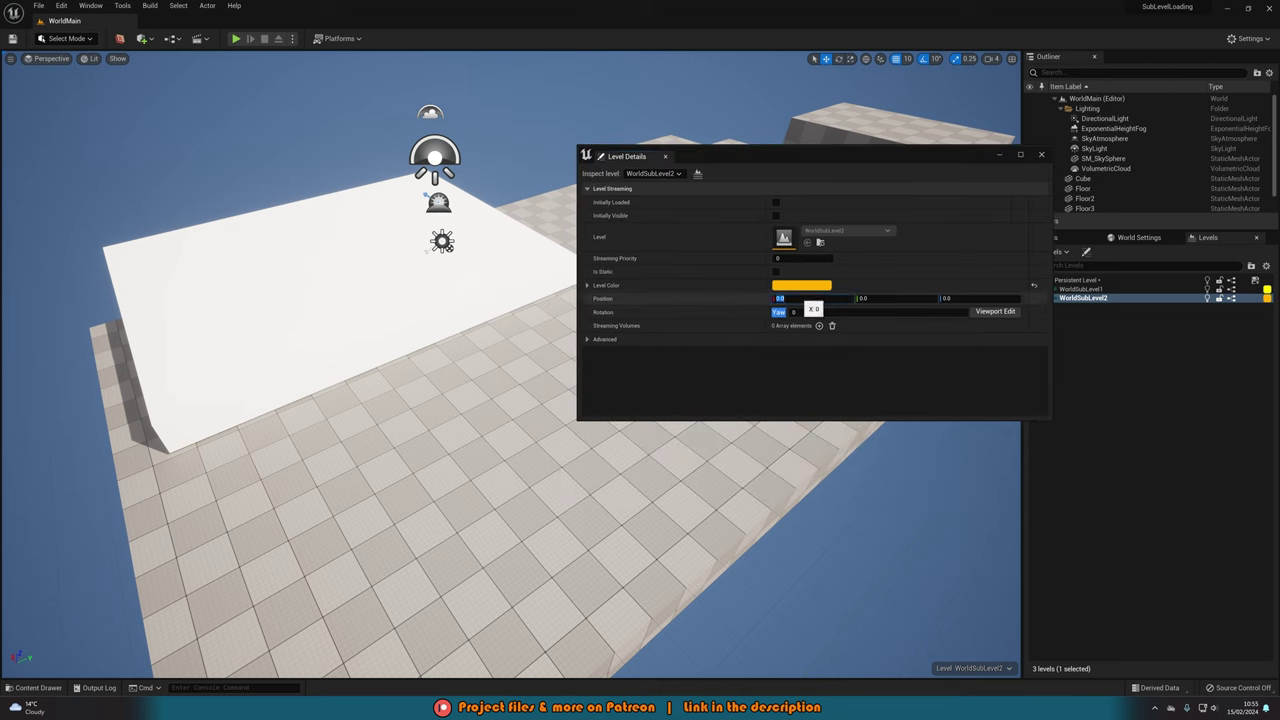
Step: Try offsetting WorldSubLevel2 to position 500, 500, 500 and reset its Z position to 0
{"action": "type", "text": "0"}
{"action": "key", "text": "Tab"}
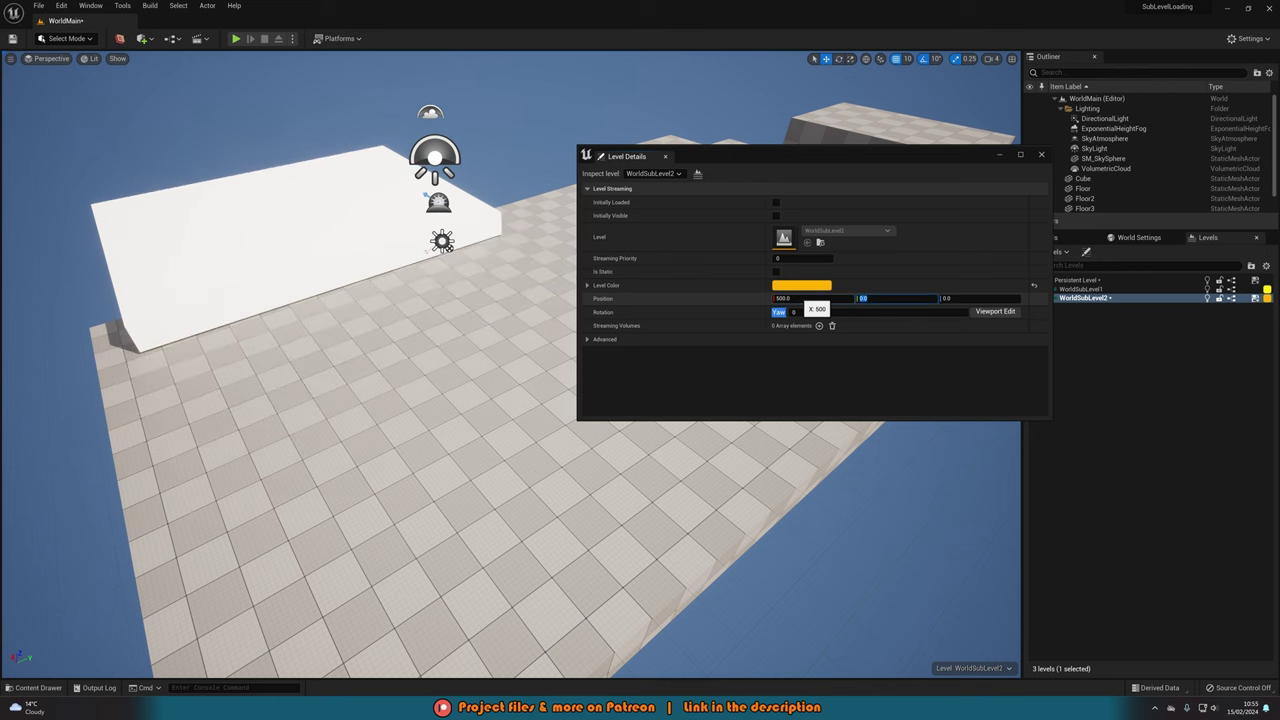
{"action": "key", "text": "Tab"}
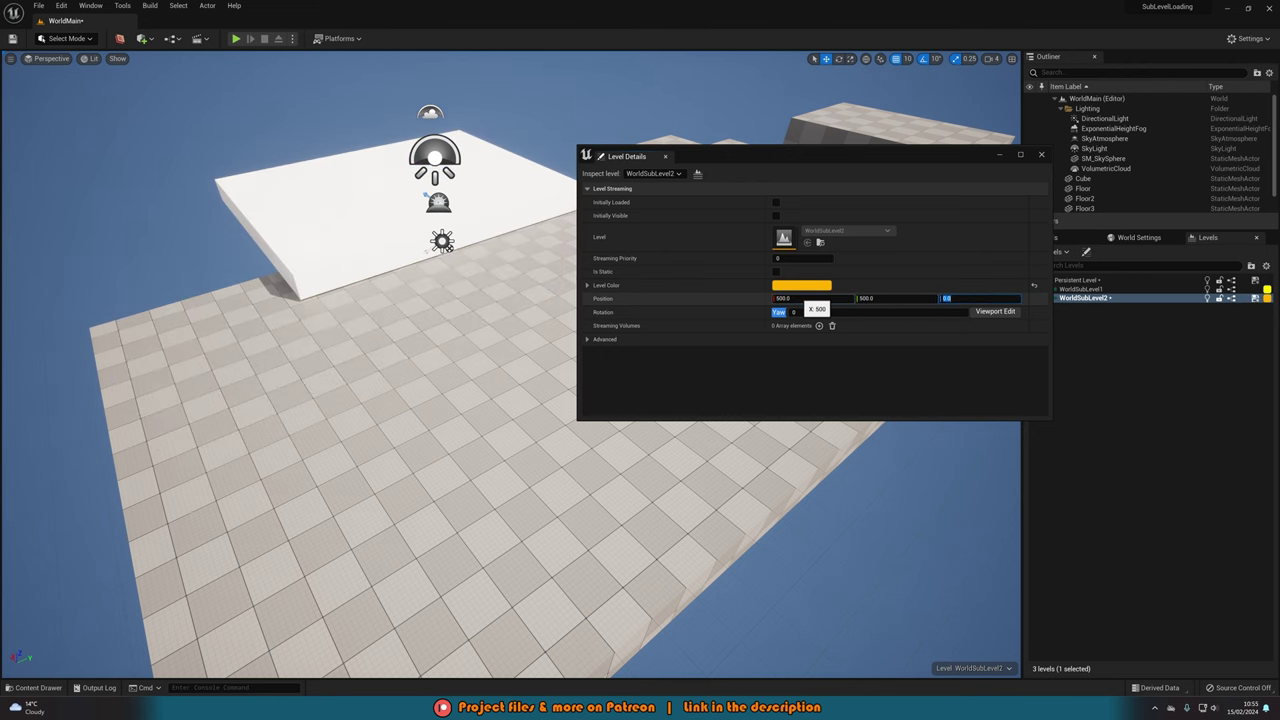
{"action": "key", "text": "Return"}
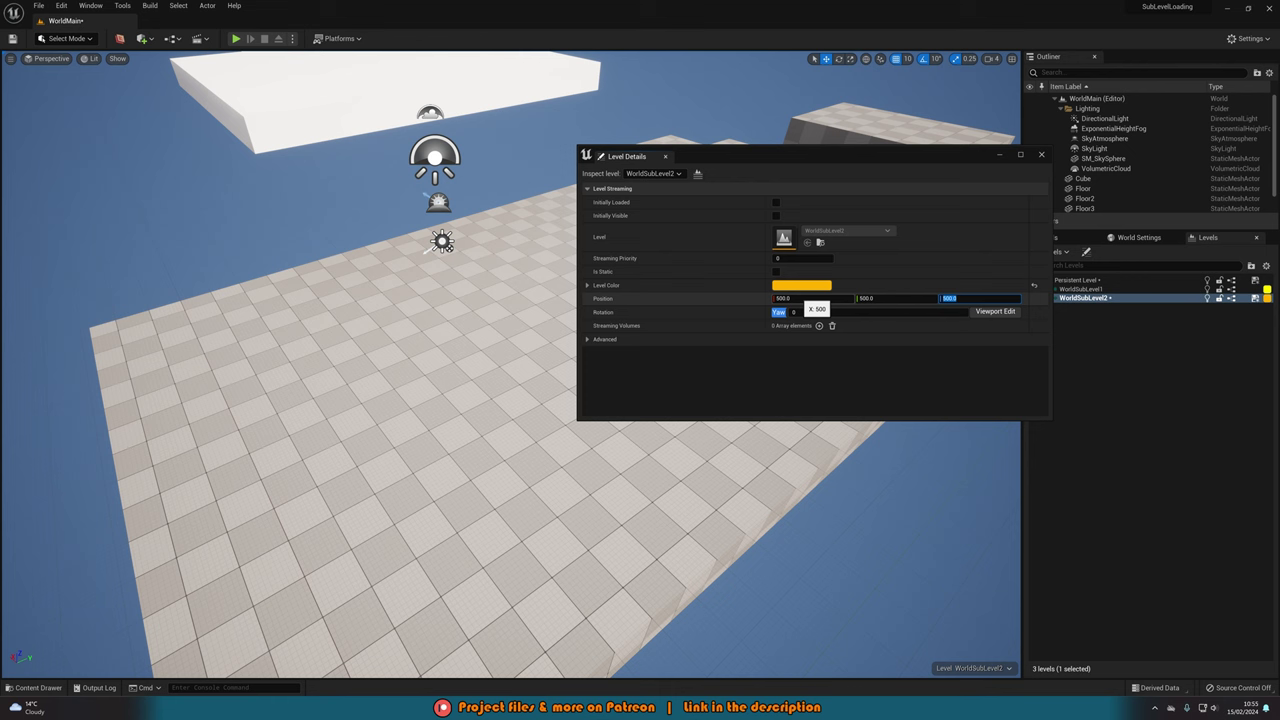
{"action": "type", "text": "0"}
{"action": "key", "text": "Return"}
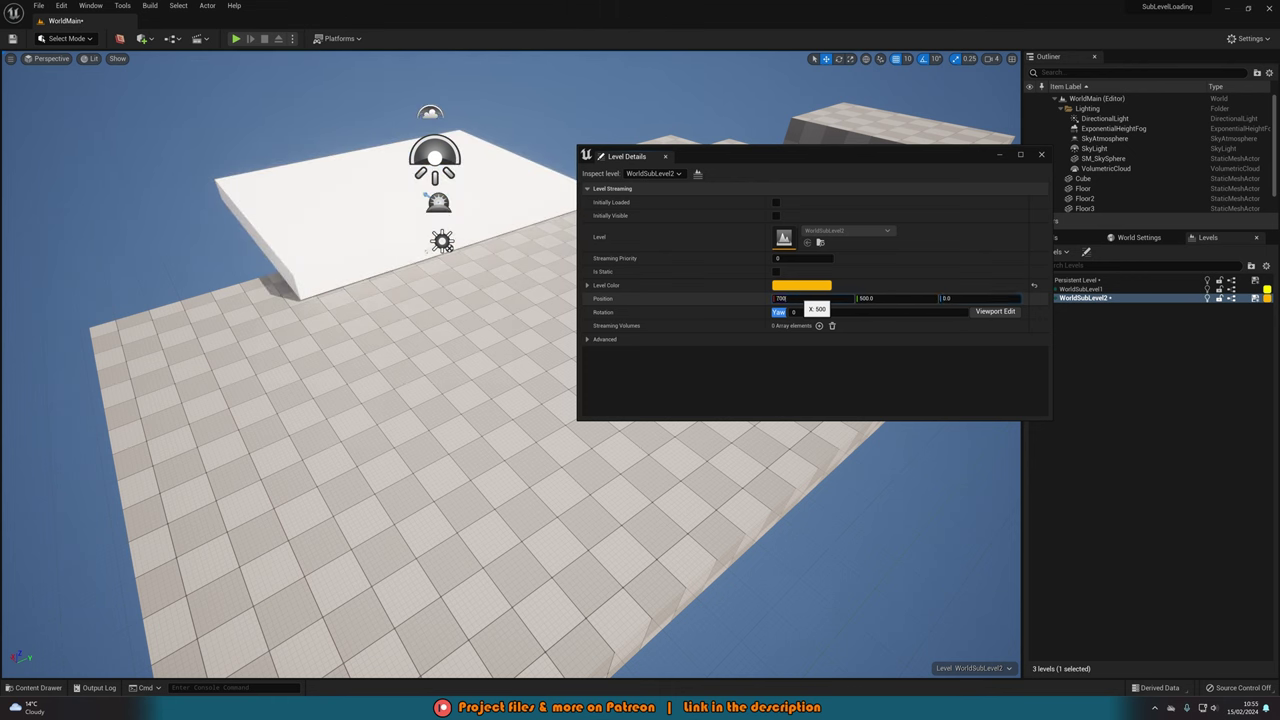
Step: Set the WorldSubLevel2 position to X 700, Y 250, Z -150 and close its level details
{"action": "key", "text": "Return"}
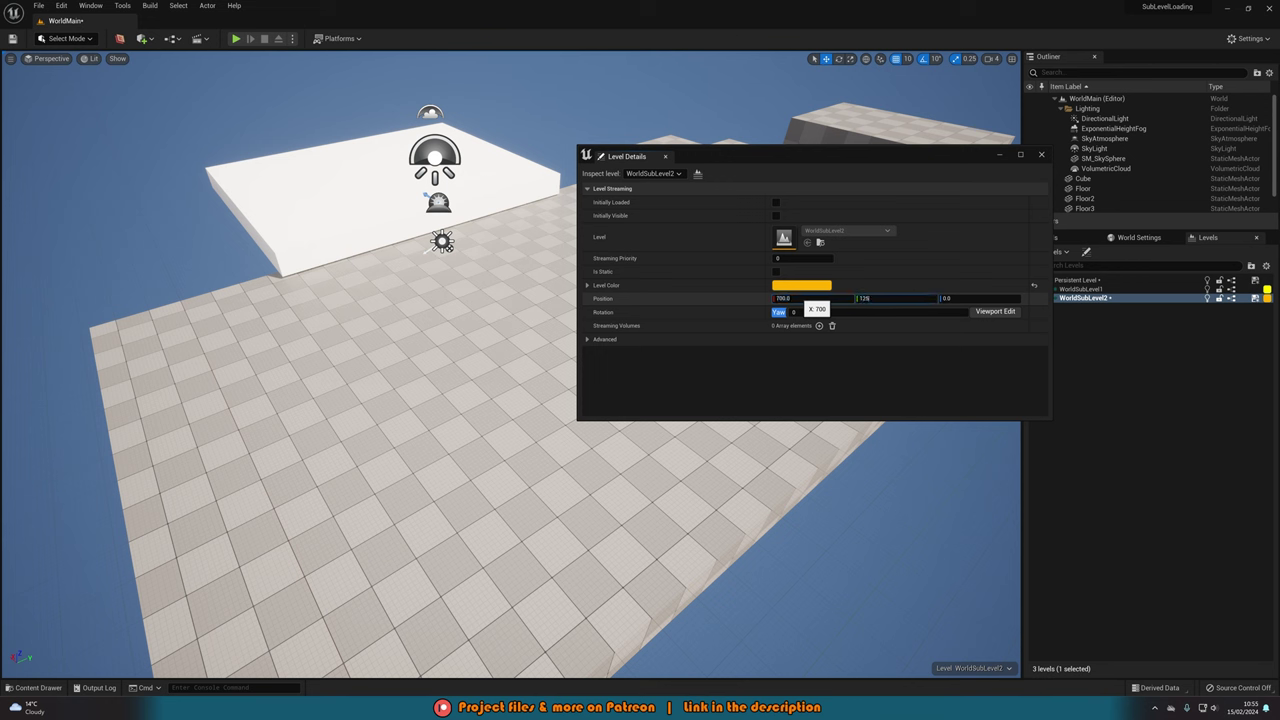
{"action": "type", "text": "250"}
{"action": "key", "text": "Tab"}
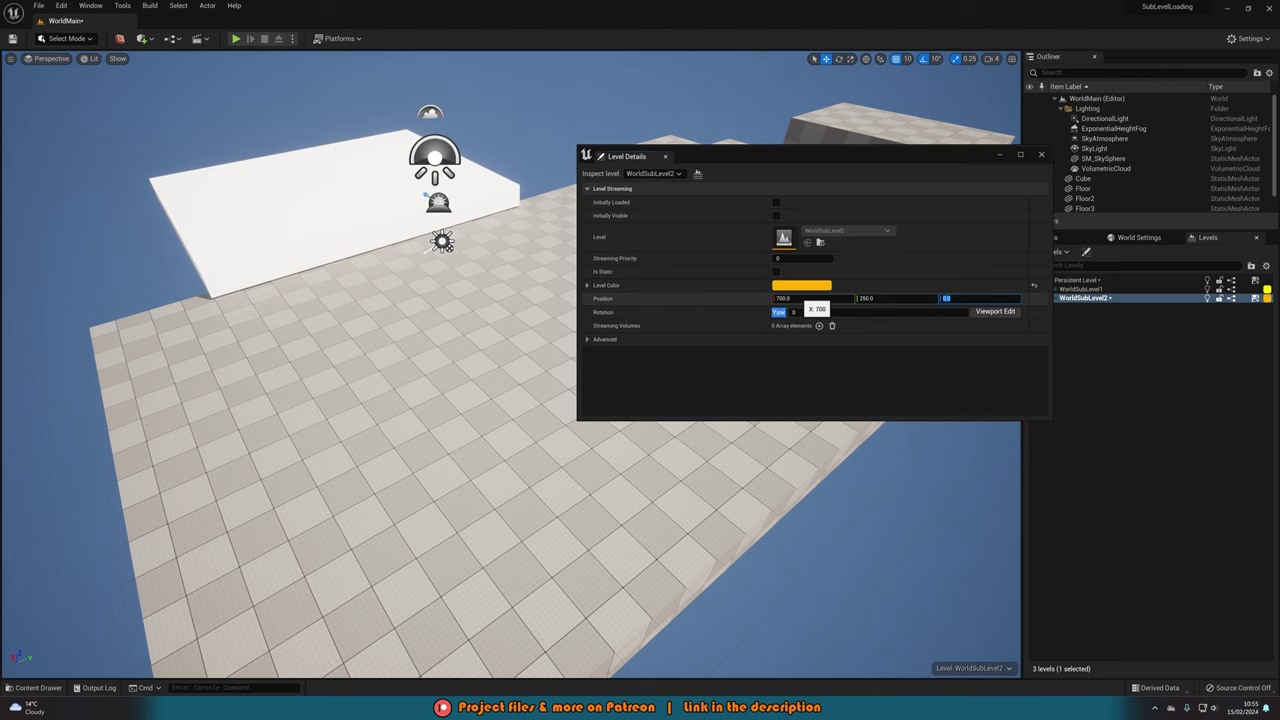
{"action": "type", "text": "-150"}
{"action": "key", "text": "Return"}
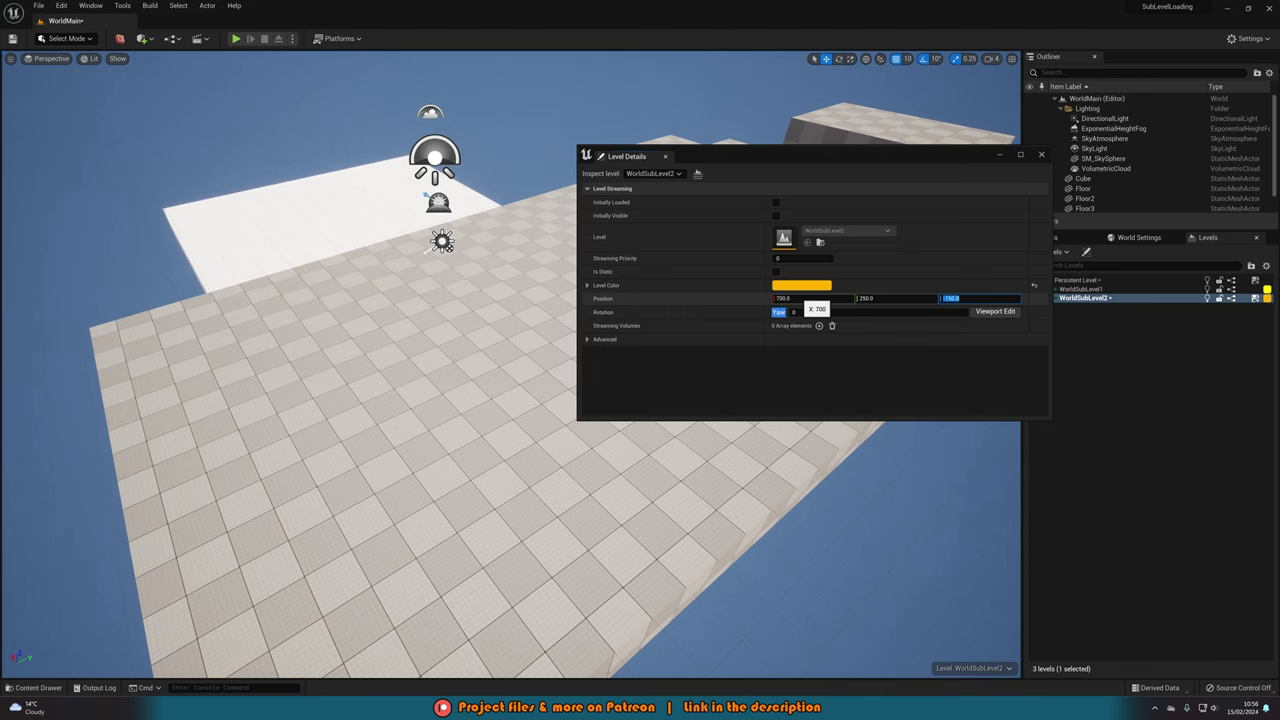
{"action": "left_click", "coordinate": [1039, 155]}
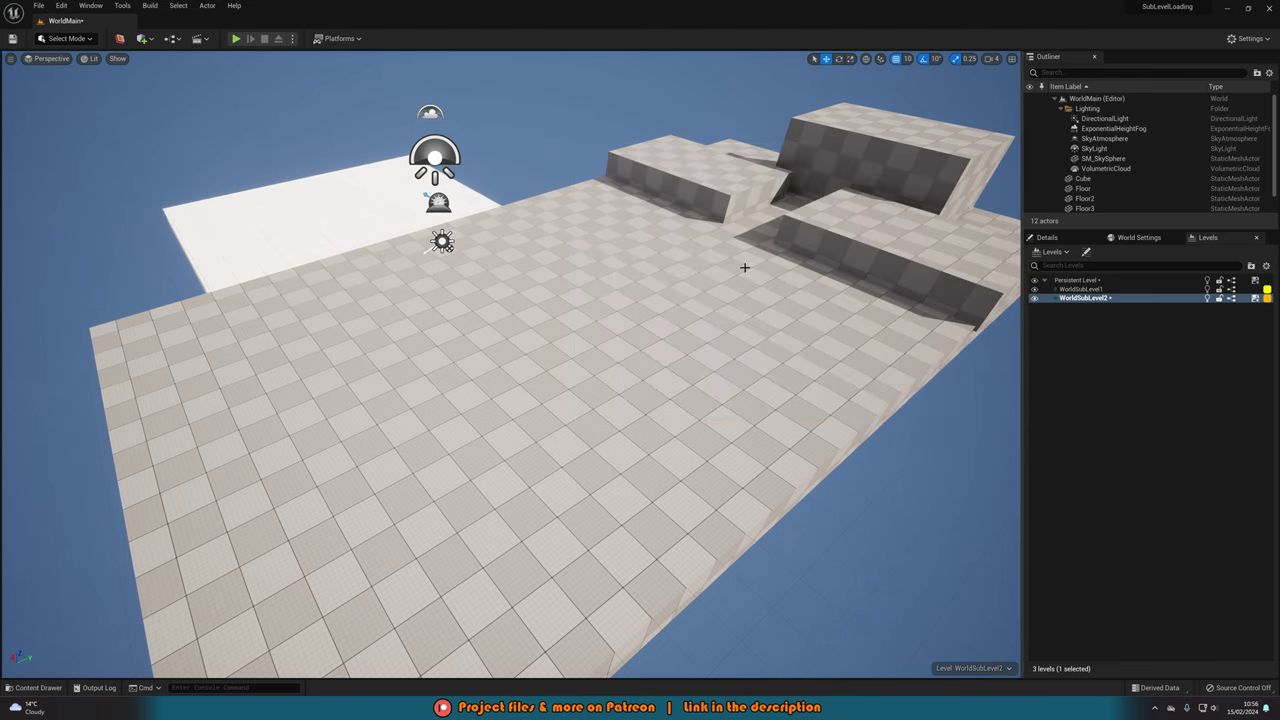
Step: Duplicate the white platform in WorldSubLevel2 and place the copy farther out from the checkered floor
{"action": "right_click_drag", "start_coordinate": [743, 266], "coordinate": [720, 363]}
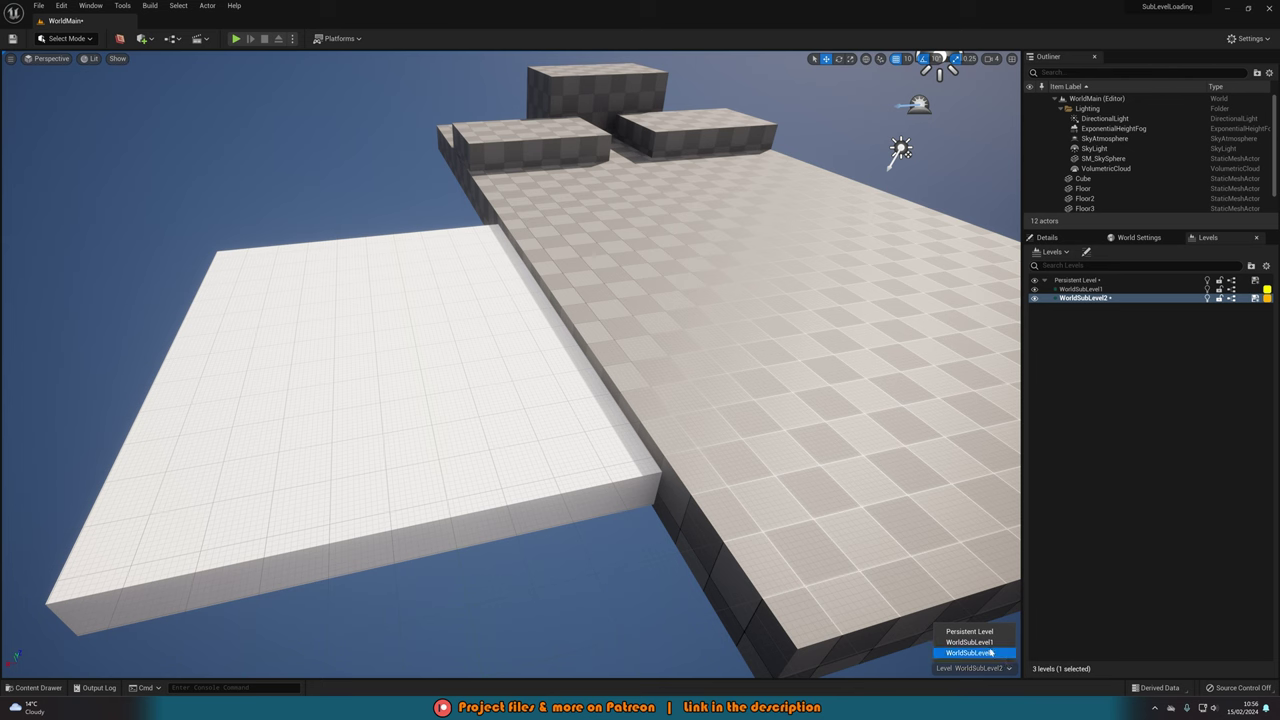
{"action": "left_click", "coordinate": [470, 412]}
{"action": "right_click_drag", "start_coordinate": [470, 412], "coordinate": [486, 377]}
{"action": "left_click_drag", "start_coordinate": [530, 301], "coordinate": [548, 274]}
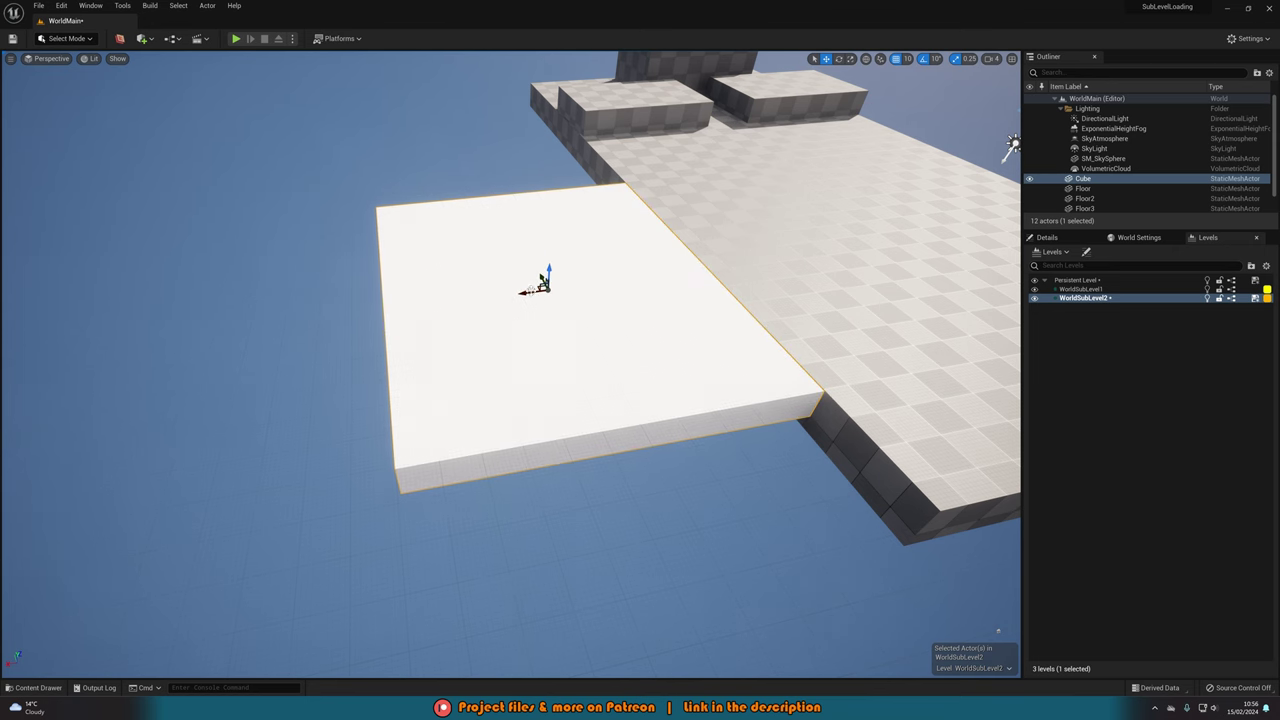
{"action": "mouse_move", "coordinate": [558, 286]}
{"action": "right_mouse_down"}
{"action": "mouse_move", "coordinate": [480, 280]}
{"action": "mouse_move", "coordinate": [558, 286]}
{"action": "right_mouse_up"}
{"action": "left_click_drag", "start_coordinate": [573, 288], "coordinate": [242, 288], "text": "alt"}
{"action": "right_click_drag", "start_coordinate": [585, 373], "coordinate": [430, 368]}
{"action": "right_click_drag", "start_coordinate": [612, 390], "coordinate": [640, 392]}
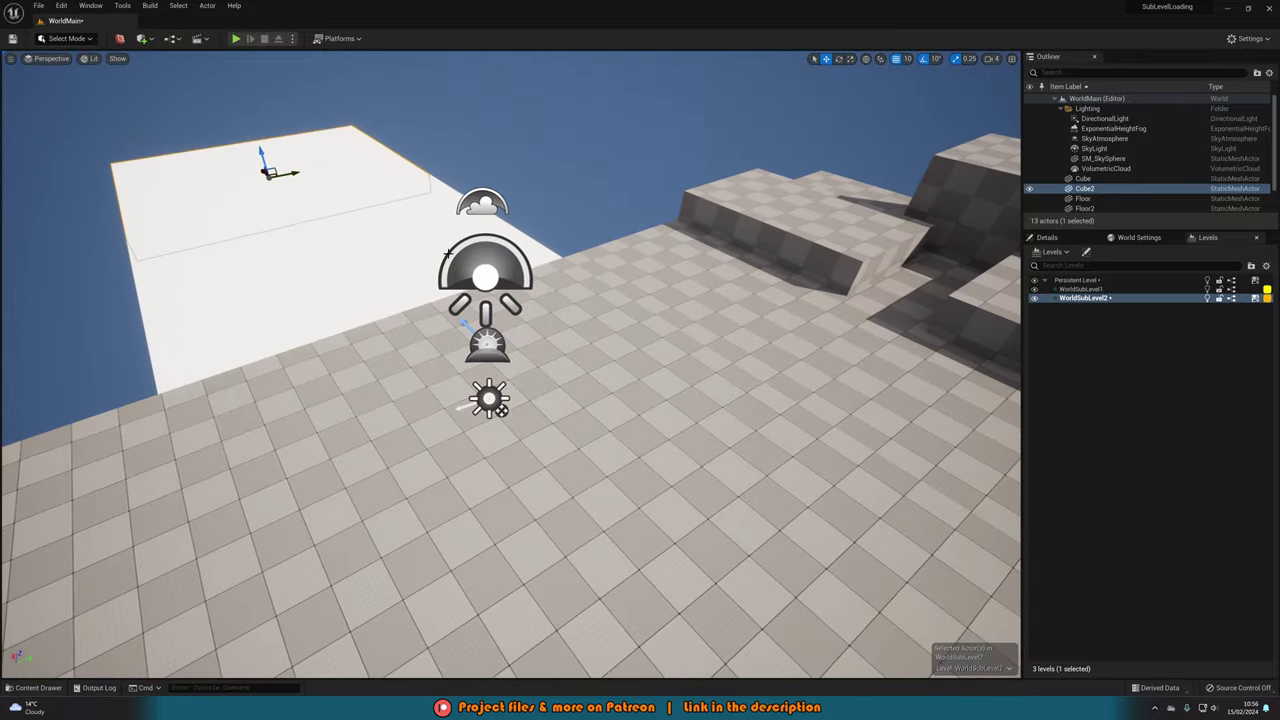
Step: Play WorldMain, check whether WorldSubLevel2 is loaded in the levels list, and stop the game
{"action": "left_click", "coordinate": [236, 41]}
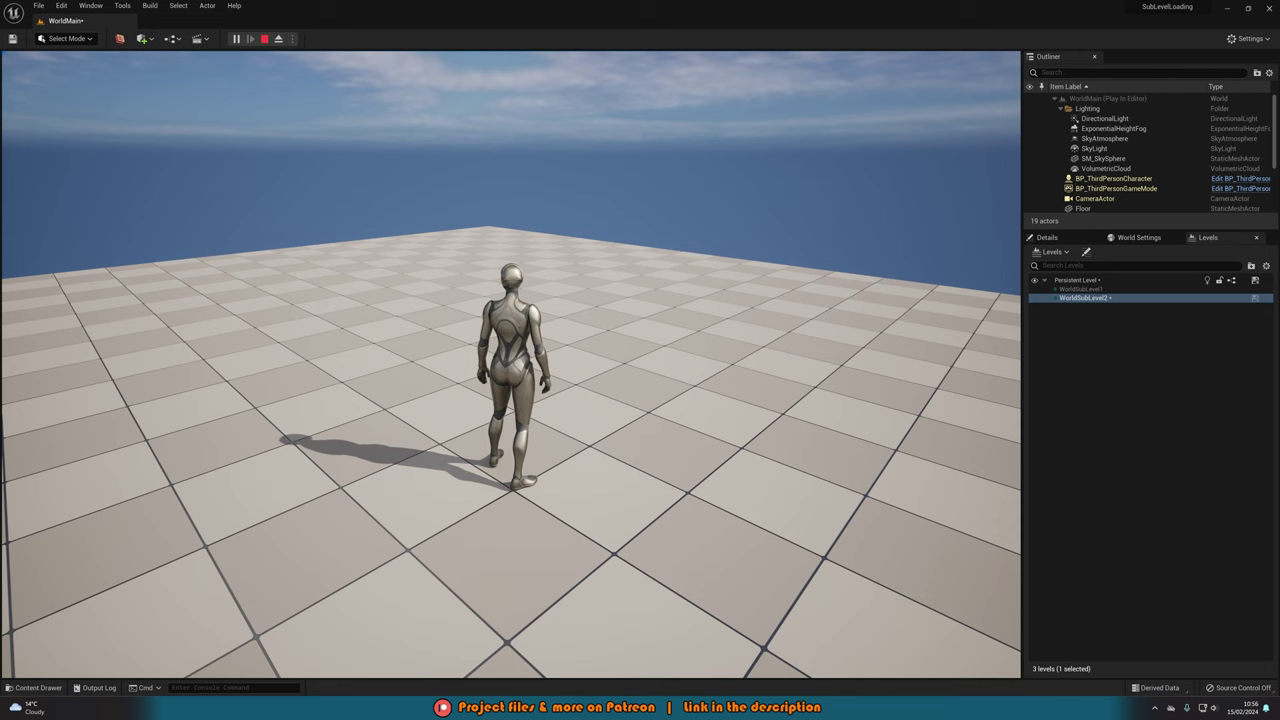
{"action": "key", "text": "shift+F1"}
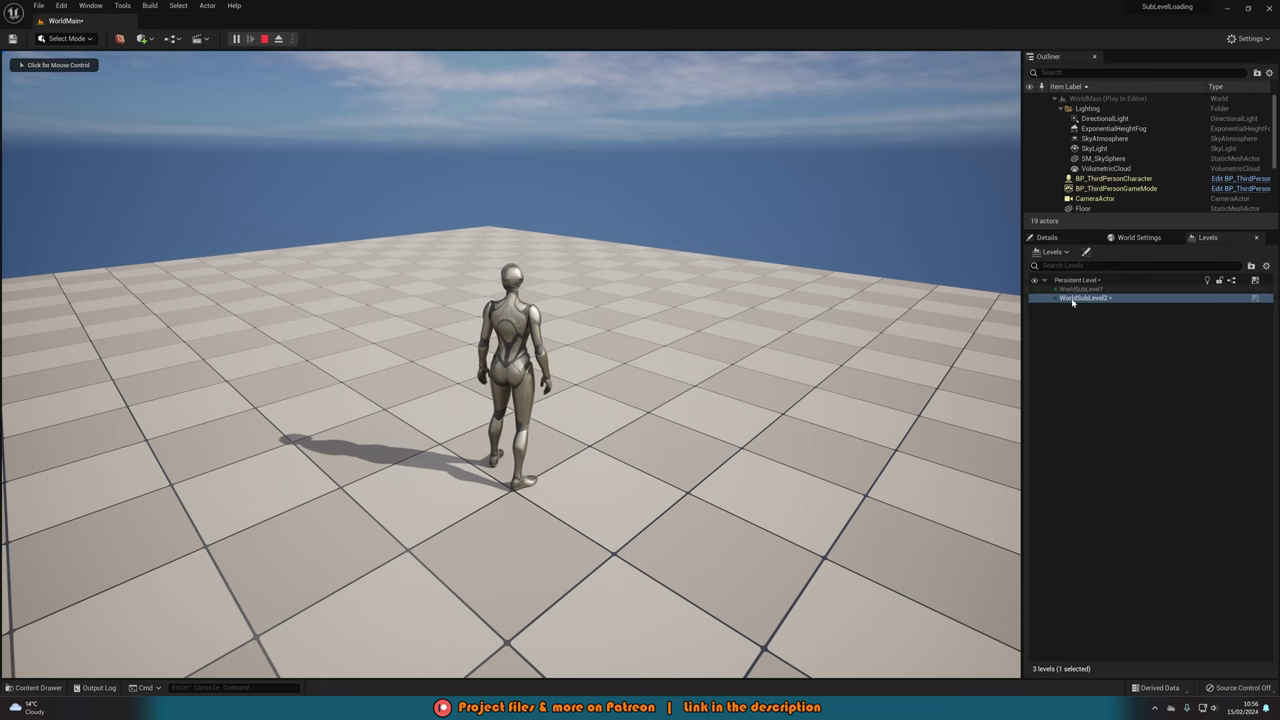
{"action": "key", "text": "Escape"}
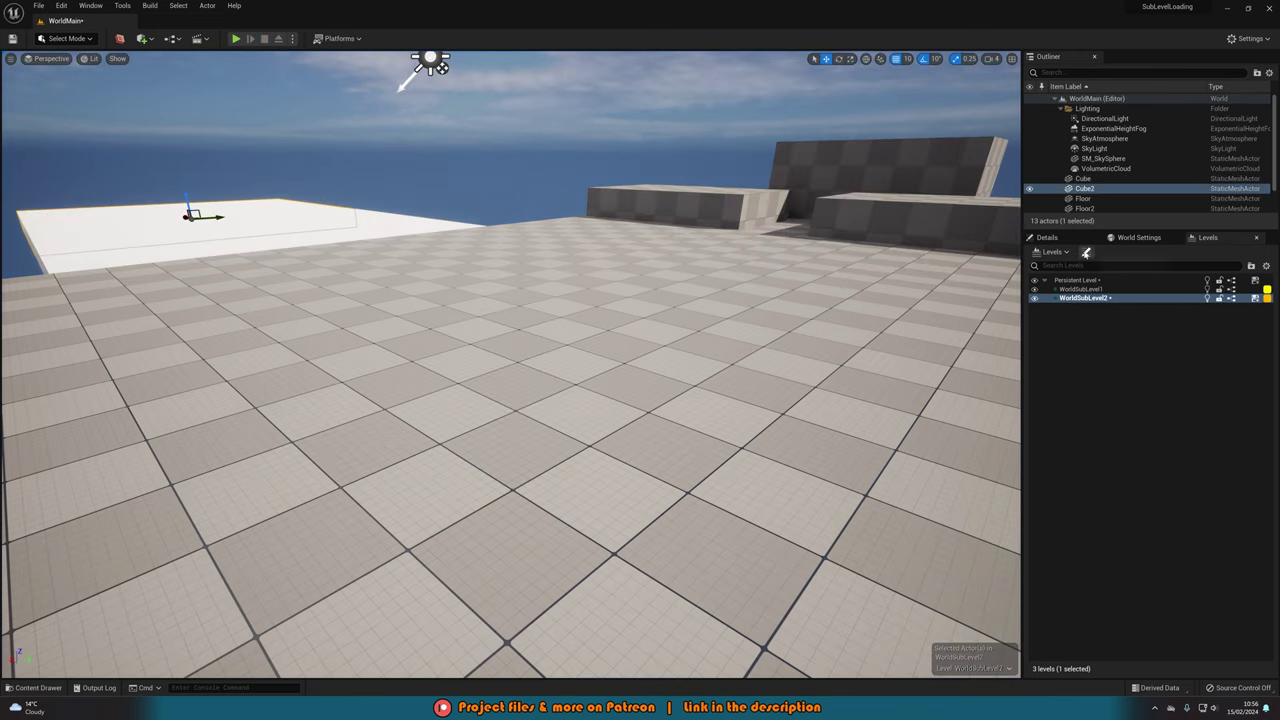
Step: Enable Initially Loaded and Initially Visible for WorldSubLevel2 in its level details
{"action": "left_click", "coordinate": [1087, 253]}
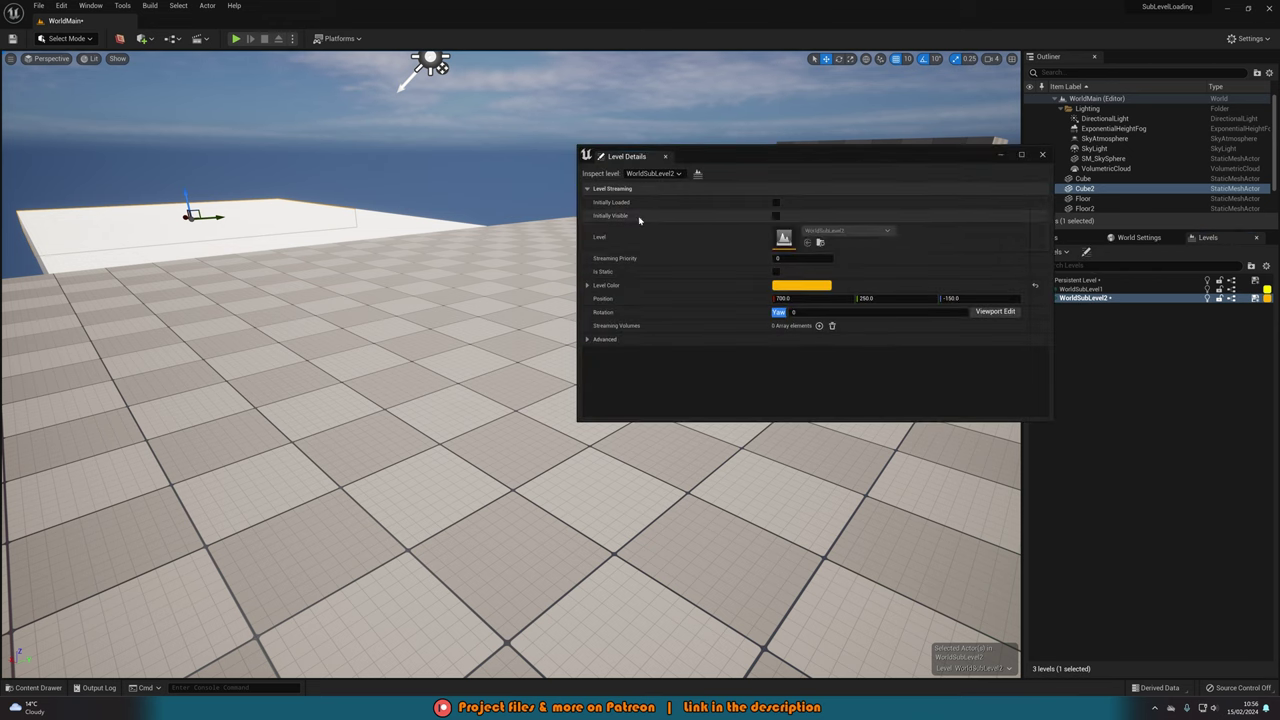
{"action": "left_click", "coordinate": [777, 203]}
{"action": "left_click", "coordinate": [776, 215]}
{"action": "left_click", "coordinate": [1041, 156]}
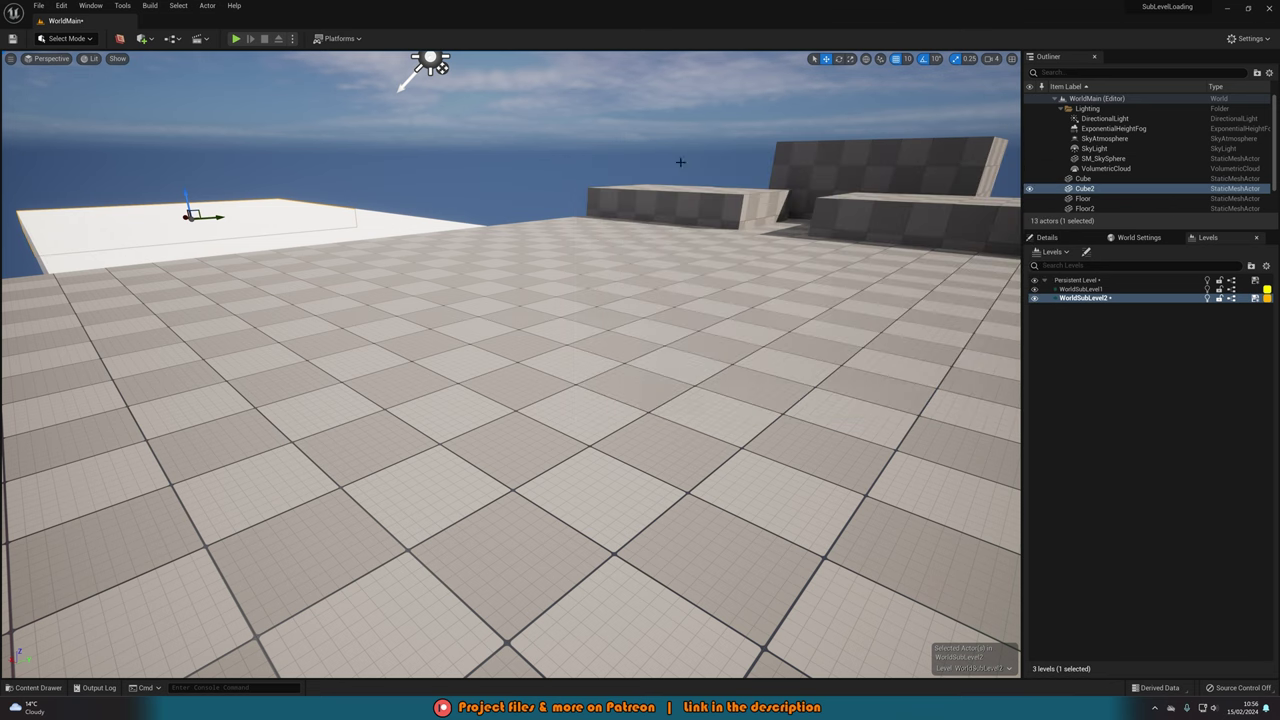
Step: Play WorldMain again, check that WorldSubLevel2 appears at the start, and stop the game
{"action": "key", "text": "alt+p"}
{"action": "key", "text": "w"}
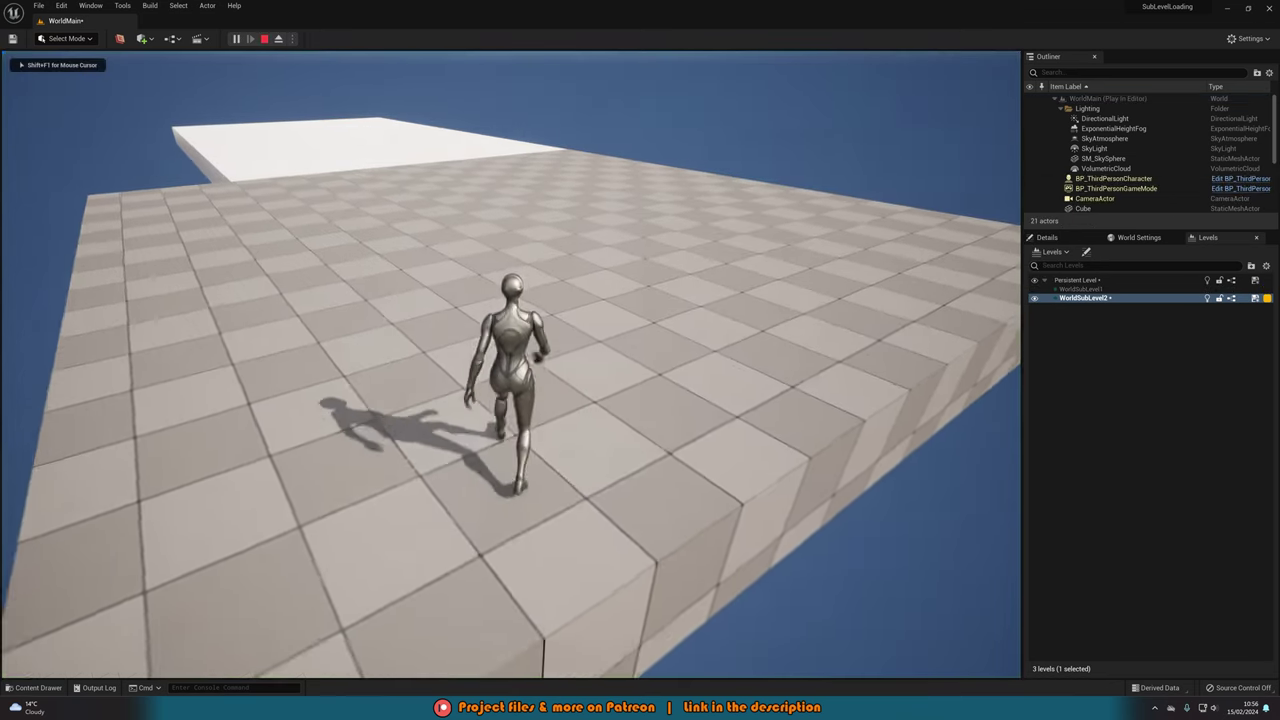
{"action": "key", "text": "shift+F1"}
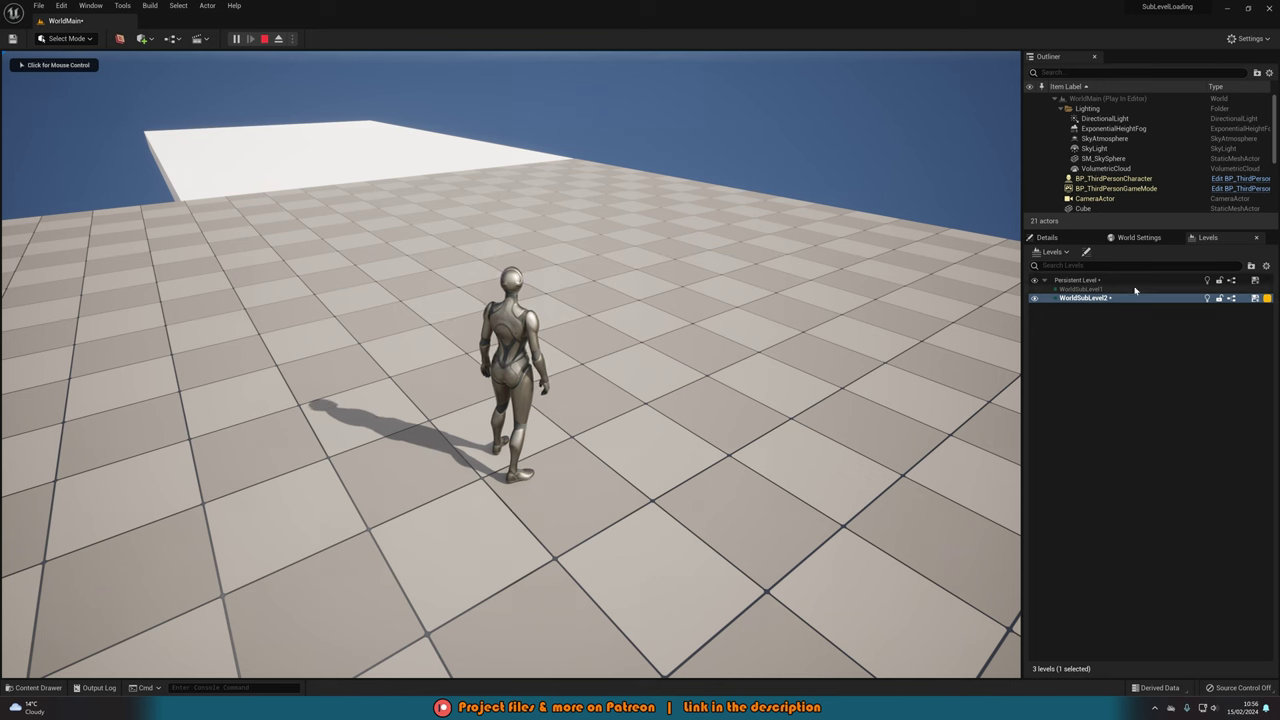
{"action": "left_click", "coordinate": [1076, 303]}
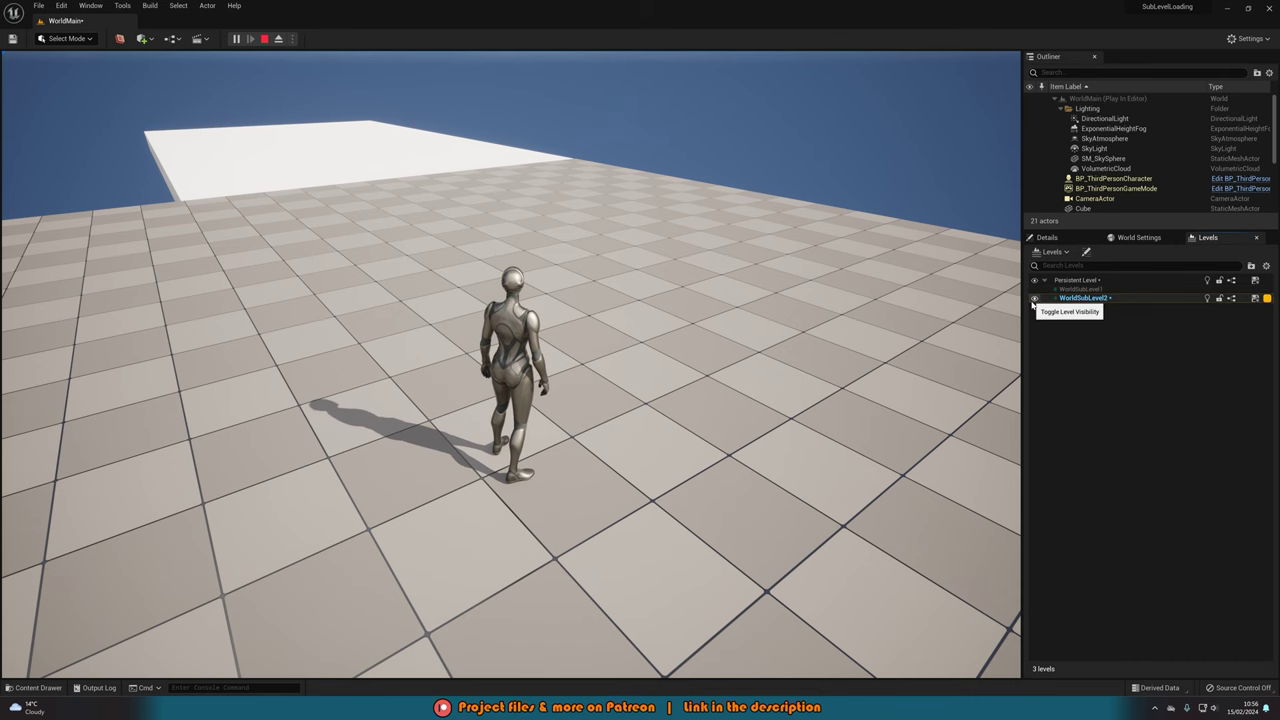
{"action": "left_click", "coordinate": [264, 38]}
Step: Disable Initially Loaded and Initially Visible for WorldSubLevel2 in its level details
{"action": "right_click_drag", "start_coordinate": [541, 270], "coordinate": [541, 245]}
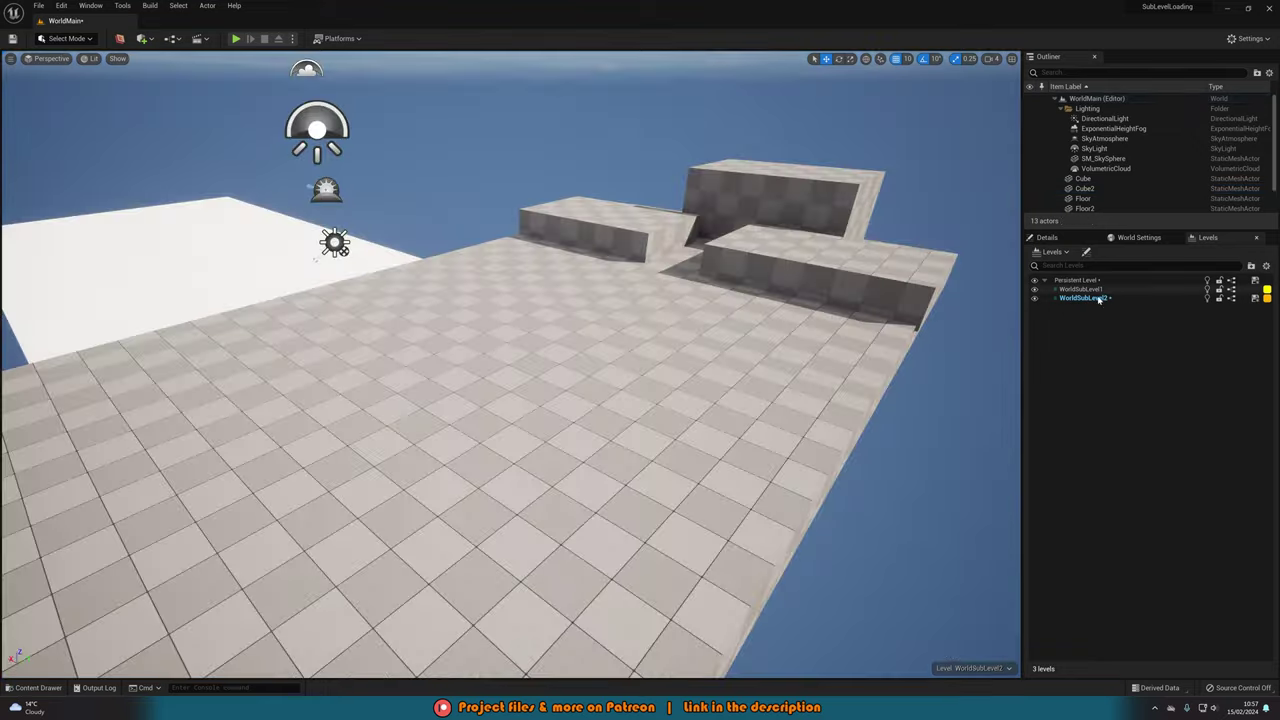
{"action": "left_click", "coordinate": [1099, 300]}
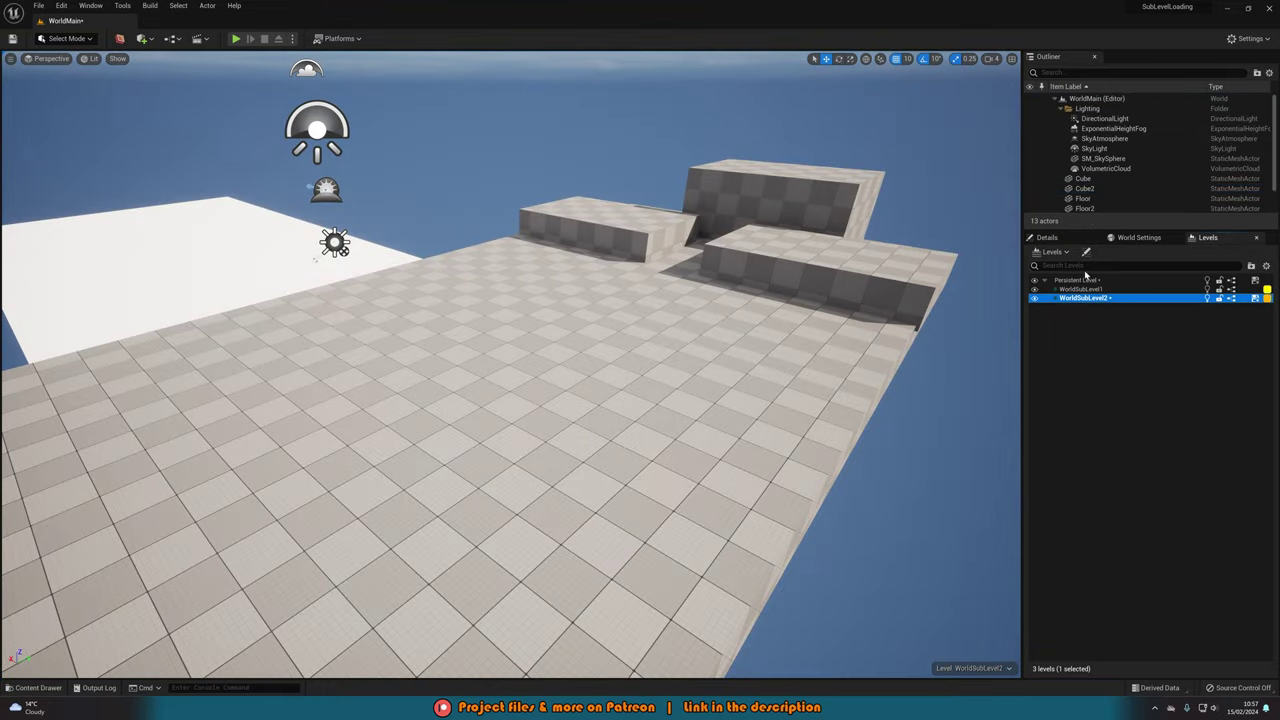
{"action": "left_click", "coordinate": [1086, 255]}
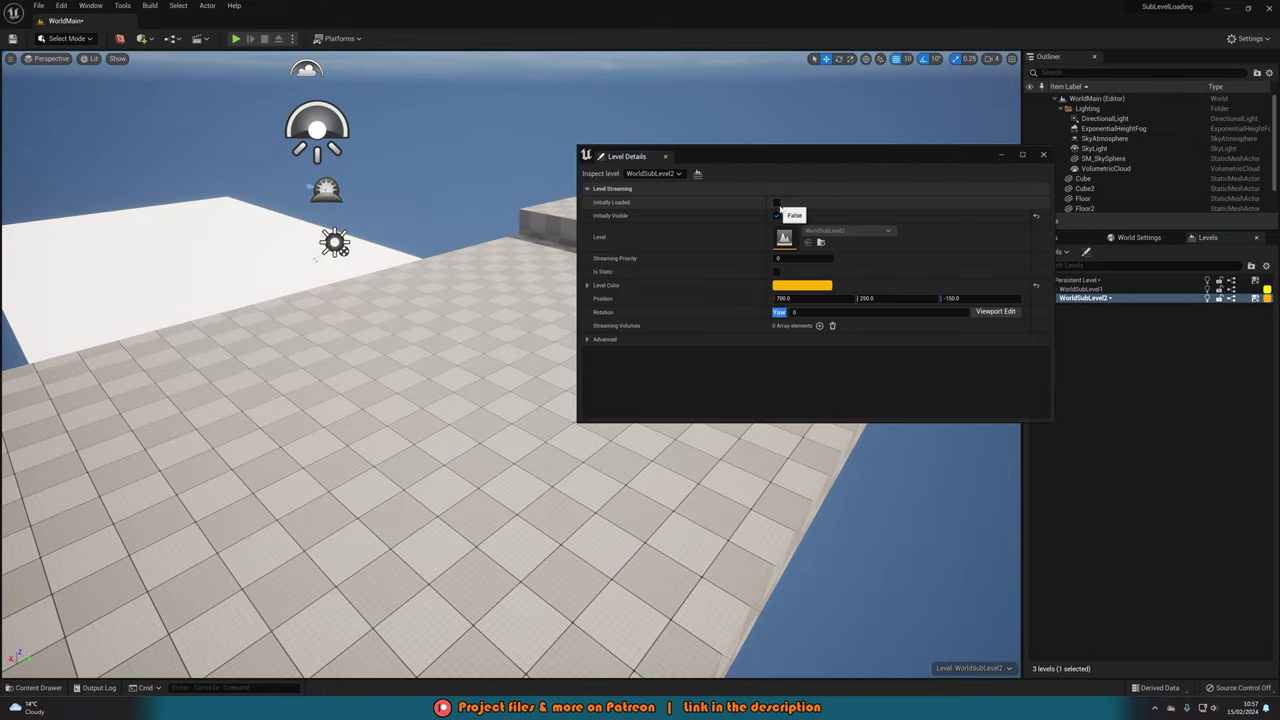
{"action": "left_click", "coordinate": [776, 218]}
{"action": "left_click", "coordinate": [1044, 155]}
Step: Check which streaming method WorldSubLevel2 uses in the levels list
{"action": "right_click_drag", "start_coordinate": [830, 300], "coordinate": [770, 295]}
{"action": "right_click", "coordinate": [1111, 300]}
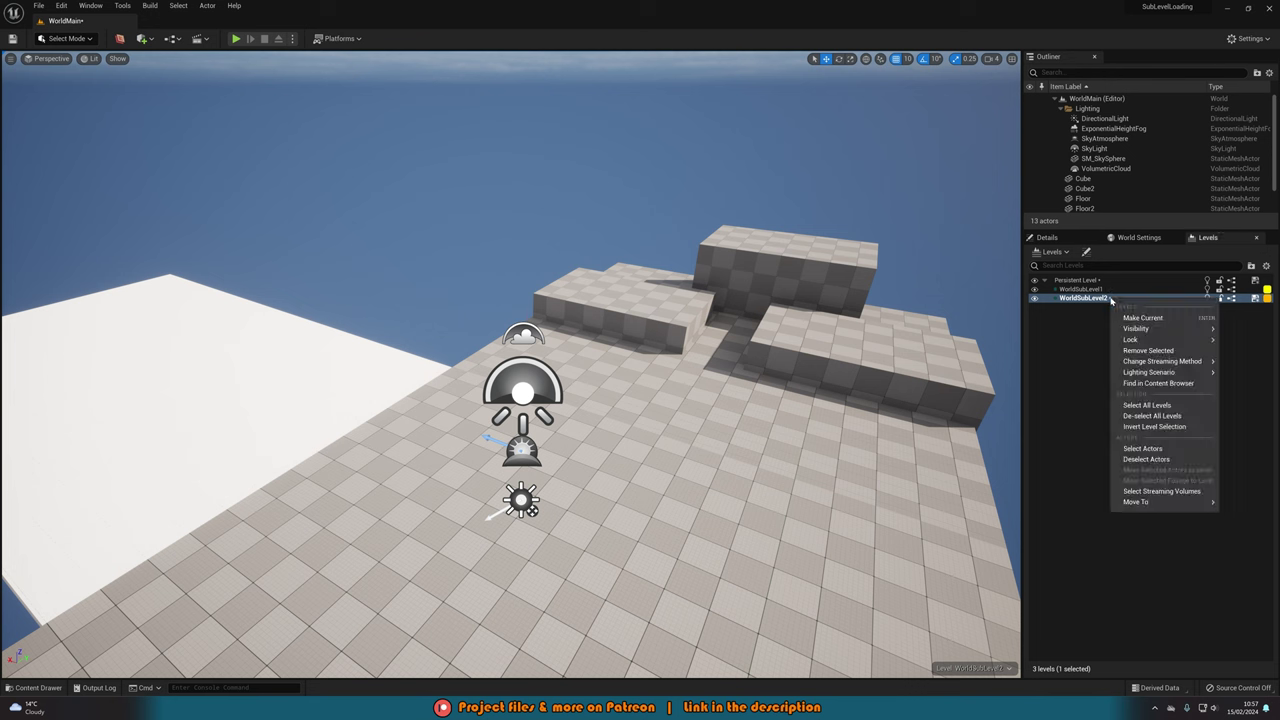
{"action": "mouse_move", "coordinate": [1148, 365]}
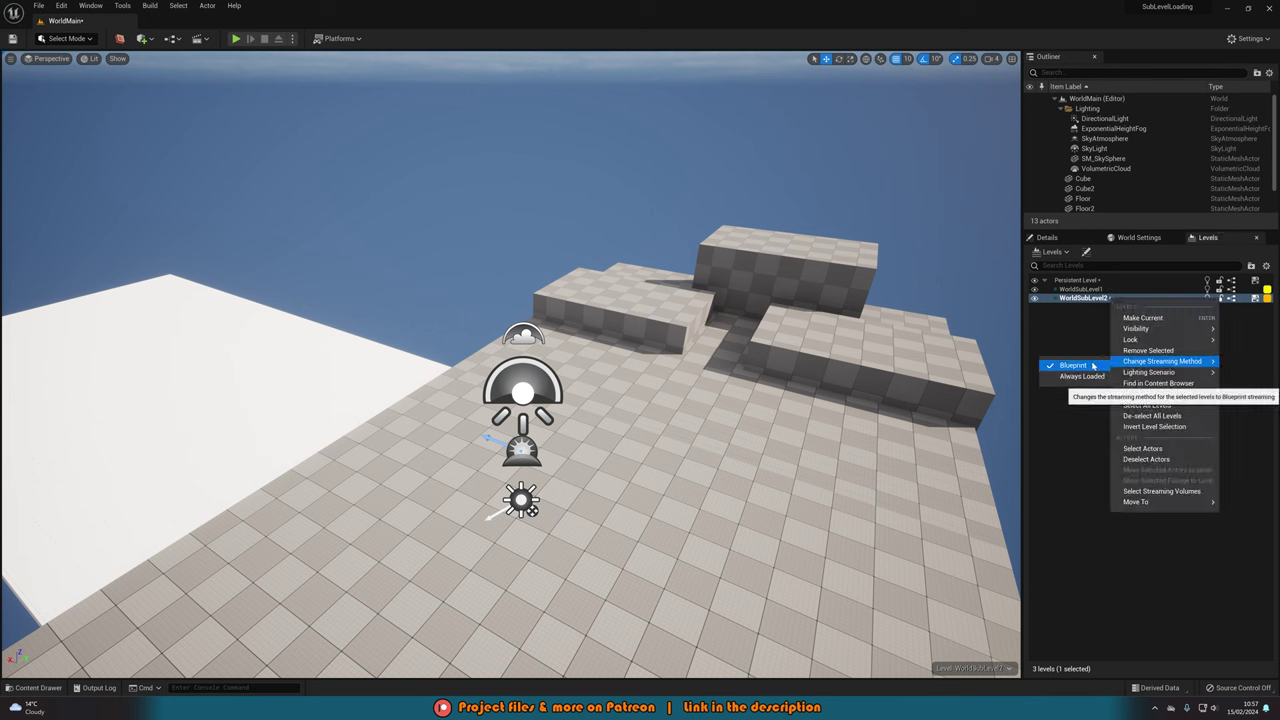
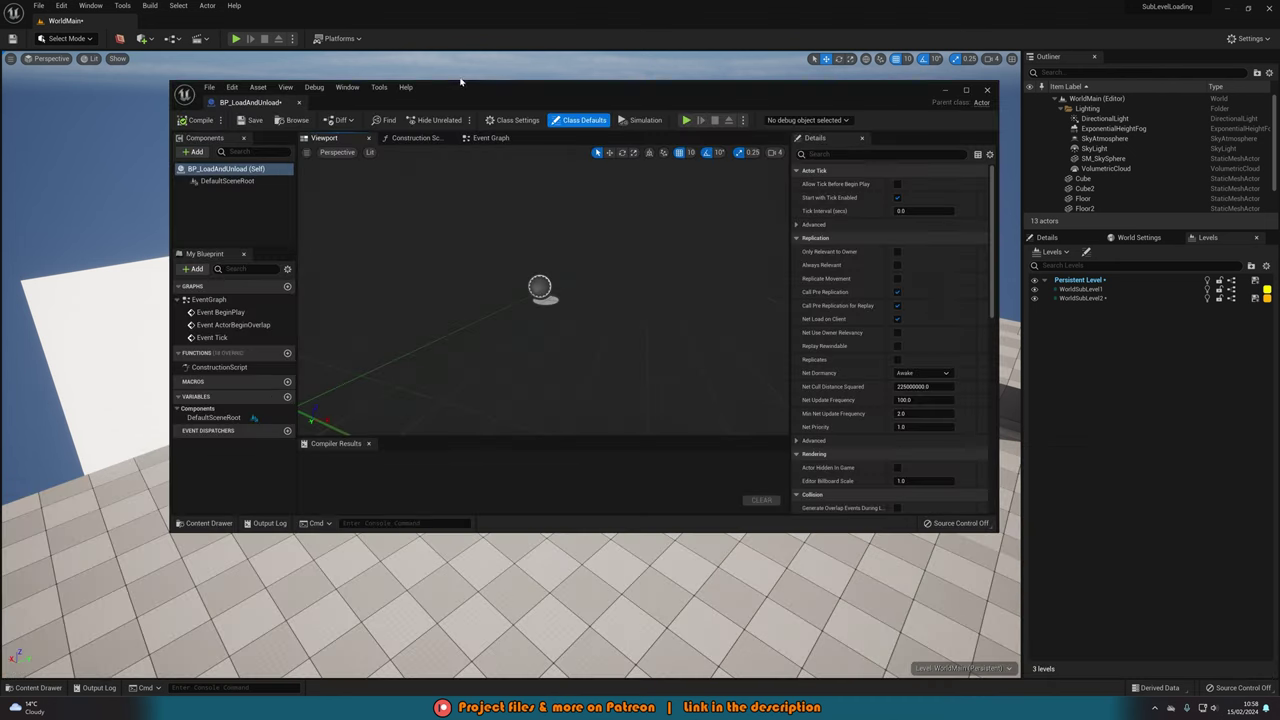
Step: Add a box collision component to BP_LoadAndUnload, then compile the blueprint
{"action": "double_click", "coordinate": [502, 90]}
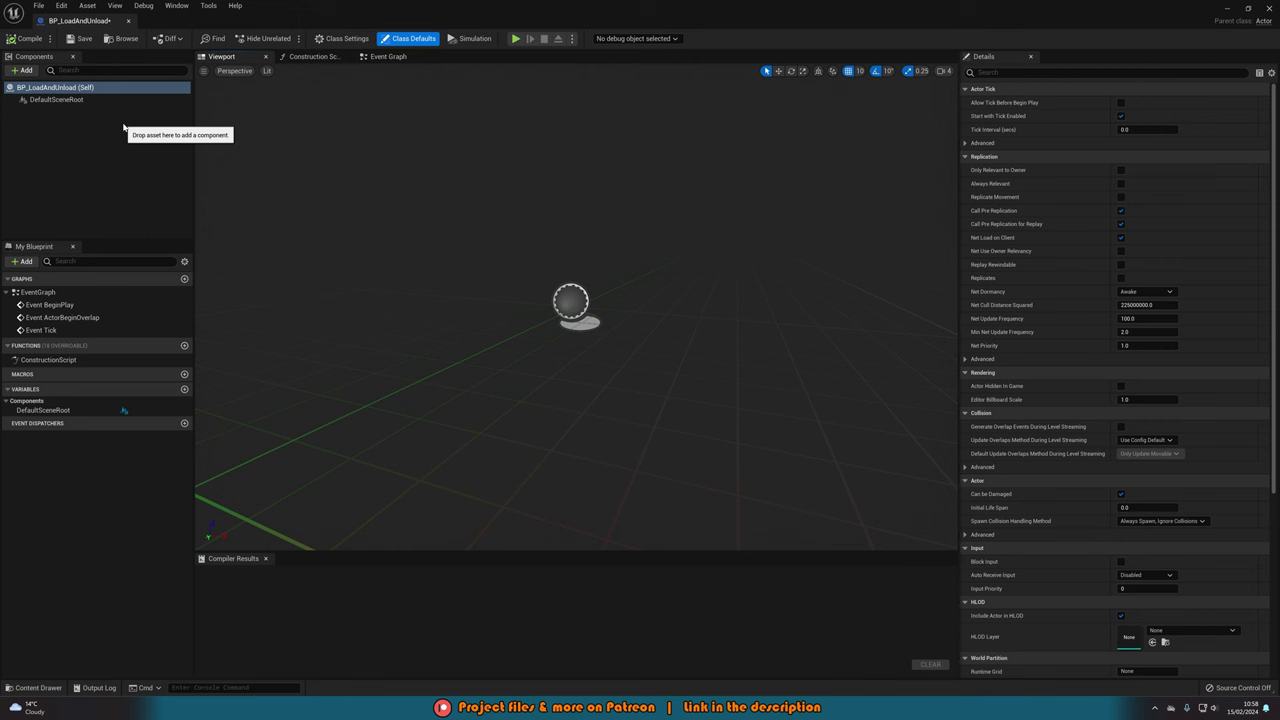
{"action": "left_click", "coordinate": [21, 70]}
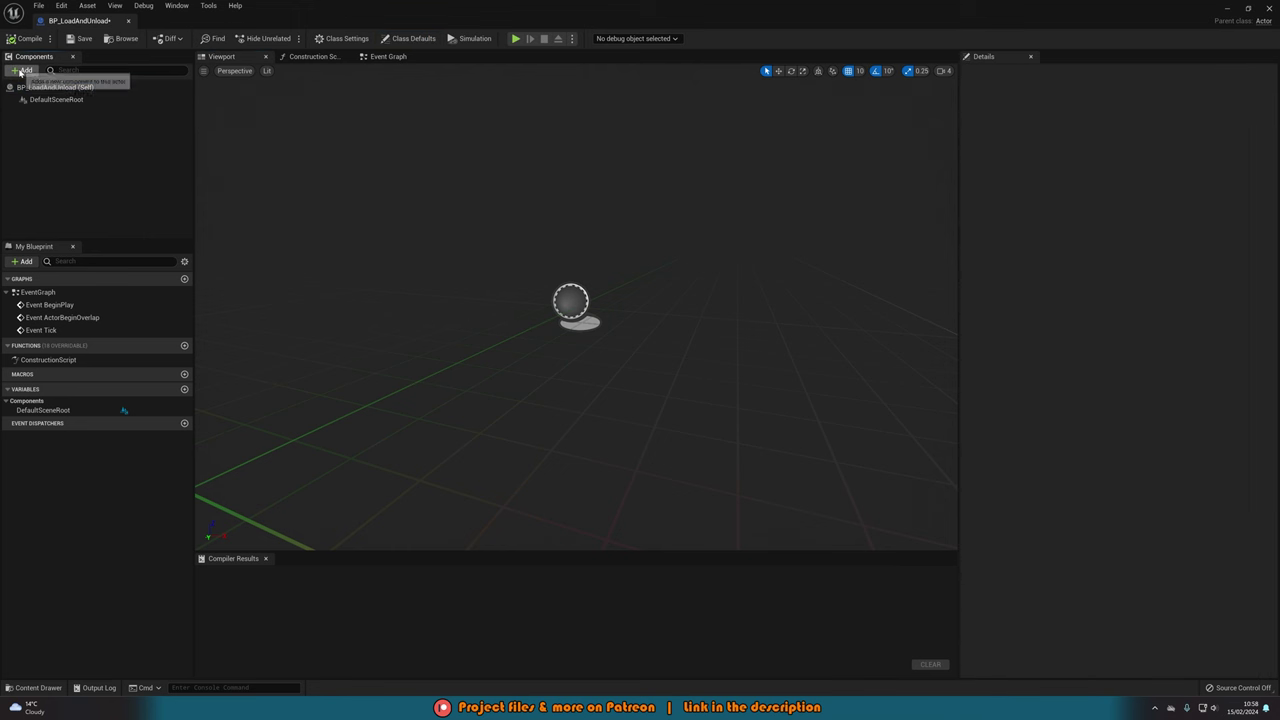
{"action": "type", "text": "box"}
{"action": "key", "text": "Return"}
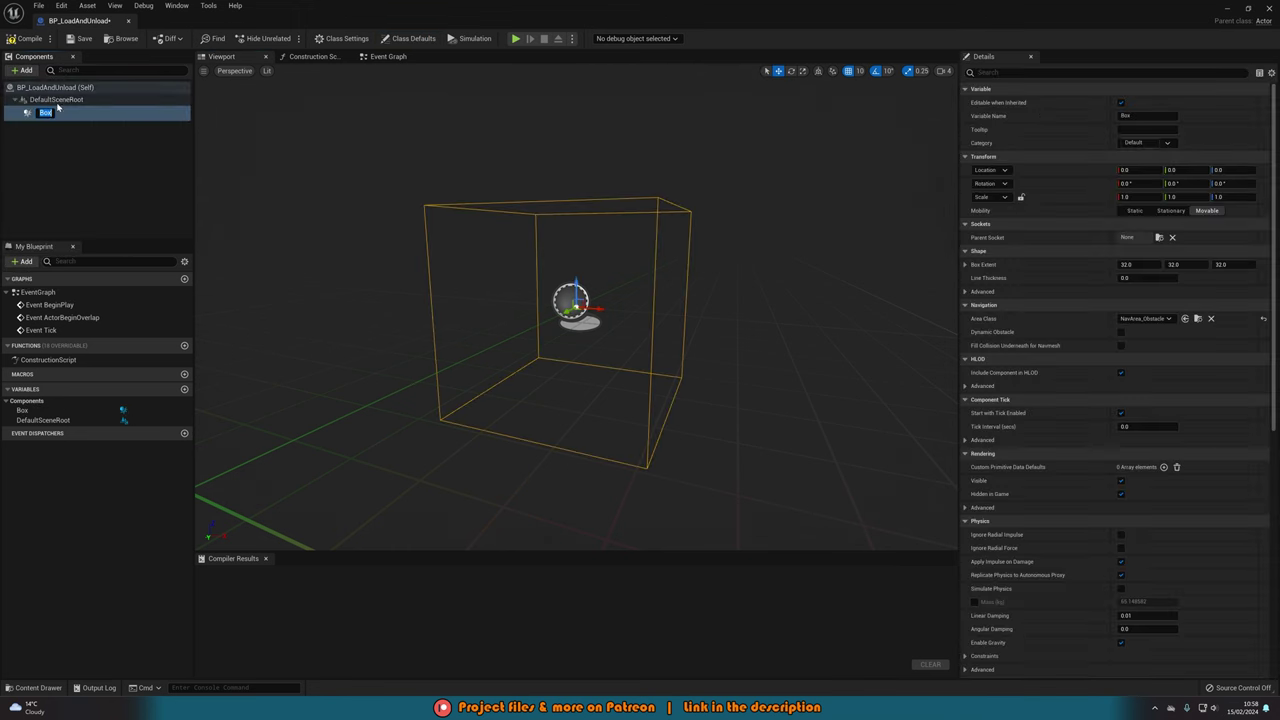
{"action": "left_click", "coordinate": [36, 40]}
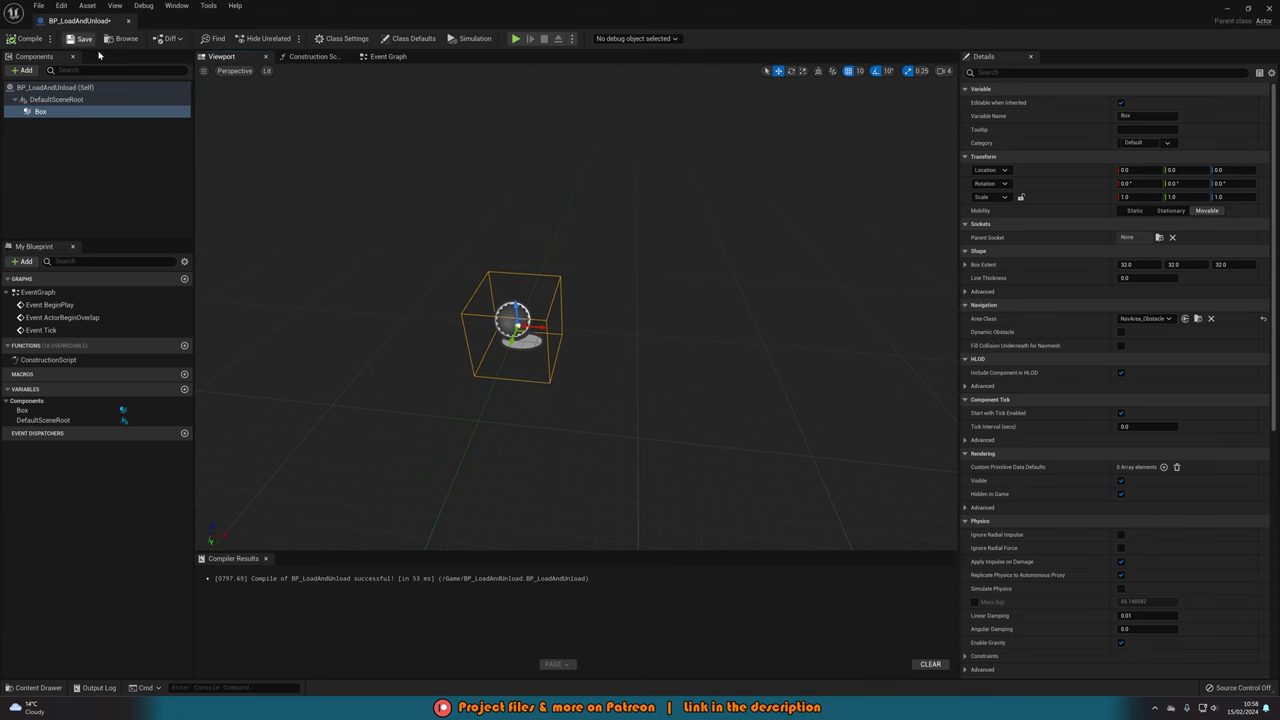
Step: Delete the default events from the Event Graph and add an On Component Begin Overlap event for the Box
{"action": "left_click", "coordinate": [379, 57]}
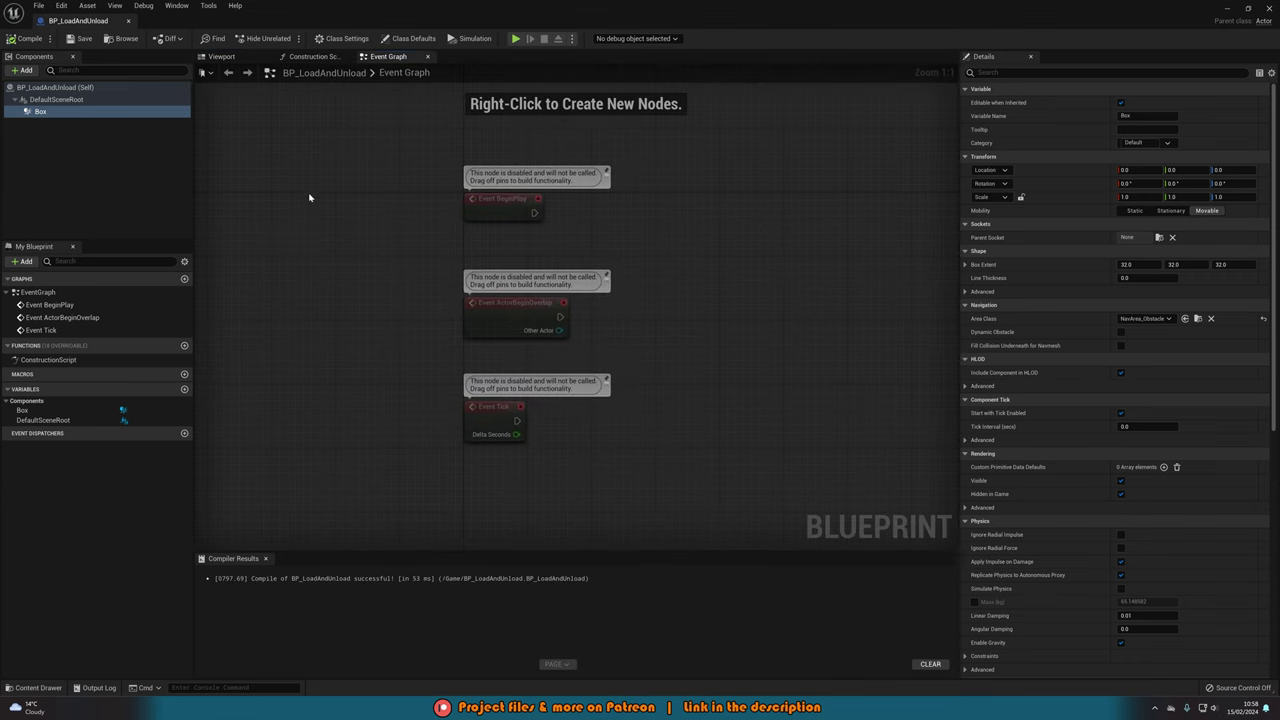
{"action": "left_click_drag", "start_coordinate": [458, 388], "coordinate": [600, 214]}
{"action": "key", "text": "Delete"}
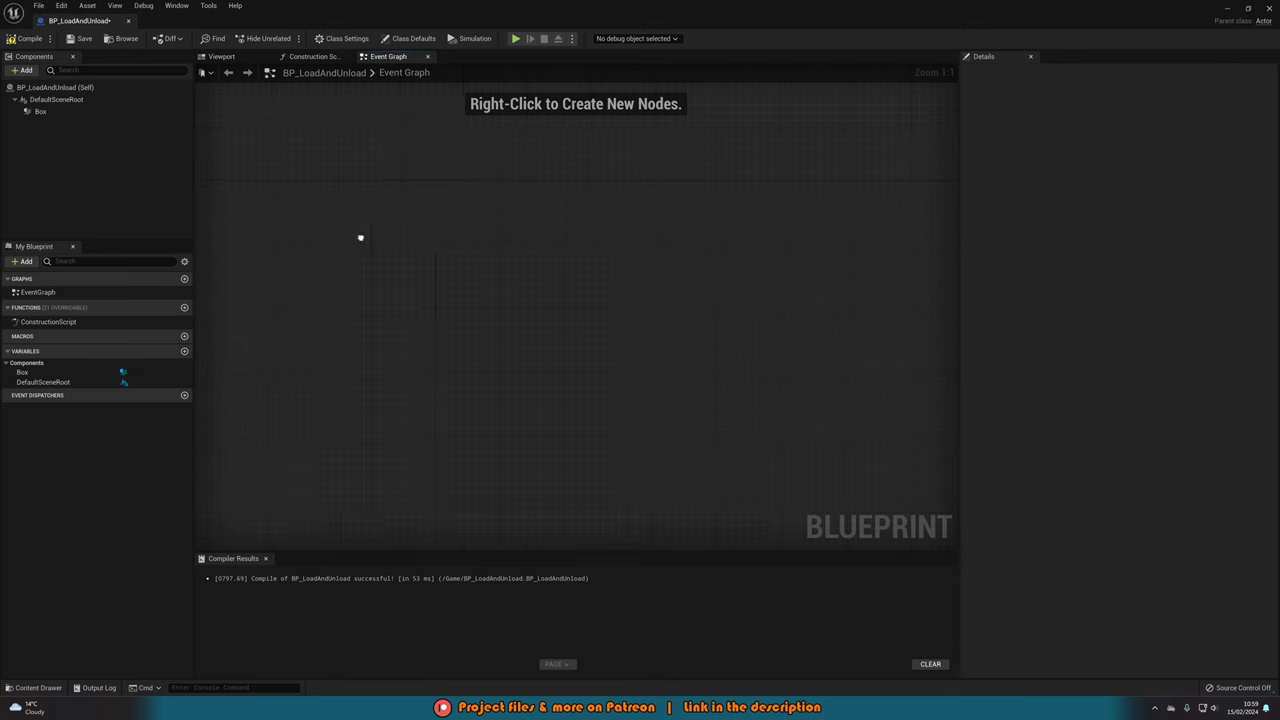
{"action": "right_click", "coordinate": [66, 112]}
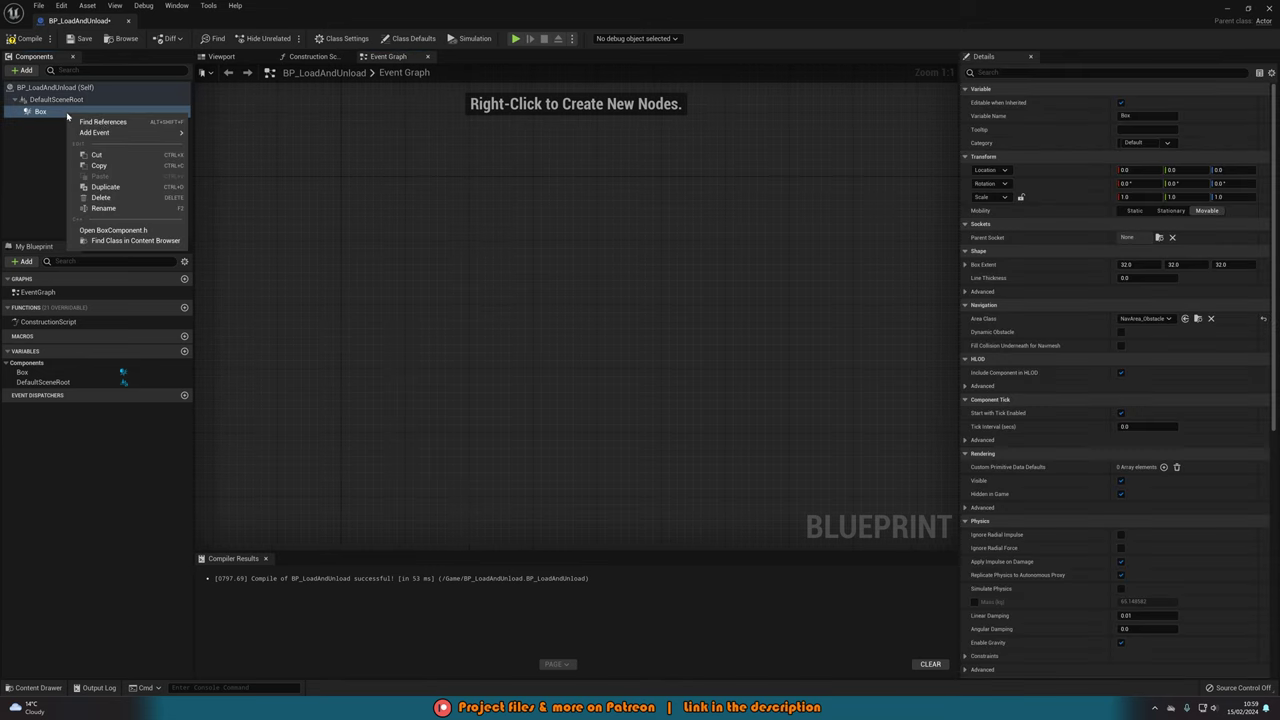
{"action": "mouse_move", "coordinate": [138, 134]}
{"action": "left_click", "coordinate": [248, 158]}
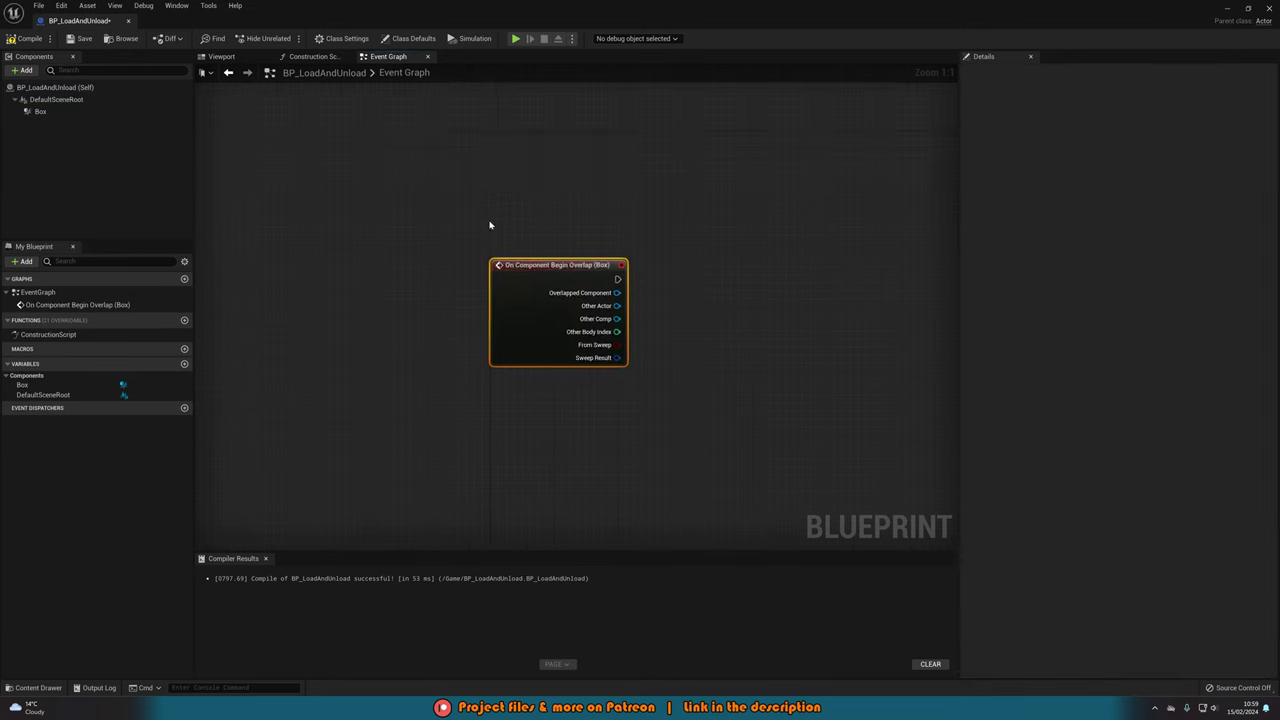
Step: Add a Load Stream Level (by Name) node fed by the overlap event's execution output and align it beside the event
{"action": "right_click_drag", "start_coordinate": [504, 257], "coordinate": [430, 289]}
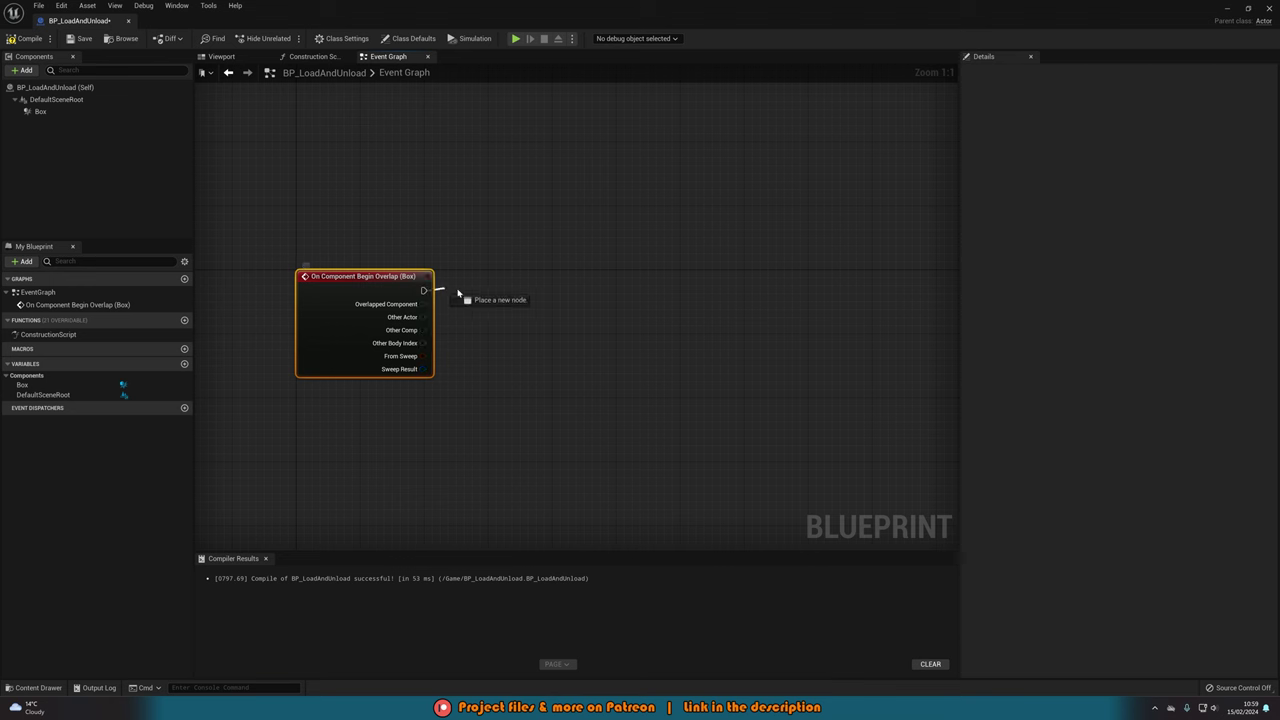
{"action": "left_click_drag", "start_coordinate": [458, 293], "coordinate": [525, 296]}
{"action": "type", "text": "load stream"}
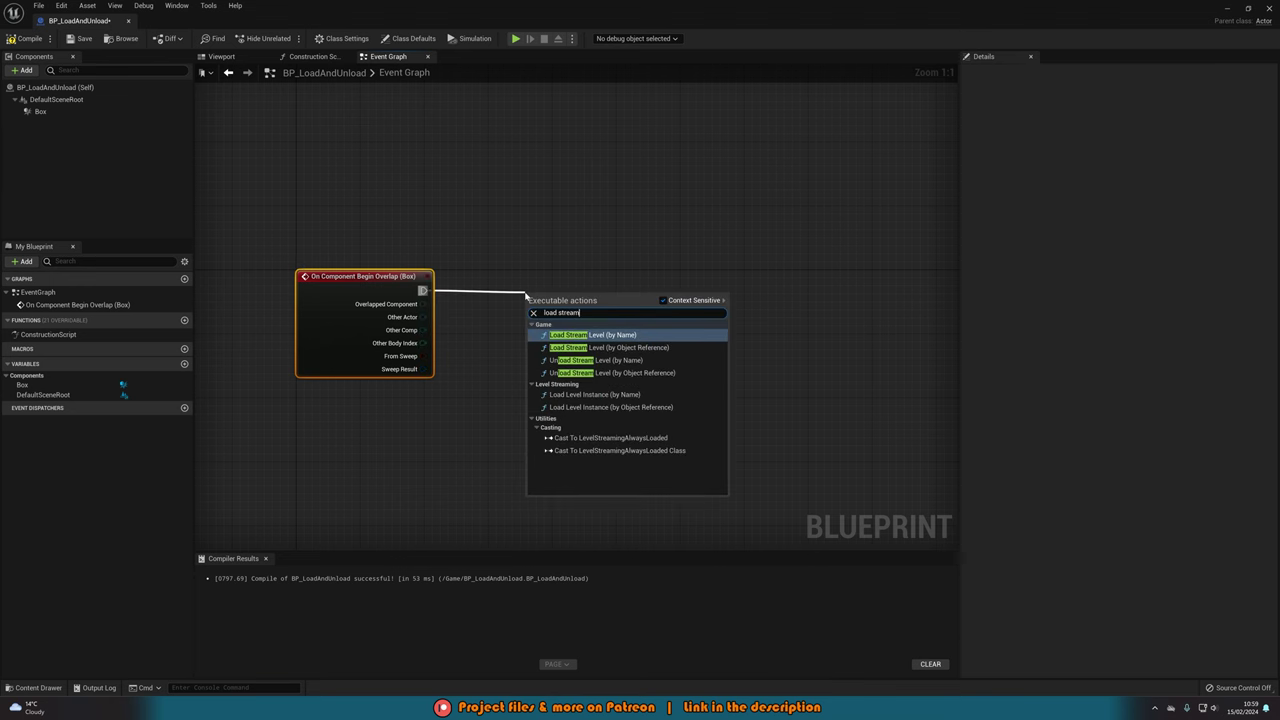
{"action": "key", "text": "Return"}
{"action": "left_click_drag", "start_coordinate": [566, 298], "coordinate": [503, 276]}
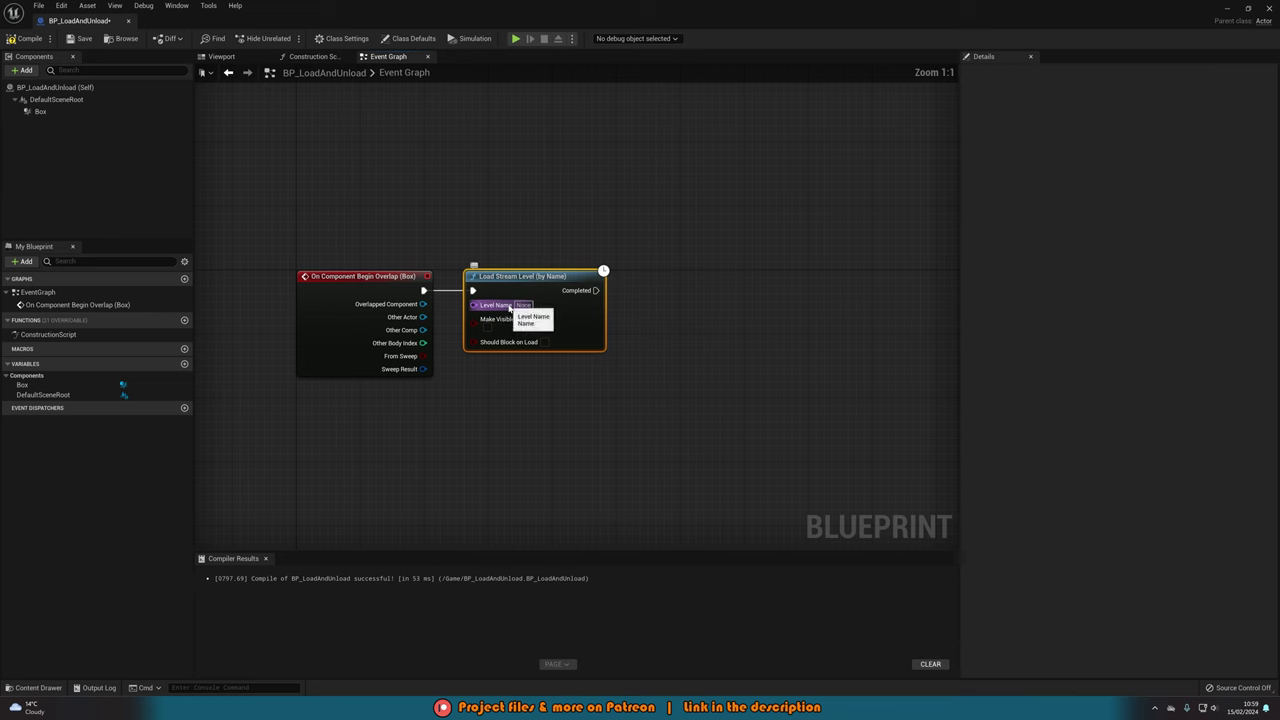
{"action": "right_click_drag", "start_coordinate": [693, 316], "coordinate": [722, 331]}
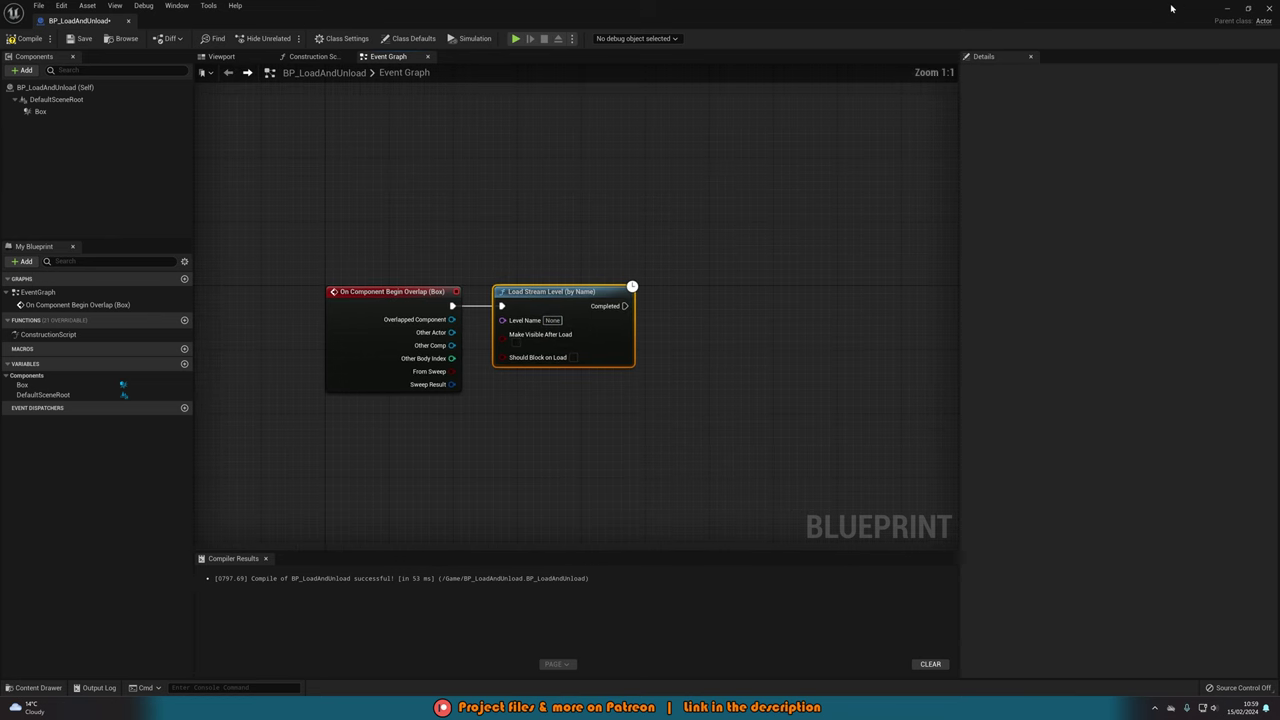
Step: Check the sublevel names, then set the load node's Level Name to WorldSubLevel1 with Make Visible After Load enabled
{"action": "left_click_drag", "start_coordinate": [1192, 10], "coordinate": [818, 440]}
{"action": "right_click_drag", "start_coordinate": [328, 294], "coordinate": [325, 292]}
{"action": "key", "text": "w"}
{"action": "left_click", "coordinate": [759, 237]}
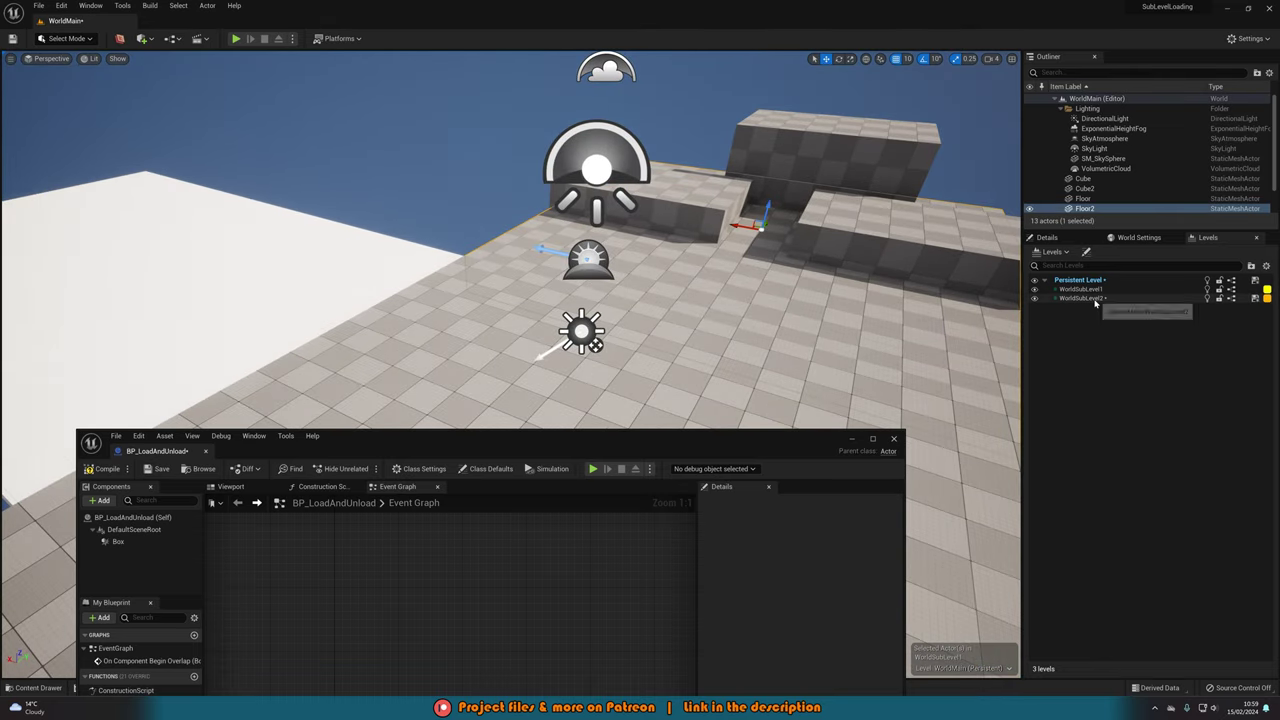
{"action": "double_click", "coordinate": [734, 440]}
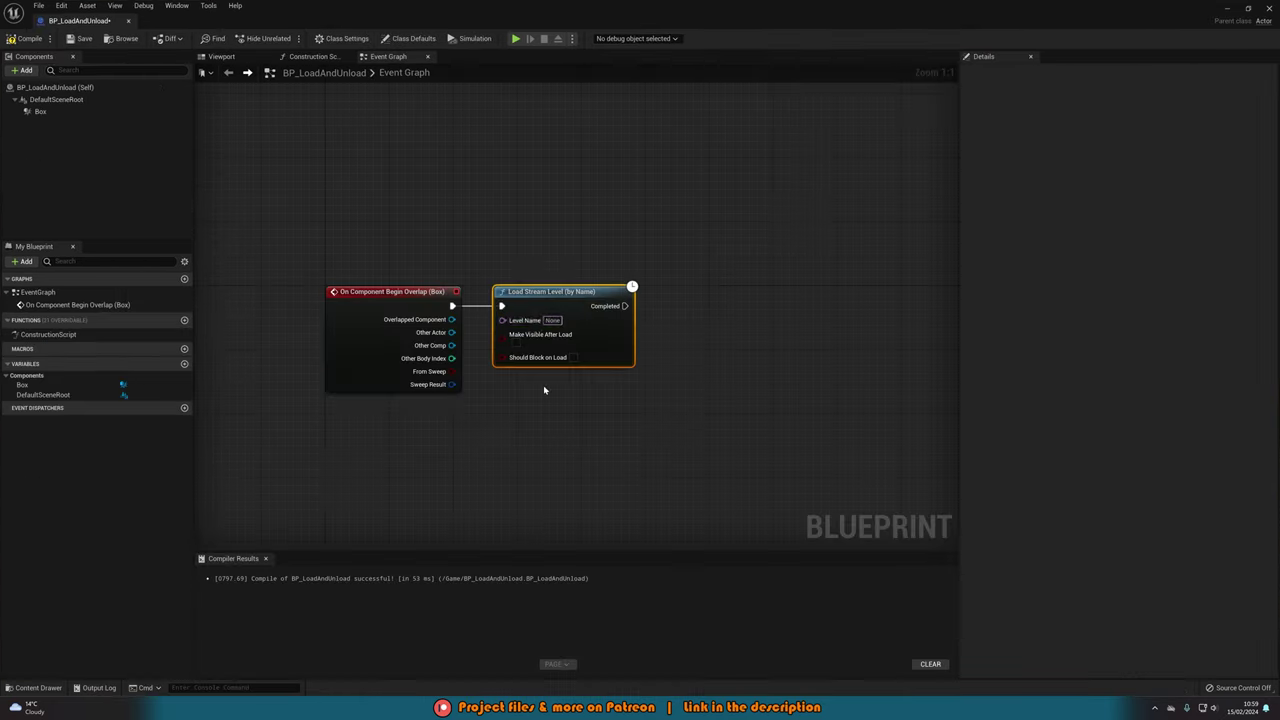
{"action": "left_click", "coordinate": [553, 320]}
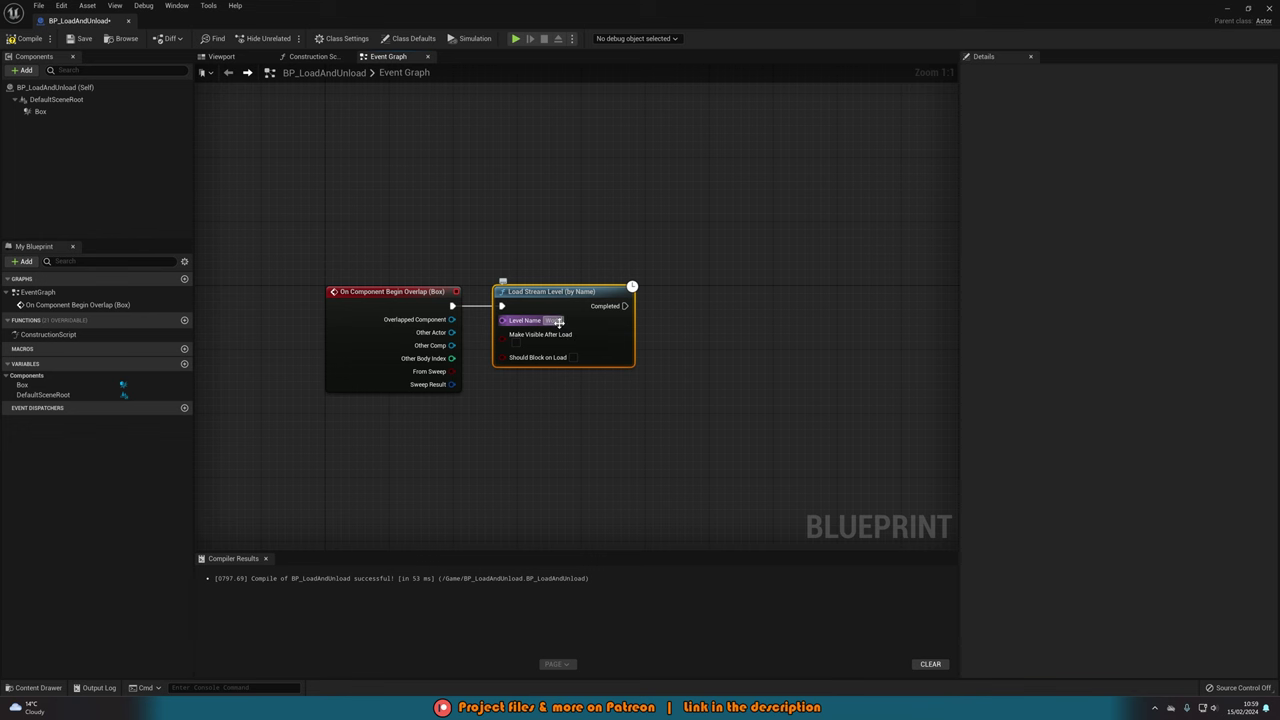
{"action": "key", "text": "Return"}
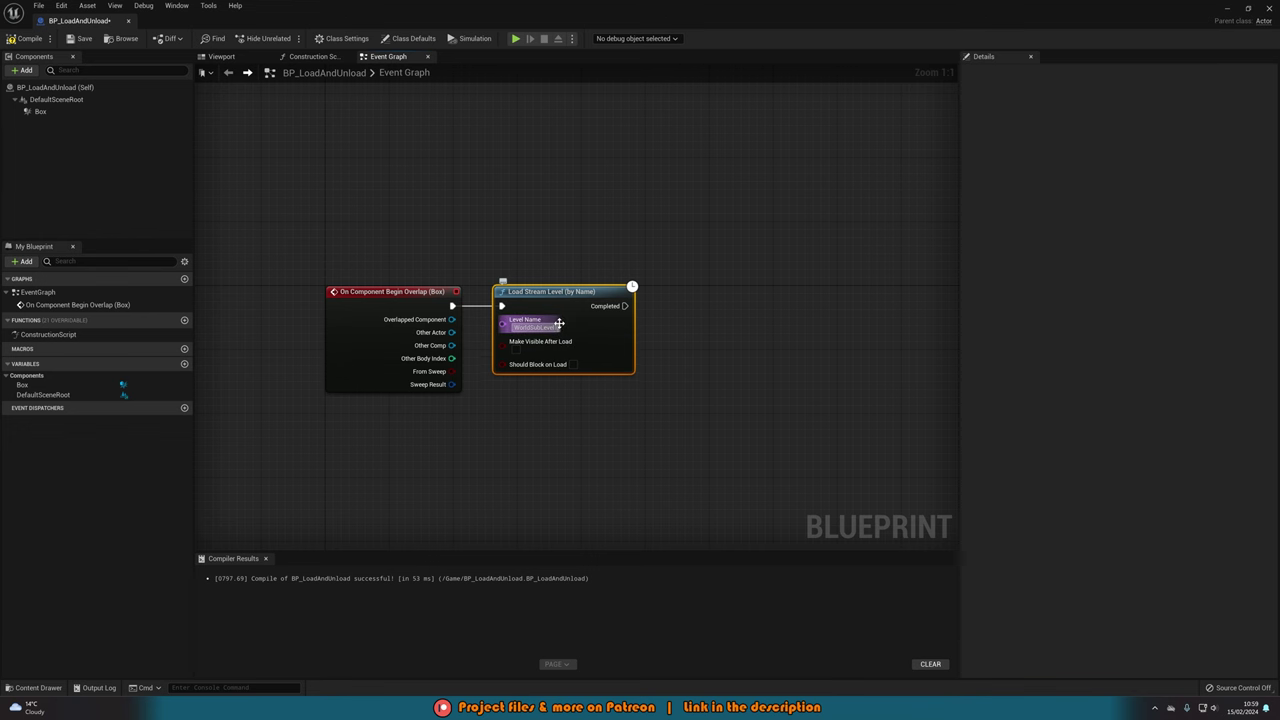
{"action": "left_click", "coordinate": [516, 350]}
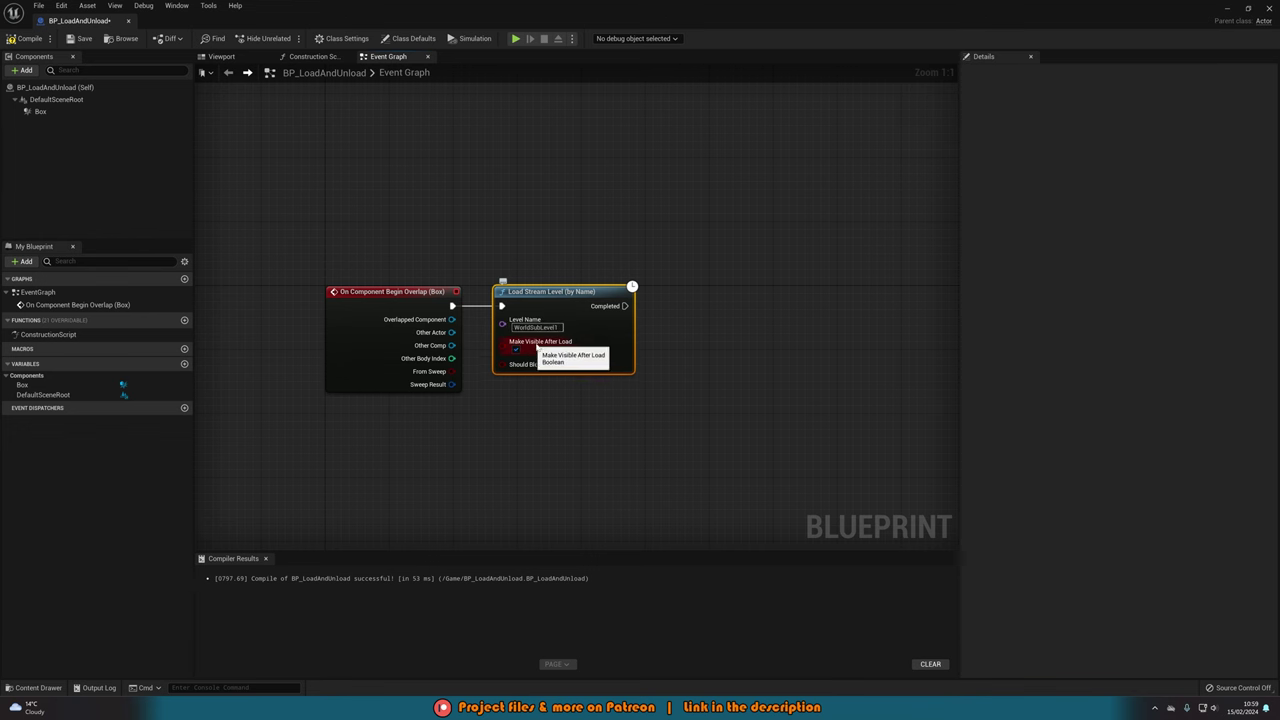
{"action": "right_click_drag", "start_coordinate": [737, 345], "coordinate": [582, 351]}
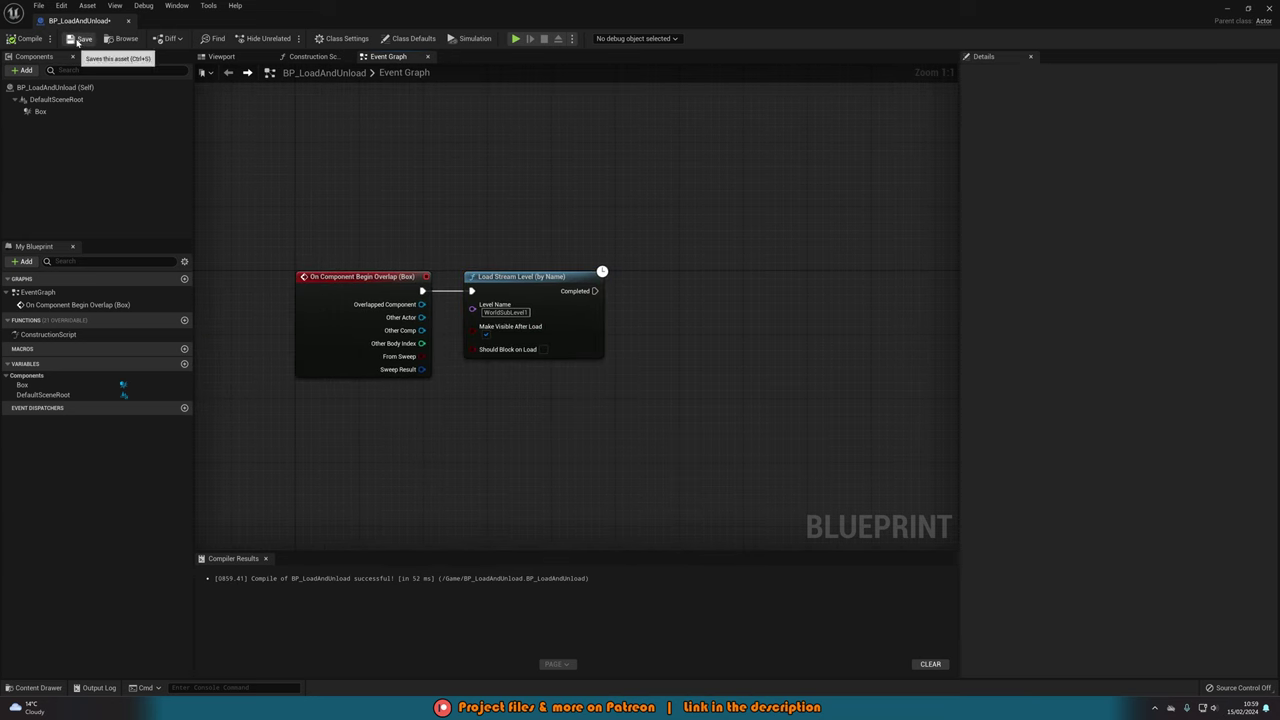
Step: Place BP_LoadAndUnload on the WorldMain floor before the doorway blocks and stretch its trigger box across the path
{"action": "left_click", "coordinate": [1230, 10]}
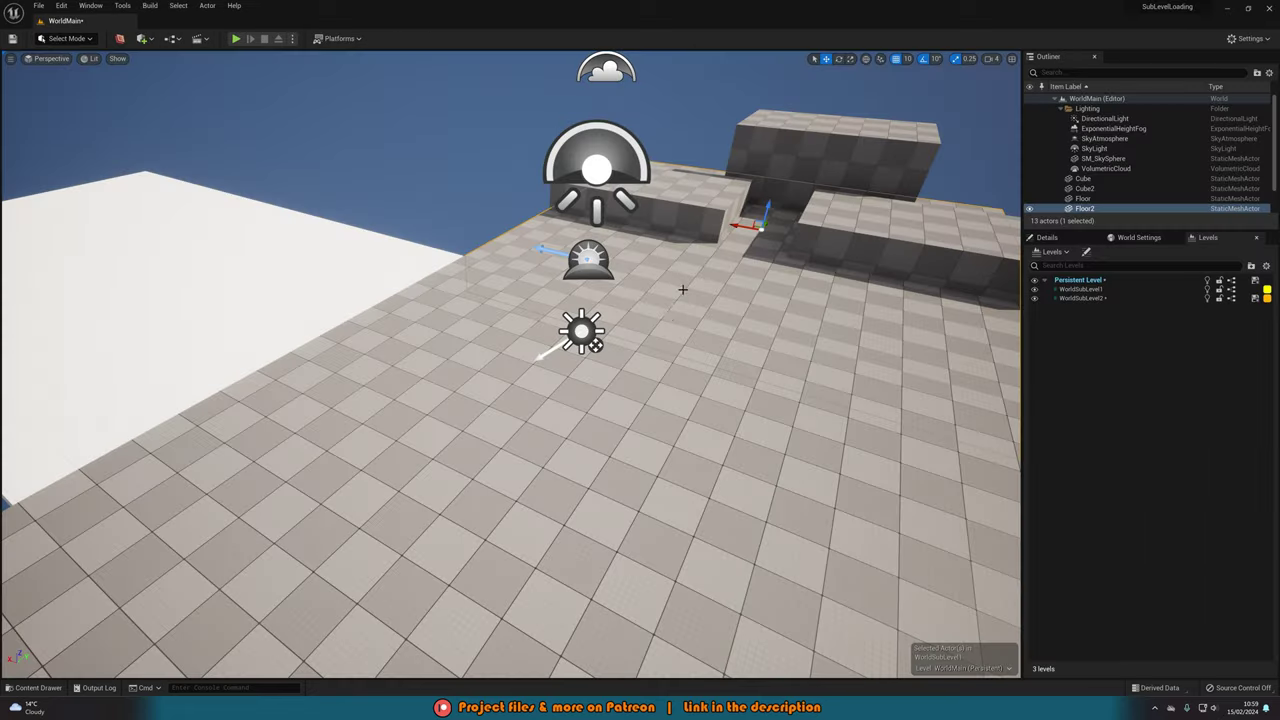
{"action": "key", "text": "ctrl+space"}
{"action": "left_click_drag", "start_coordinate": [580, 548], "coordinate": [729, 312]}
{"action": "right_click_drag", "start_coordinate": [680, 394], "coordinate": [634, 468]}
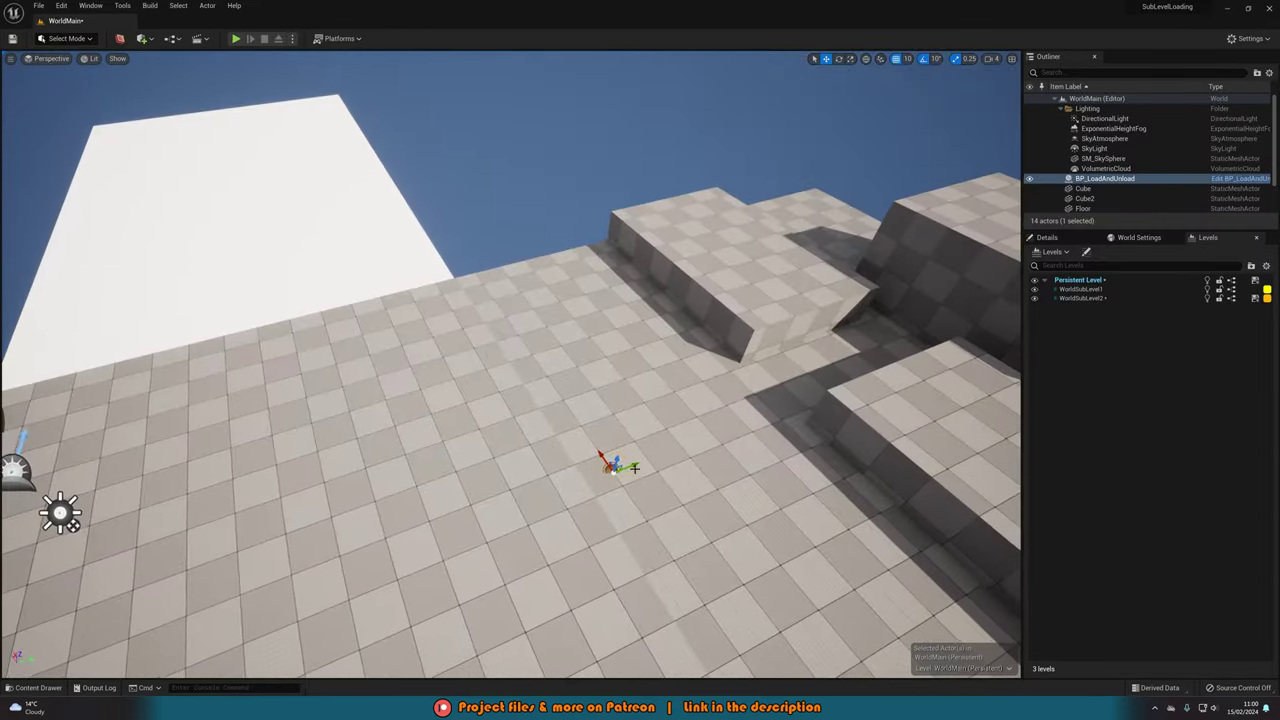
{"action": "right_click_drag", "start_coordinate": [729, 311], "coordinate": [729, 311]}
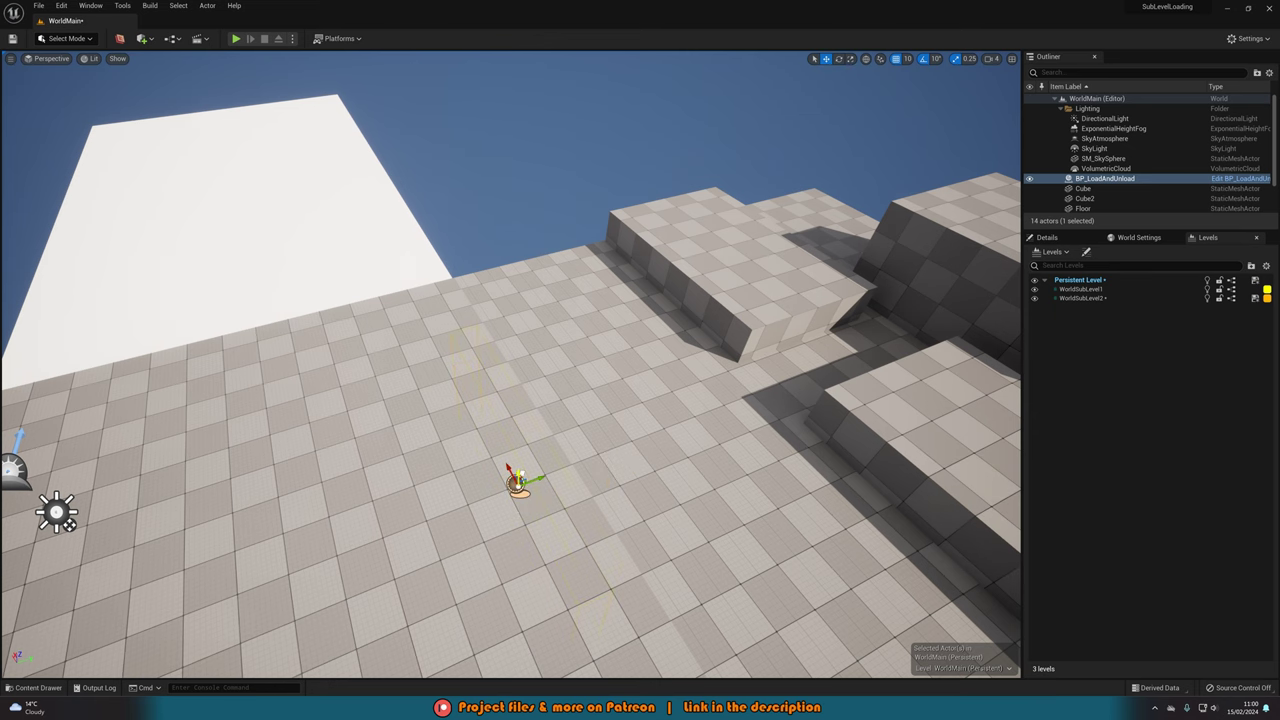
Step: Examine the placed trigger box's position relative to the doorway blocks from several sides
{"action": "key", "text": "Escape"}
{"action": "right_click_drag", "start_coordinate": [598, 411], "coordinate": [668, 380]}
{"action": "left_click", "coordinate": [601, 405]}
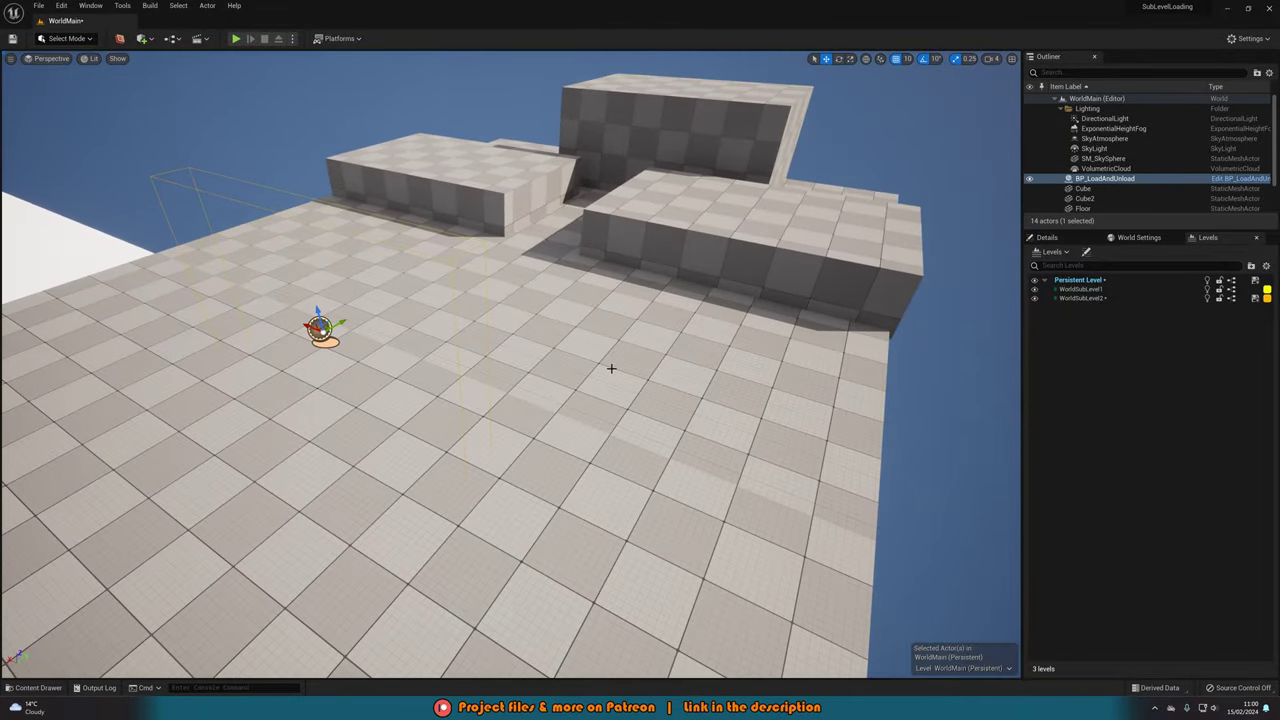
{"action": "right_click_drag", "start_coordinate": [589, 285], "coordinate": [556, 290]}
{"action": "left_click", "coordinate": [589, 285]}
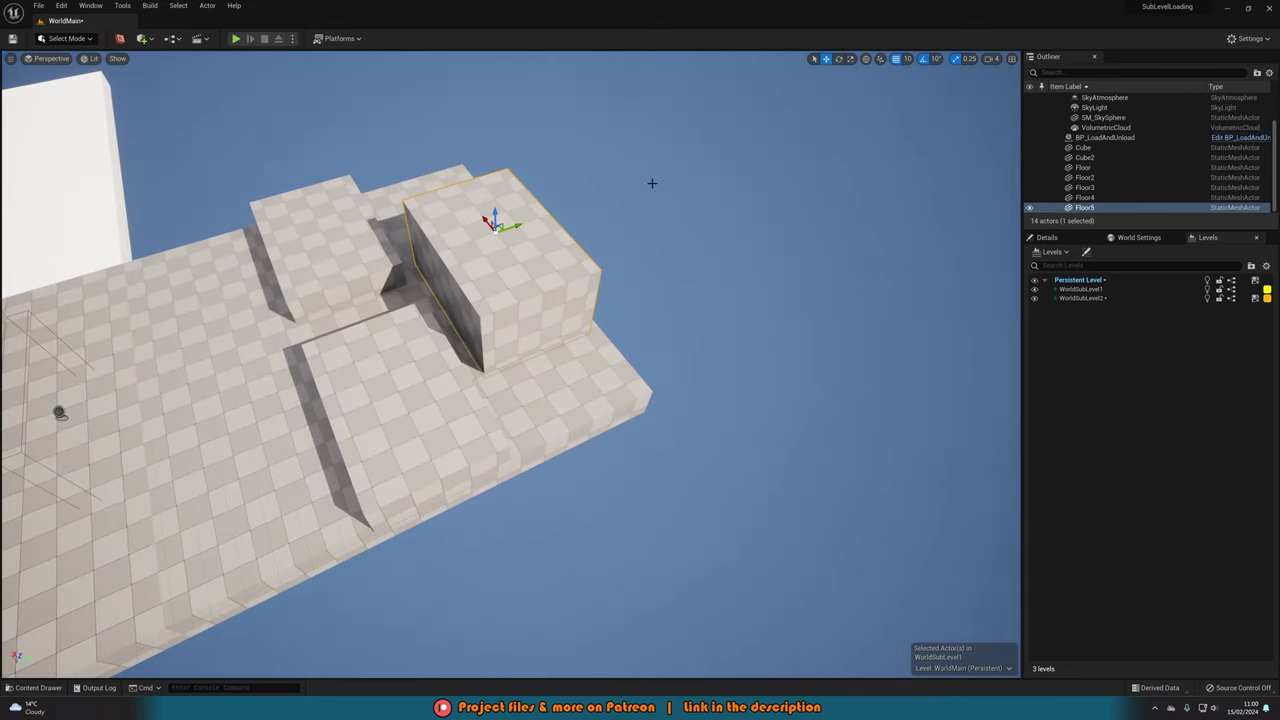
{"action": "left_click", "coordinate": [60, 412]}
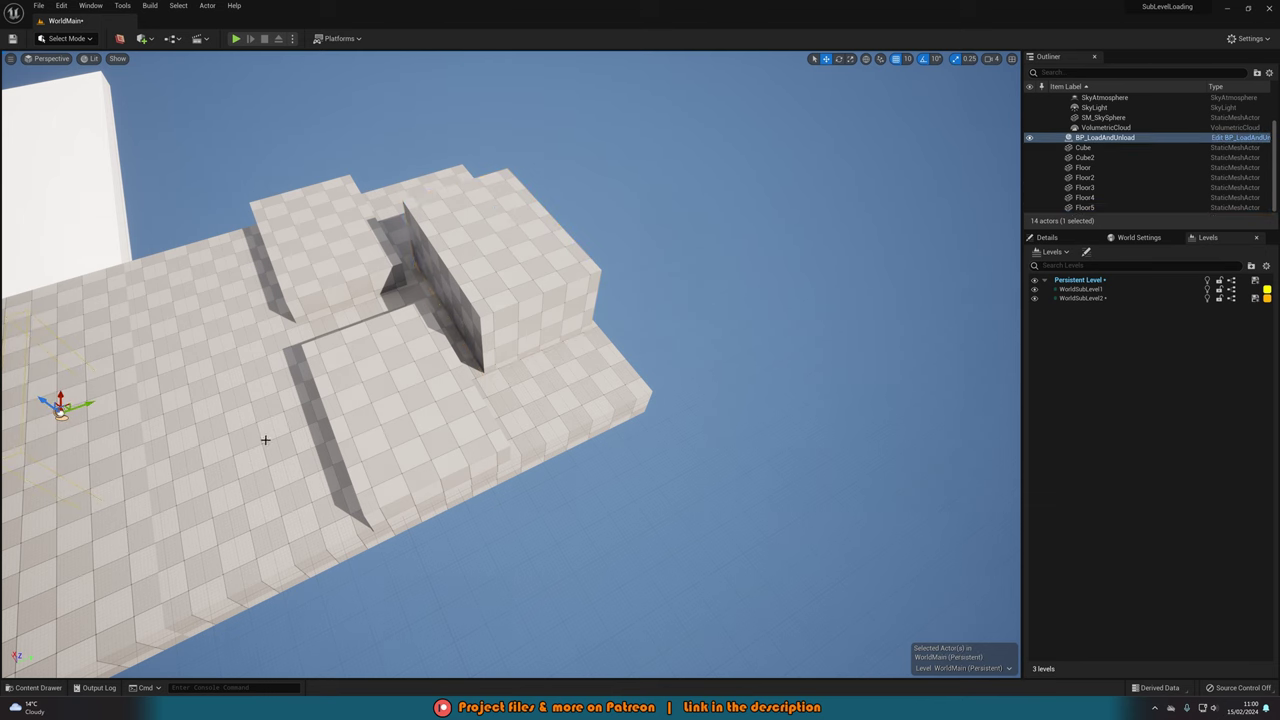
{"action": "key", "text": "f"}
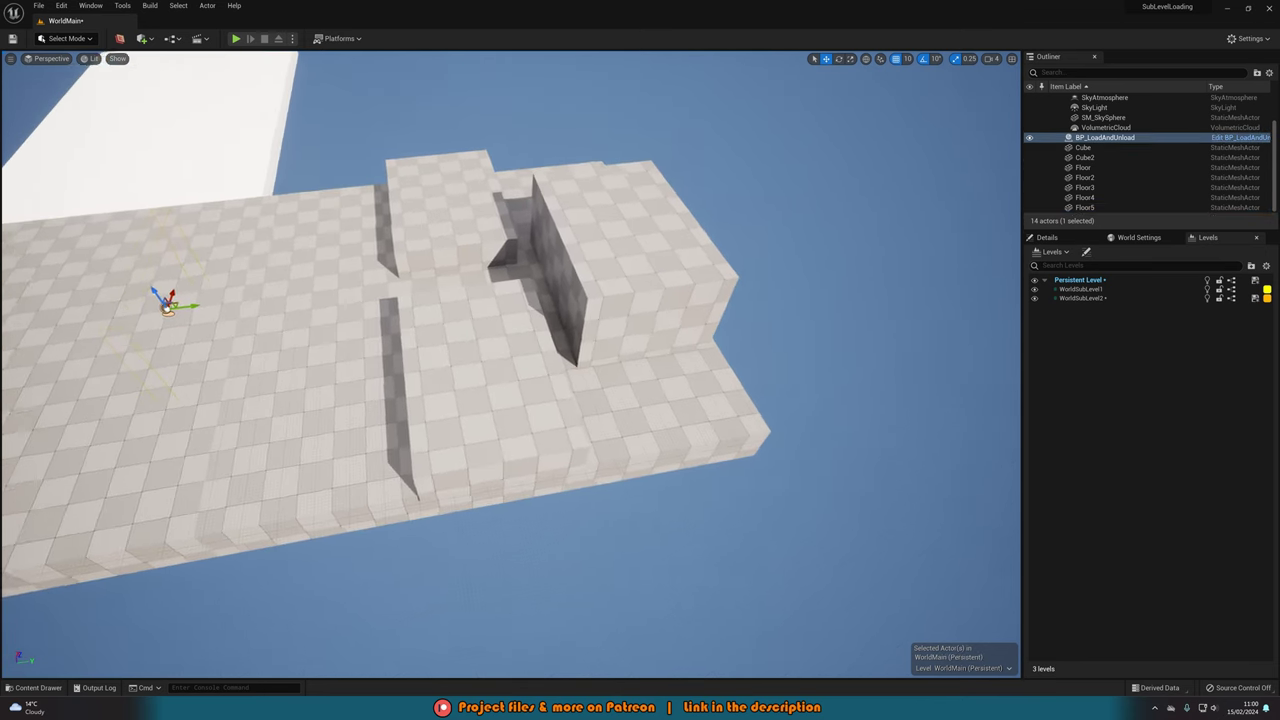
{"action": "key", "text": "Escape"}
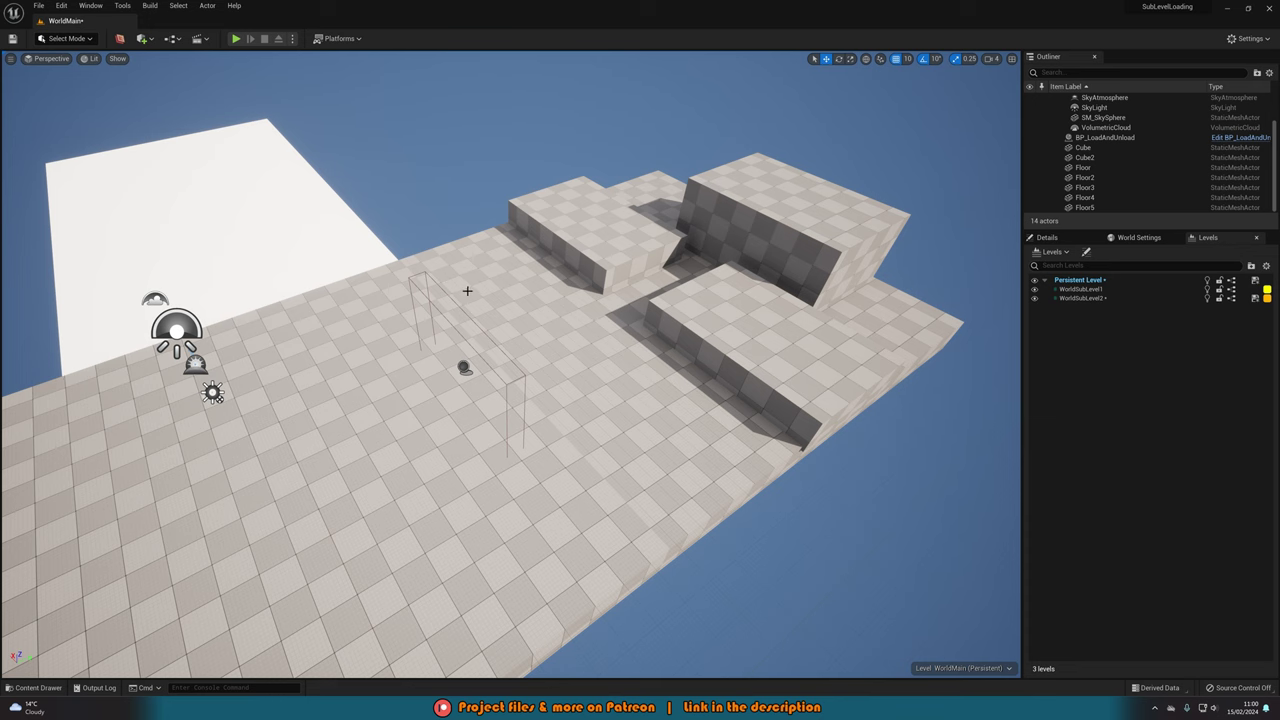
{"action": "right_click_drag", "start_coordinate": [467, 291], "coordinate": [467, 291]}
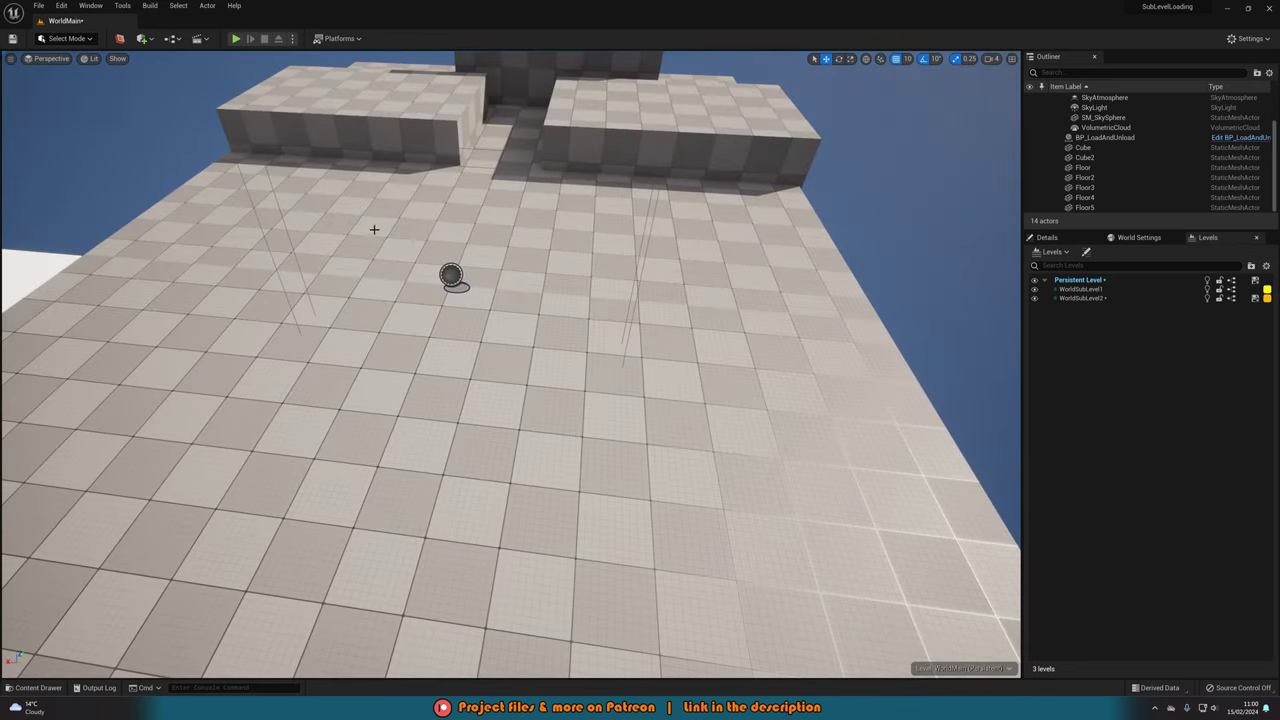
Step: Play WorldMain, walk the character toward the doorway through the trigger area, and stop the game
{"action": "left_click", "coordinate": [236, 39]}
{"action": "key", "text": "w"}
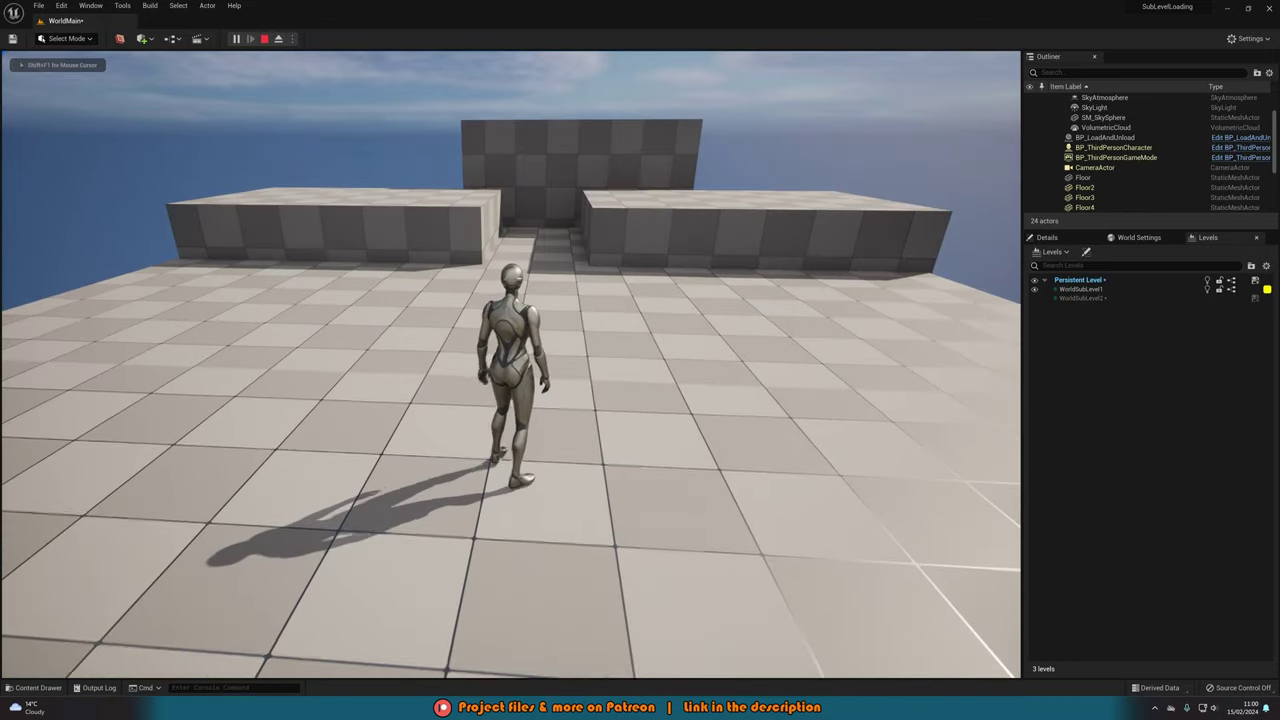
{"action": "key", "text": "w"}
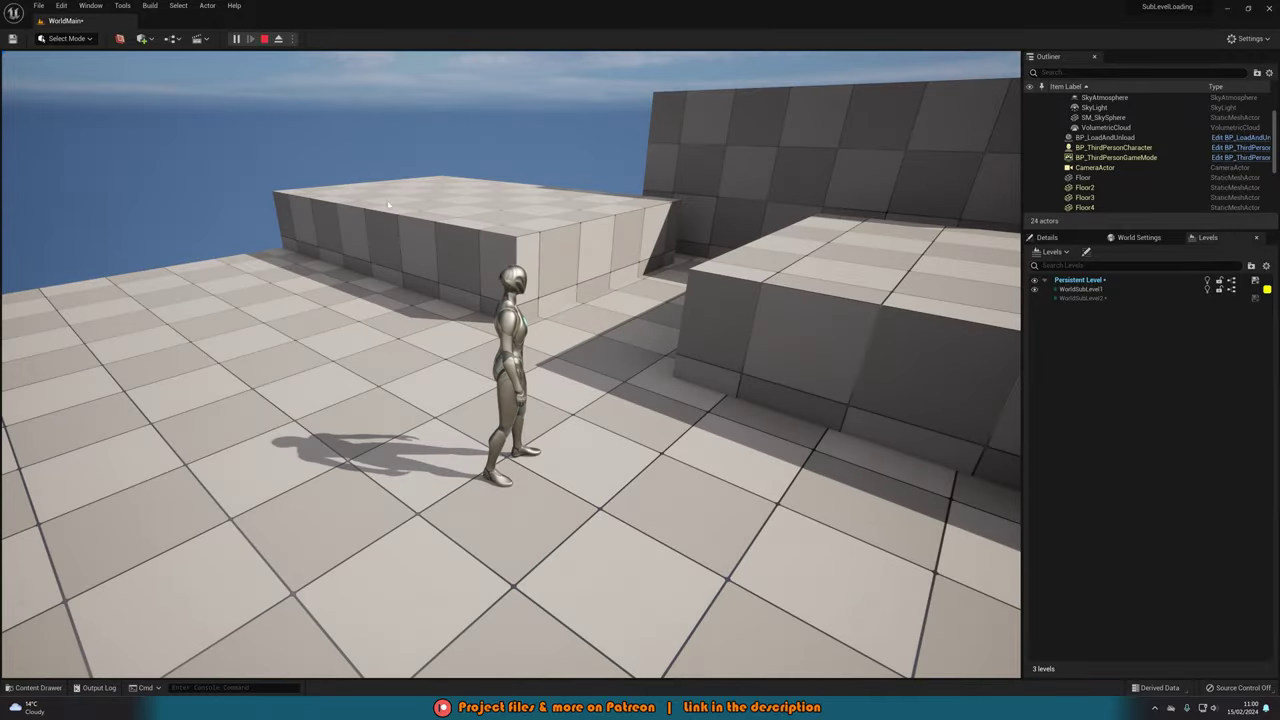
{"action": "key", "text": "Escape"}
{"action": "key", "text": "s"}
{"action": "right_click_drag", "start_coordinate": [443, 260], "coordinate": [662, 557]}
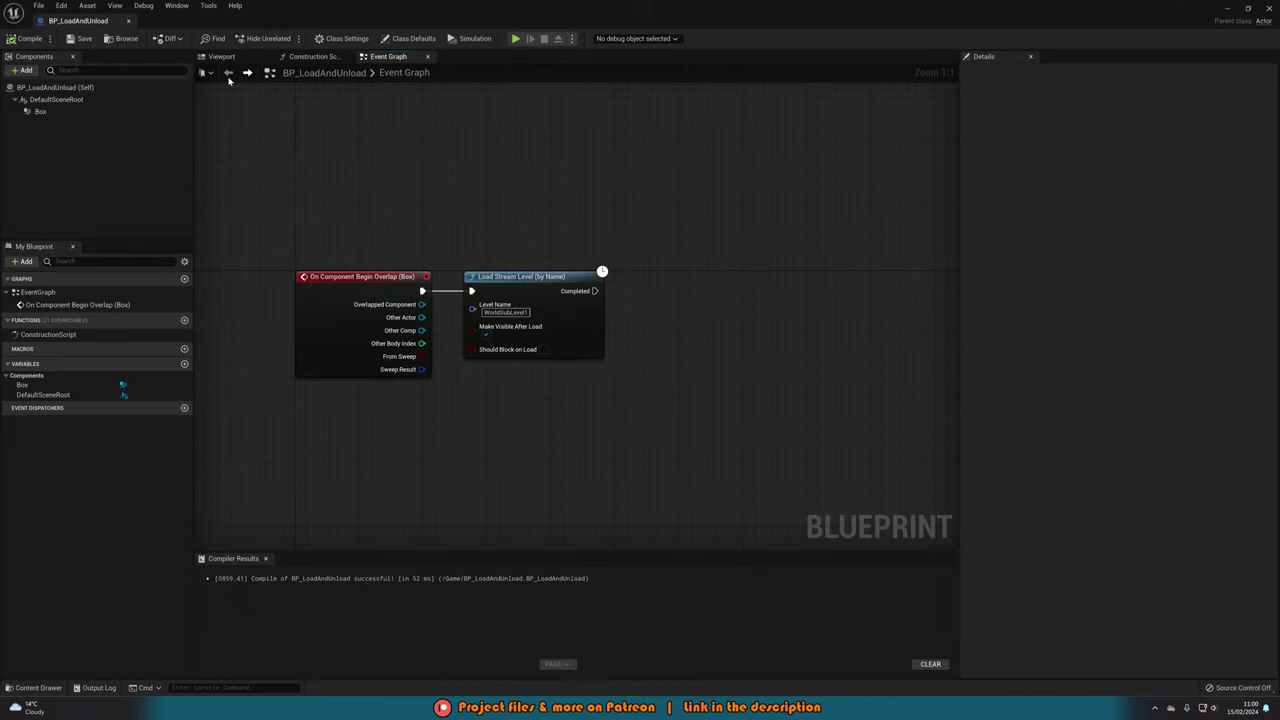
Step: Inspect the Box component of BP_LoadAndUnload in the blueprint's 3D view
{"action": "left_click", "coordinate": [224, 57]}
{"action": "left_click", "coordinate": [520, 310]}
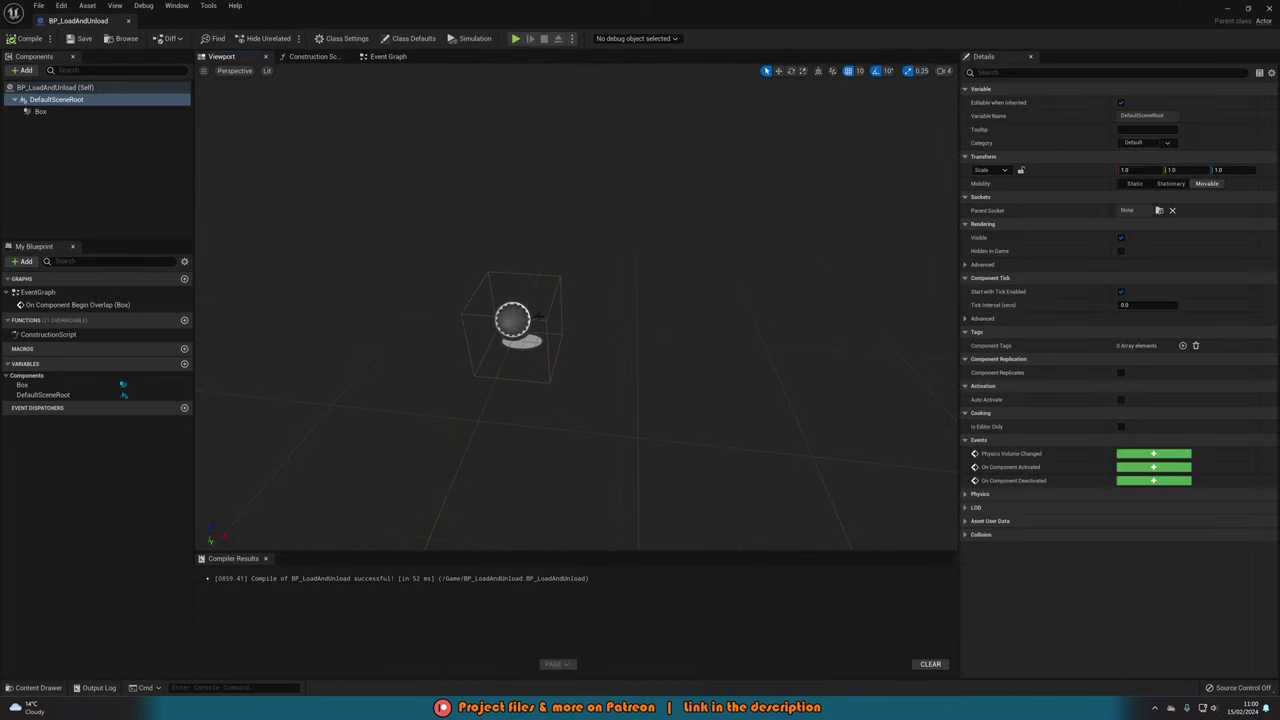
{"action": "right_click_drag", "start_coordinate": [520, 310], "coordinate": [620, 306]}
{"action": "left_click", "coordinate": [57, 113]}
{"action": "right_click_drag", "start_coordinate": [499, 283], "coordinate": [430, 285]}
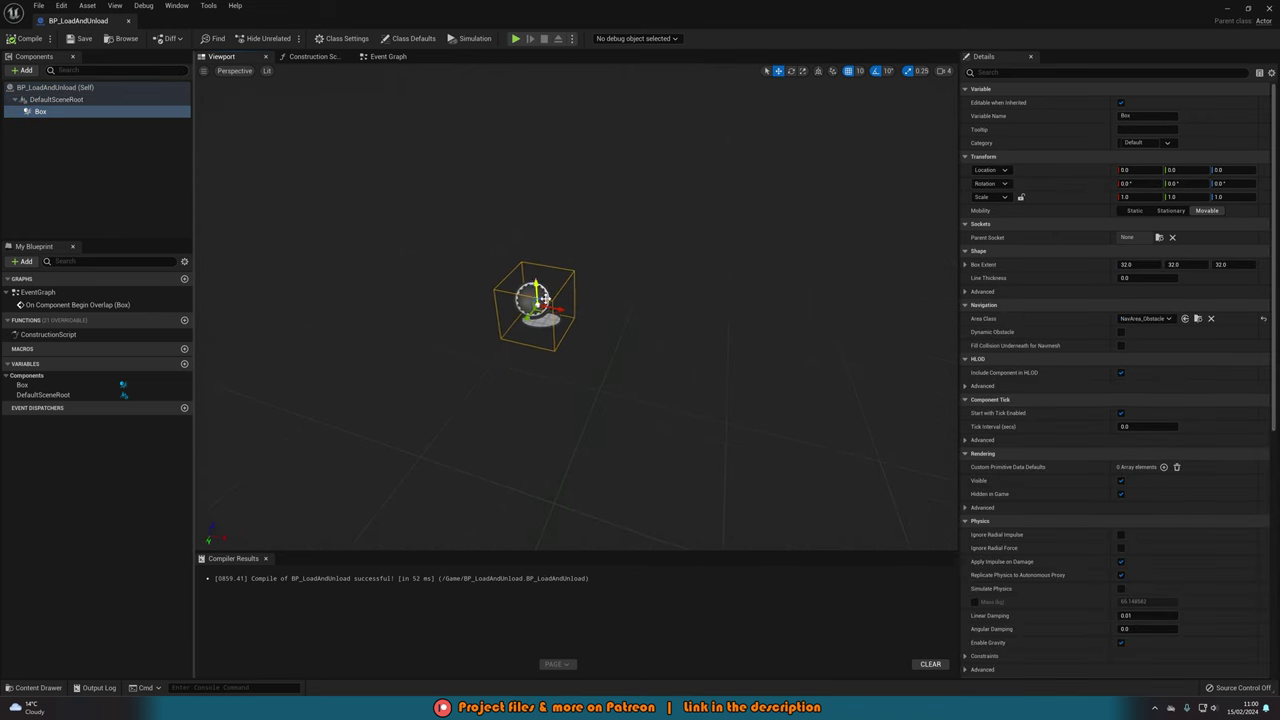
{"action": "key", "text": "r"}
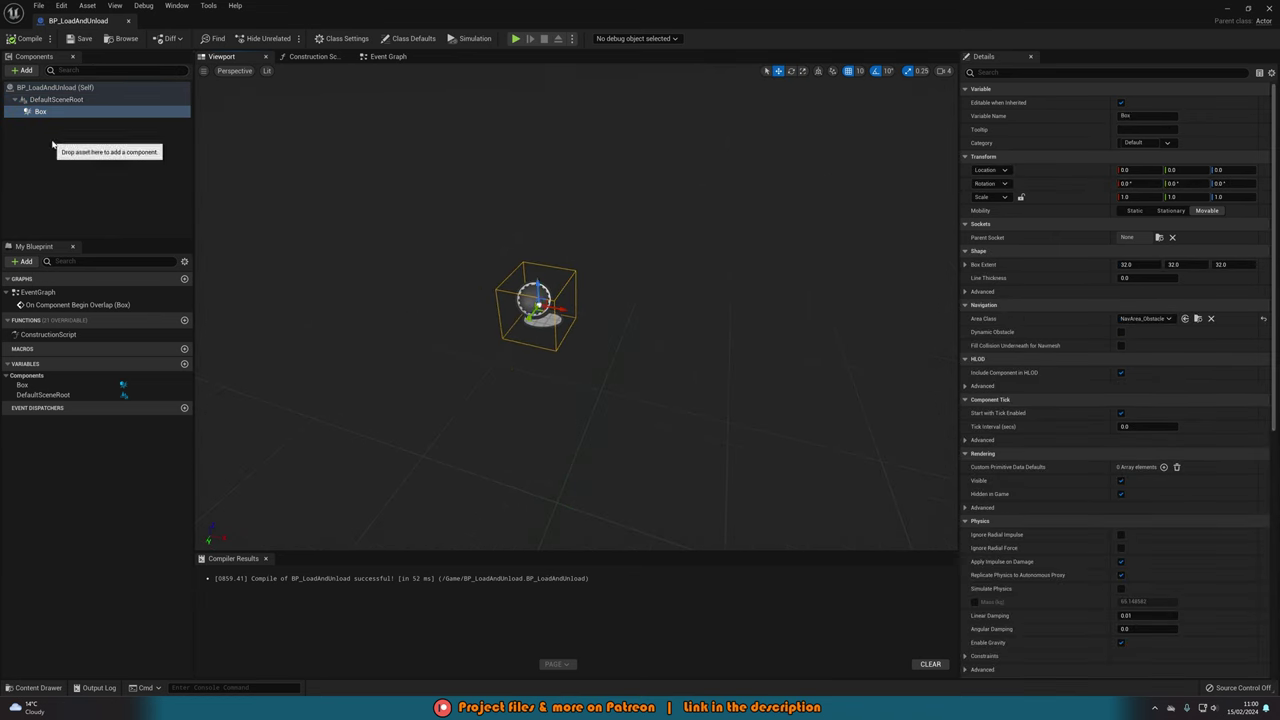
Step: Add a Cube component and shape it into a door post with scale 0.5, 0.25, 3.5 at location -90, 0, 110
{"action": "left_click", "coordinate": [22, 70]}
{"action": "type", "text": "cube"}
{"action": "key", "text": "Return"}
{"action": "key", "text": "Return"}
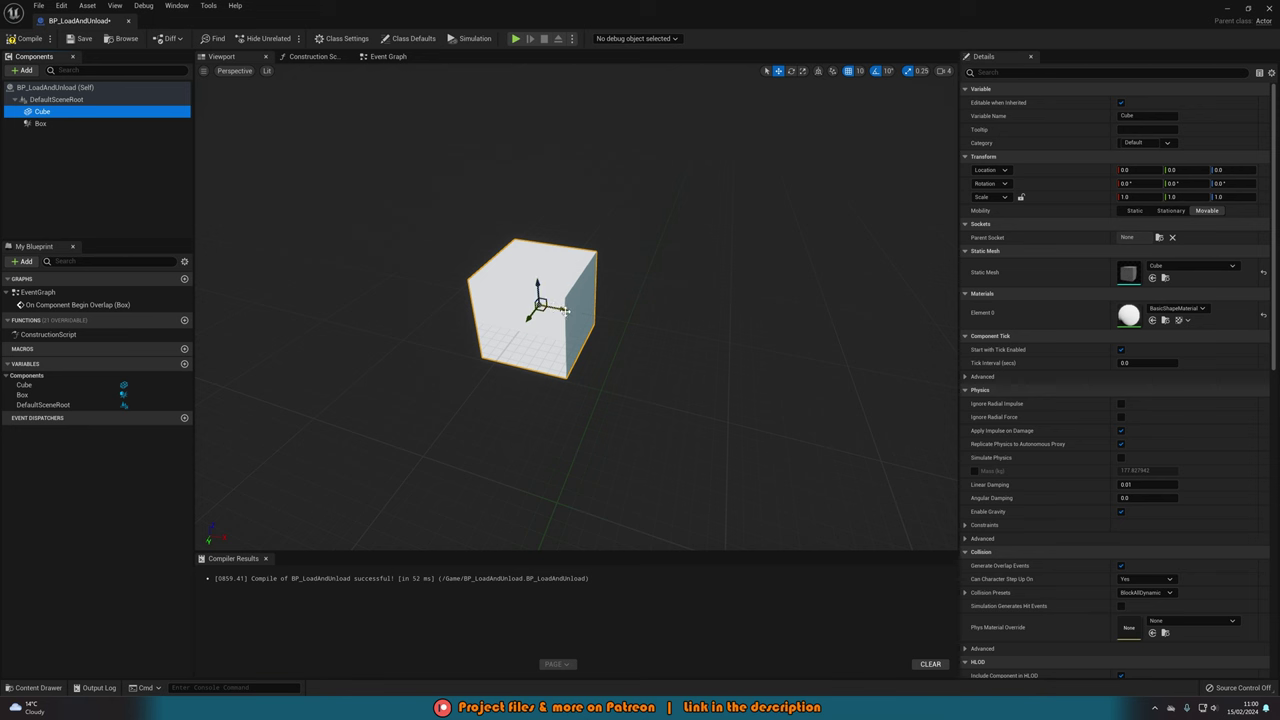
{"action": "key", "text": "r"}
{"action": "left_click_drag", "start_coordinate": [560, 309], "coordinate": [464, 185]}
{"action": "key", "text": "w"}
{"action": "left_click_drag", "start_coordinate": [464, 267], "coordinate": [454, 172]}
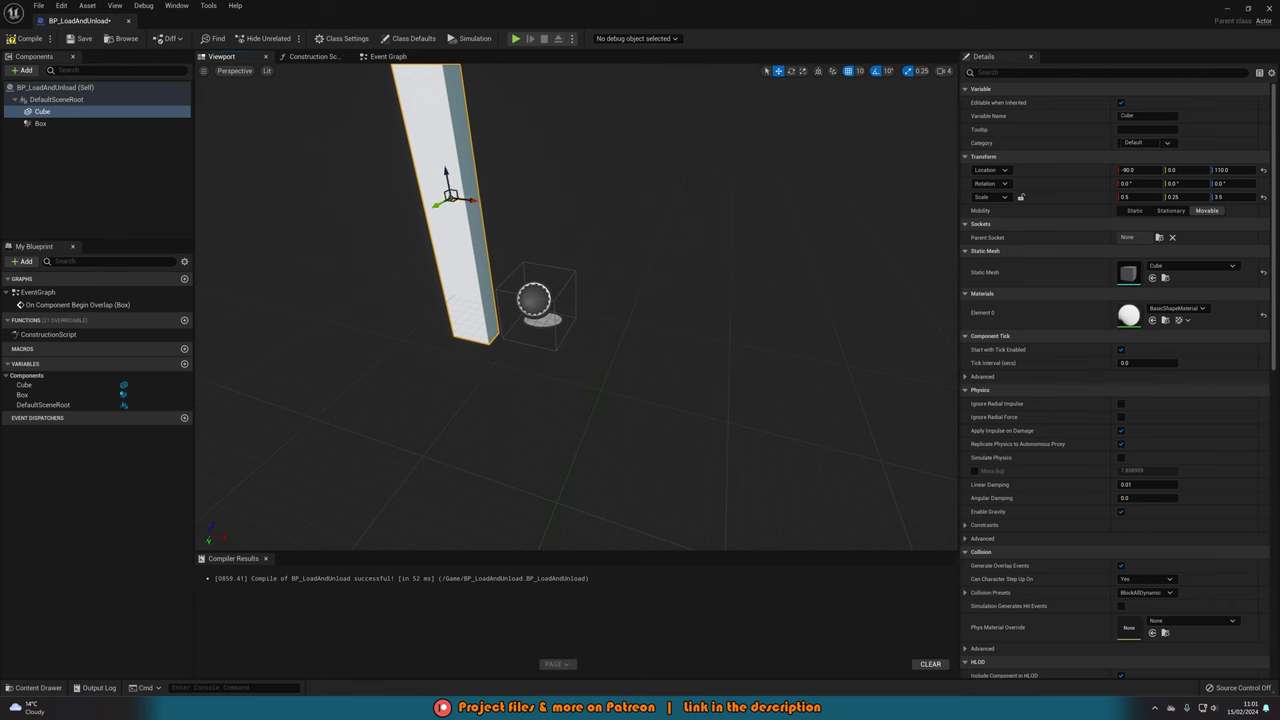
Step: Duplicate the door post to form the opposite post and a lintel across the top of the doorway frame
{"action": "right_click_drag", "start_coordinate": [537, 271], "coordinate": [586, 236]}
{"action": "key", "text": "ctrl+d"}
{"action": "left_click_drag", "start_coordinate": [512, 273], "coordinate": [490, 318], "text": "alt"}
{"action": "left_click", "coordinate": [484, 277]}
{"action": "key", "text": "e"}
{"action": "key", "text": "w"}
{"action": "left_click_drag", "start_coordinate": [474, 295], "coordinate": [597, 191]}
{"action": "left_click", "coordinate": [92, 158]}
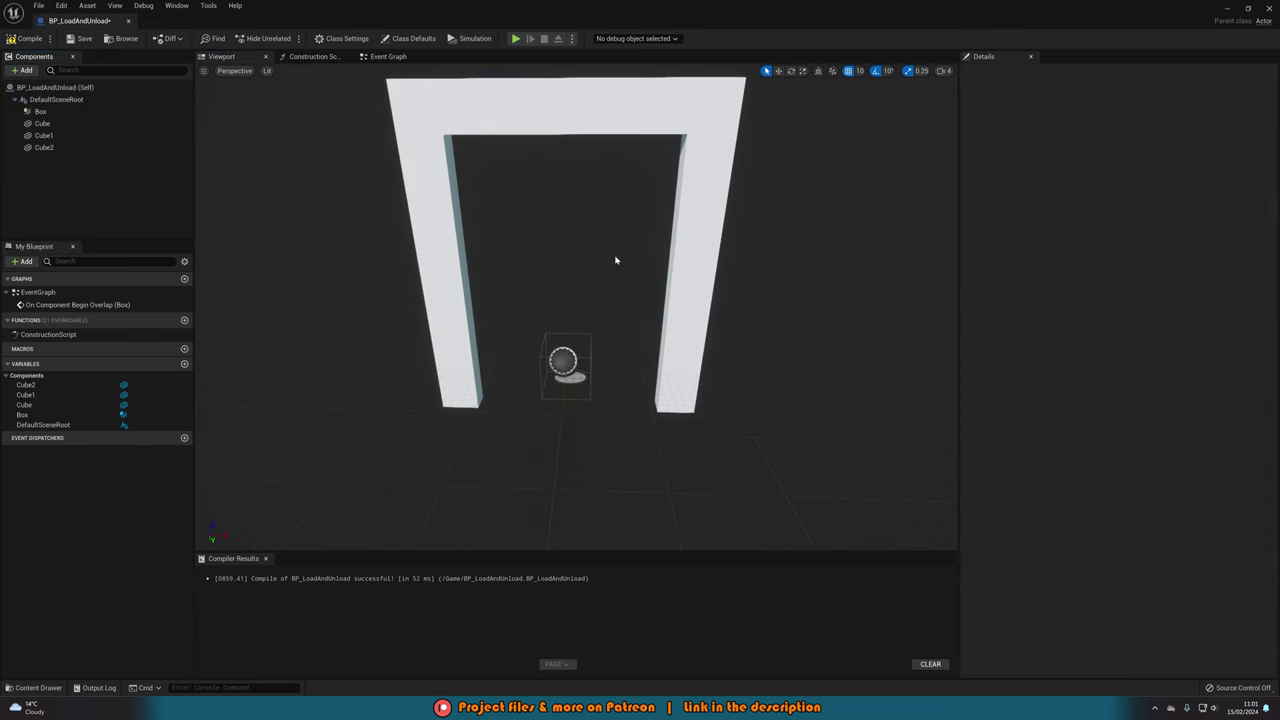
Step: Scale the Box component to 6, 2, 7.5 and move it in front of the door frame at location 0, 170, 140
{"action": "left_click", "coordinate": [98, 112]}
{"action": "left_click_drag", "start_coordinate": [540, 310], "coordinate": [395, 332], "text": "alt"}
{"action": "key", "text": "e"}
{"action": "left_click_drag", "start_coordinate": [550, 343], "coordinate": [566, 416]}
{"action": "key", "text": "r"}
{"action": "left_click_drag", "start_coordinate": [472, 370], "coordinate": [496, 254]}
{"action": "key", "text": "w"}
{"action": "left_click_drag", "start_coordinate": [496, 350], "coordinate": [494, 264]}
{"action": "left_click_drag", "start_coordinate": [494, 264], "coordinate": [680, 330], "text": "alt"}
{"action": "right_click_drag", "start_coordinate": [530, 280], "coordinate": [566, 286]}
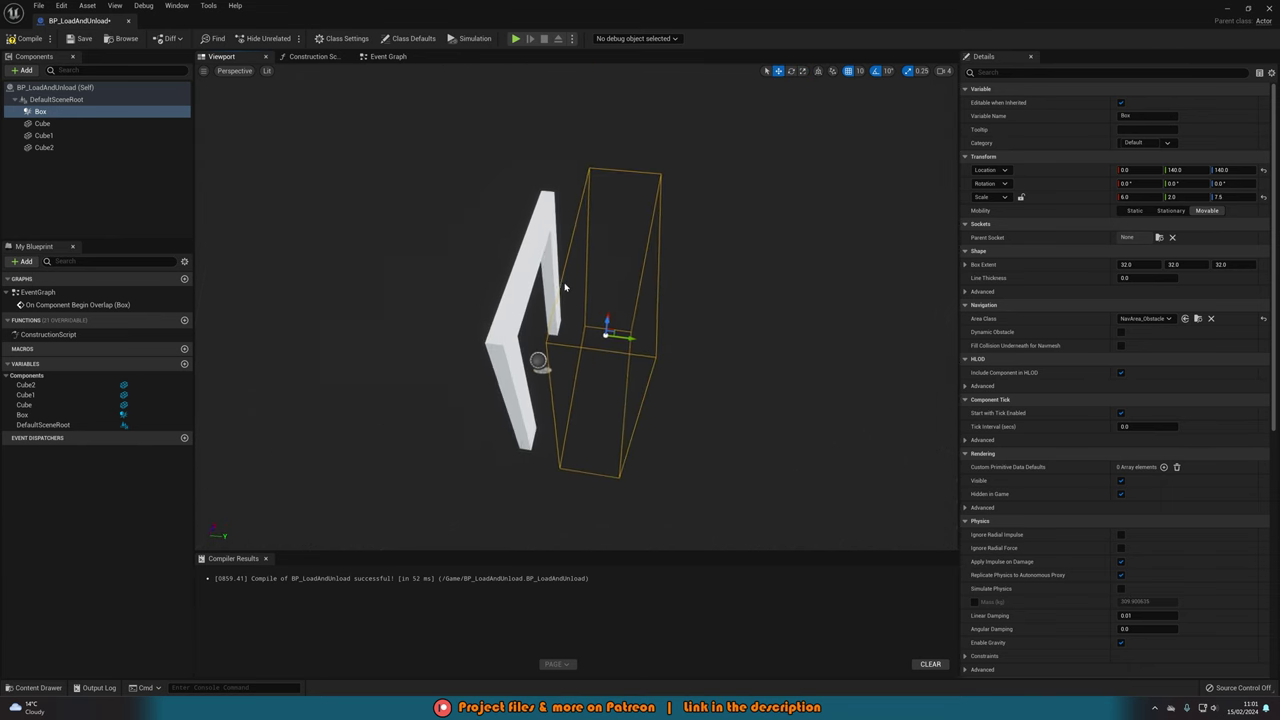
{"action": "left_click_drag", "start_coordinate": [628, 338], "coordinate": [644, 340]}
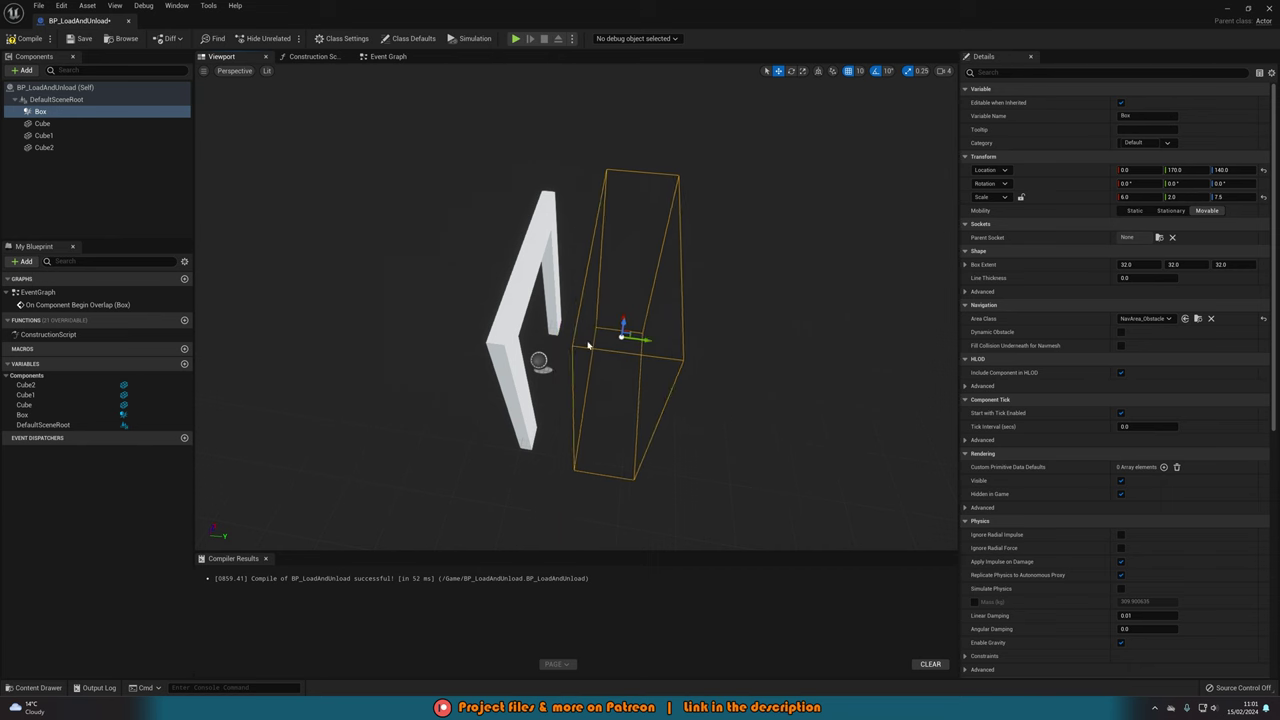
Step: Rename the Box component in front of the door frame as Entry Box
{"action": "right_click_drag", "start_coordinate": [588, 345], "coordinate": [450, 345]}
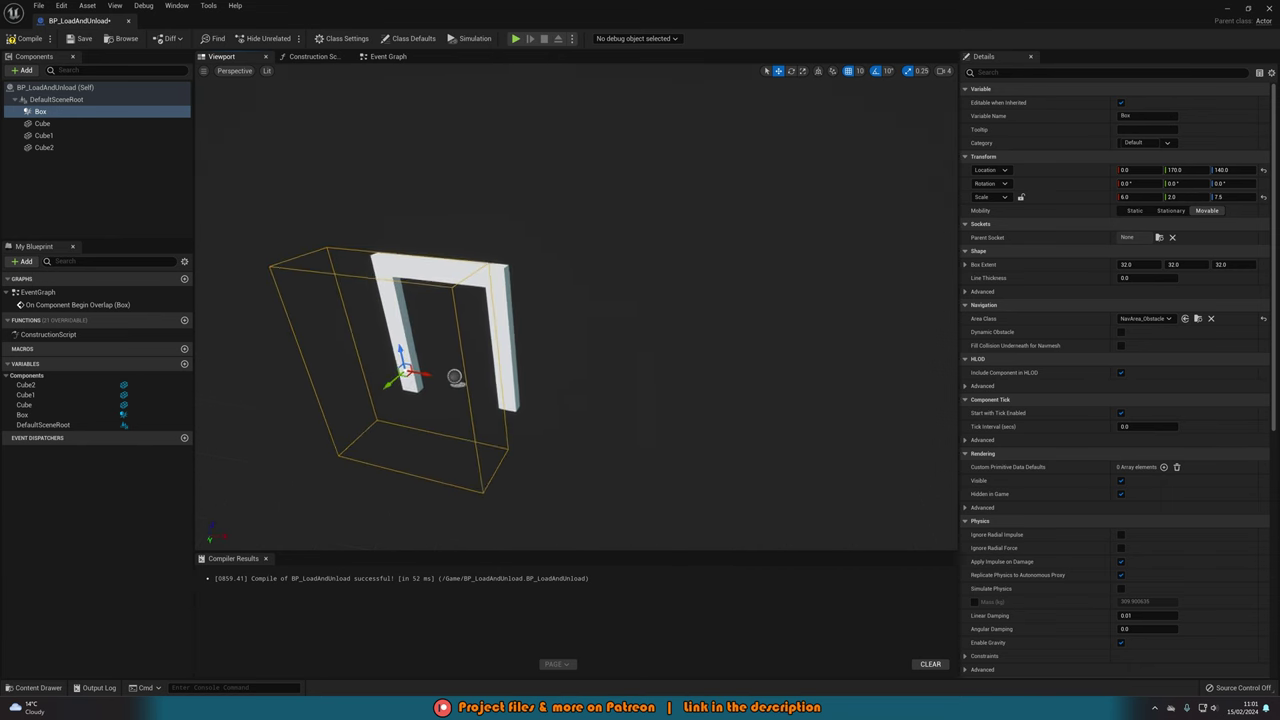
{"action": "mouse_move", "coordinate": [606, 314]}
{"action": "right_mouse_down"}
{"action": "mouse_move", "coordinate": [560, 318]}
{"action": "mouse_move", "coordinate": [640, 318]}
{"action": "mouse_move", "coordinate": [606, 314]}
{"action": "right_mouse_up"}
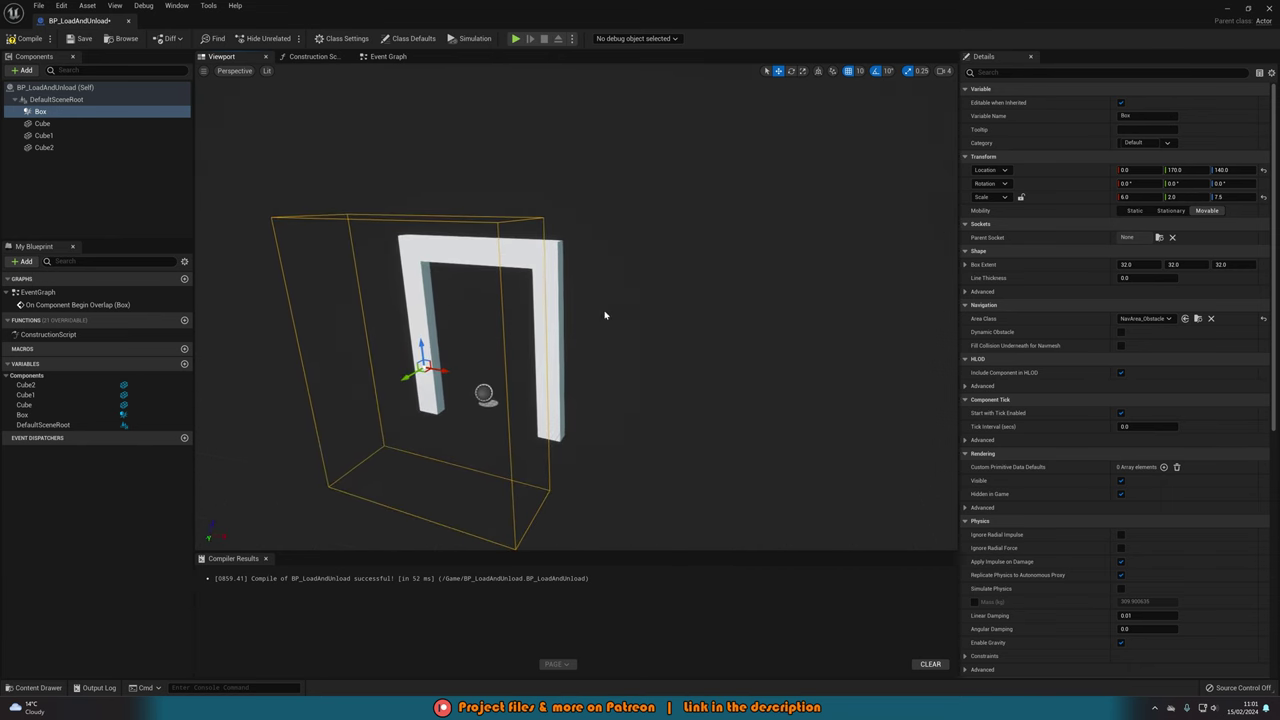
{"action": "left_click", "coordinate": [50, 112]}
{"action": "left_click", "coordinate": [55, 113]}
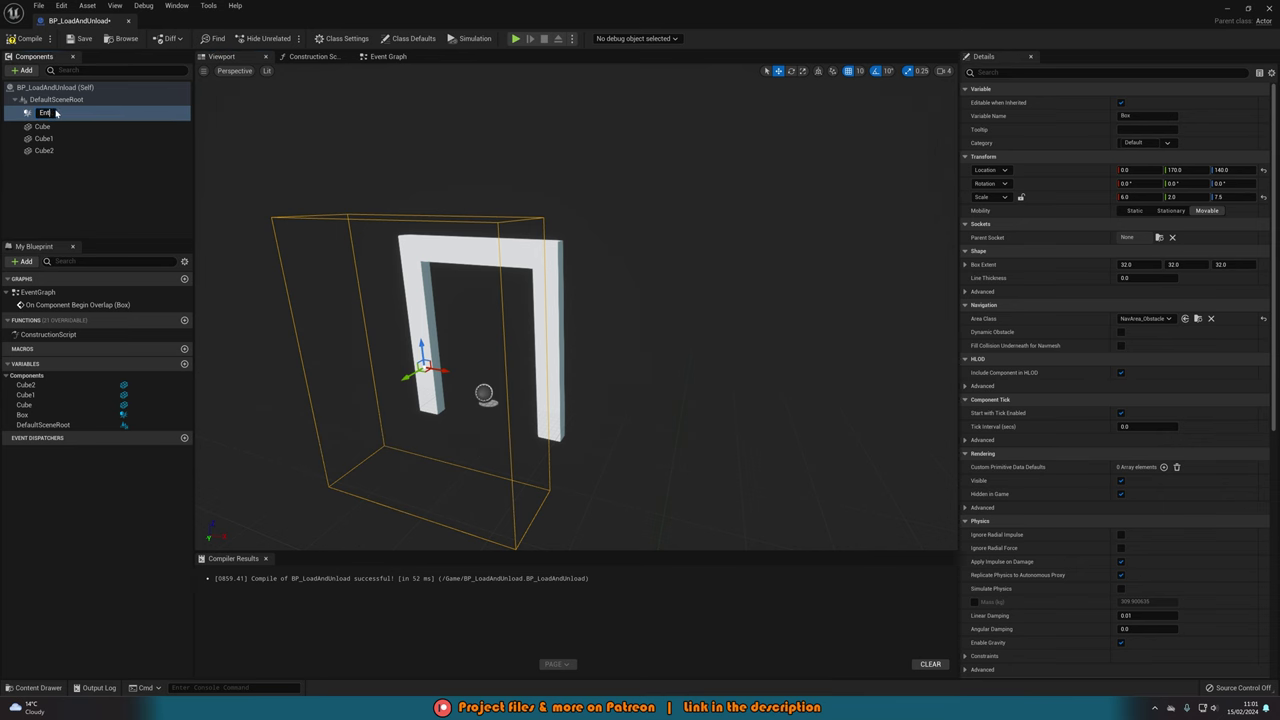
{"action": "type", "text": "Entry Box"}
{"action": "key", "text": "Return"}
{"action": "left_click", "coordinate": [85, 176]}
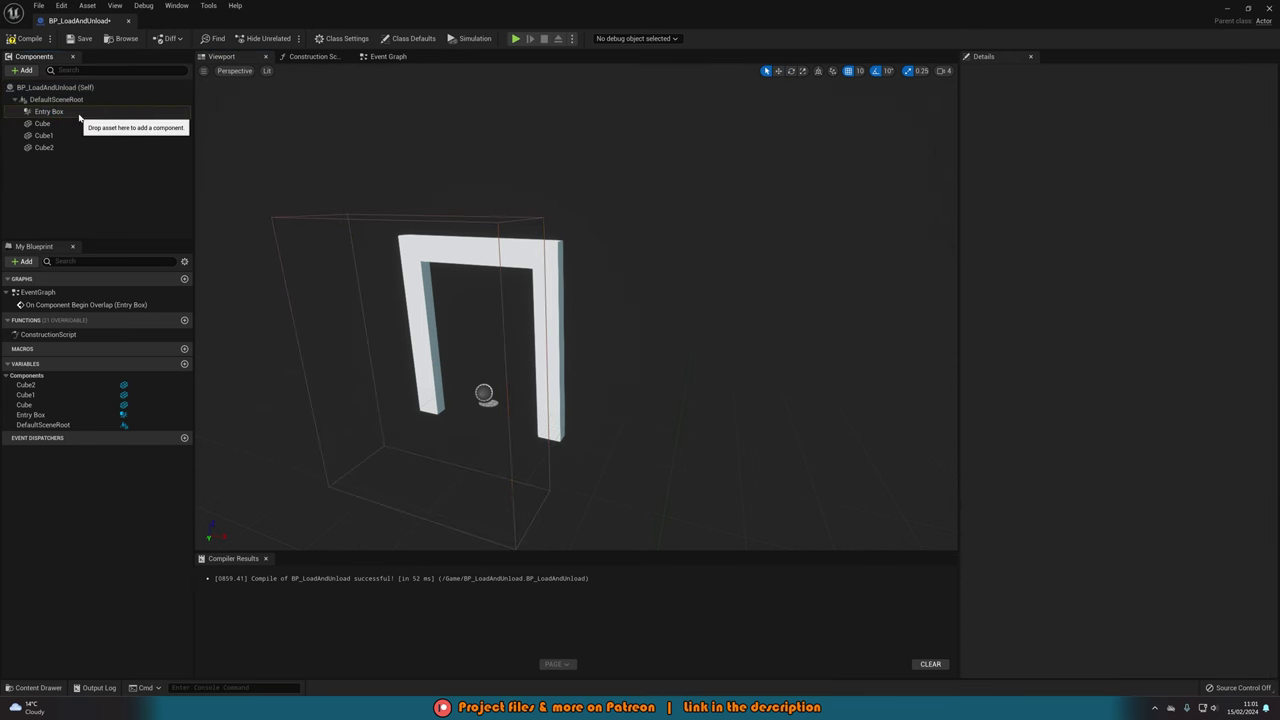
Step: Duplicate Entry Box, move the copy to the other side of the frame at Y -230, and rename it Exit Box
{"action": "left_click", "coordinate": [78, 114]}
{"action": "key", "text": "ctrl+d"}
{"action": "left_click_drag", "start_coordinate": [409, 375], "coordinate": [546, 294]}
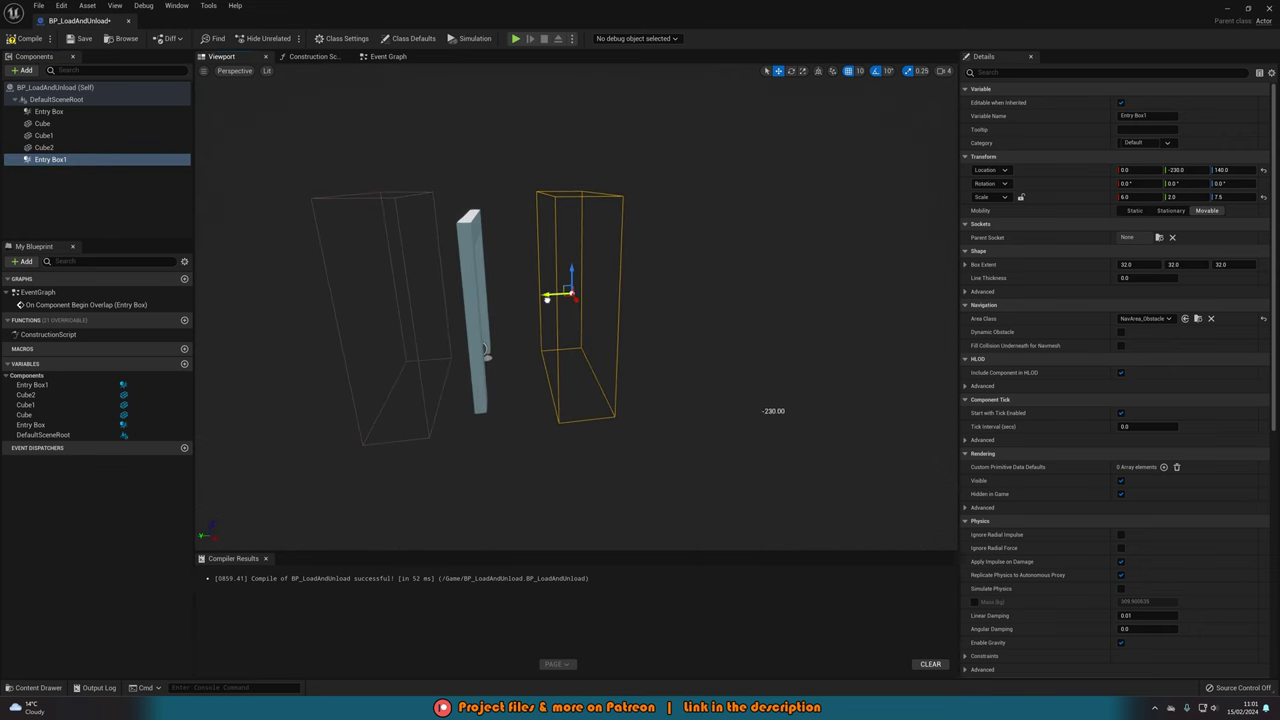
{"action": "double_click", "coordinate": [76, 162]}
{"action": "type", "text": "Exit B"}
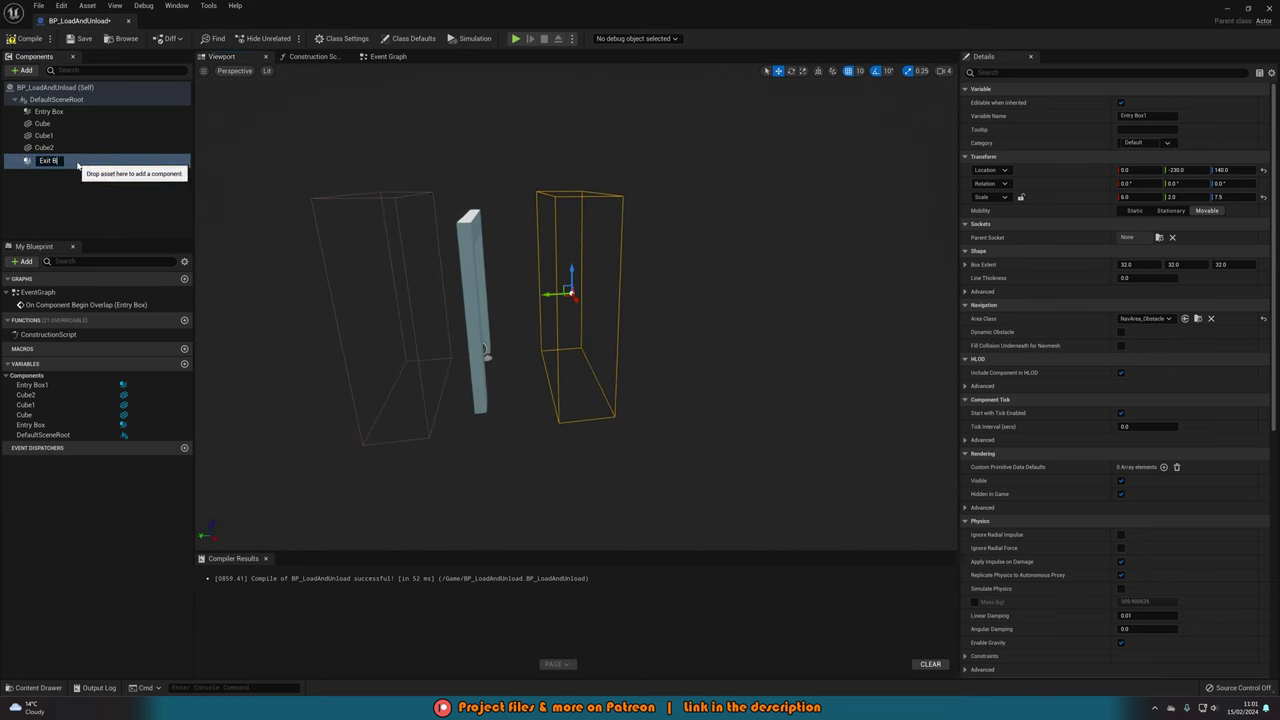
{"action": "type", "text": "ox"}
{"action": "key", "text": "Return"}
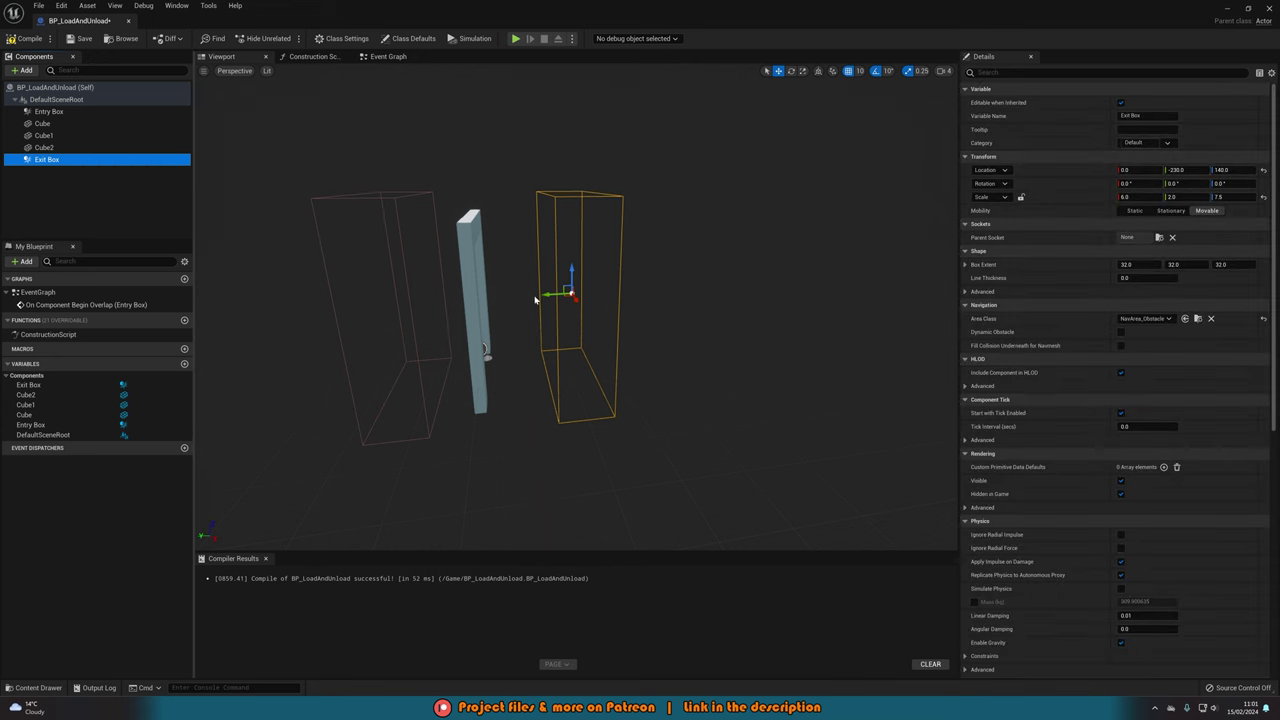
Step: Add an Arrow component, rotate it 90° about Z to point toward Entry Box, and move it to Y 60
{"action": "right_click_drag", "start_coordinate": [594, 308], "coordinate": [601, 305]}
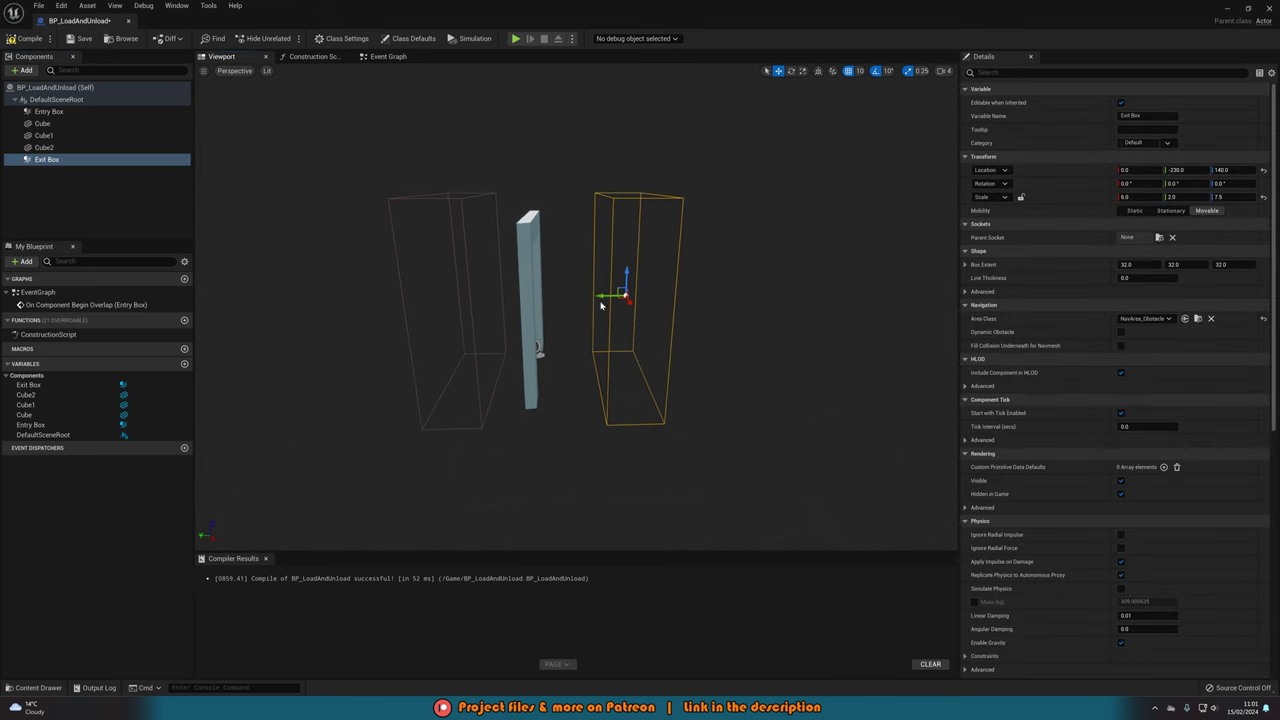
{"action": "left_click", "coordinate": [59, 185]}
{"action": "left_click", "coordinate": [16, 70]}
{"action": "type", "text": "arrow"}
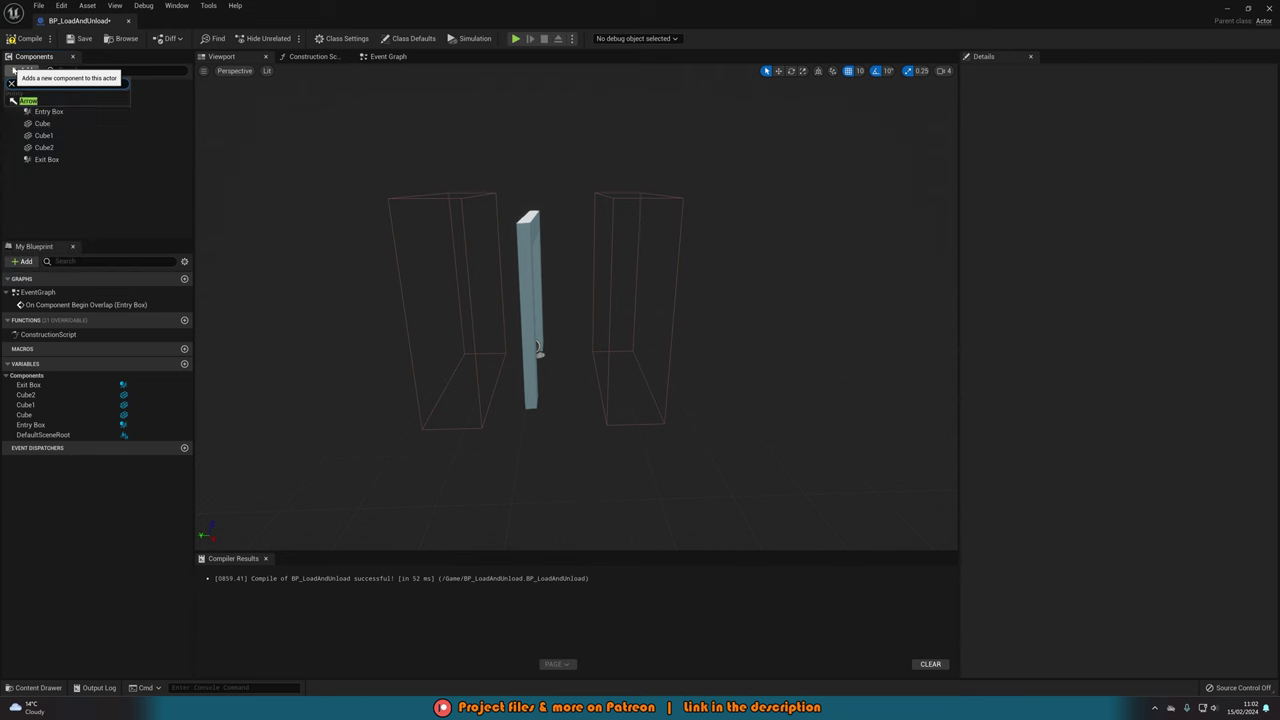
{"action": "left_click", "coordinate": [50, 102]}
{"action": "key", "text": "Return"}
{"action": "mouse_move", "coordinate": [450, 285]}
{"action": "right_mouse_down"}
{"action": "mouse_move", "coordinate": [420, 286]}
{"action": "mouse_move", "coordinate": [470, 296]}
{"action": "right_mouse_up"}
{"action": "key", "text": "w"}
{"action": "key", "text": "a"}
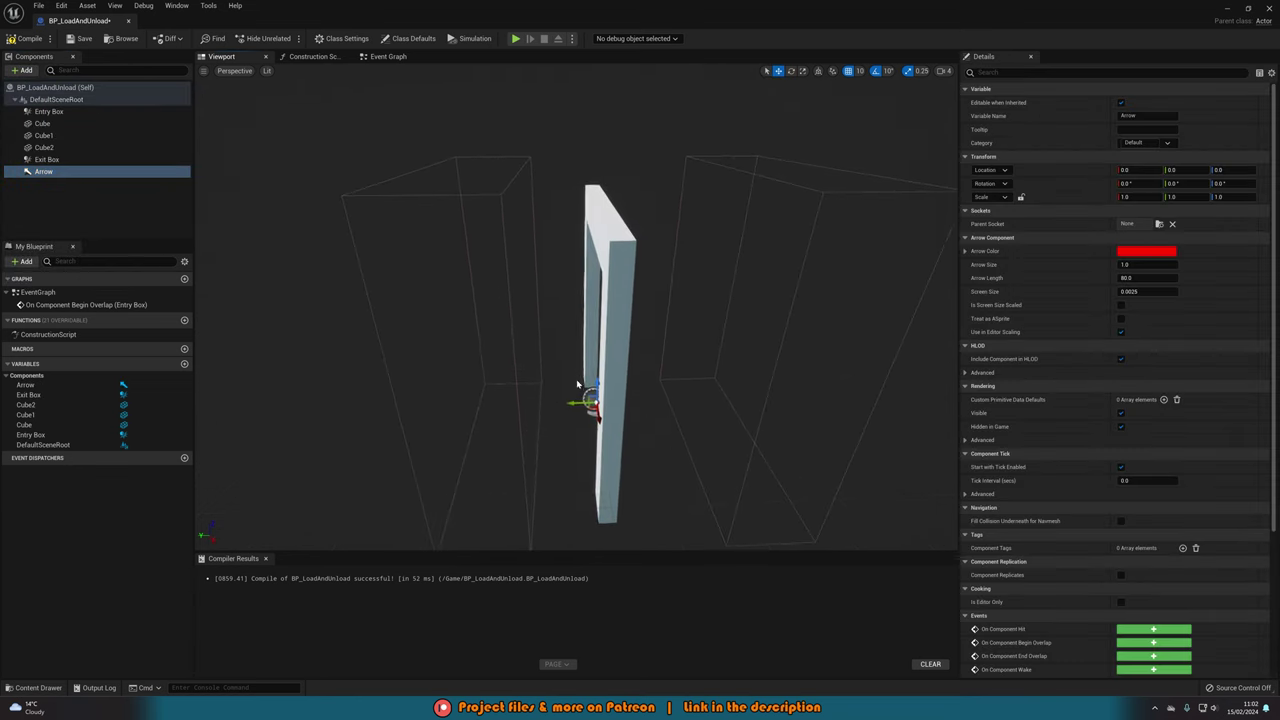
{"action": "key", "text": "e"}
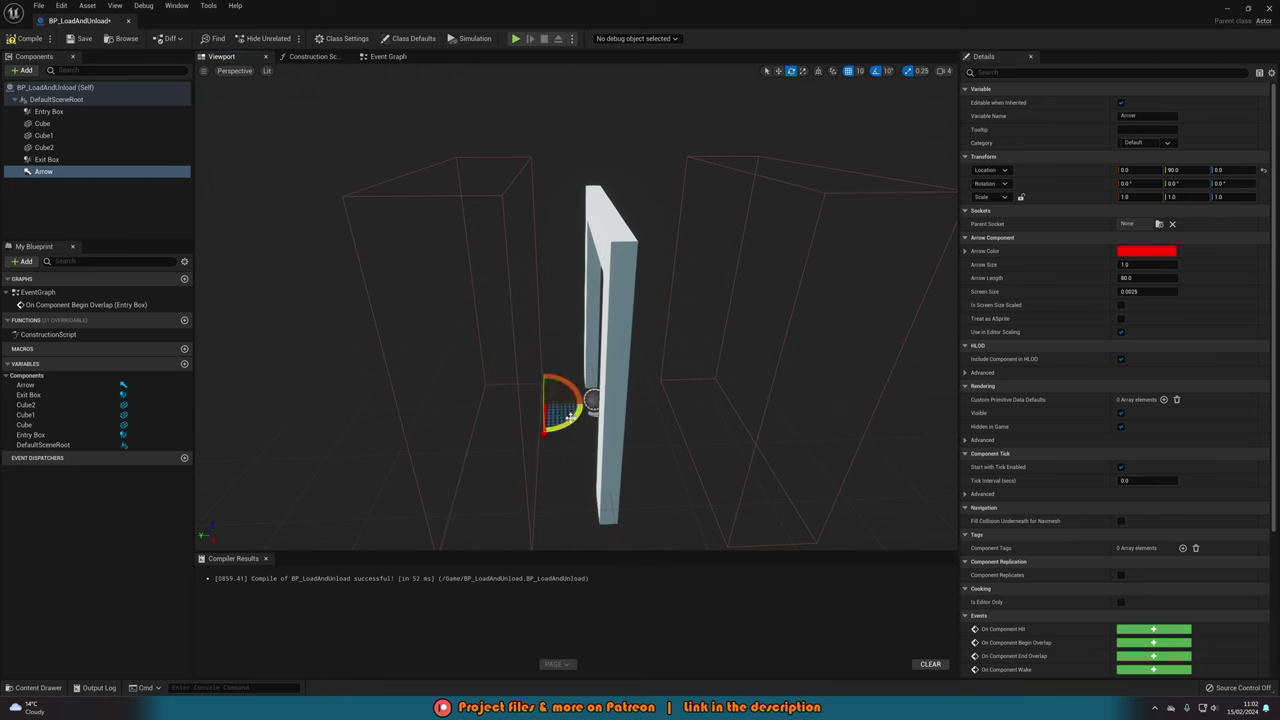
{"action": "left_click_drag", "start_coordinate": [570, 414], "coordinate": [494, 414]}
{"action": "key", "text": "w"}
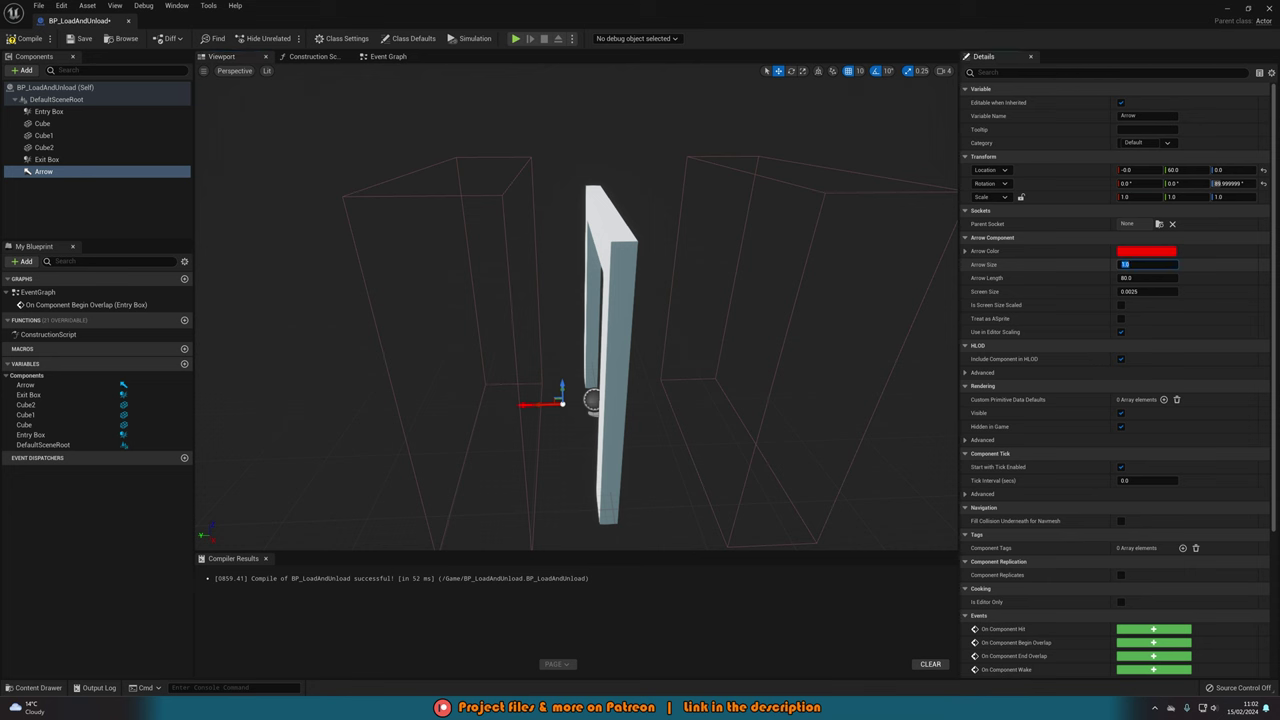
Step: Set the arrow's size to 5 and raise it to Z 110, then compile and save BP_LoadAndUnload
{"action": "type", "text": "5"}
{"action": "key", "text": "Return"}
{"action": "left_click_drag", "start_coordinate": [562, 390], "coordinate": [513, 364]}
{"action": "right_click_drag", "start_coordinate": [504, 334], "coordinate": [512, 341]}
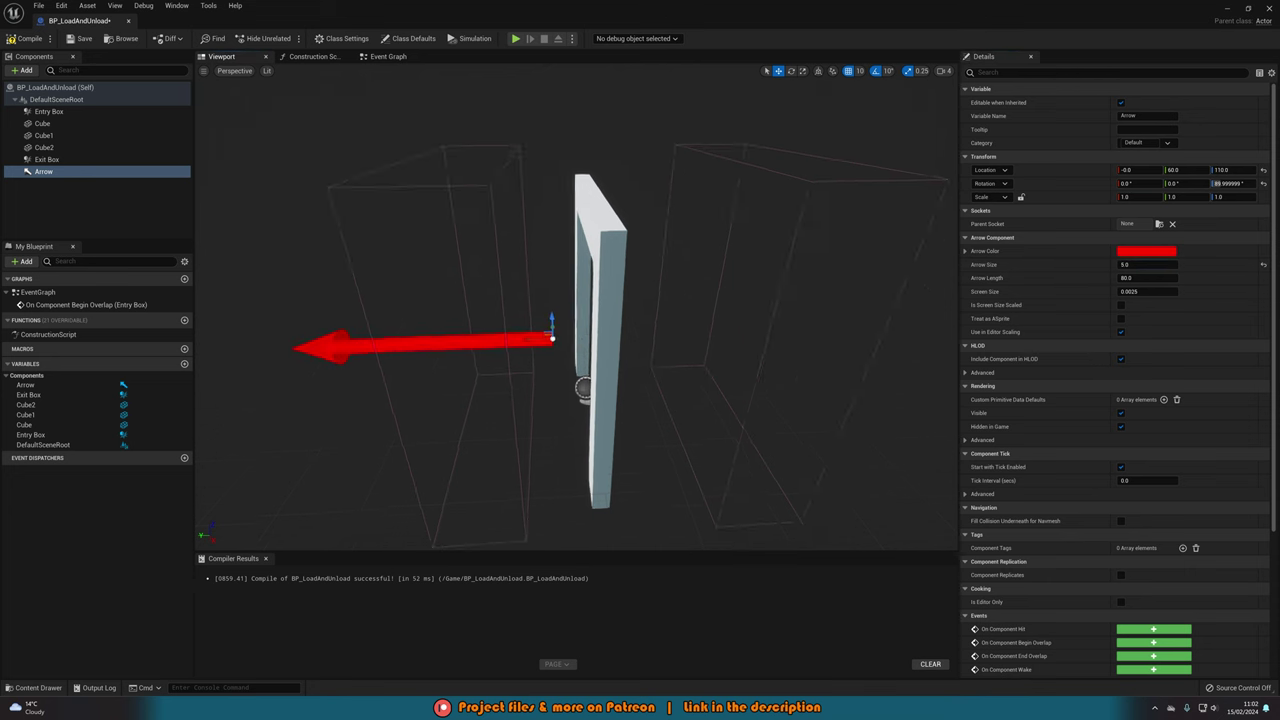
{"action": "scroll", "coordinate": [504, 334], "scroll_direction": "down", "scroll_amount": 4}
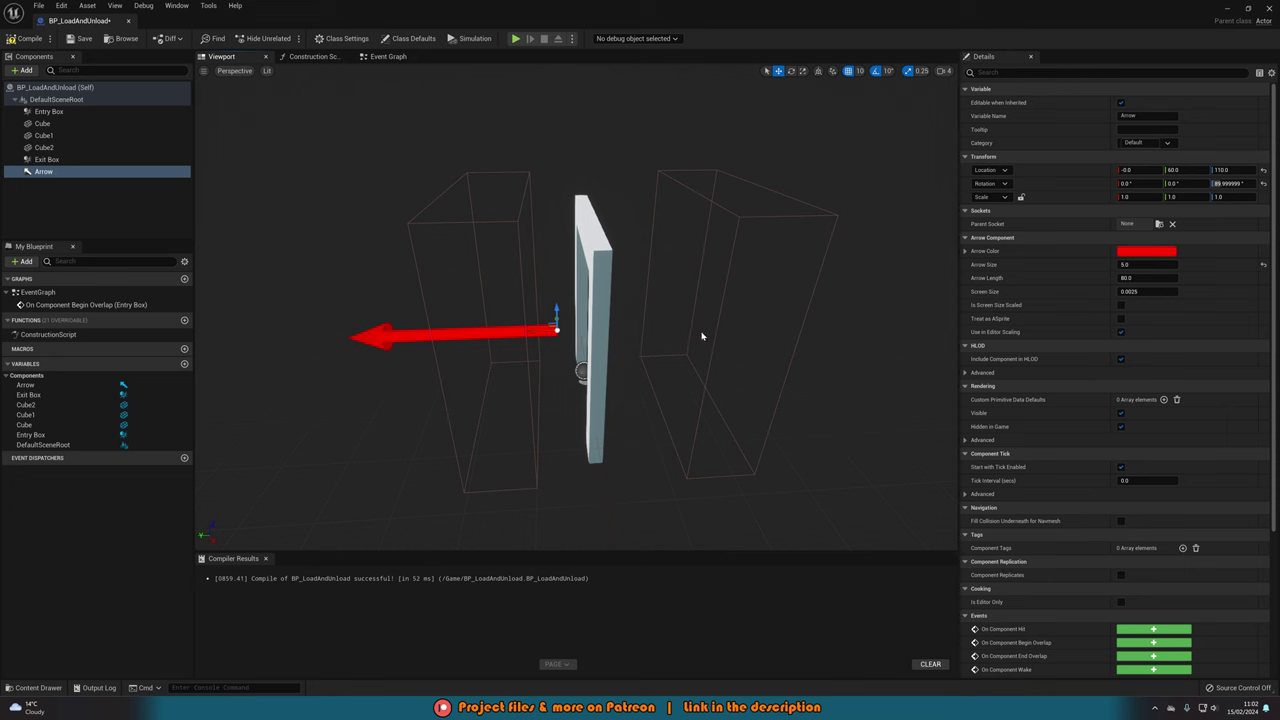
{"action": "left_click_drag", "start_coordinate": [507, 325], "coordinate": [468, 325], "text": "alt"}
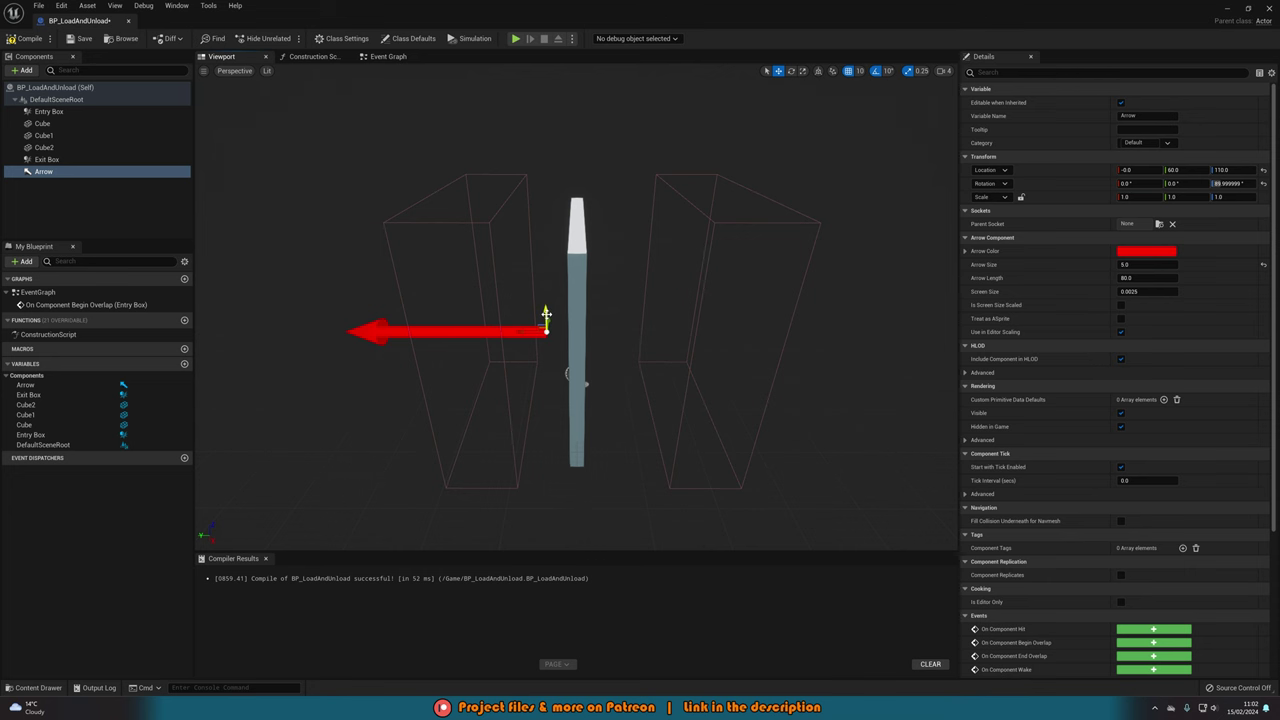
{"action": "left_click", "coordinate": [25, 38]}
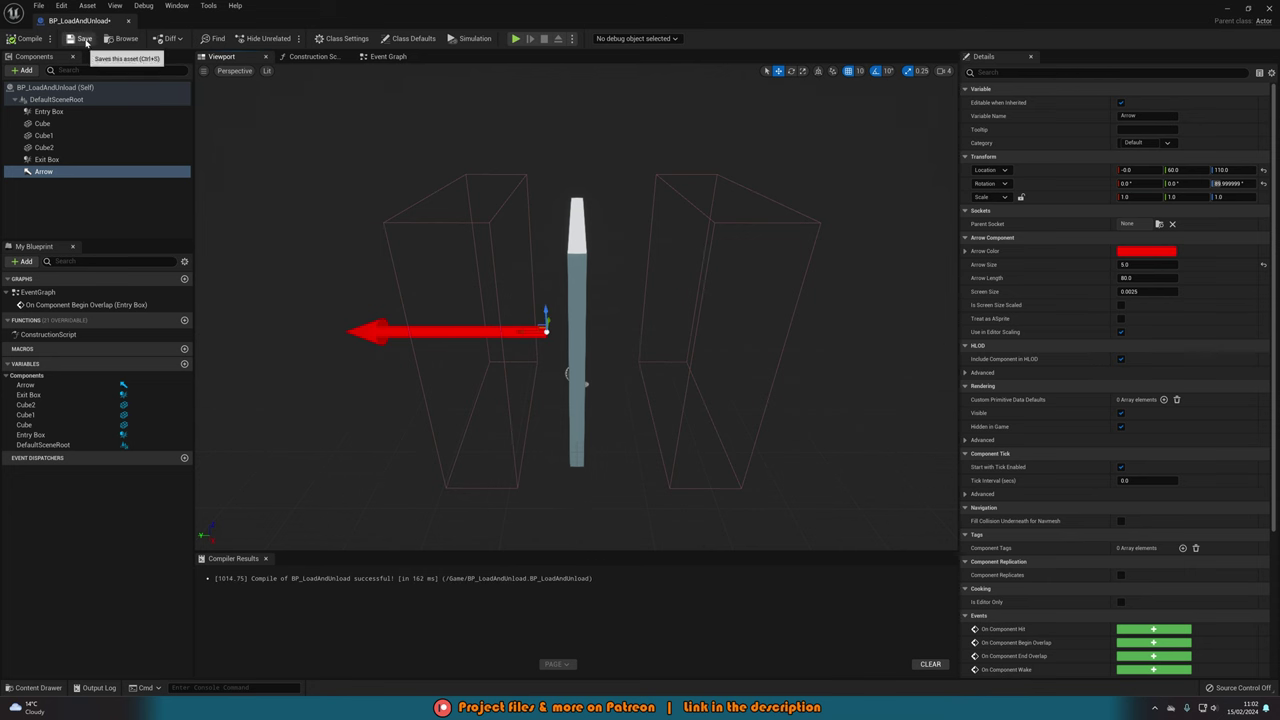
Step: Add an On Component Begin Overlap event for Exit Box and connect it to an Unload Stream Level (by Name) node
{"action": "left_click", "coordinate": [391, 57]}
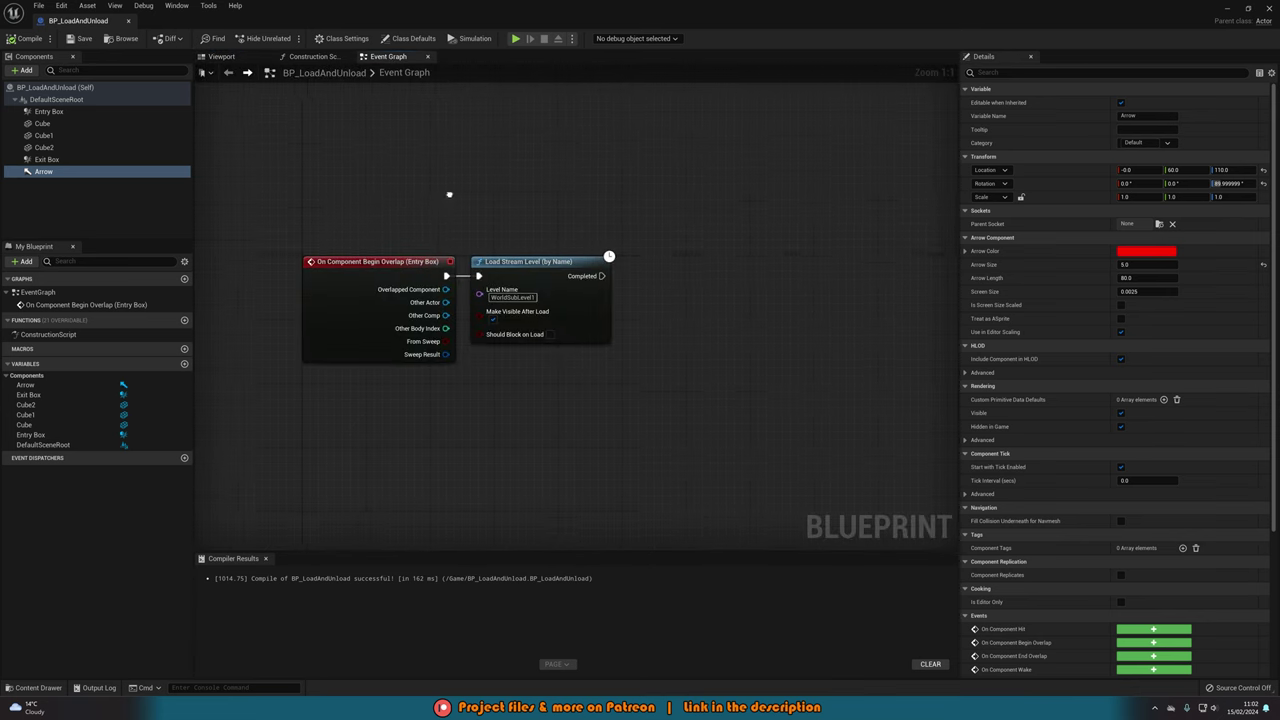
{"action": "right_click", "coordinate": [56, 160]}
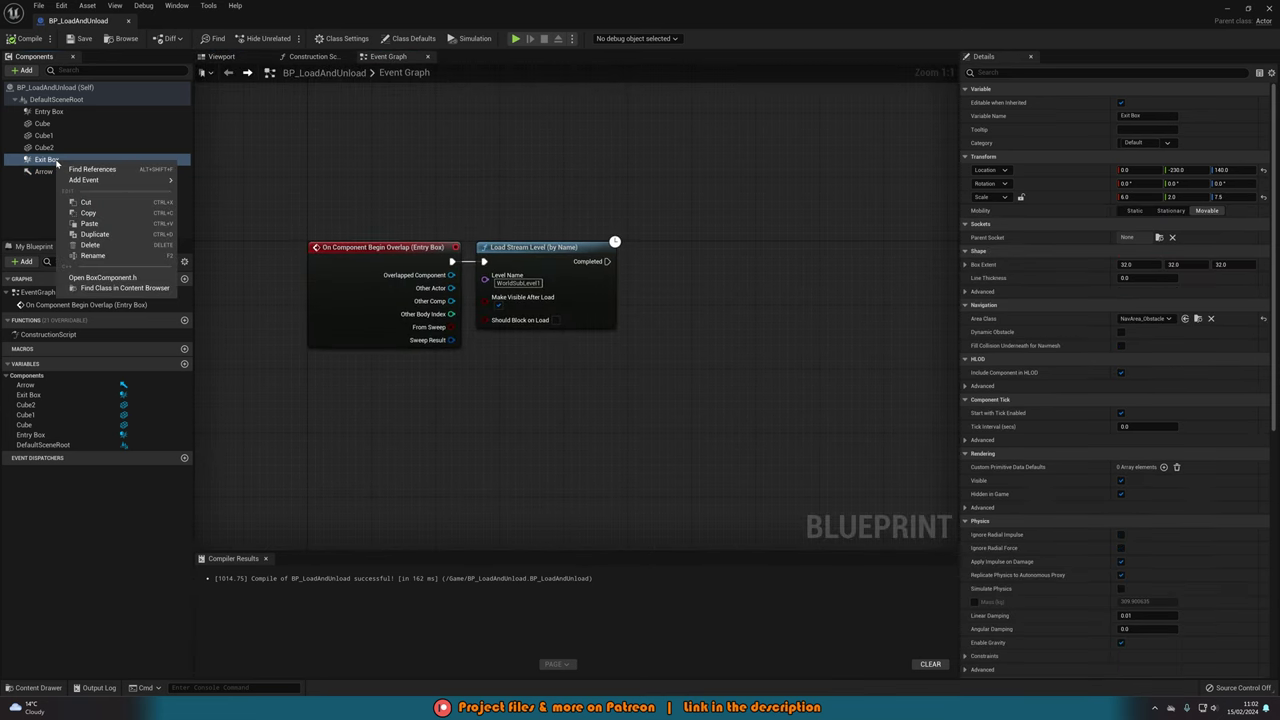
{"action": "mouse_move", "coordinate": [112, 181]}
{"action": "left_click", "coordinate": [237, 205]}
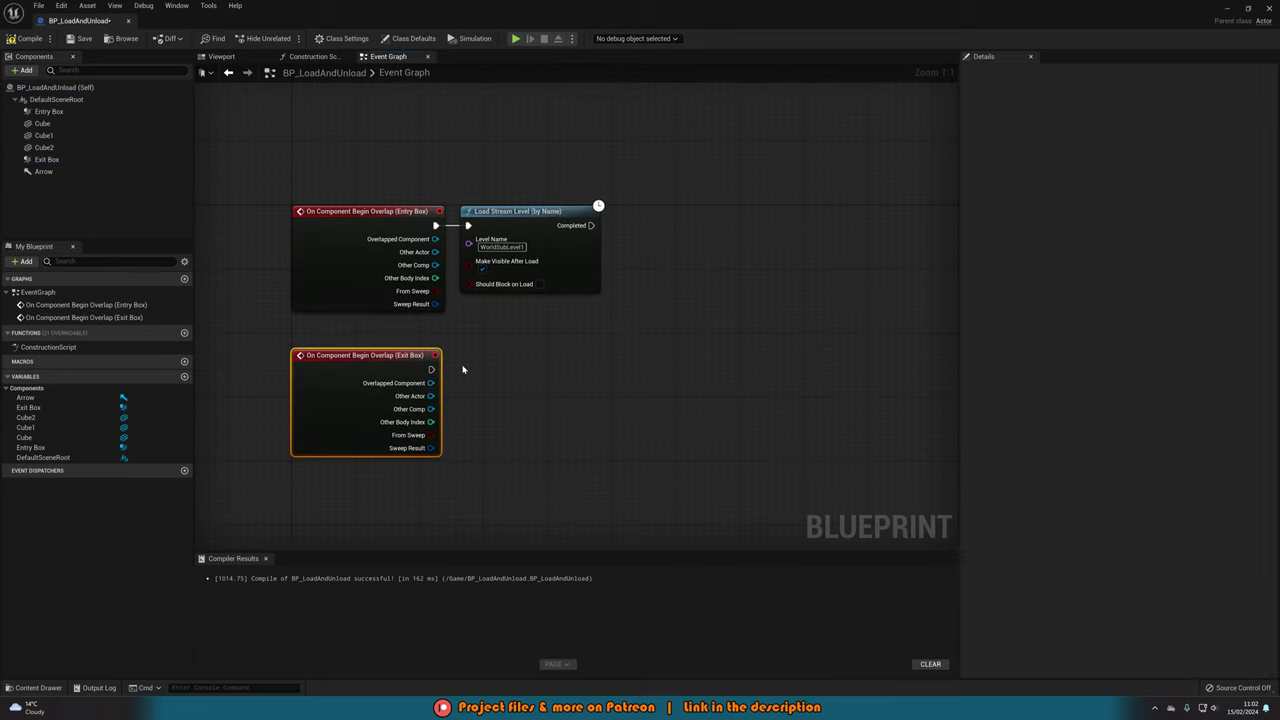
{"action": "left_click_drag", "start_coordinate": [431, 369], "coordinate": [467, 368]}
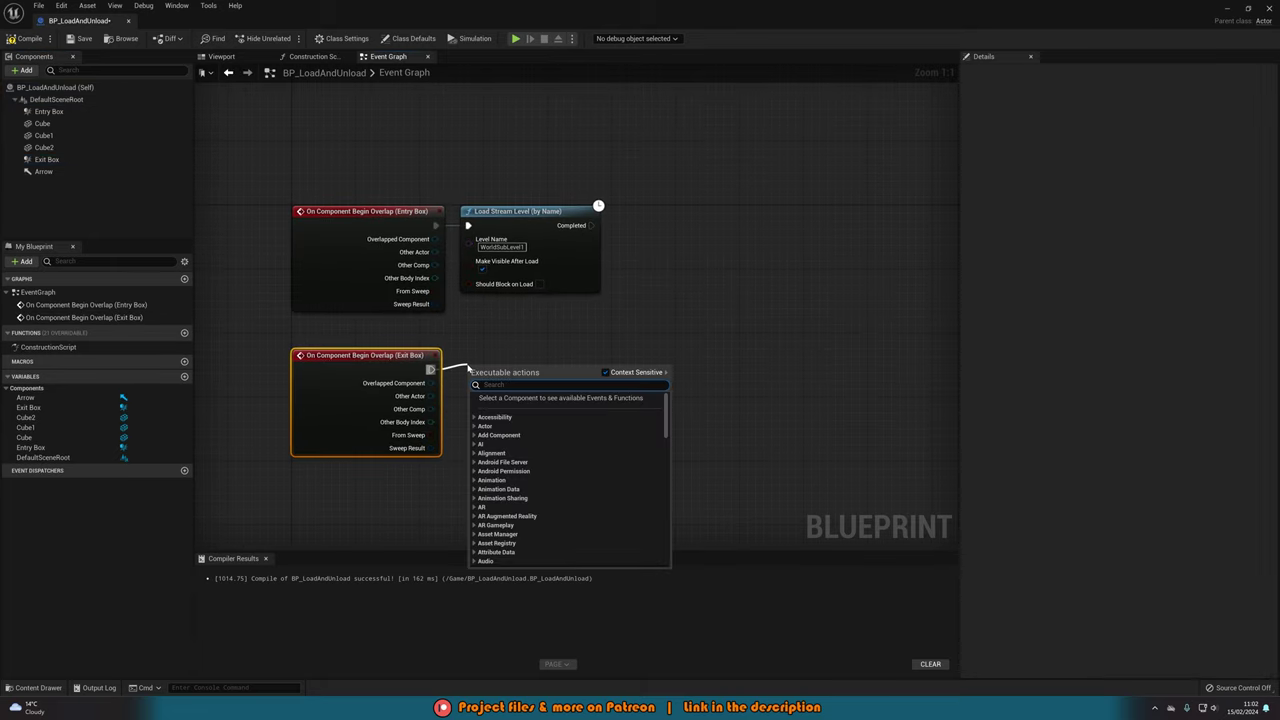
{"action": "type", "text": "unload st"}
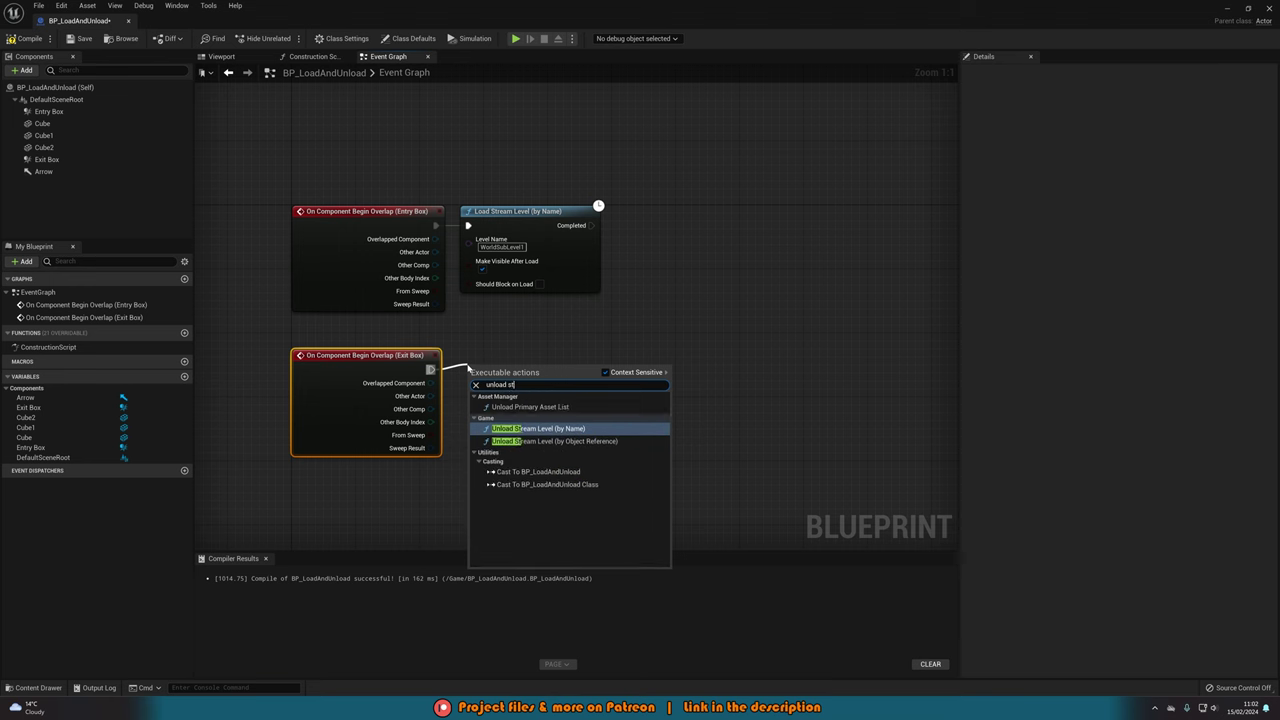
{"action": "type", "text": "r"}
{"action": "key", "text": "Return"}
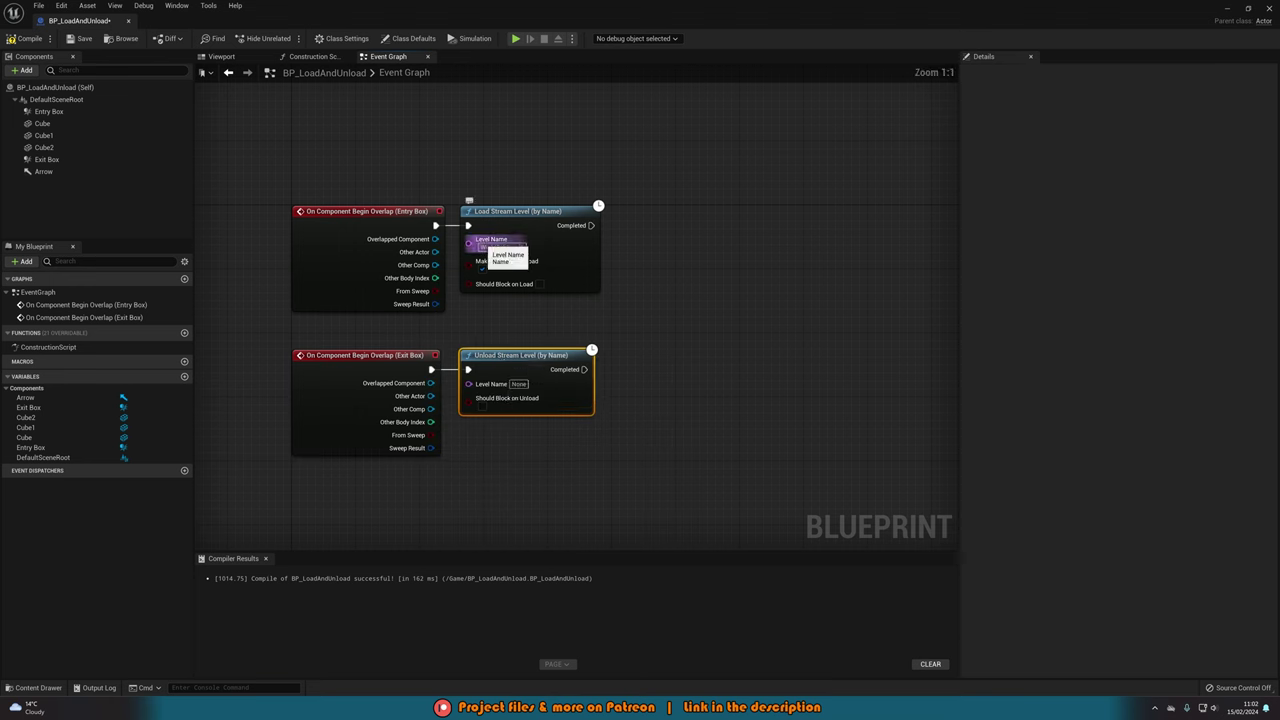
Step: Set the unload node's Level Name to WorldSubLevel1 and the load node's Level Name to WorldSubLevel2
{"action": "right_click_drag", "start_coordinate": [516, 320], "coordinate": [495, 332]}
{"action": "left_click", "coordinate": [499, 397]}
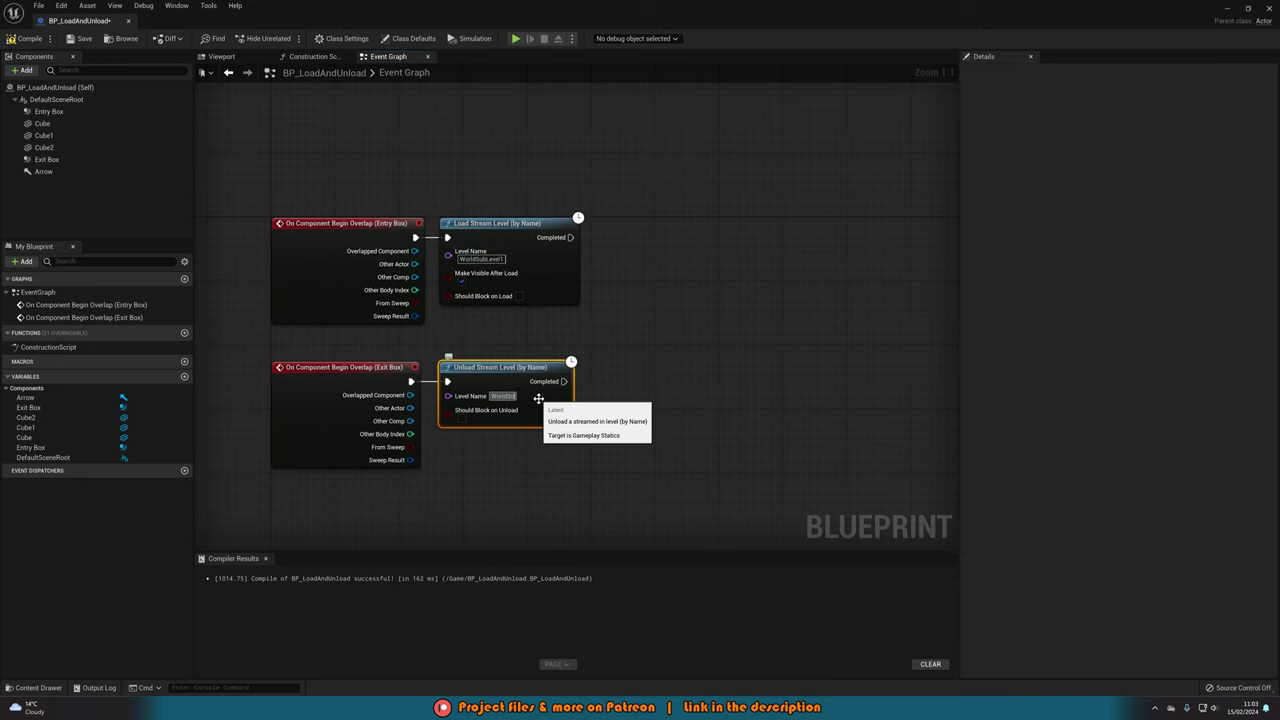
{"action": "type", "text": "WorldSubLevel1"}
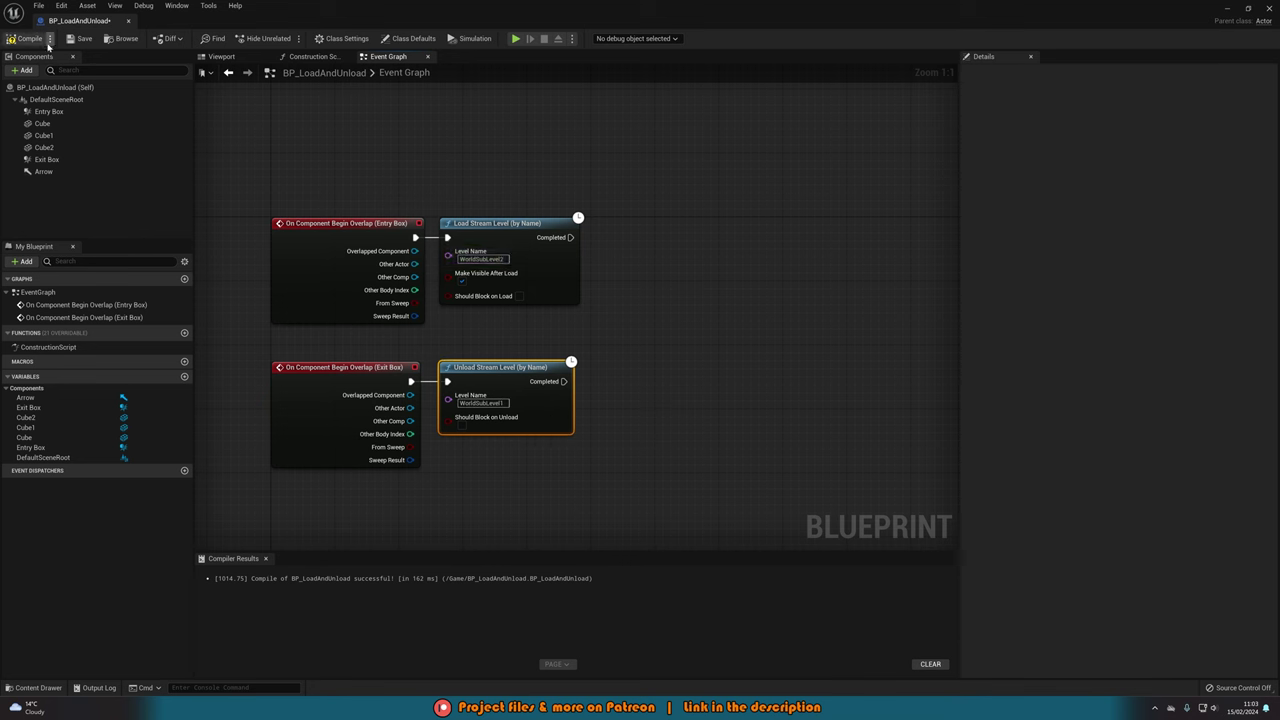
Step: Compile BP_LoadAndUnload, return to WorldMain, and select the placed BP_LoadAndUnload actor
{"action": "left_click", "coordinate": [25, 38]}
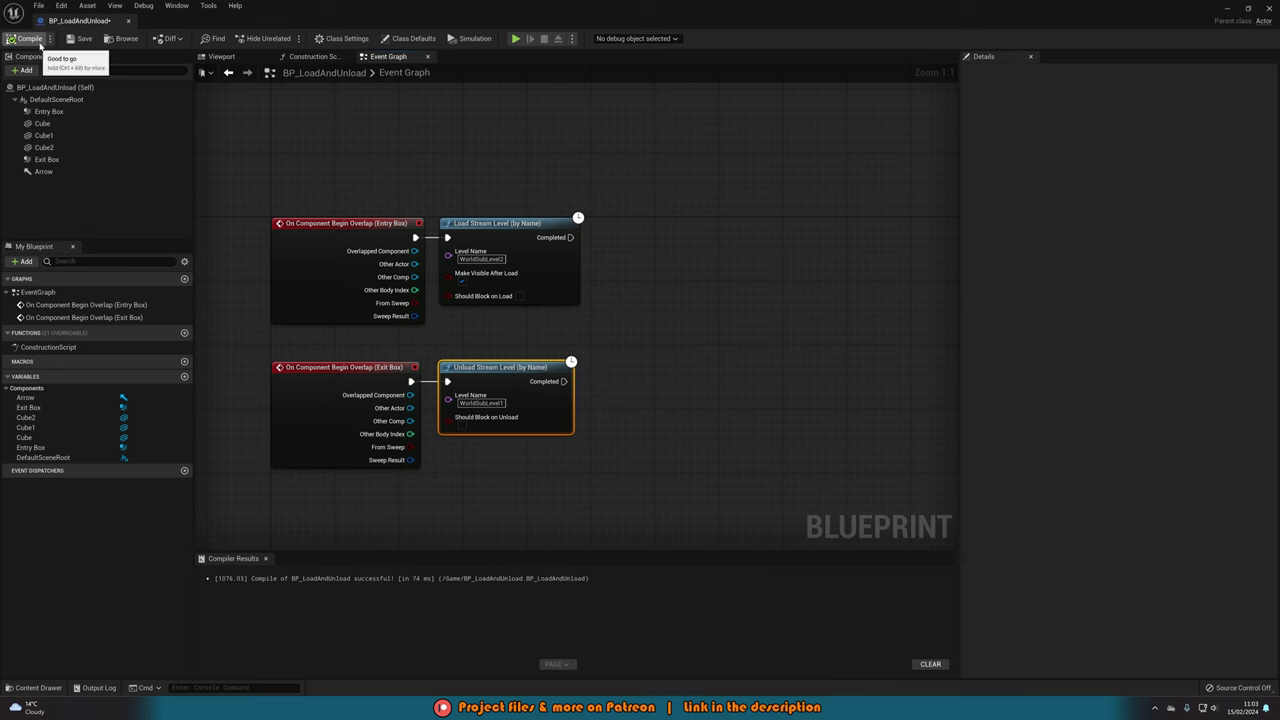
{"action": "left_click", "coordinate": [1229, 9]}
{"action": "left_click", "coordinate": [398, 316]}
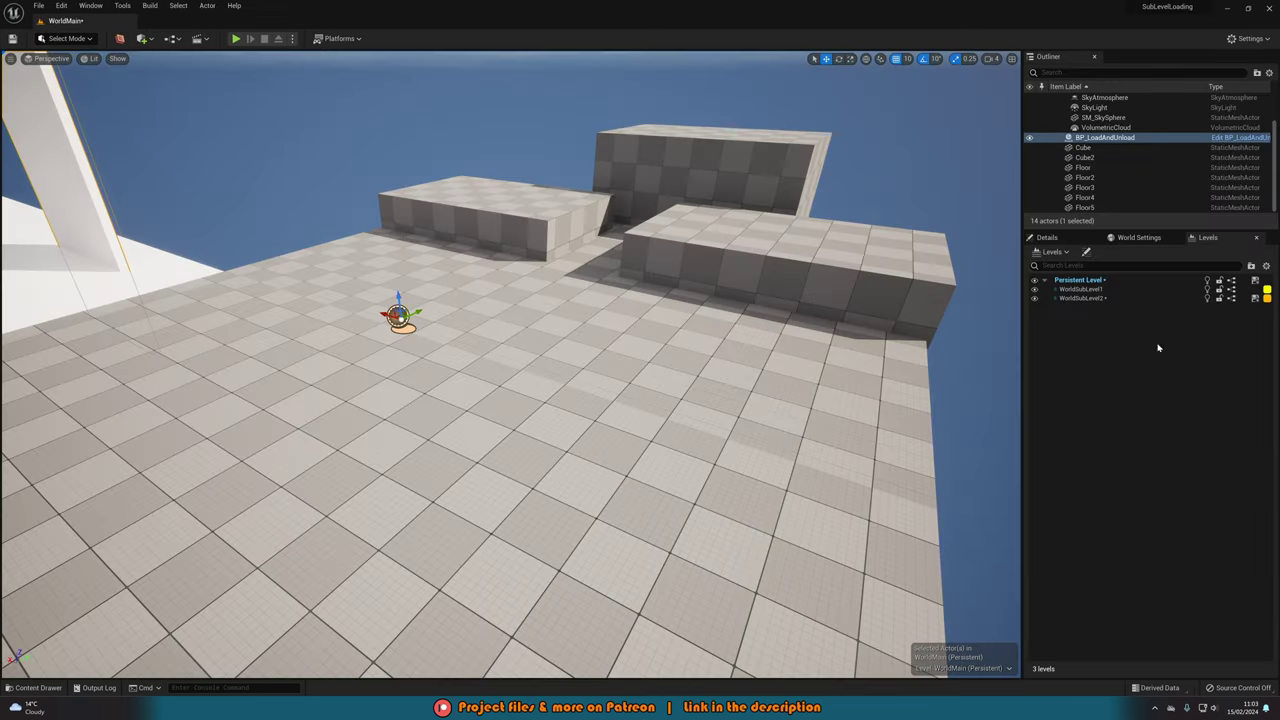
Step: Reset the placed BP_LoadAndUnload actor's scale to 1.0 on all axes and frame it in the viewport
{"action": "left_click", "coordinate": [1047, 237]}
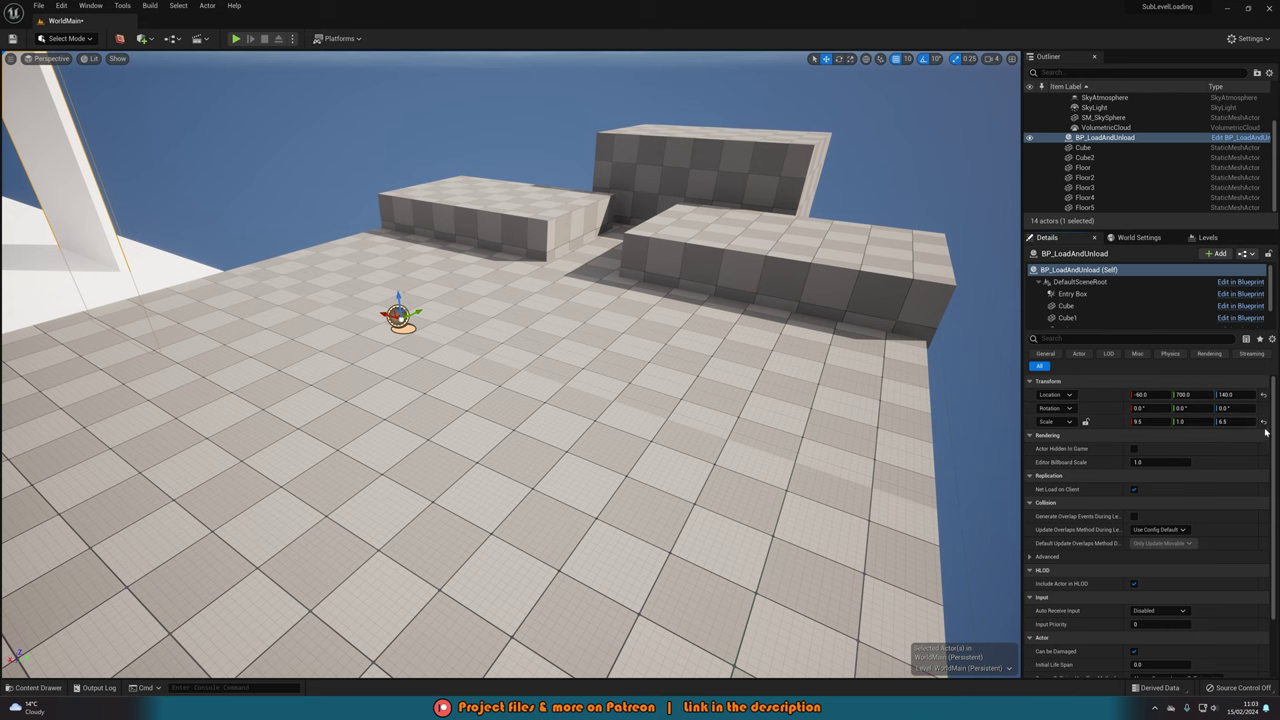
{"action": "left_click", "coordinate": [1263, 421]}
{"action": "key", "text": "f"}
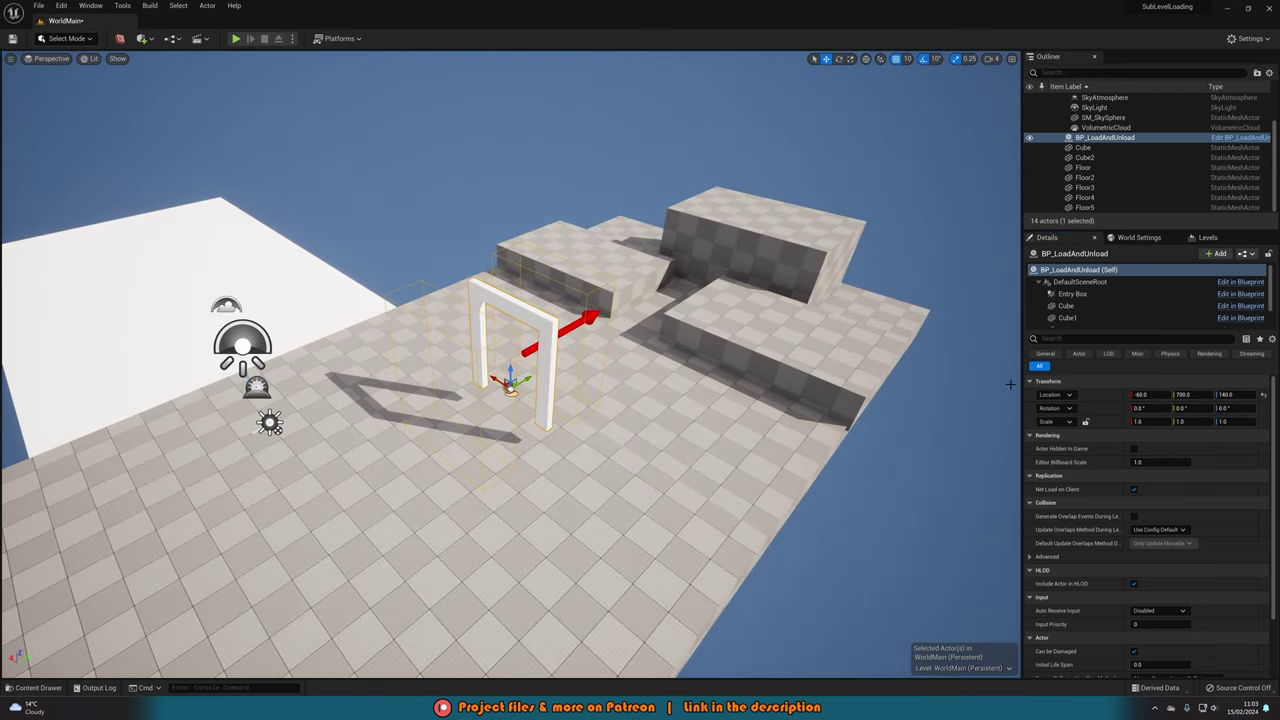
{"action": "right_click_drag", "start_coordinate": [811, 169], "coordinate": [840, 172]}
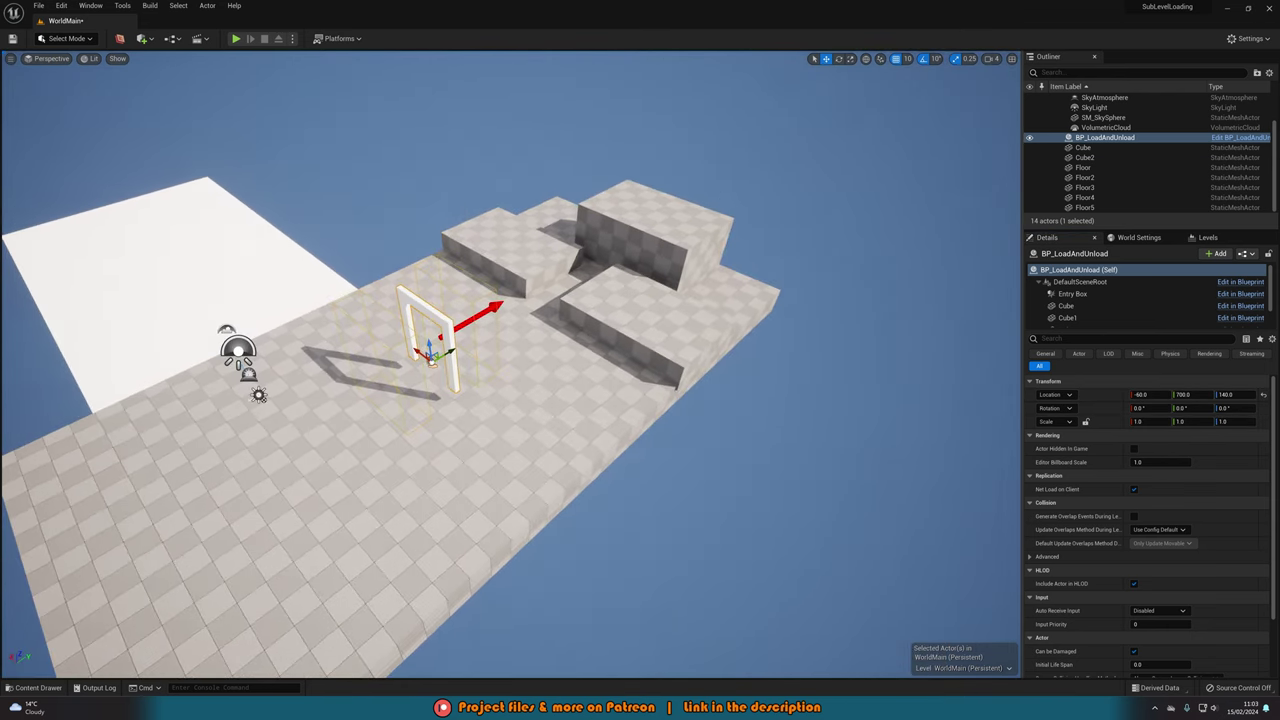
{"action": "right_click_drag", "start_coordinate": [706, 194], "coordinate": [750, 194]}
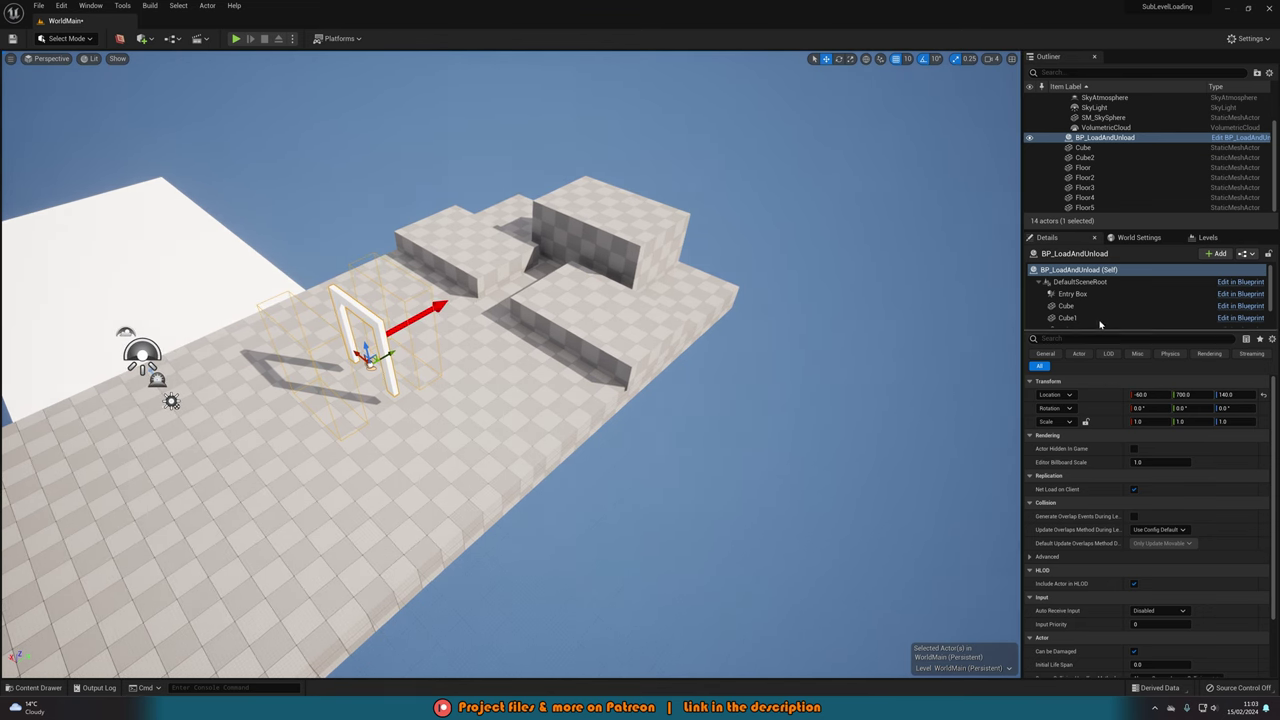
Step: Open the level details of WorldSubLevel2 and move the level along Y in viewport edit mode to beyond the obstacle blocks
{"action": "left_click", "coordinate": [1207, 237]}
{"action": "left_click", "coordinate": [1085, 254]}
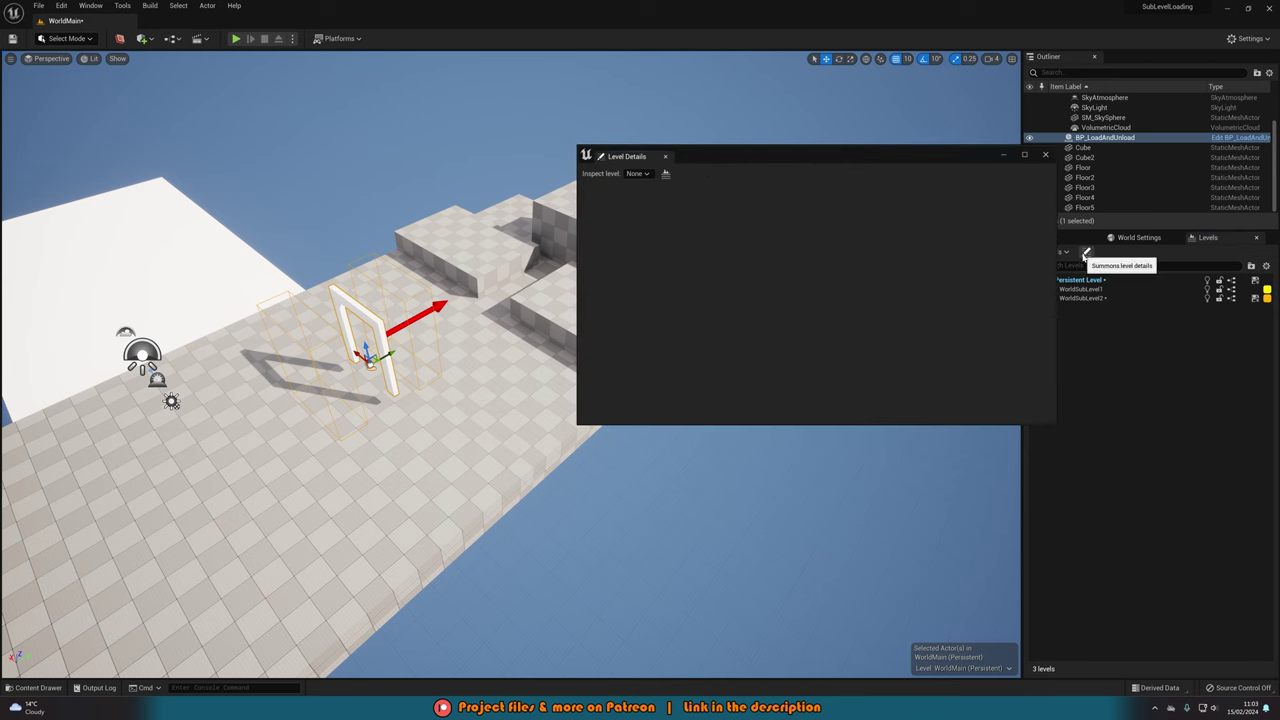
{"action": "left_click", "coordinate": [1082, 298]}
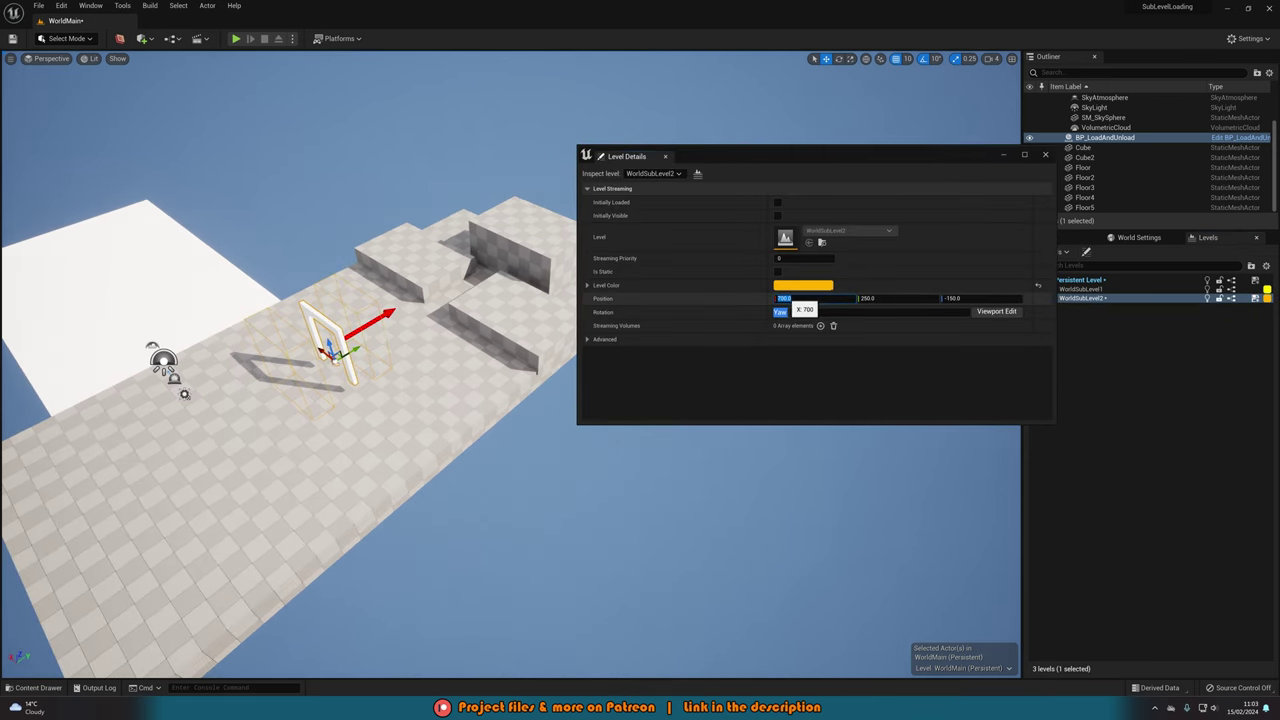
{"action": "left_click", "coordinate": [832, 297]}
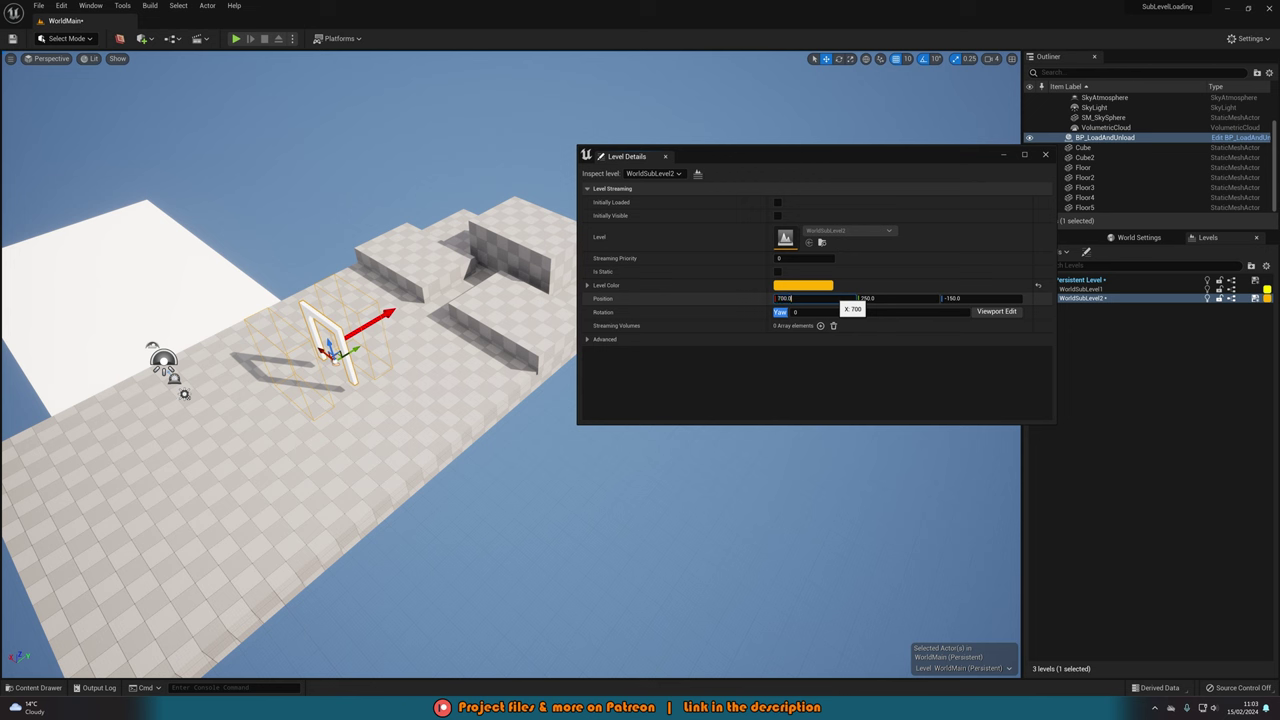
{"action": "left_click", "coordinate": [996, 312]}
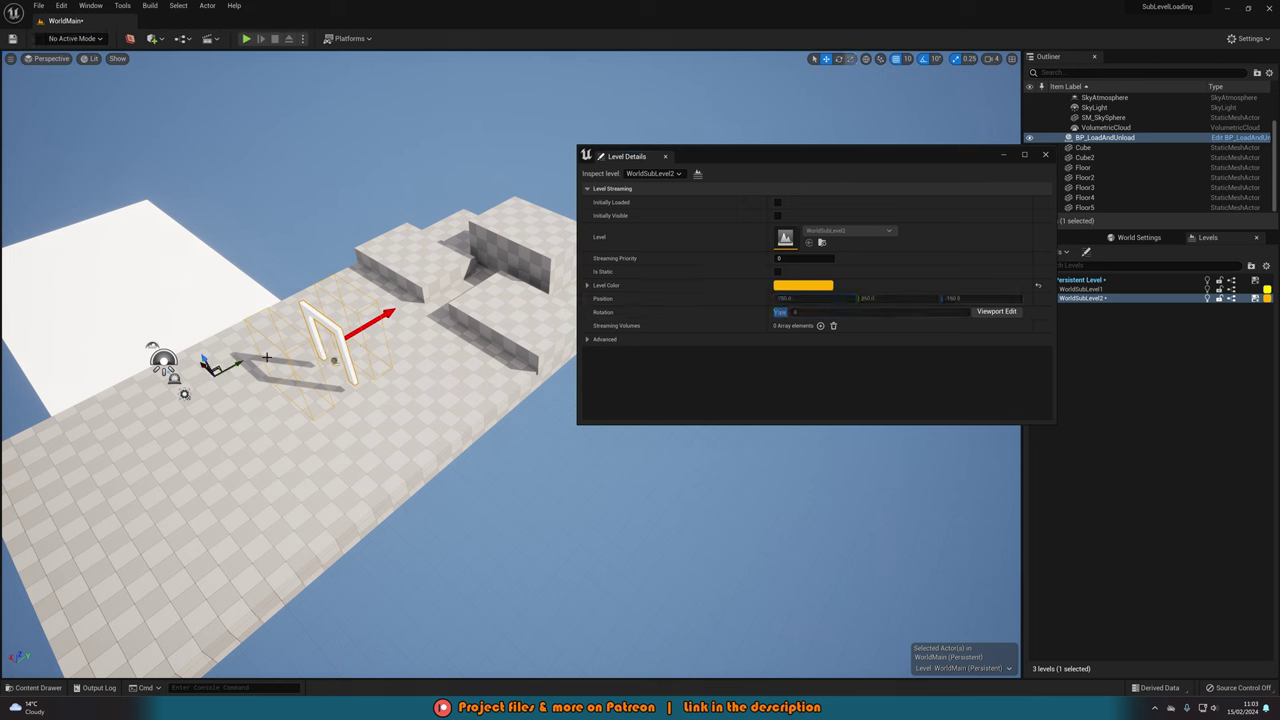
{"action": "left_click_drag", "start_coordinate": [225, 365], "coordinate": [507, 217]}
{"action": "right_click_drag", "start_coordinate": [507, 217], "coordinate": [630, 235]}
Step: Rotate WorldSubLevel2 to yaw 90, shift it to about X -60, Y 2510, and finish the viewport edit
{"action": "key", "text": "e"}
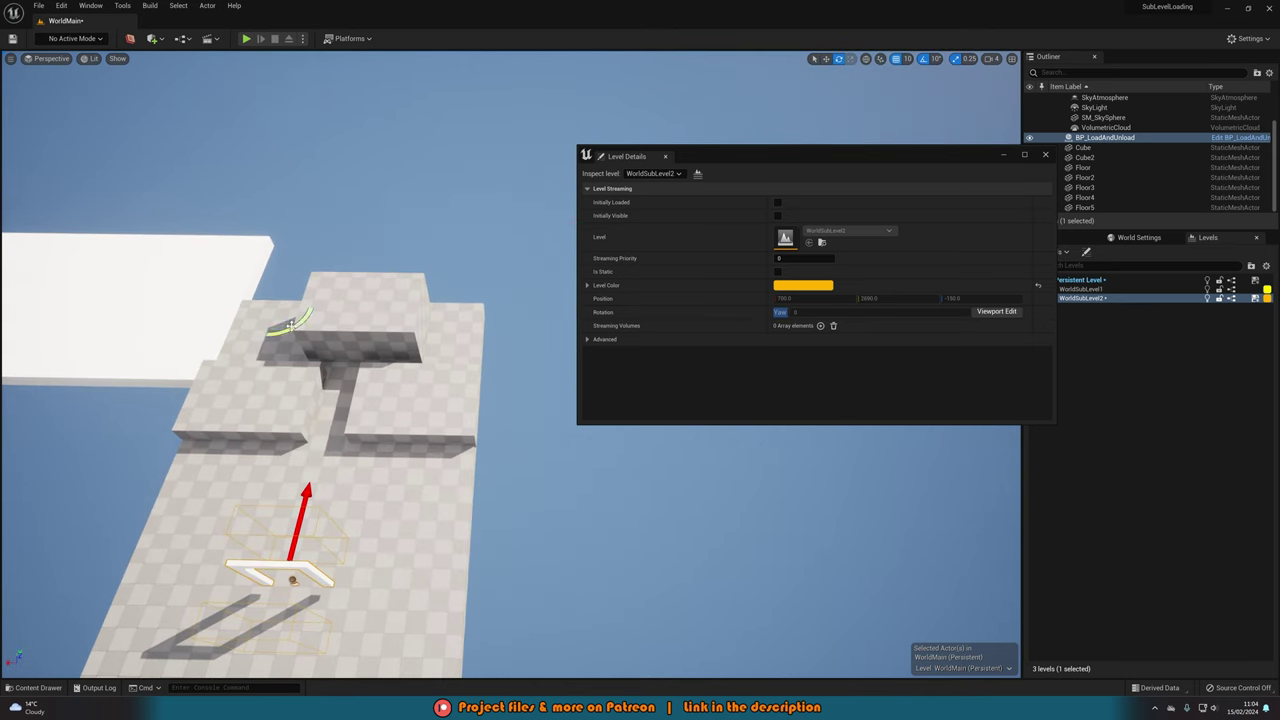
{"action": "left_click_drag", "start_coordinate": [291, 325], "coordinate": [240, 306]}
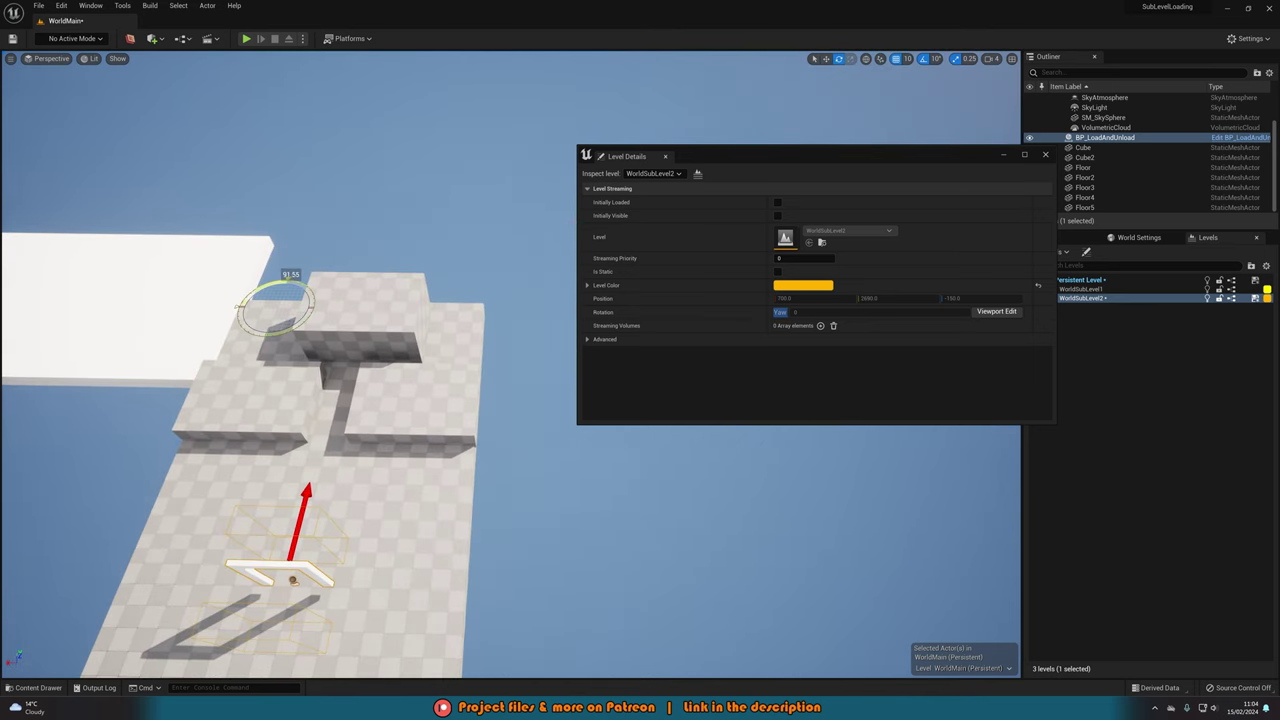
{"action": "left_click_drag", "start_coordinate": [240, 306], "coordinate": [238, 306]}
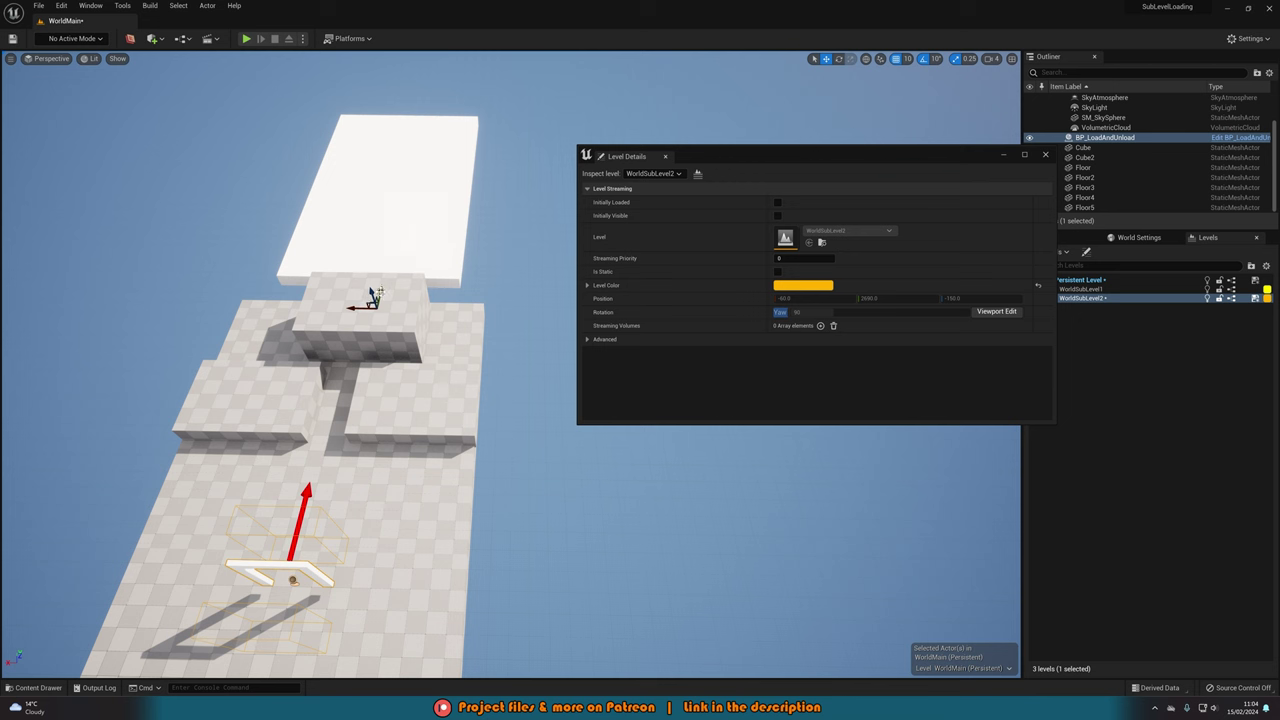
{"action": "mouse_move", "coordinate": [378, 293]}
{"action": "left_mouse_down"}
{"action": "mouse_move", "coordinate": [372, 325]}
{"action": "mouse_move", "coordinate": [376, 310]}
{"action": "left_mouse_up"}
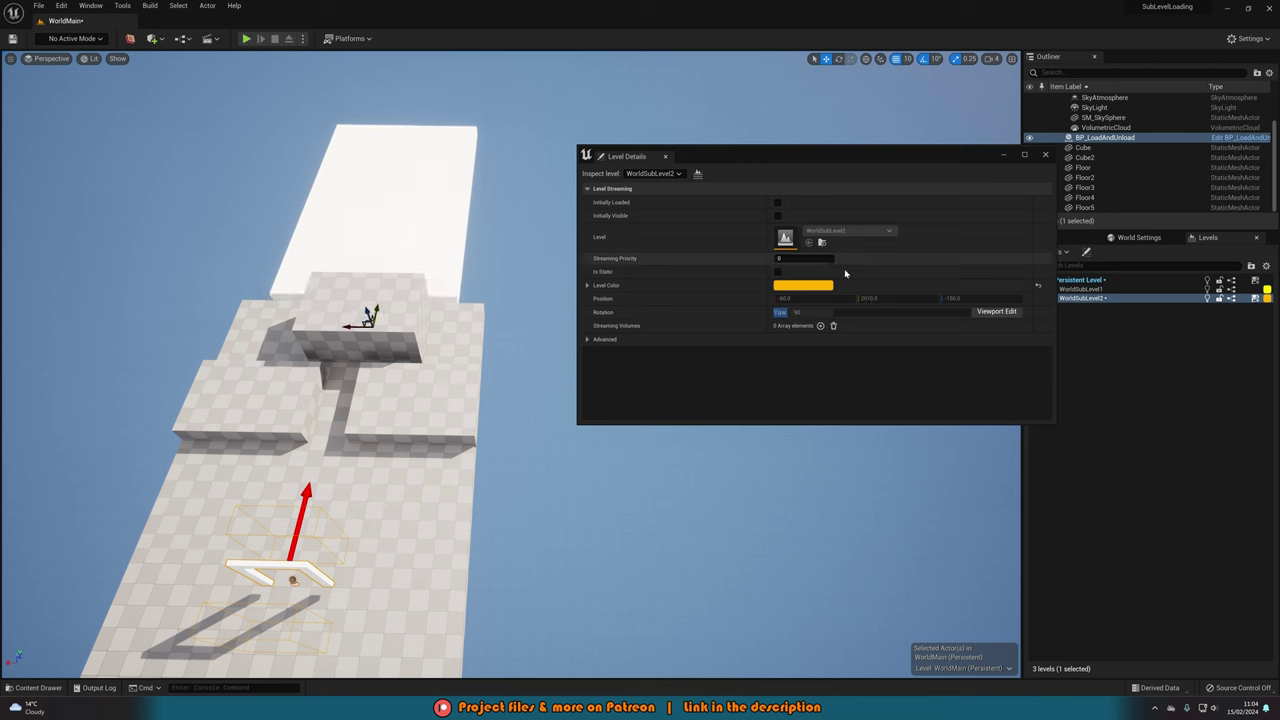
{"action": "left_click", "coordinate": [1000, 313]}
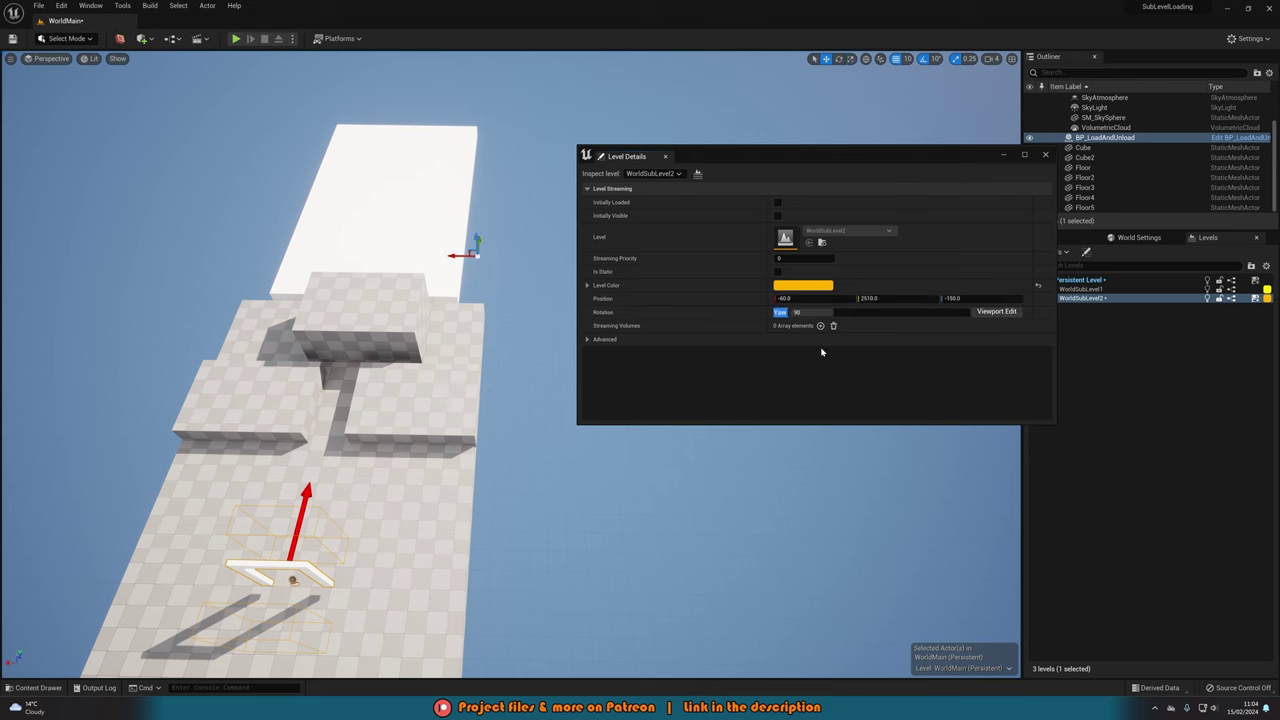
Step: Close the level details, then reposition and widen WorldSubLevel2's two white cubes together until their platform meets the checkered floor's end
{"action": "key", "text": "w"}
{"action": "right_click_drag", "start_coordinate": [505, 260], "coordinate": [290, 240]}
{"action": "key", "text": "d"}
{"action": "left_click", "coordinate": [1046, 156]}
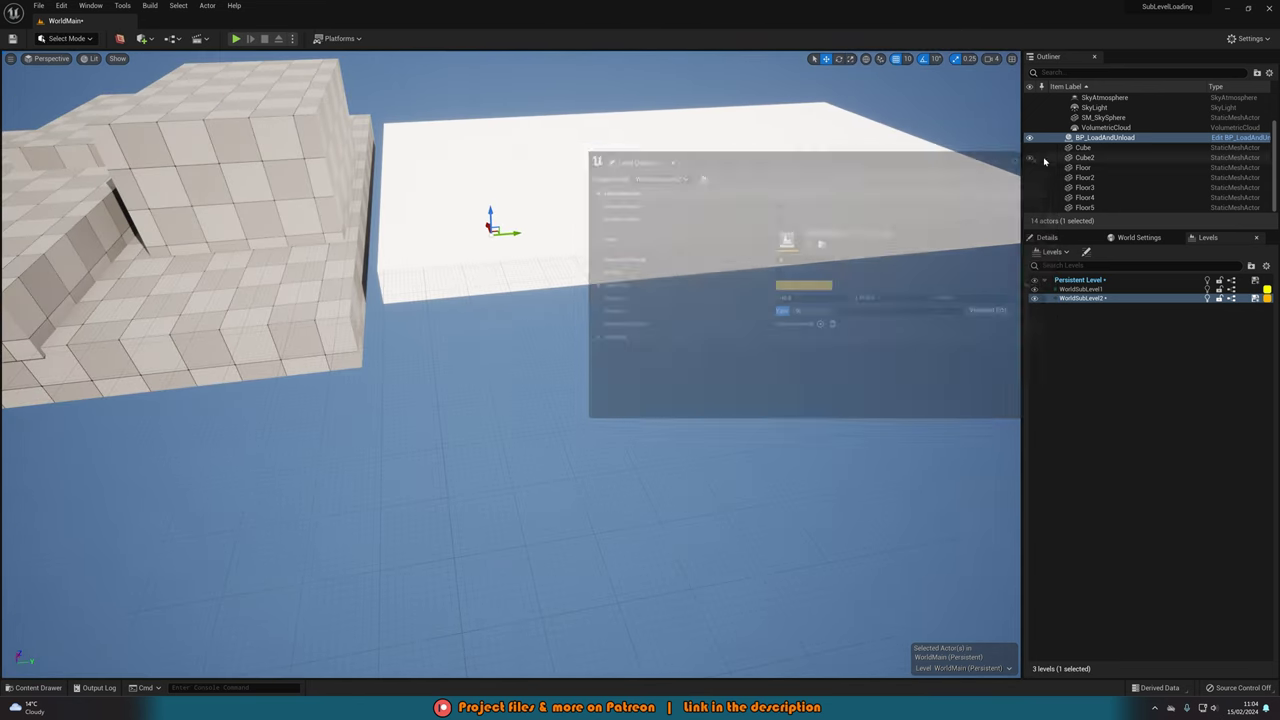
{"action": "left_click", "coordinate": [715, 167]}
{"action": "right_click_drag", "start_coordinate": [623, 171], "coordinate": [700, 190]}
{"action": "right_click_drag", "start_coordinate": [520, 283], "coordinate": [520, 283]}
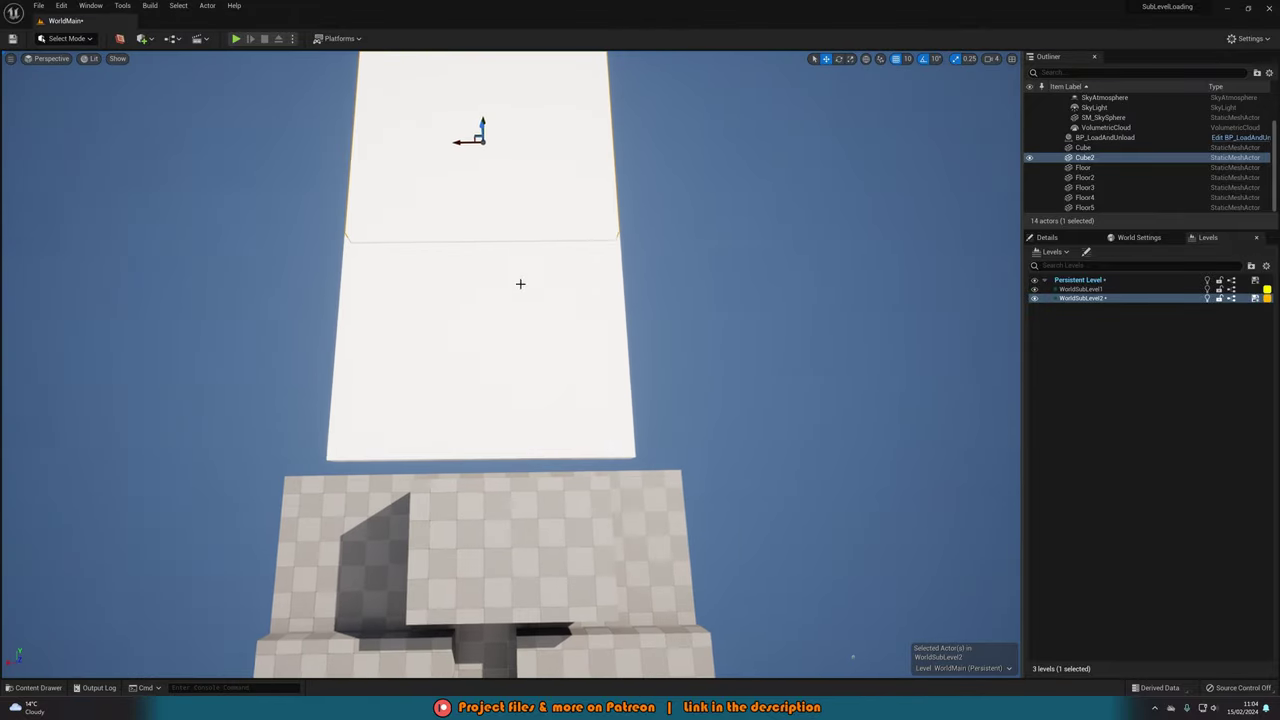
{"action": "left_click", "coordinate": [492, 281]}
{"action": "left_click", "coordinate": [504, 229], "text": "ctrl"}
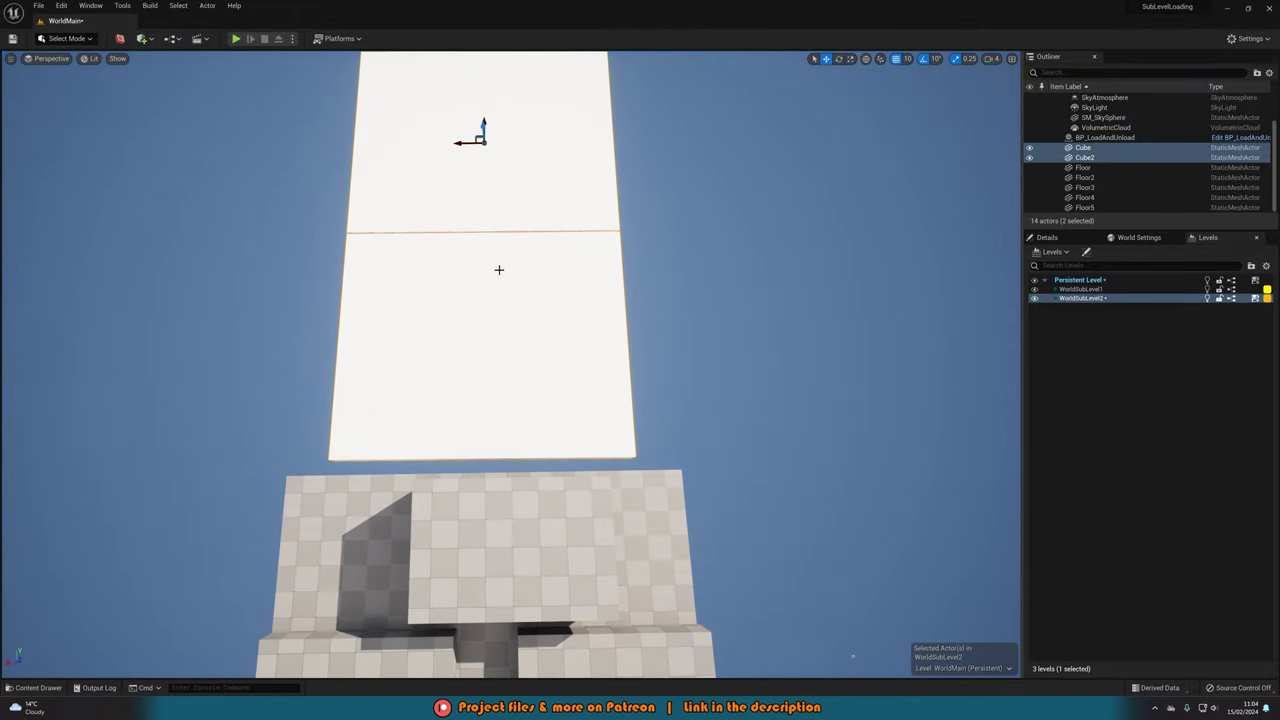
{"action": "left_click_drag", "start_coordinate": [484, 121], "coordinate": [590, 153]}
{"action": "key", "text": "r"}
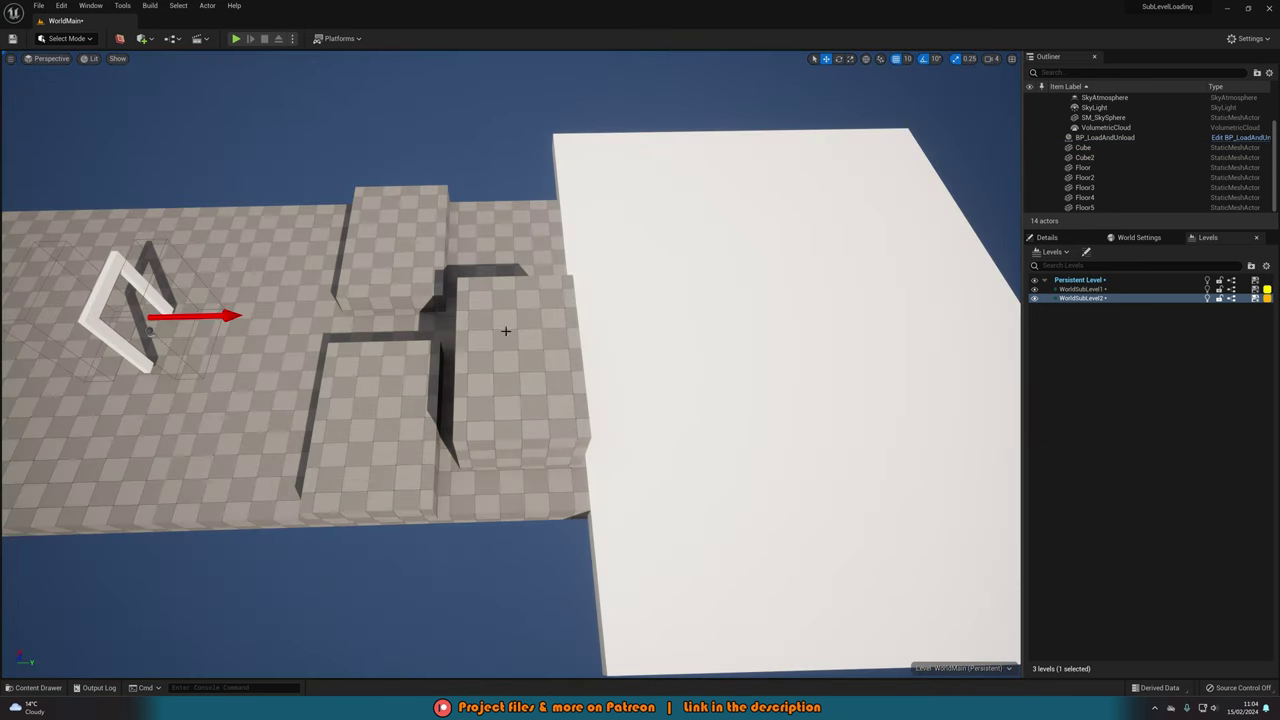
Step: Move the BP_LoadAndUnload doorway to the floor's far edge beside the white platform and lower it onto the floor
{"action": "left_click", "coordinate": [155, 333]}
{"action": "right_click_drag", "start_coordinate": [479, 283], "coordinate": [391, 306]}
{"action": "left_click_drag", "start_coordinate": [260, 312], "coordinate": [726, 366]}
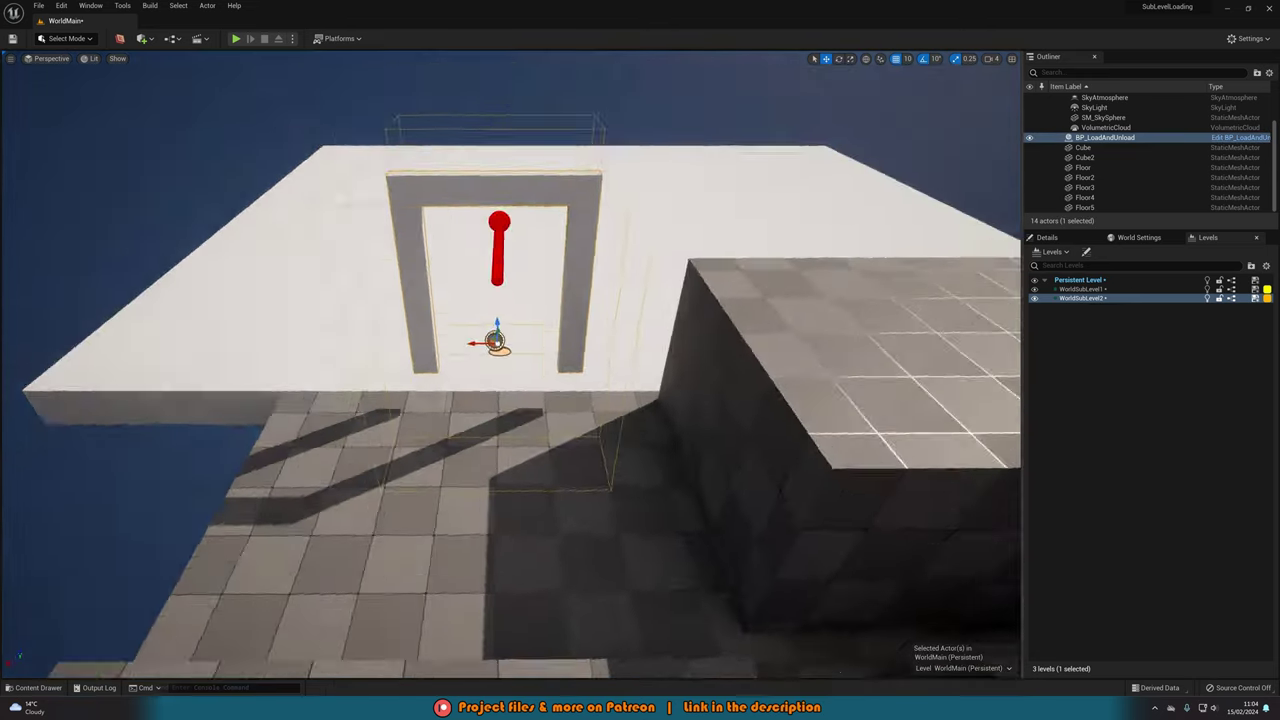
{"action": "scroll", "coordinate": [510, 360], "scroll_direction": "up", "scroll_amount": 3}
{"action": "right_click_drag", "start_coordinate": [510, 340], "coordinate": [510, 390]}
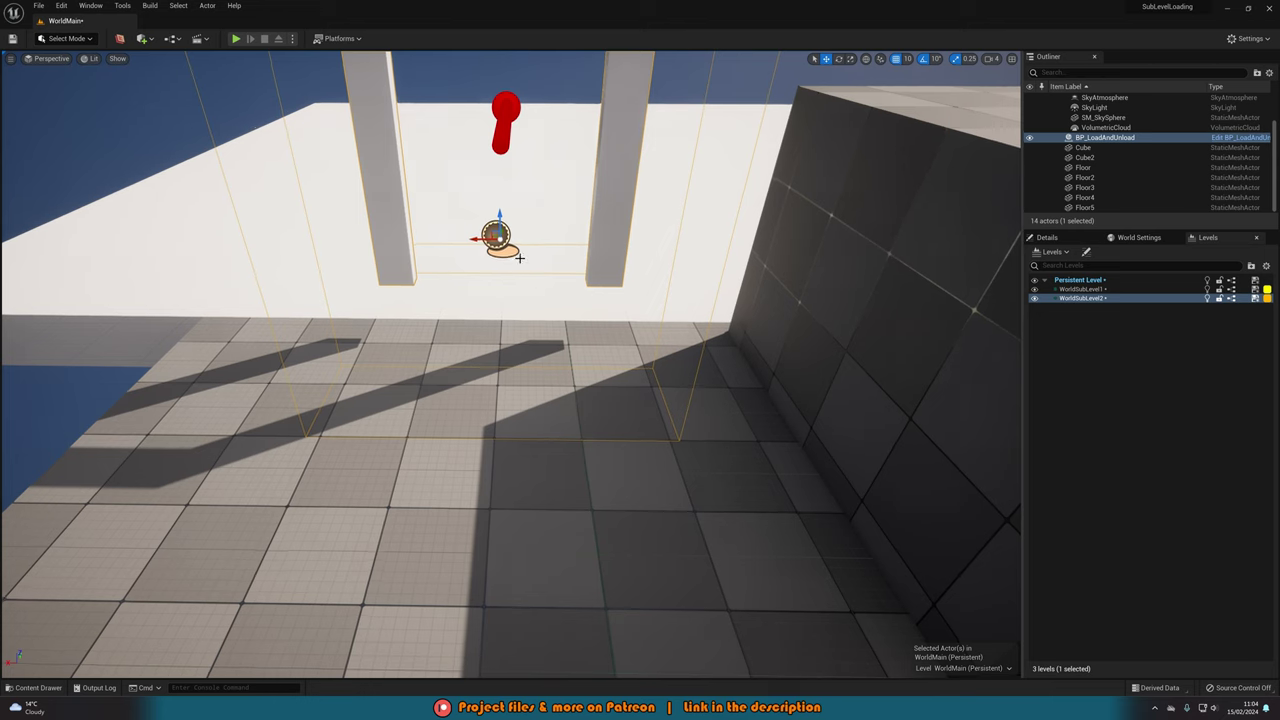
{"action": "left_click_drag", "start_coordinate": [503, 226], "coordinate": [511, 282]}
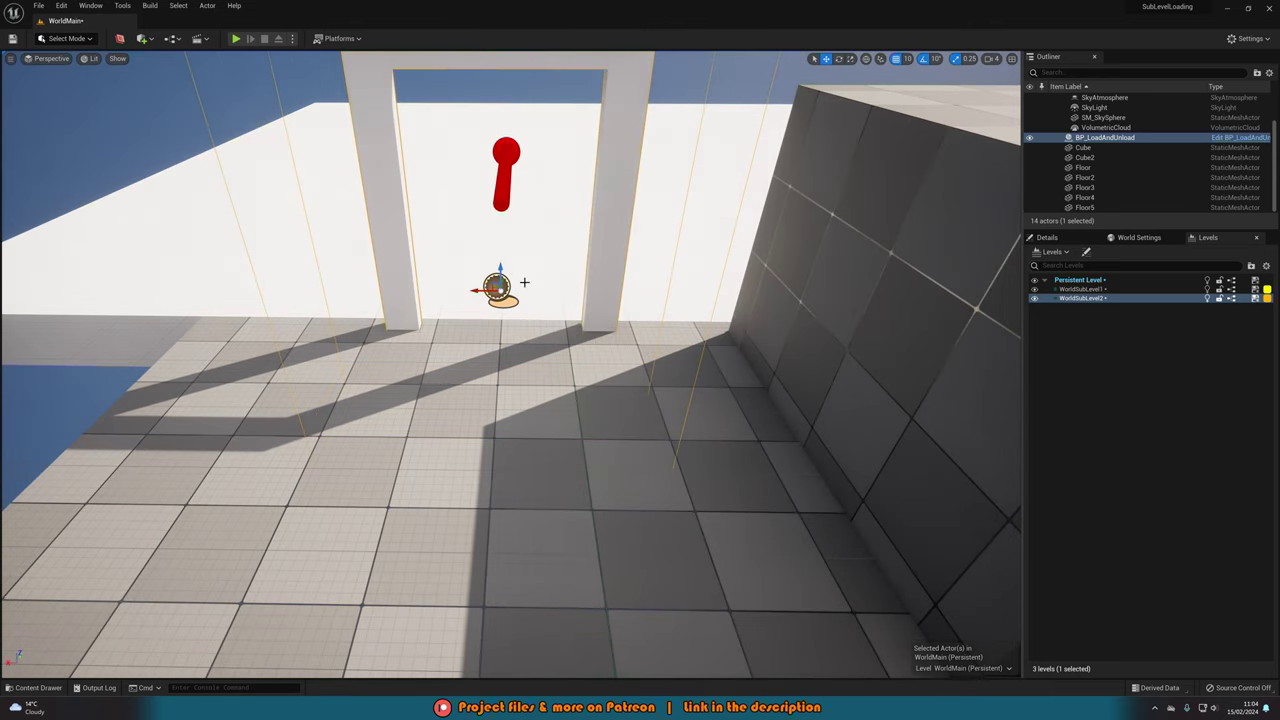
{"action": "right_click_drag", "start_coordinate": [523, 281], "coordinate": [400, 288]}
{"action": "right_click_drag", "start_coordinate": [620, 300], "coordinate": [640, 300]}
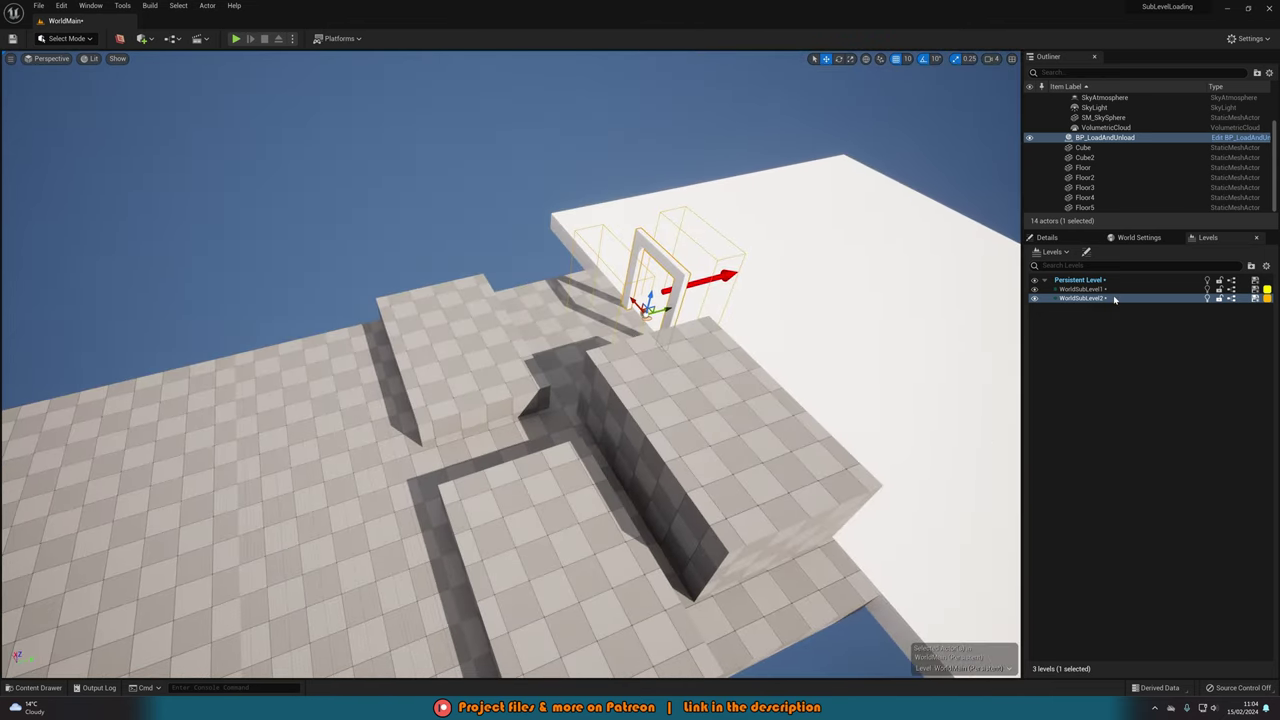
Step: Enable Initially Loaded for WorldSubLevel1 in its level details and close the window
{"action": "left_click", "coordinate": [1111, 291]}
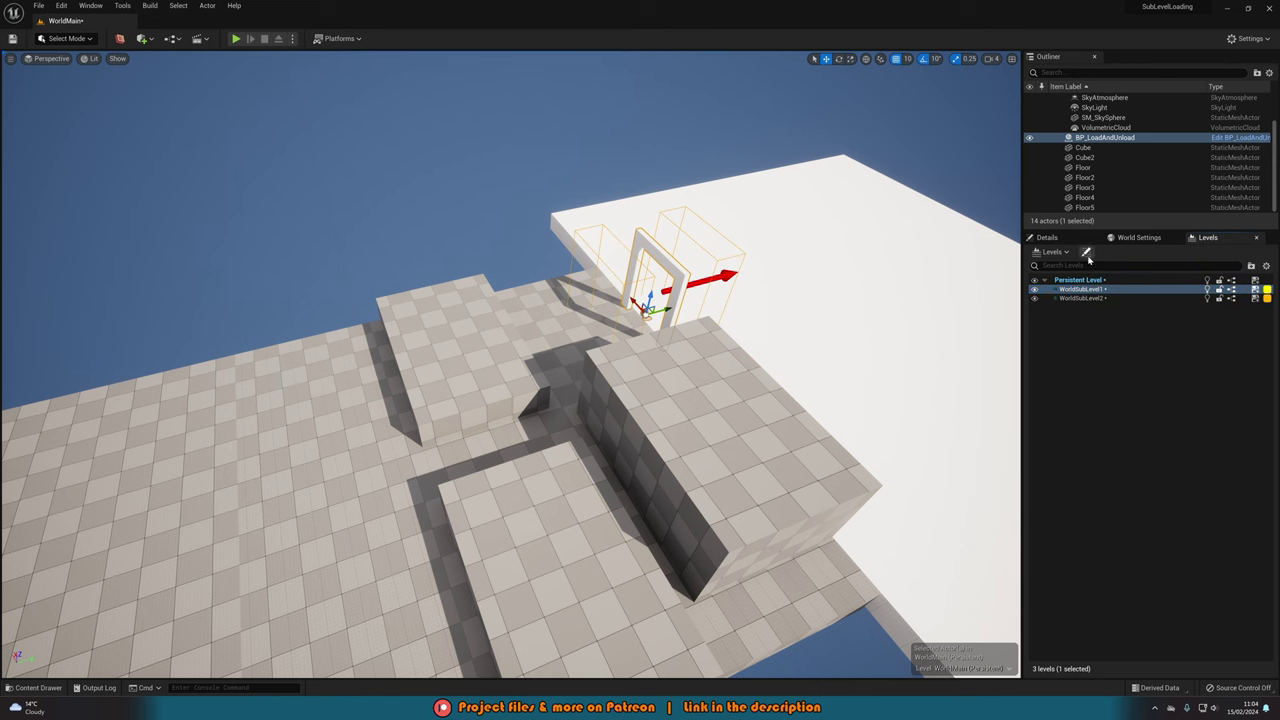
{"action": "left_click", "coordinate": [1086, 253]}
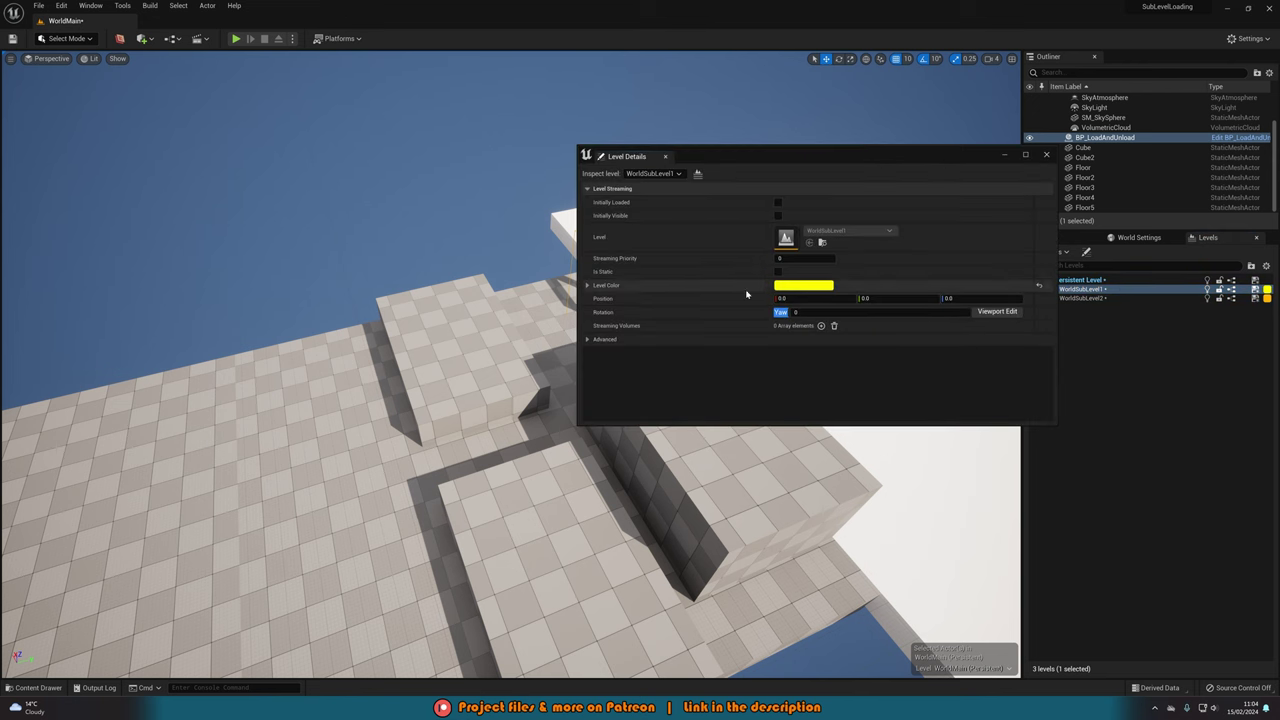
{"action": "left_click", "coordinate": [778, 202]}
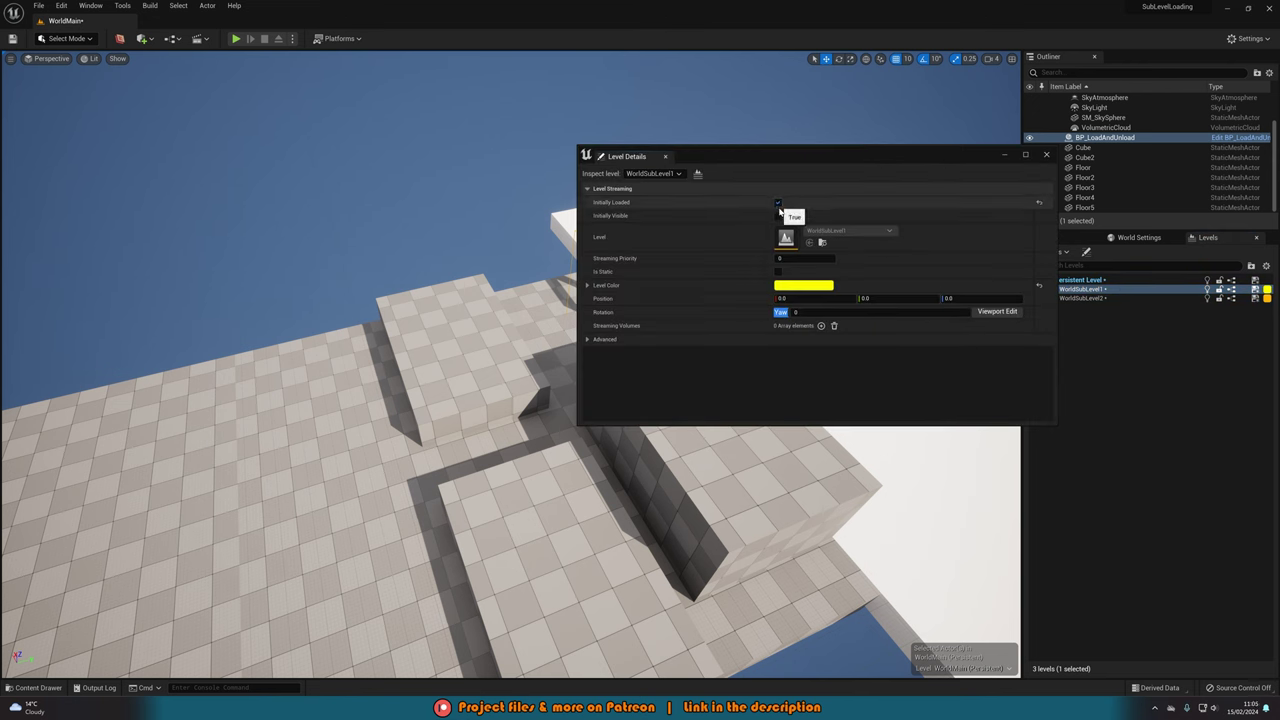
{"action": "left_click", "coordinate": [1046, 154]}
Step: Rotate the BP_LoadAndUnload doorway half a turn so its arrow points back toward the checkered floor, then deselect it
{"action": "key", "text": "f"}
{"action": "left_click_drag", "start_coordinate": [534, 465], "coordinate": [405, 487]}
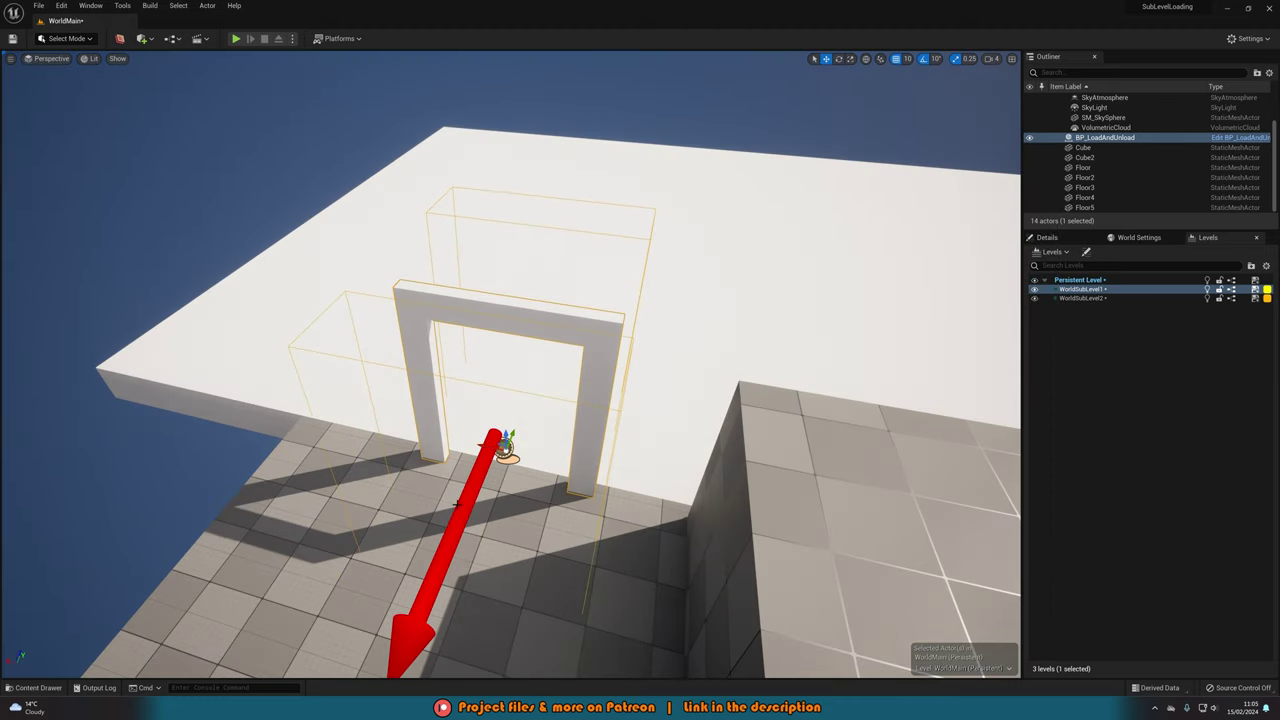
{"action": "key", "text": "Escape"}
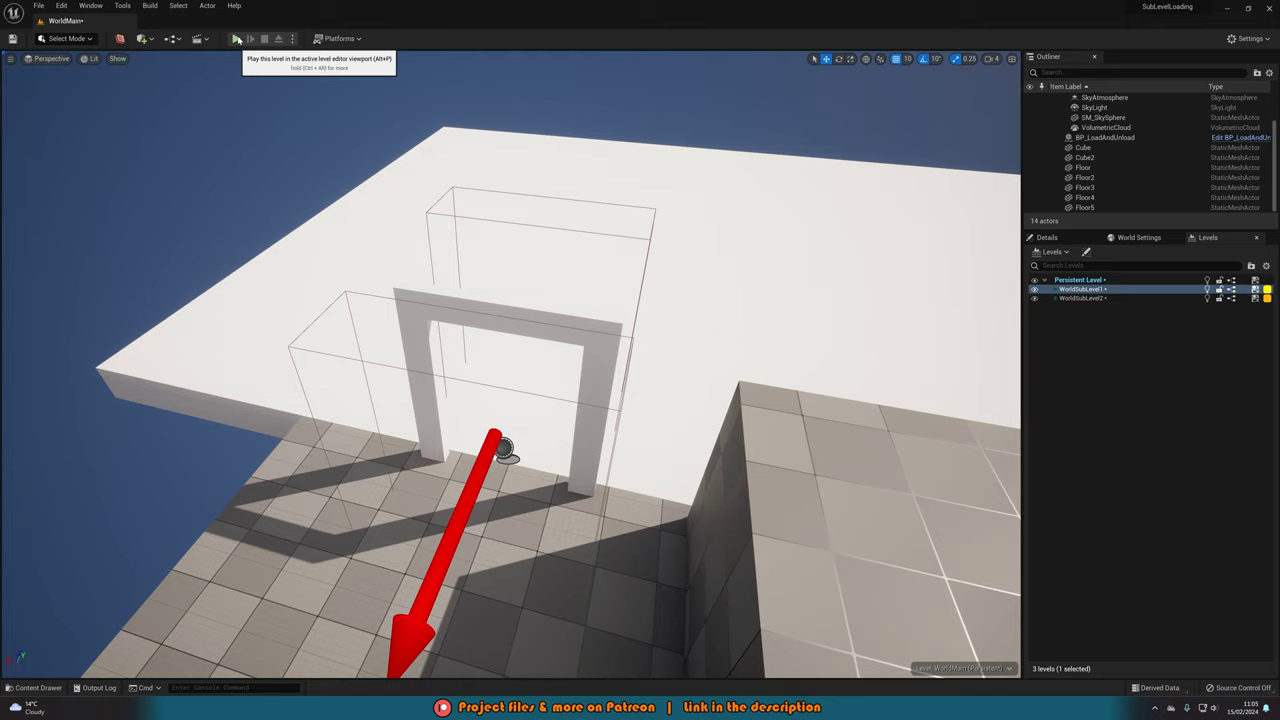
Step: Play-test WorldMain by running the character through the doorway onto the white platform to check level loading and unloading, then stop playing
{"action": "right_click_drag", "start_coordinate": [420, 300], "coordinate": [225, 285]}
{"action": "right_click_drag", "start_coordinate": [395, 648], "coordinate": [395, 648]}
{"action": "left_click", "coordinate": [236, 38]}
{"action": "key", "text": "w"}
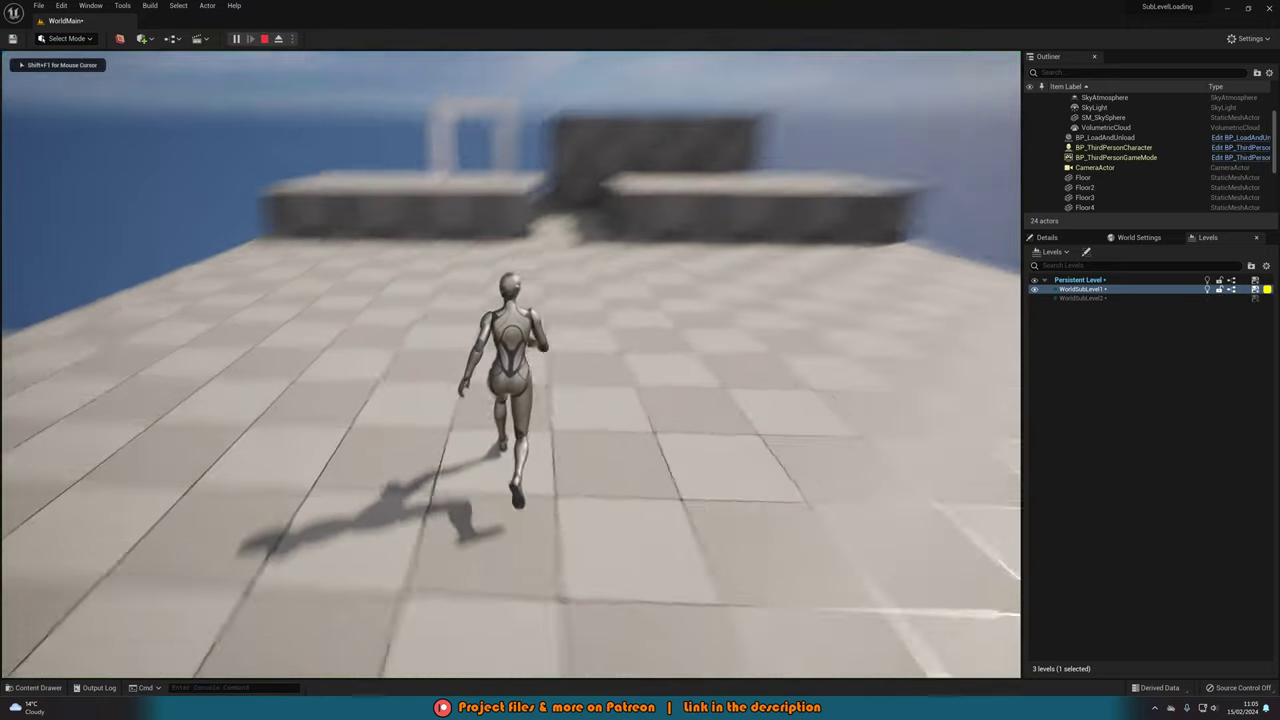
{"action": "key", "text": "w"}
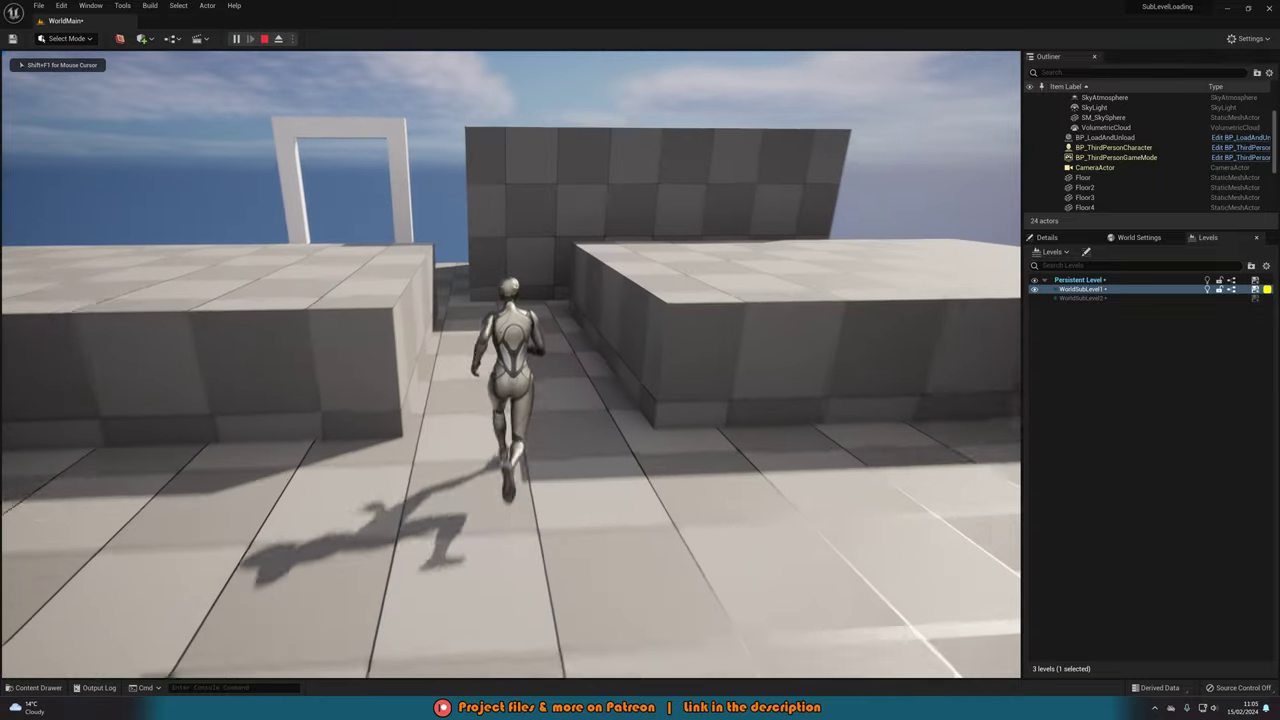
{"action": "key", "text": "w"}
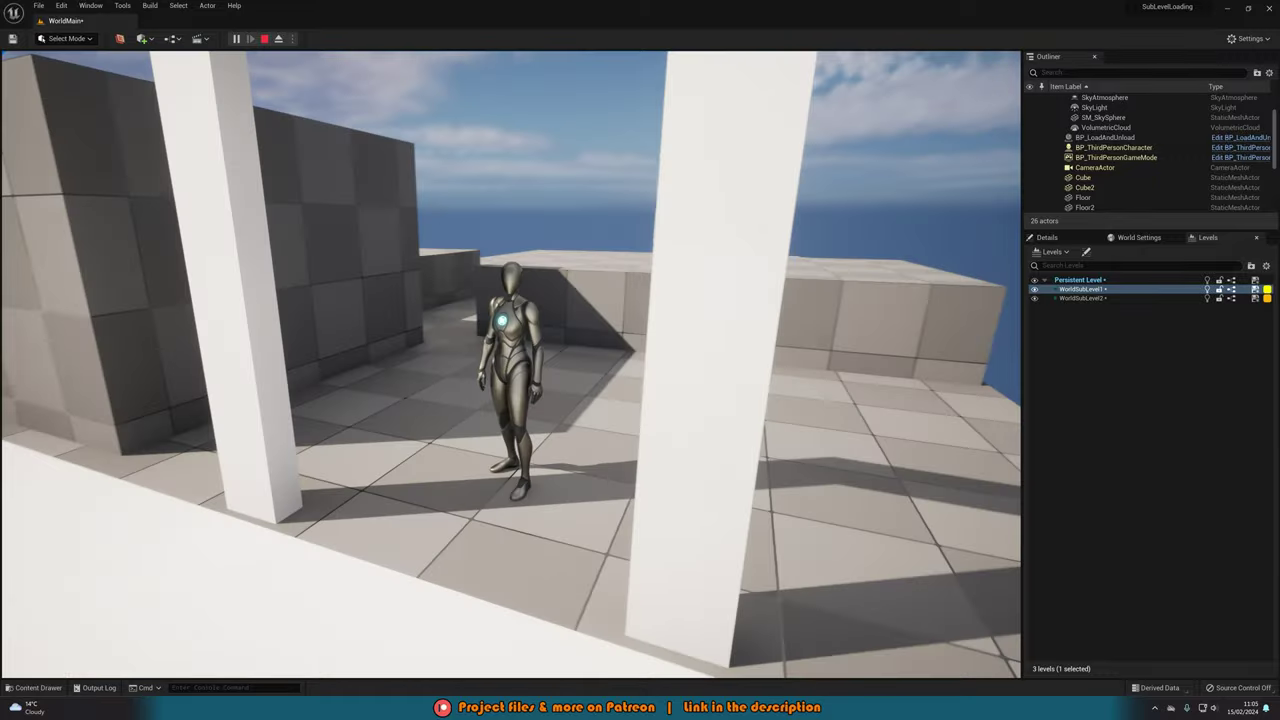
{"action": "key", "text": "s"}
{"action": "key", "text": "s"}
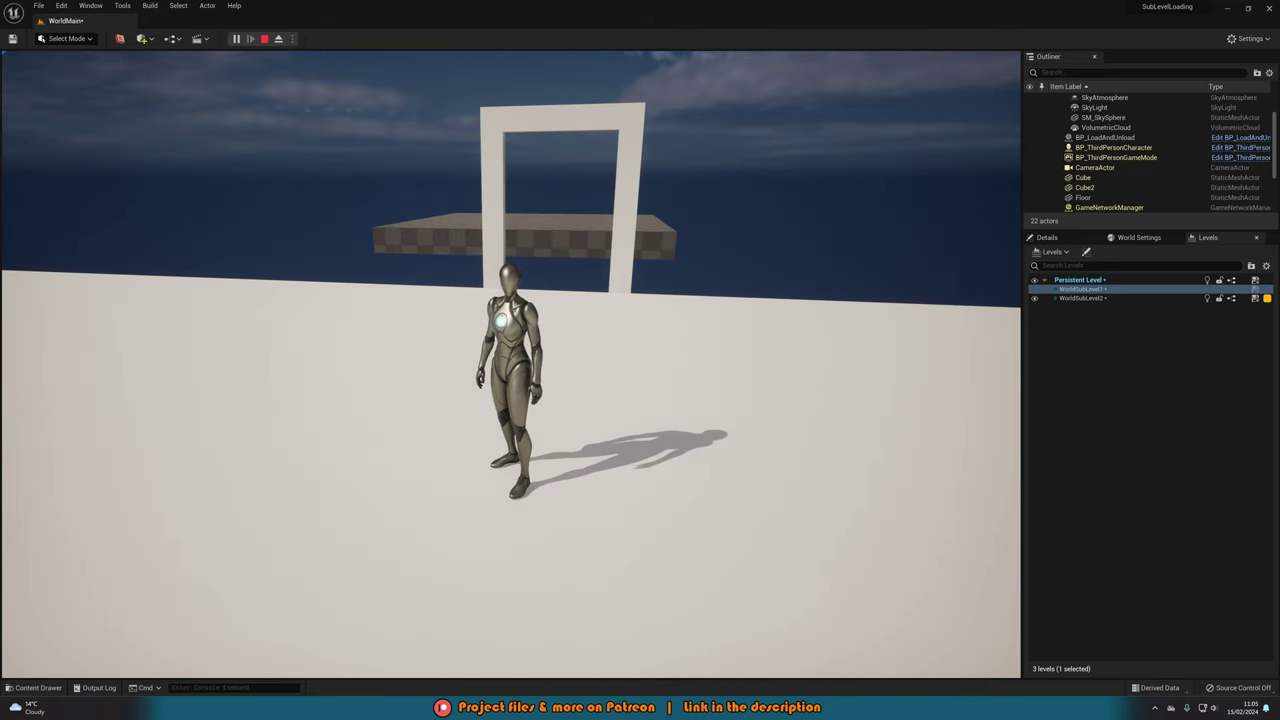
{"action": "key", "text": "d"}
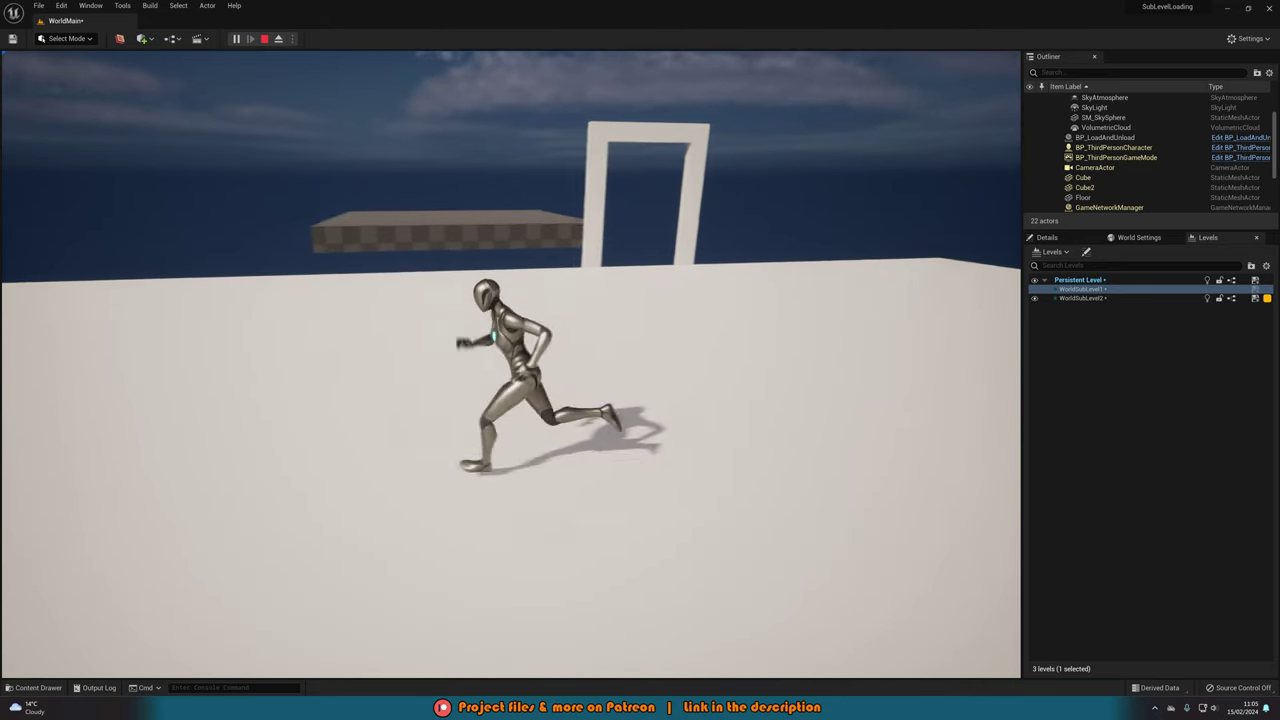
{"action": "key", "text": "d"}
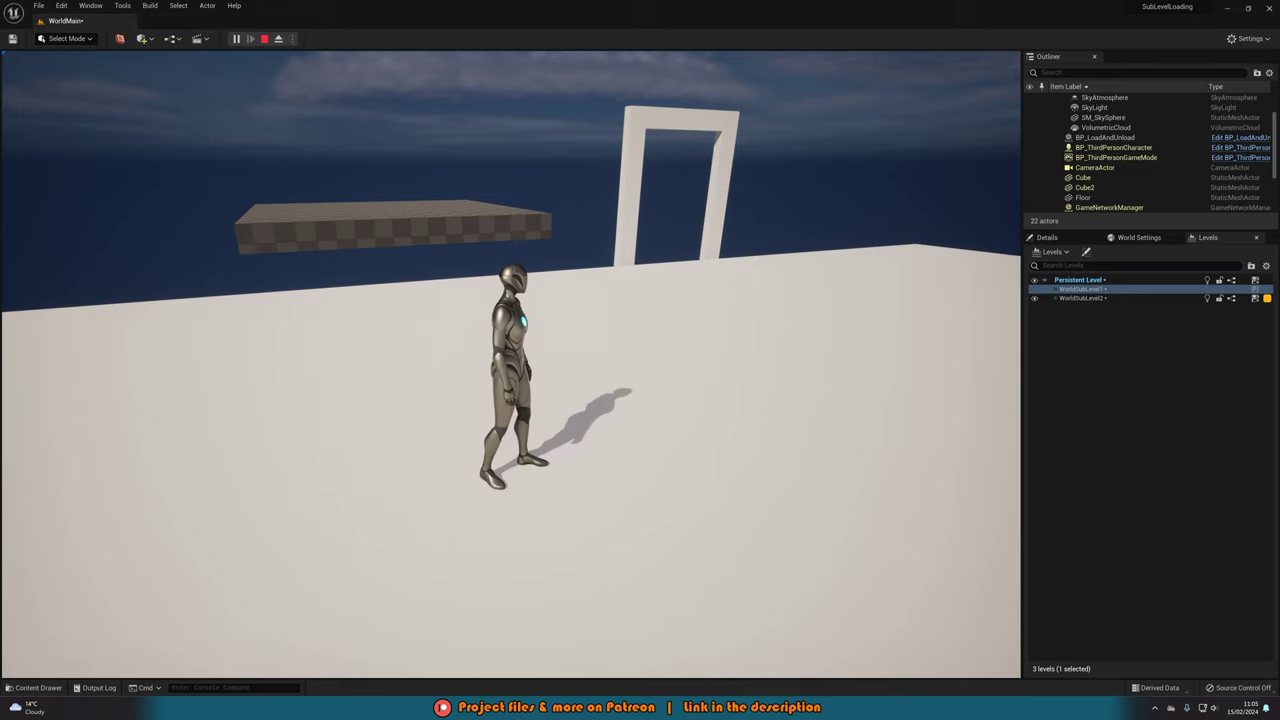
{"action": "key", "text": "Escape"}
Step: Select the BP_LoadAndUnload doorway and shift it slightly along Y toward the white platform
{"action": "right_click_drag", "start_coordinate": [640, 360], "coordinate": [760, 410]}
{"action": "key", "text": "w"}
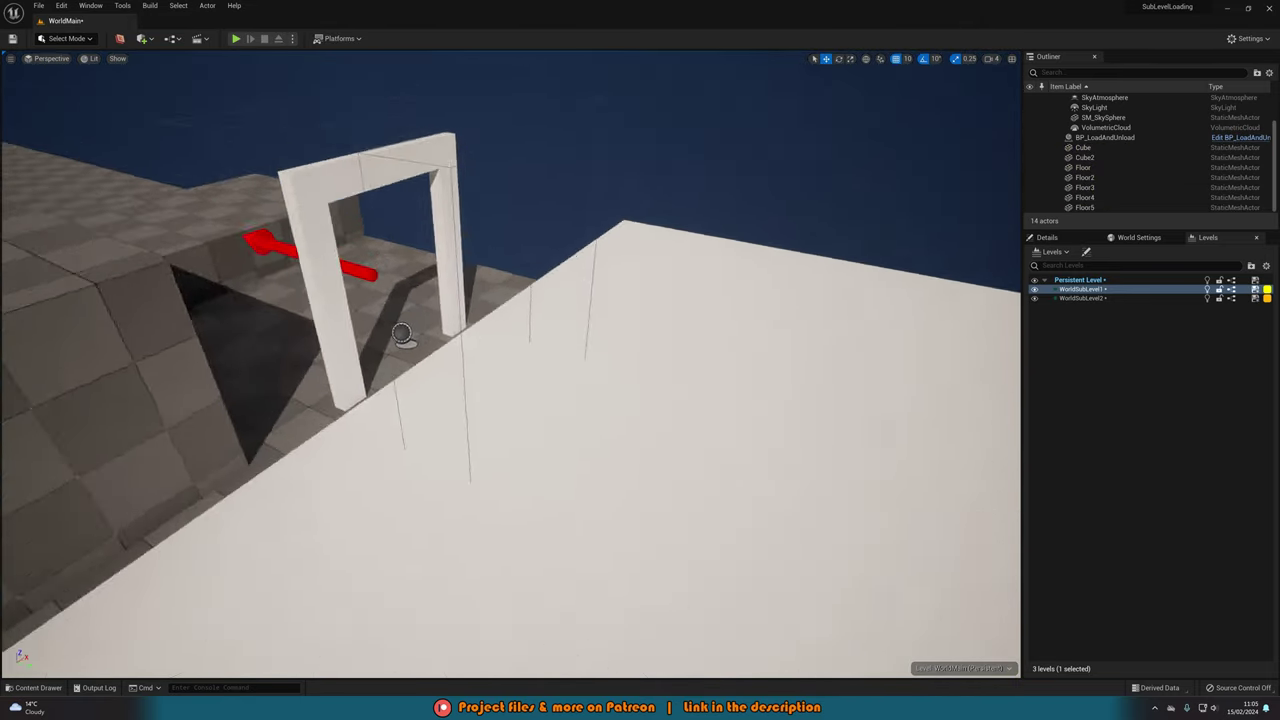
{"action": "key", "text": "a"}
{"action": "right_click_drag", "start_coordinate": [465, 263], "coordinate": [635, 320]}
{"action": "key", "text": "w"}
{"action": "left_click", "coordinate": [465, 263]}
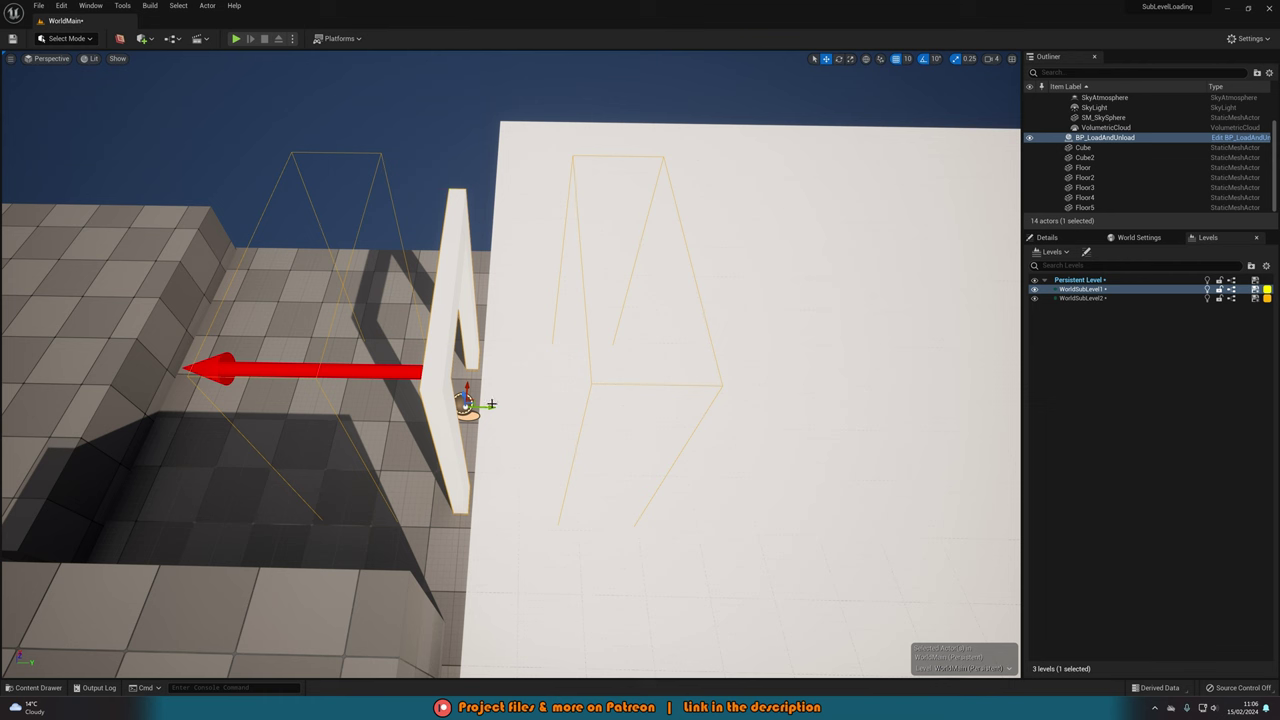
{"action": "left_click_drag", "start_coordinate": [490, 408], "coordinate": [498, 408]}
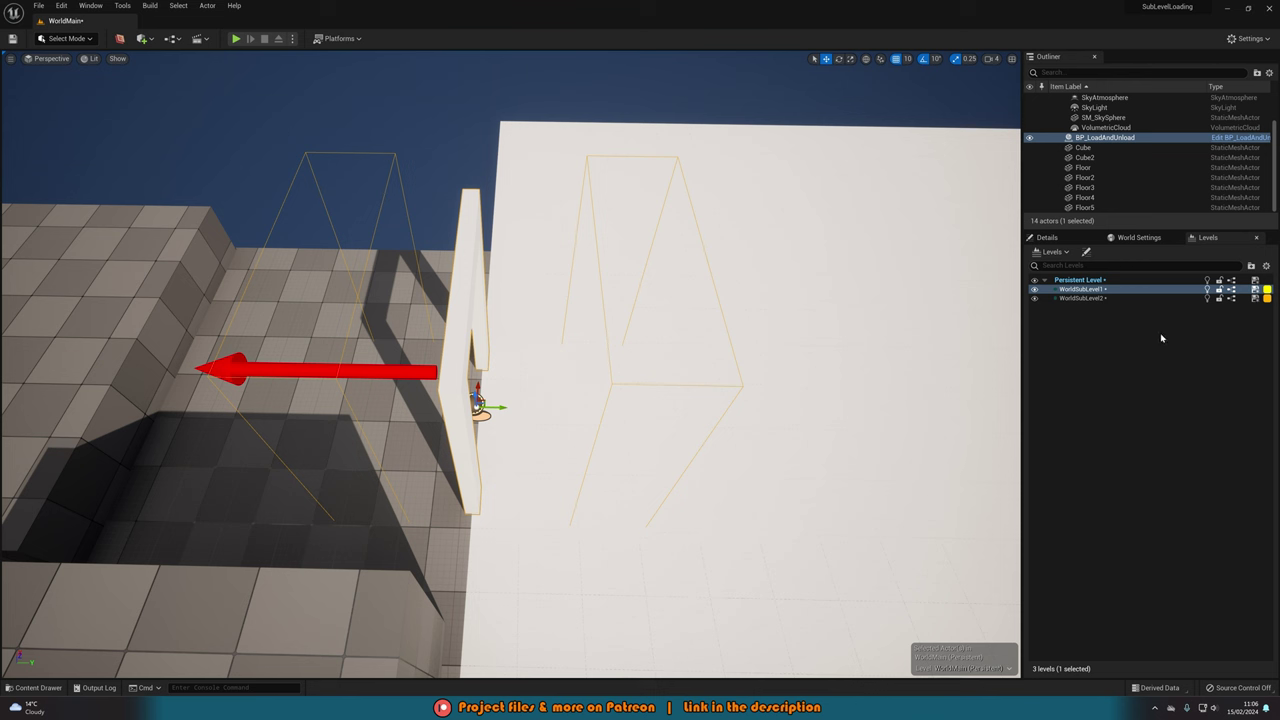
Step: Move the BP_LoadAndUnload doorway into WorldSubLevel1, make WorldSubLevel2 the current level, and duplicate the doorway there in place
{"action": "right_click", "coordinate": [1122, 290]}
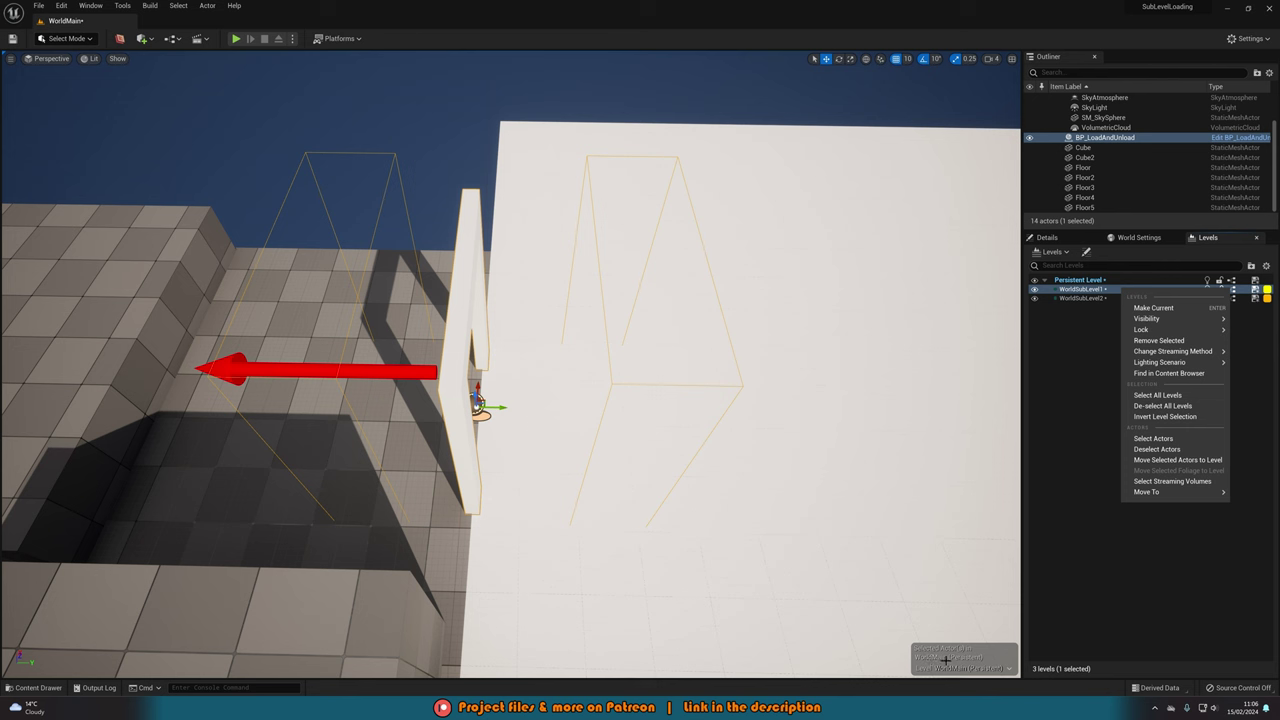
{"action": "left_click", "coordinate": [1170, 460]}
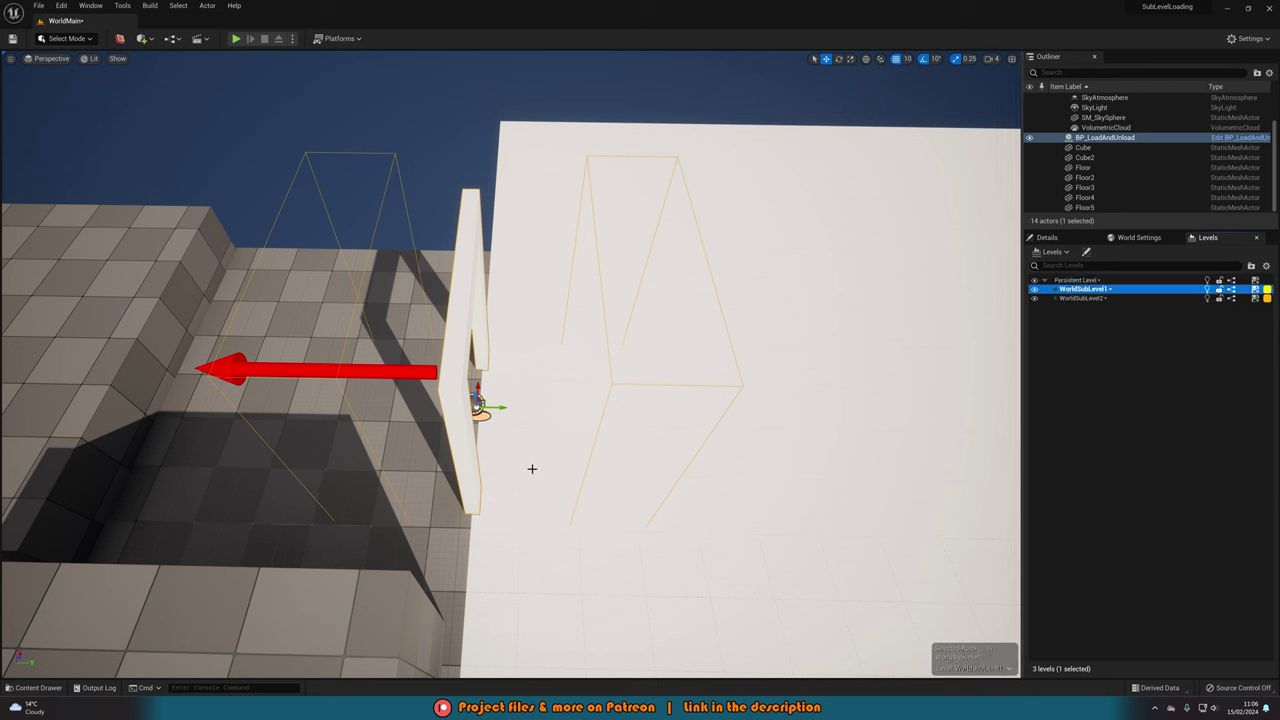
{"action": "mouse_move", "coordinate": [583, 424]}
{"action": "right_mouse_down"}
{"action": "mouse_move", "coordinate": [580, 398]}
{"action": "mouse_move", "coordinate": [622, 400]}
{"action": "mouse_move", "coordinate": [588, 400]}
{"action": "right_mouse_up"}
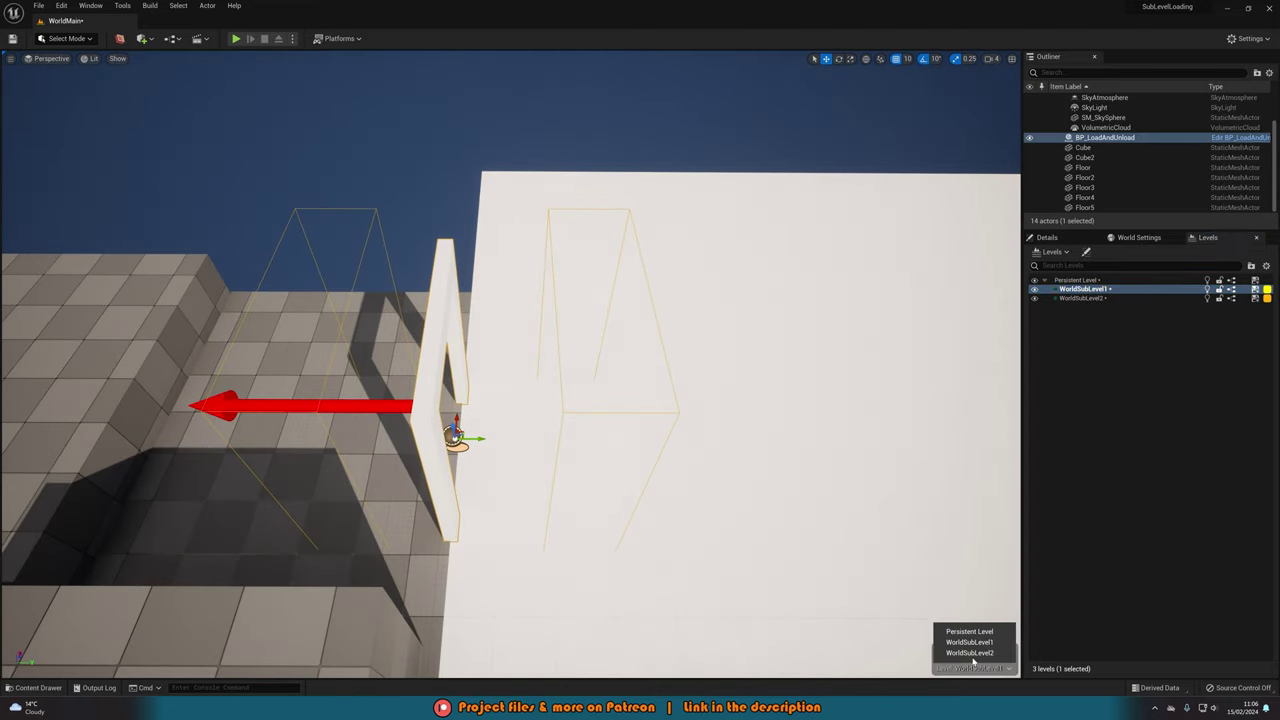
{"action": "right_click_drag", "start_coordinate": [474, 440], "coordinate": [509, 440]}
{"action": "key", "text": "ctrl+d"}
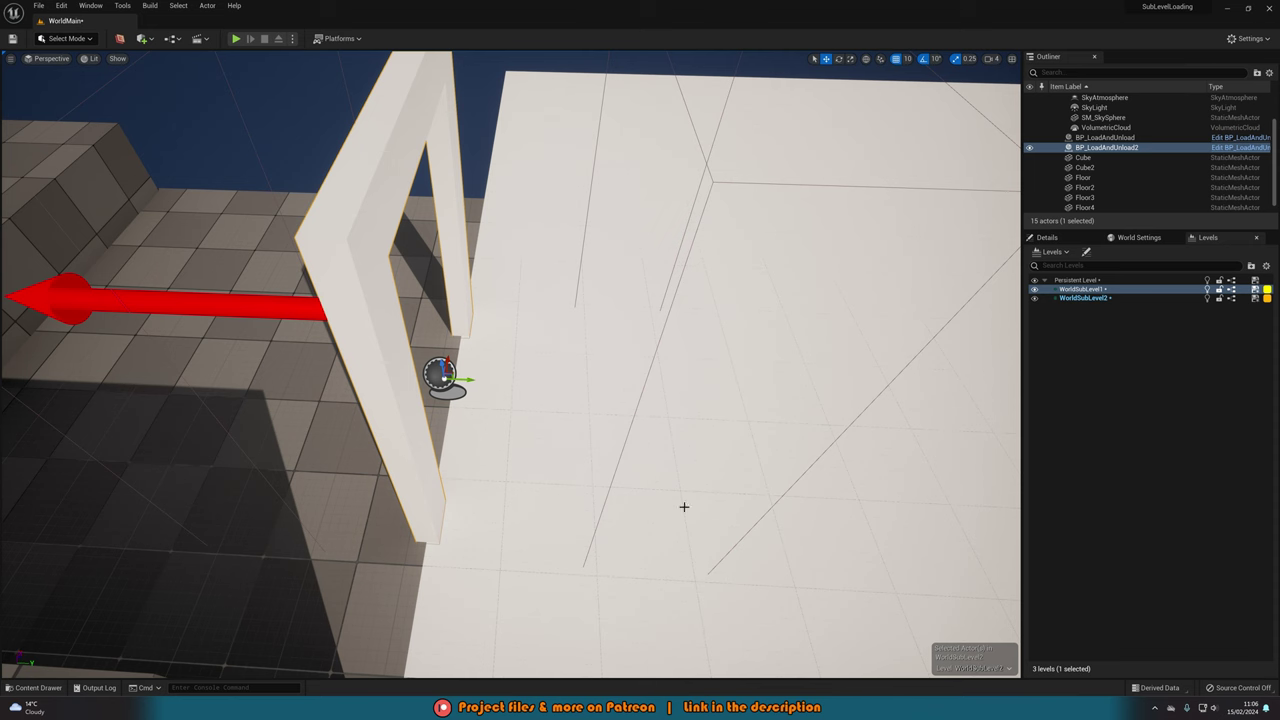
Step: In the BP_LoadAndUnload event graph, shift both stream level nodes away from their overlap events to make room, keeping them level
{"action": "mouse_move", "coordinate": [840, 695]}
{"action": "left_click", "coordinate": [843, 629]}
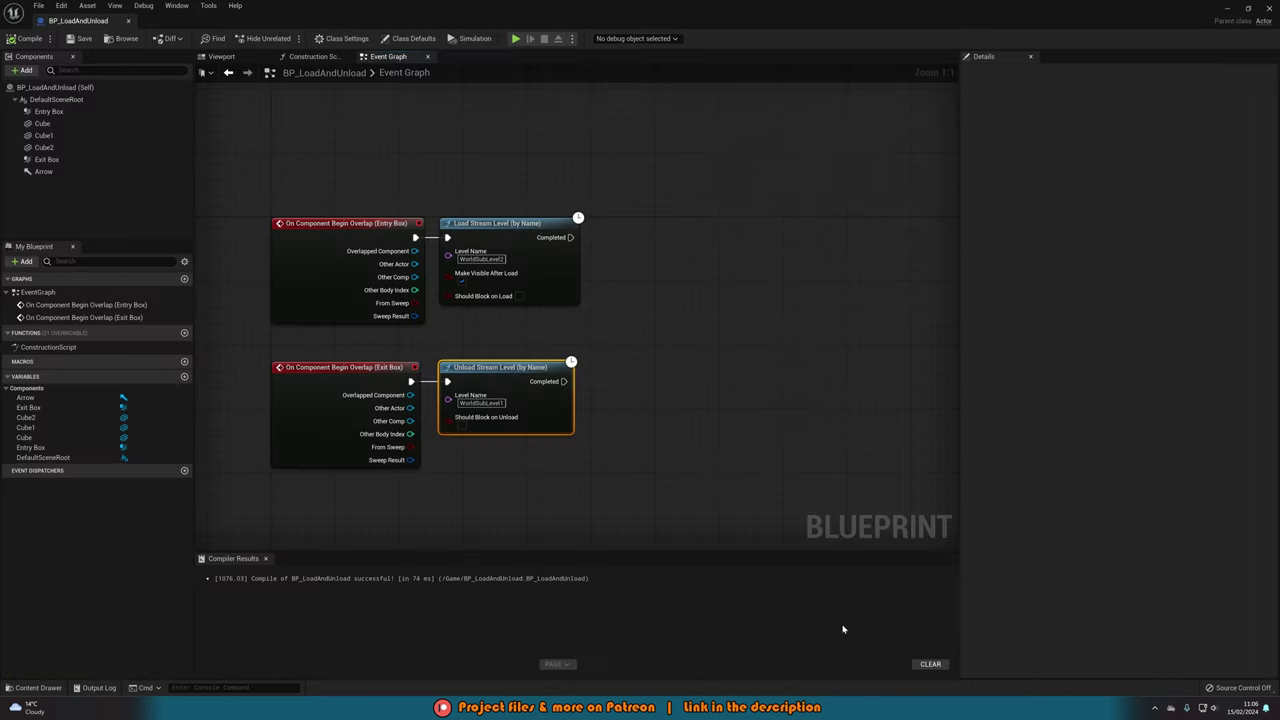
{"action": "left_click", "coordinate": [524, 240], "text": "shift"}
{"action": "left_click_drag", "start_coordinate": [524, 240], "coordinate": [636, 240]}
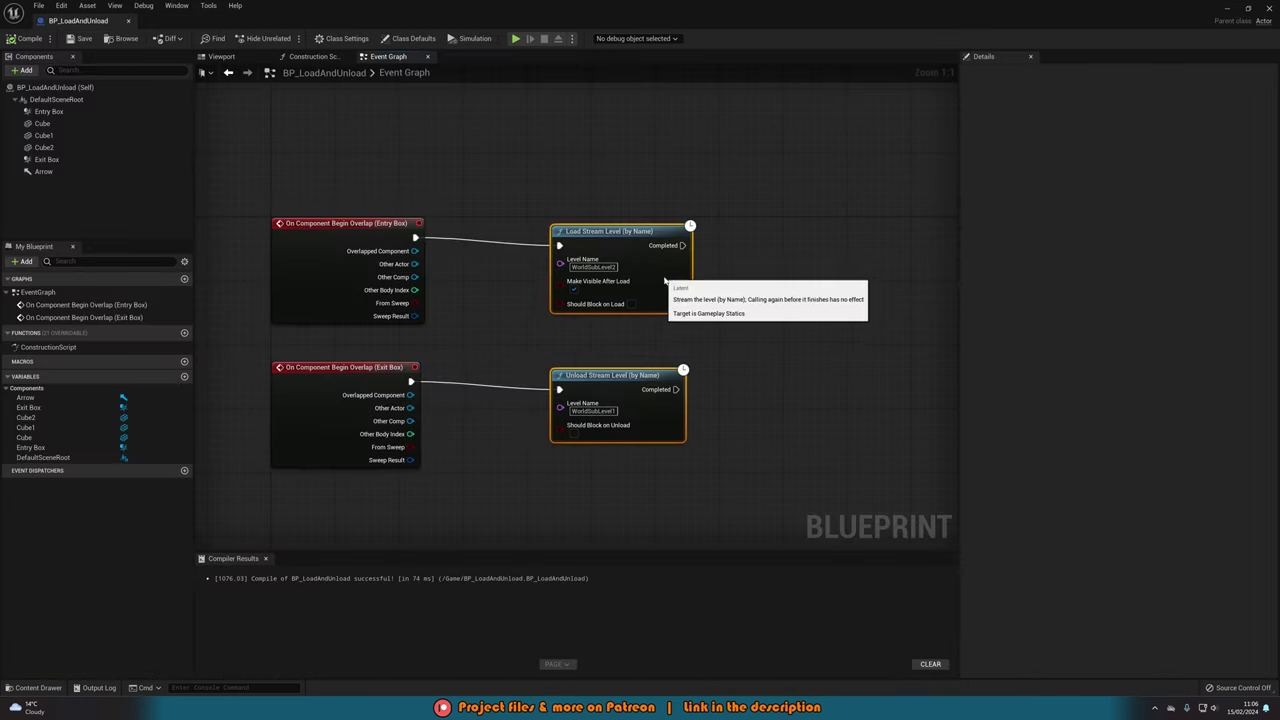
{"action": "left_click", "coordinate": [511, 316]}
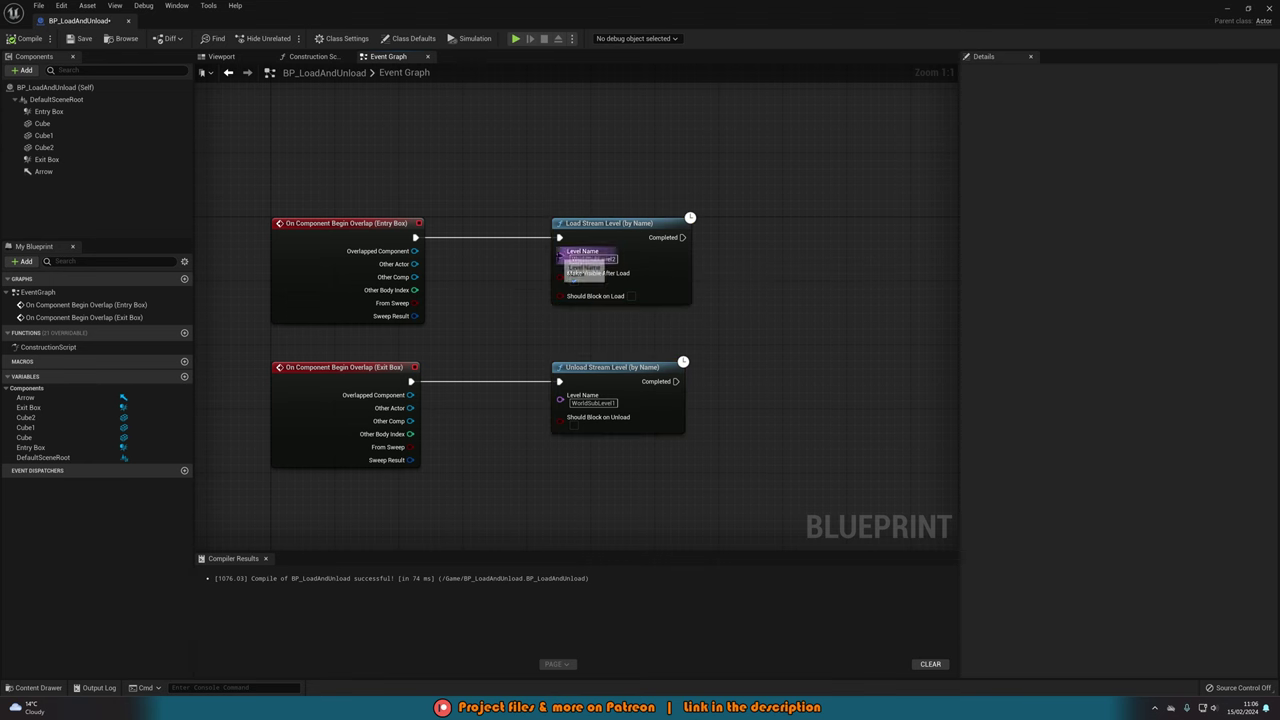
Step: Promote the Load Stream Level node's Level Name to an instance-editable variable named Level To Load and place it below the execution wire
{"action": "right_click", "coordinate": [560, 255]}
{"action": "left_click", "coordinate": [577, 278]}
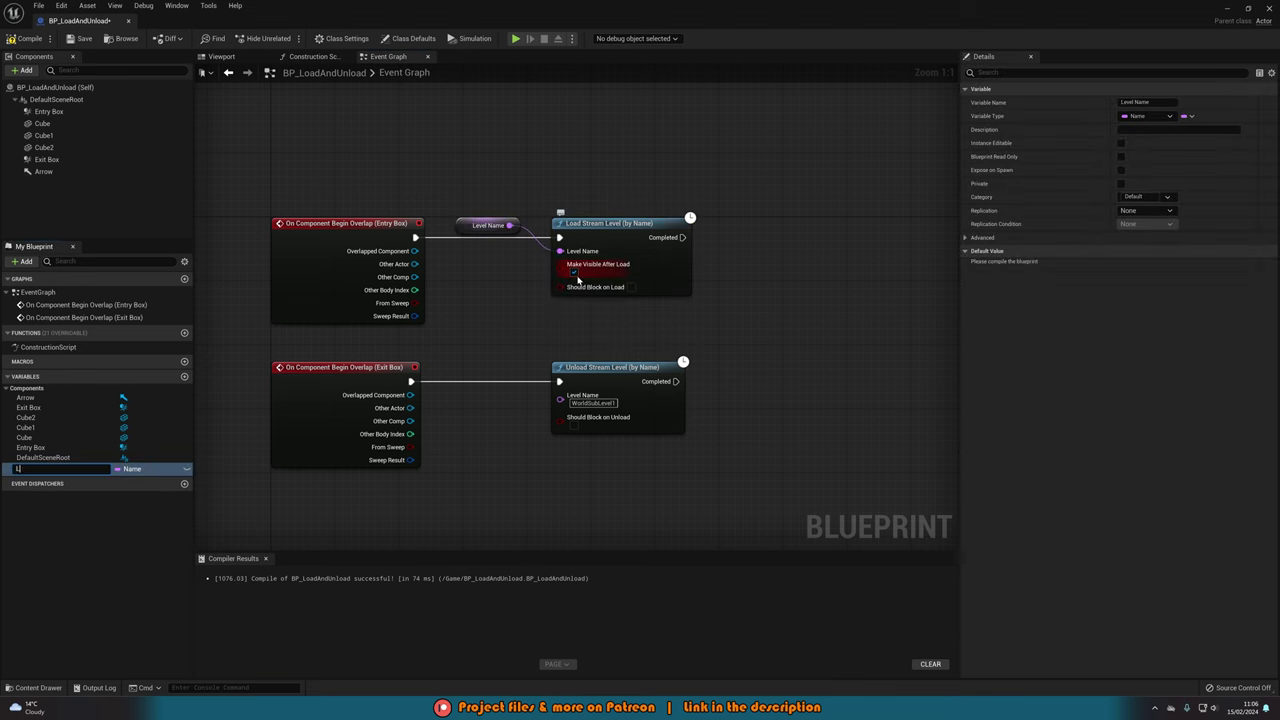
{"action": "type", "text": "Level To Load"}
{"action": "key", "text": "Return"}
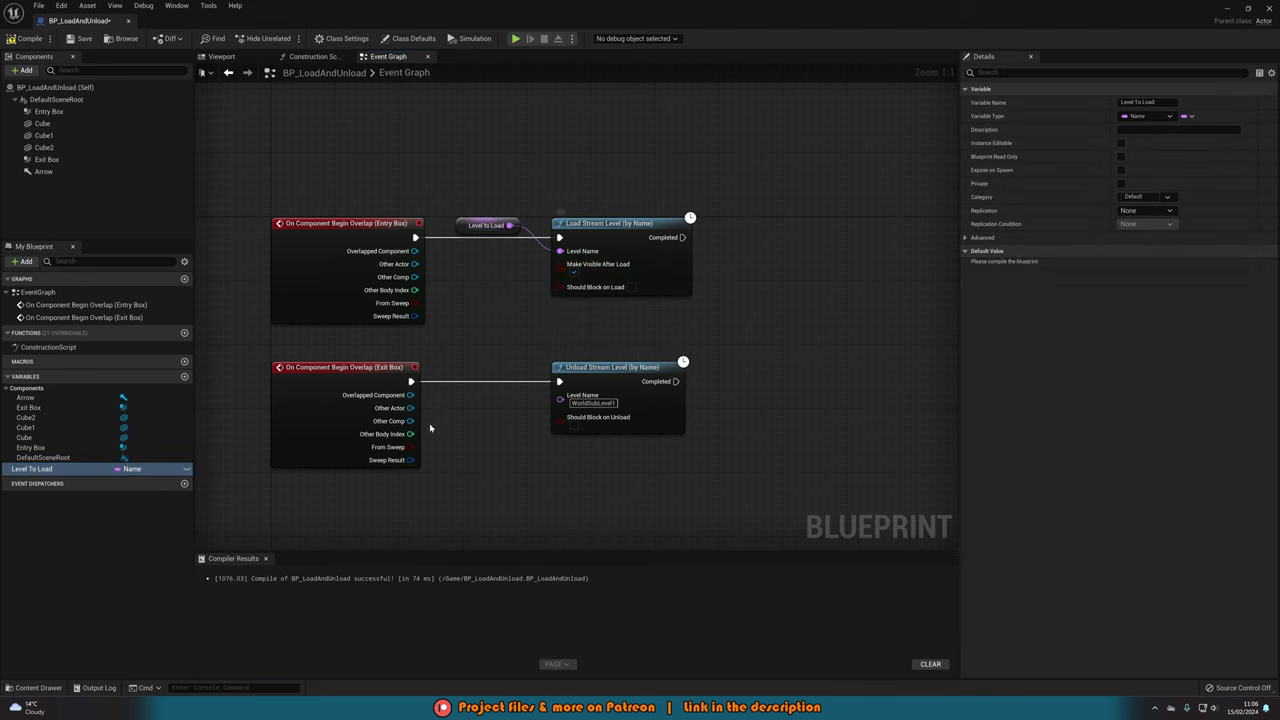
{"action": "left_click", "coordinate": [186, 470]}
{"action": "left_click_drag", "start_coordinate": [475, 220], "coordinate": [483, 261]}
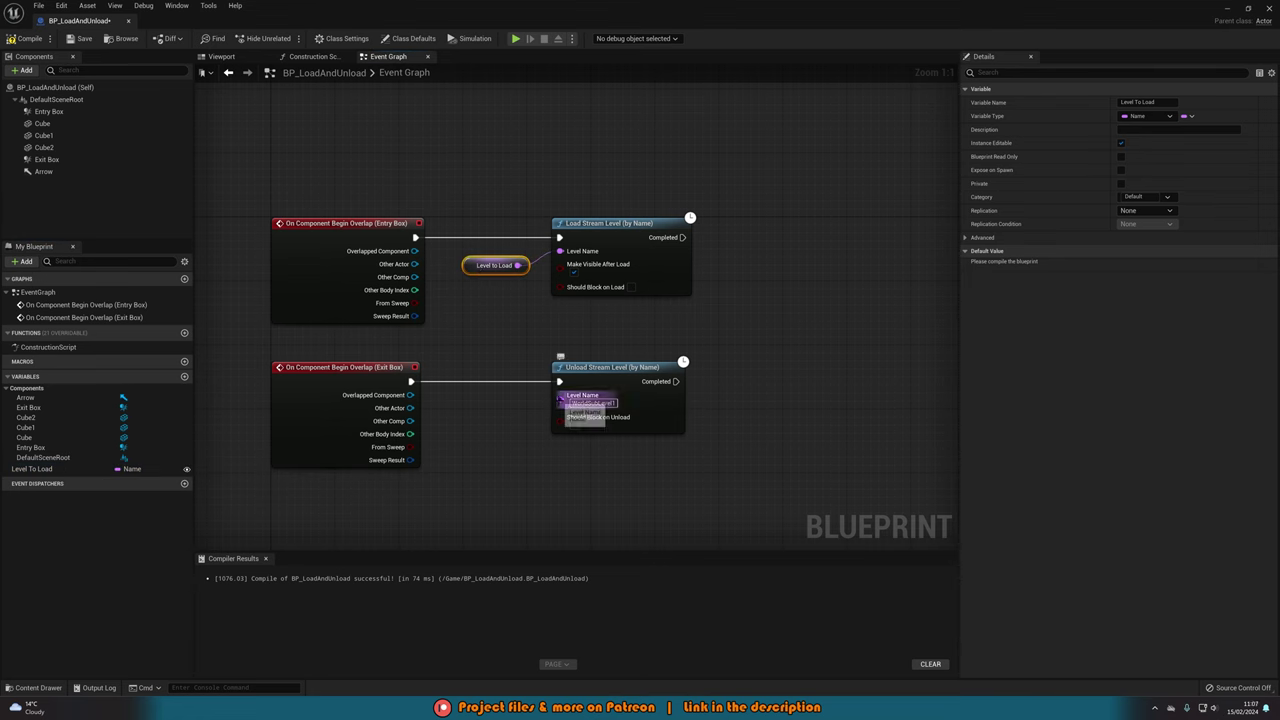
Step: Promote the Unload Stream Level node's Level Name to an instance-editable variable named Level To Unload, reposition it, and compile the blueprint
{"action": "right_click", "coordinate": [561, 395]}
{"action": "left_click", "coordinate": [577, 421]}
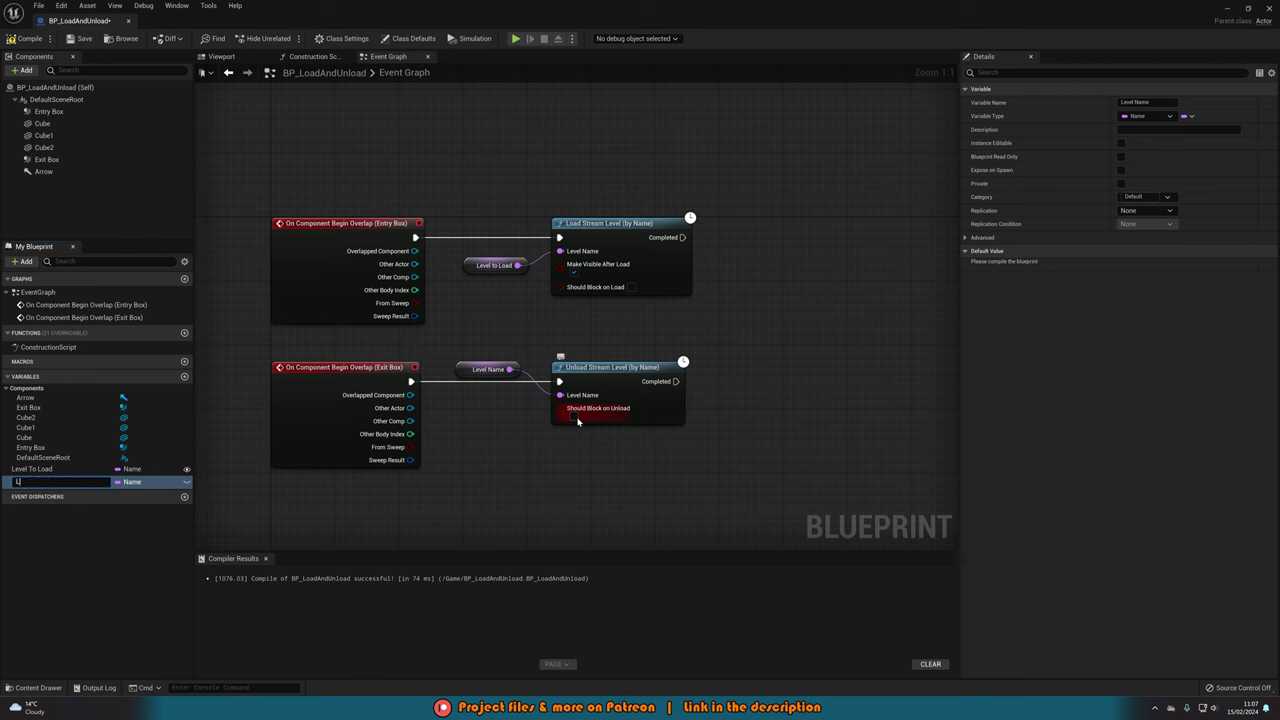
{"action": "type", "text": "Level To Unload"}
{"action": "key", "text": "Return"}
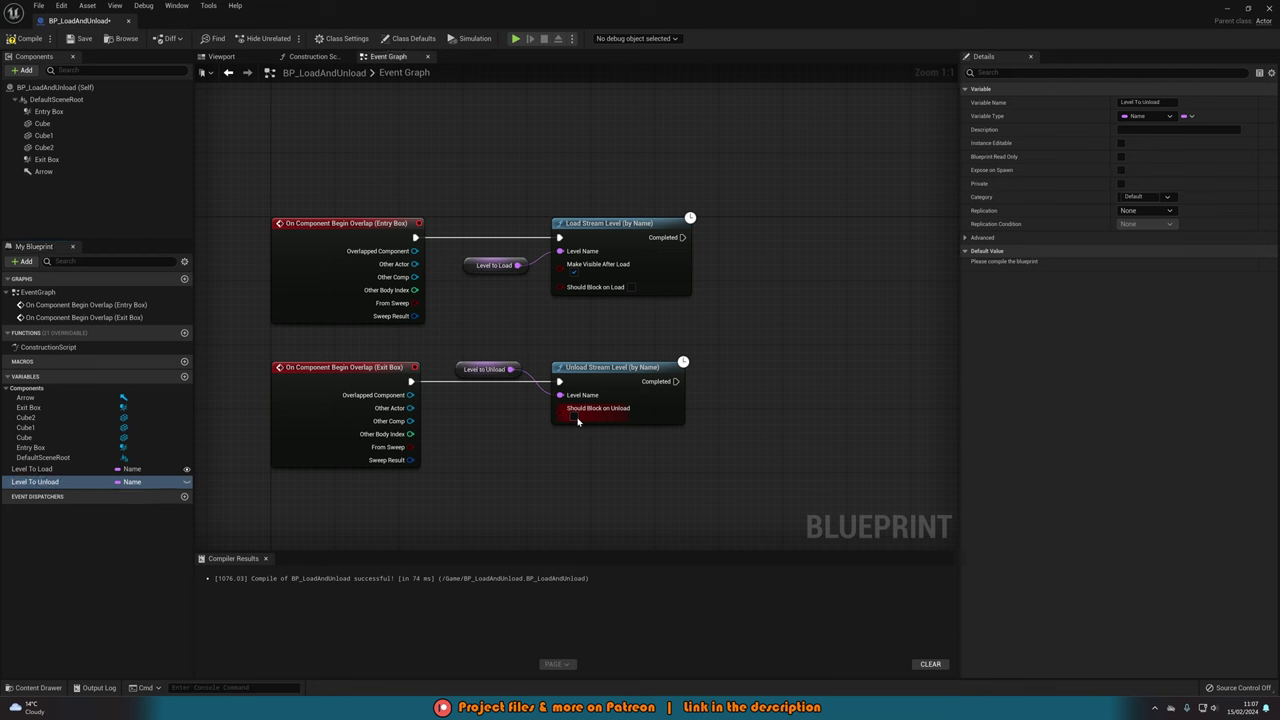
{"action": "left_click_drag", "start_coordinate": [475, 374], "coordinate": [483, 414]}
{"action": "left_click", "coordinate": [186, 482]}
{"action": "left_click", "coordinate": [24, 38]}
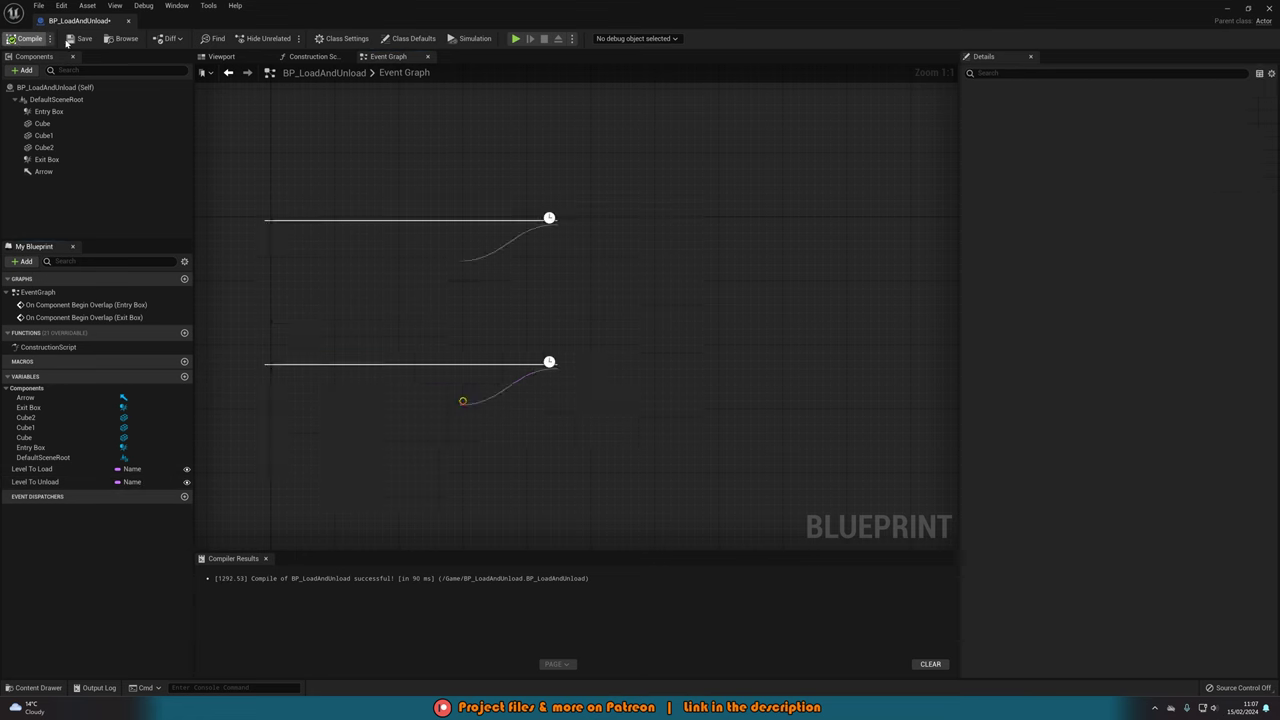
Step: Back in WorldMain, set the duplicated doorway's Level to Load to WorldSubLevel1 and its Level to Unload to WorldSubLevel2
{"action": "left_click", "coordinate": [1227, 9]}
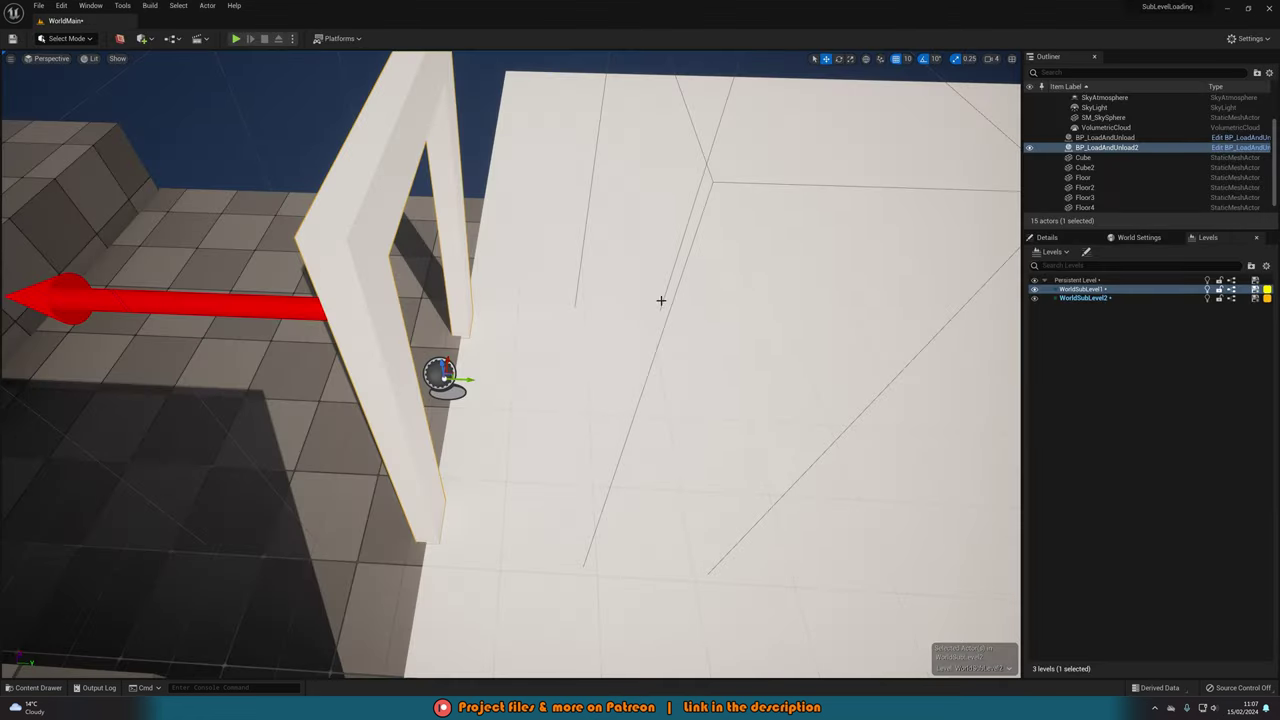
{"action": "right_click_drag", "start_coordinate": [584, 292], "coordinate": [626, 287]}
{"action": "left_click", "coordinate": [1046, 237]}
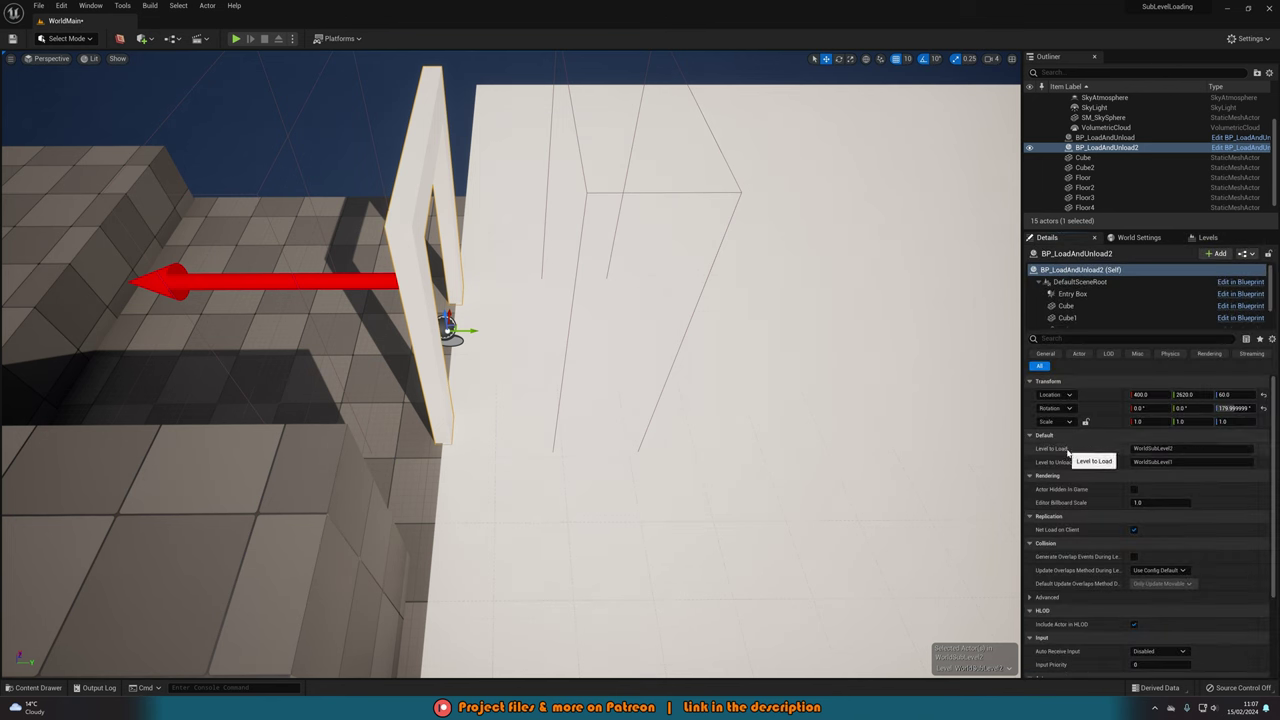
{"action": "double_click", "coordinate": [1105, 137]}
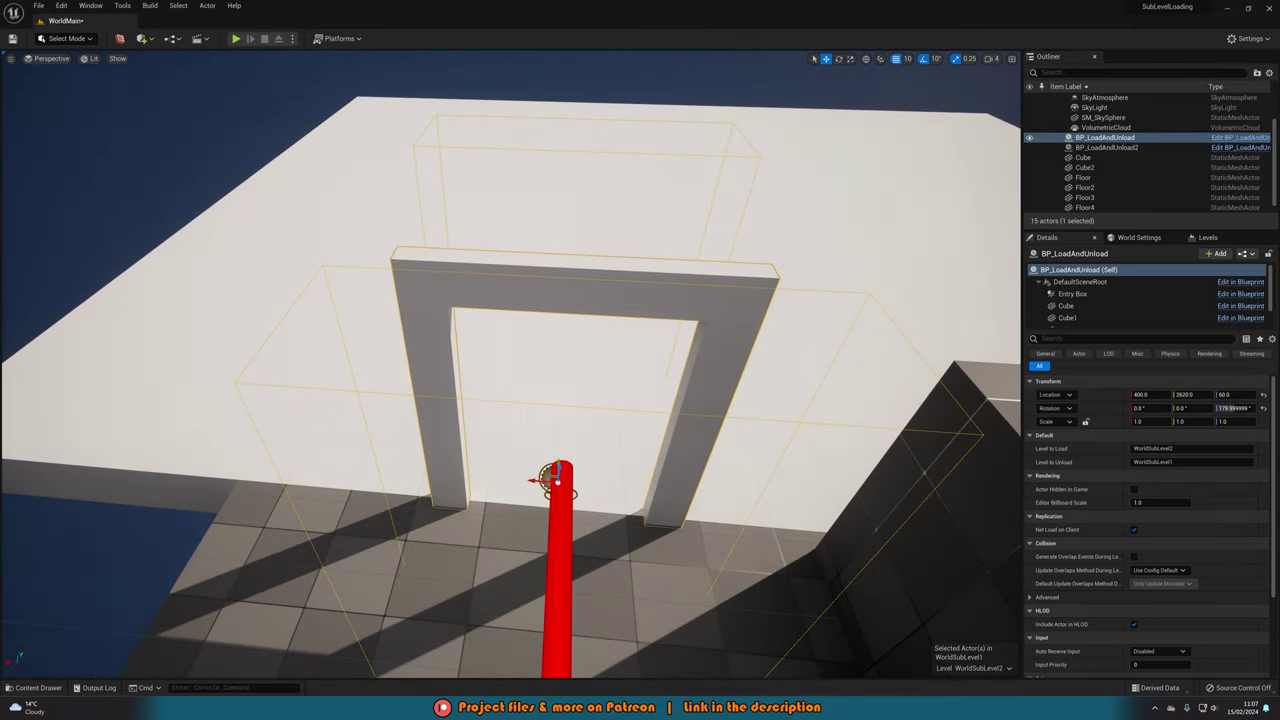
{"action": "left_click_drag", "start_coordinate": [632, 292], "coordinate": [385, 290], "text": "alt"}
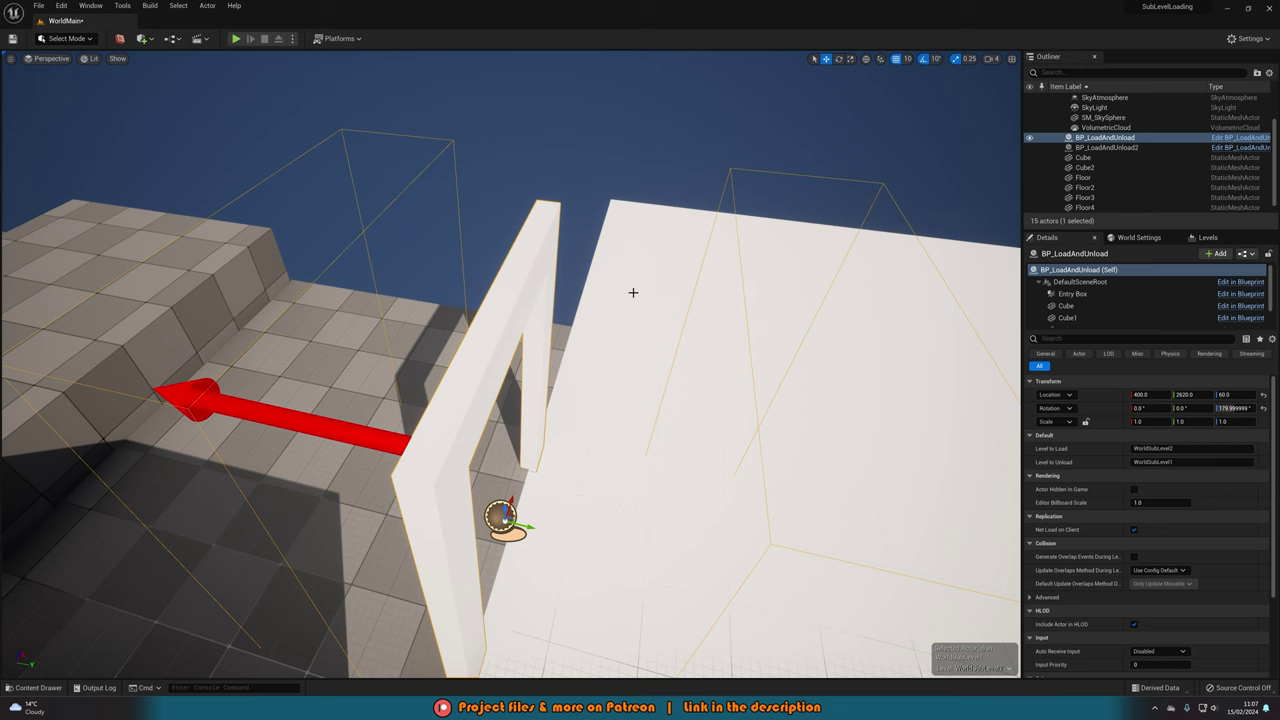
{"action": "double_click", "coordinate": [1106, 148]}
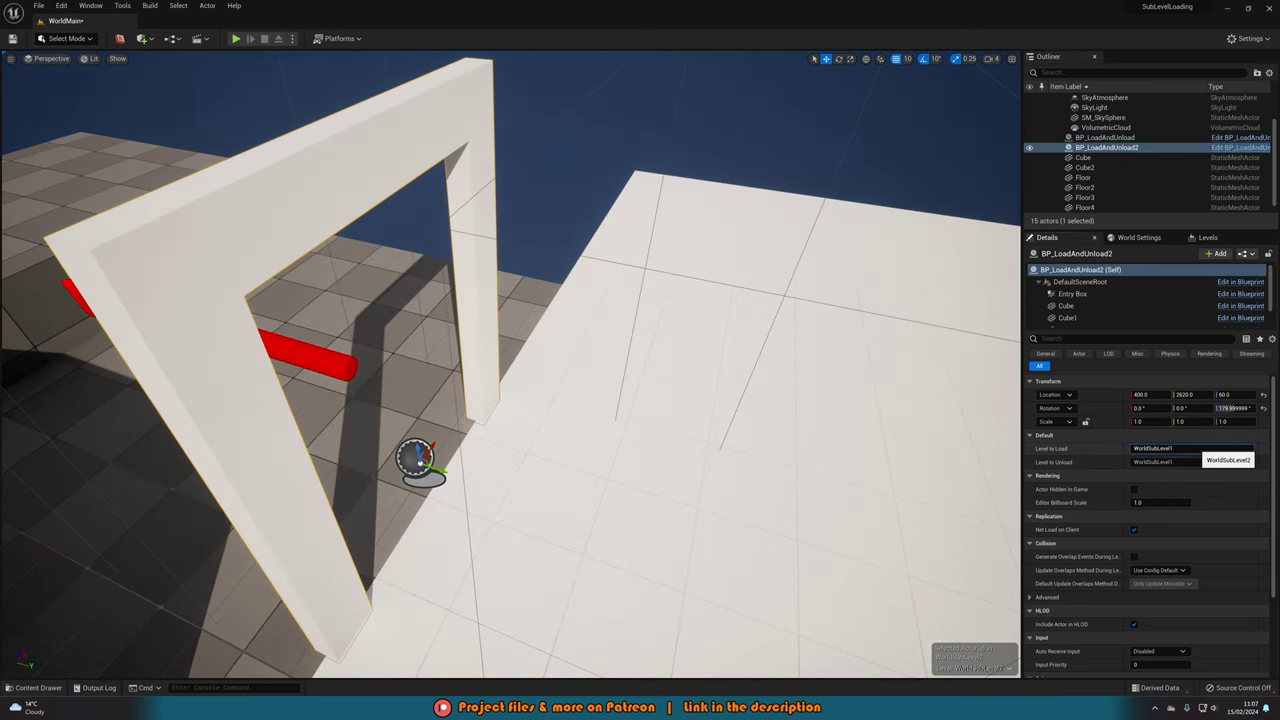
{"action": "key", "text": "Return"}
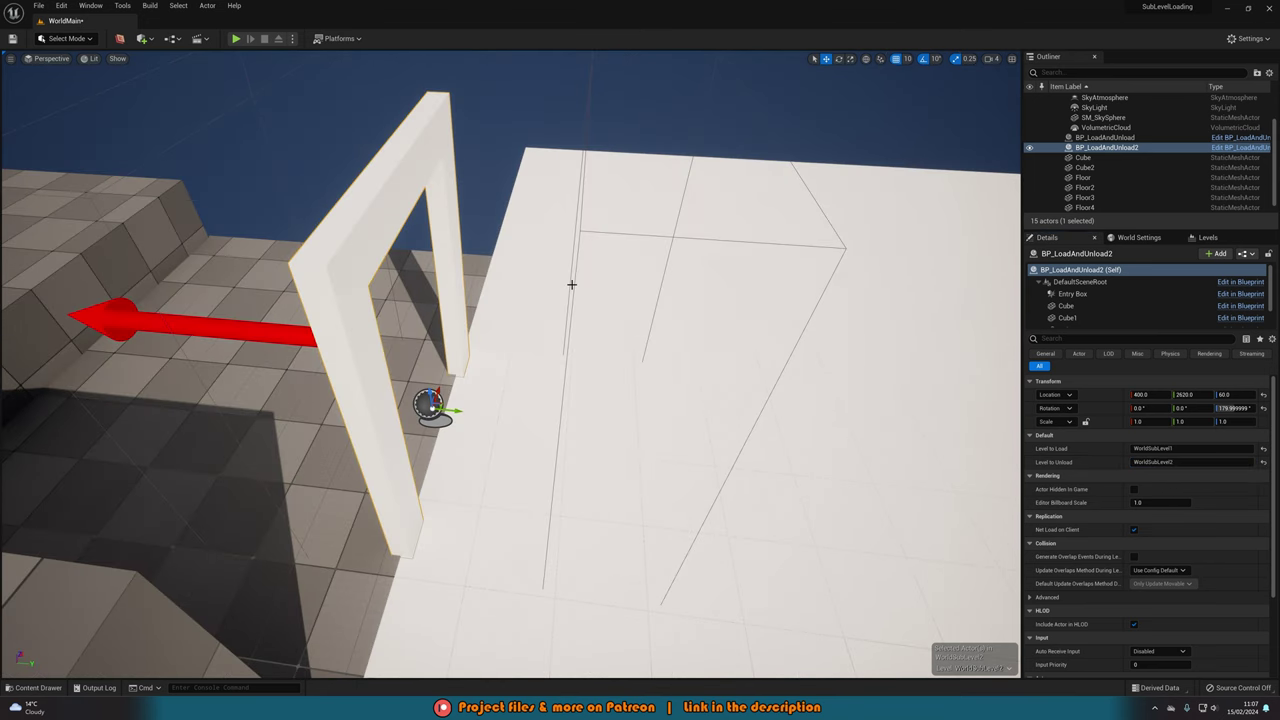
Step: Rotate the duplicated doorway 180 degrees about Z so its arrow points toward the white platform
{"action": "key", "text": "e"}
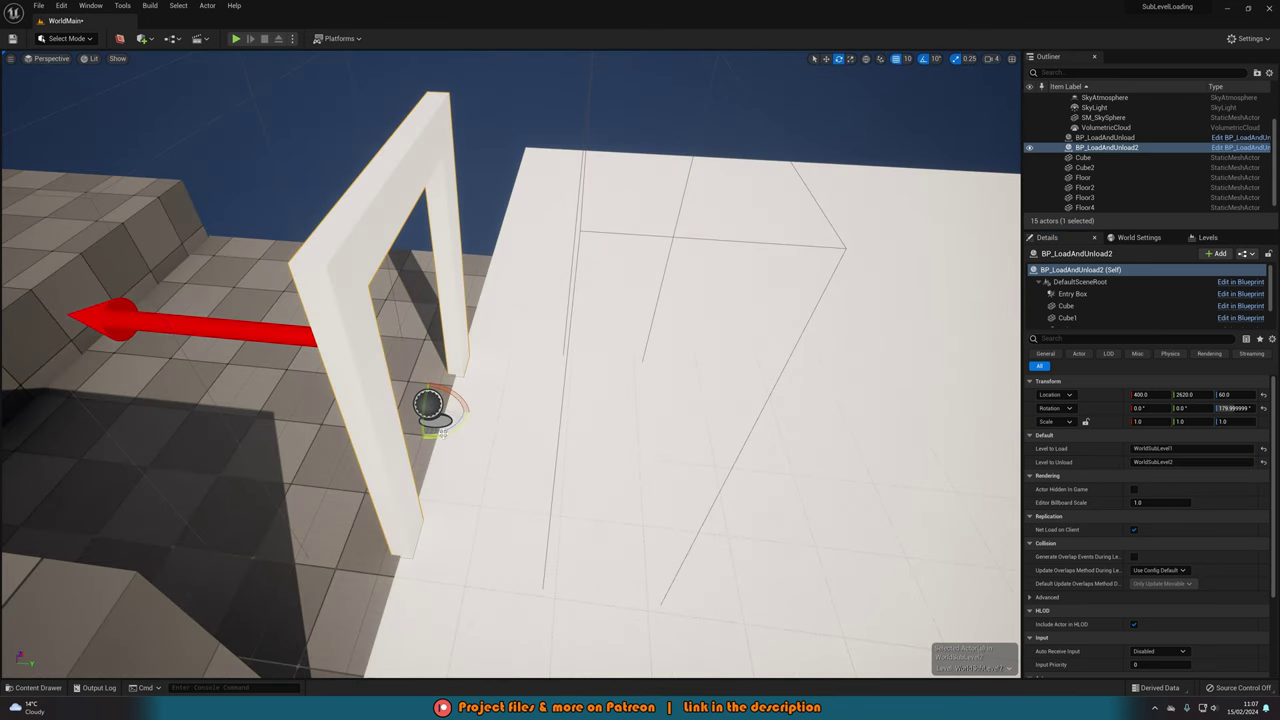
{"action": "left_click_drag", "start_coordinate": [442, 433], "coordinate": [322, 435]}
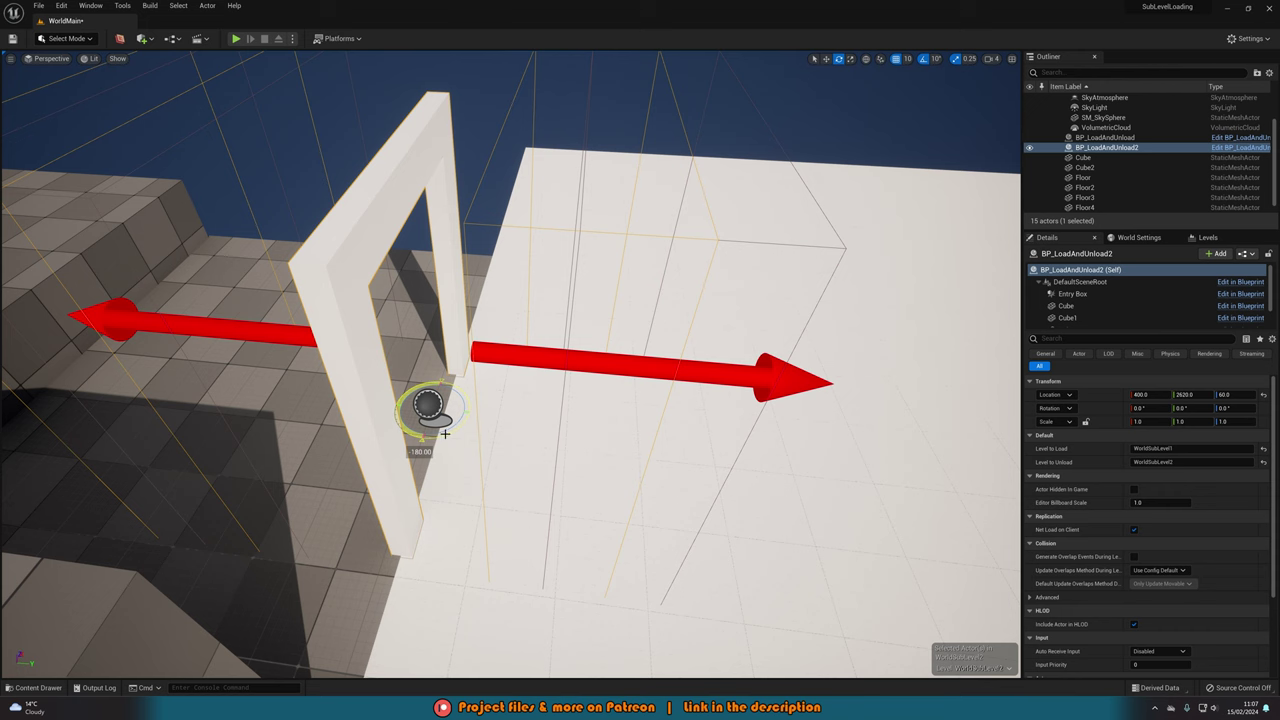
{"action": "key", "text": "w"}
{"action": "right_click_drag", "start_coordinate": [434, 430], "coordinate": [355, 410]}
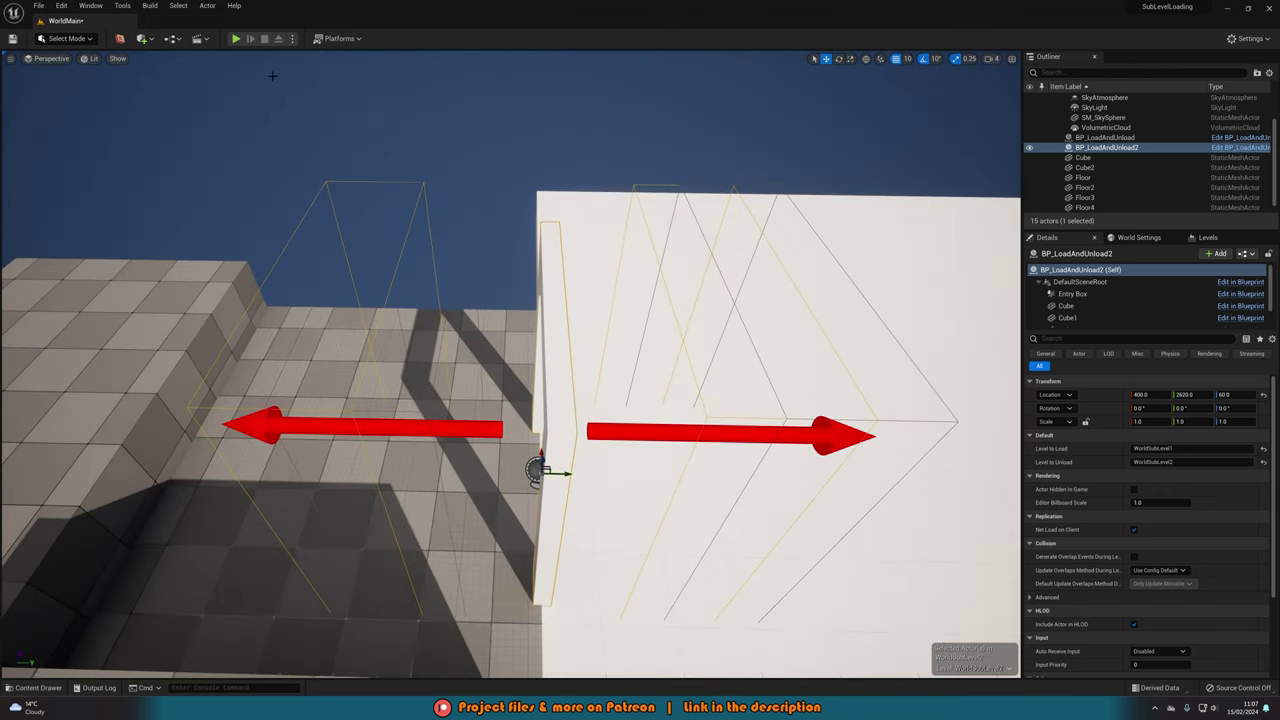
{"action": "right_click_drag", "start_coordinate": [272, 76], "coordinate": [415, 102]}
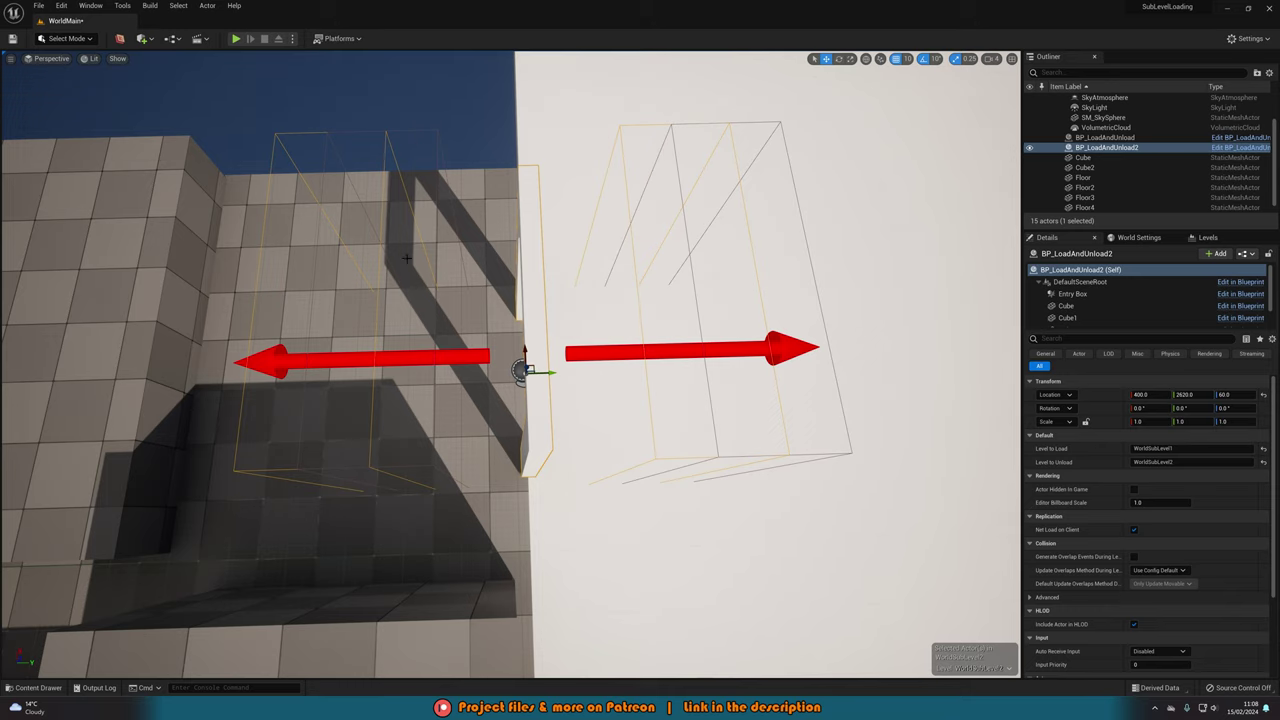
Step: Play-test WorldMain by running the character through the doorway onto the white platform and back to the checkered floor
{"action": "right_click_drag", "start_coordinate": [372, 110], "coordinate": [530, 120]}
{"action": "right_click_drag", "start_coordinate": [470, 180], "coordinate": [253, 32]}
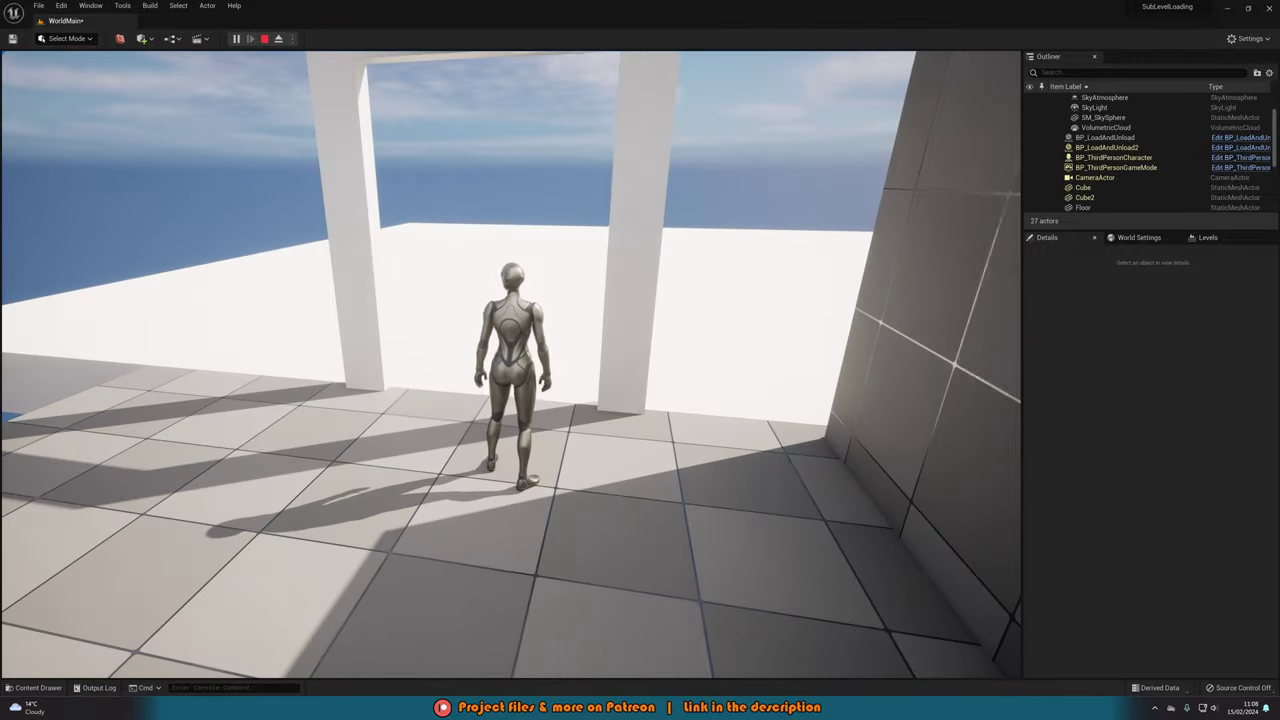
{"action": "key", "text": "w"}
{"action": "key", "text": "s"}
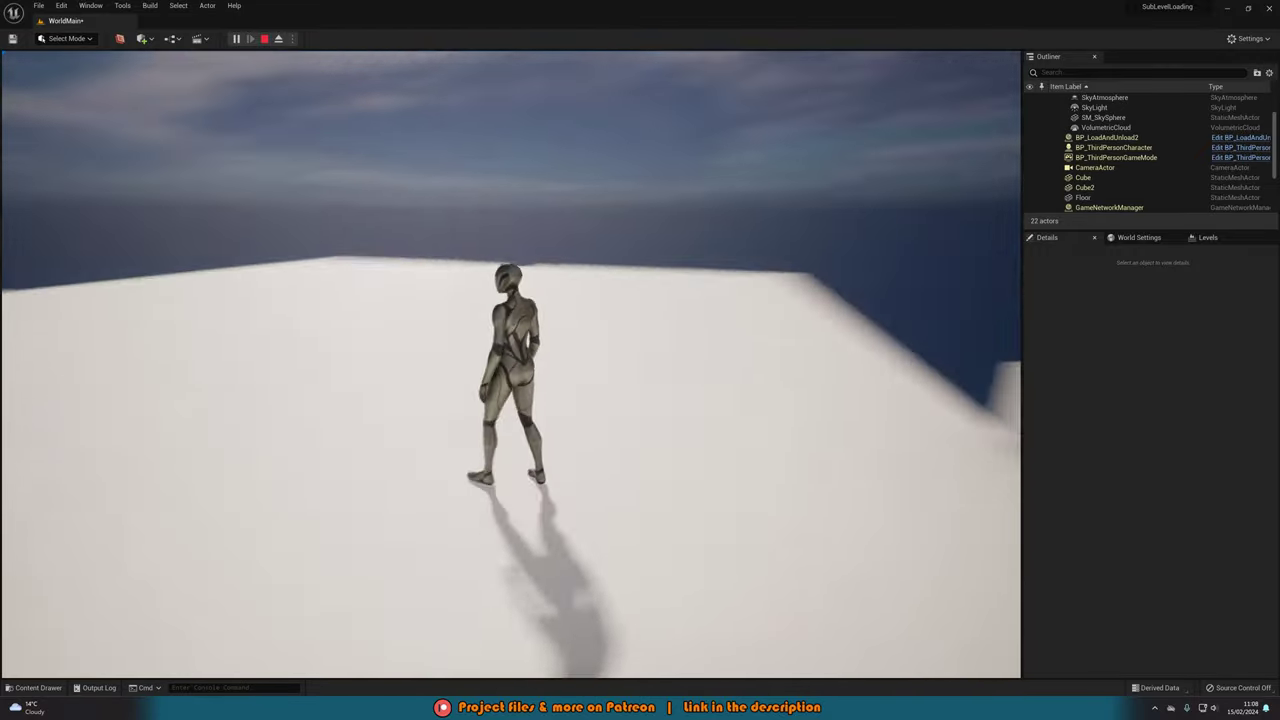
{"action": "key", "text": "s"}
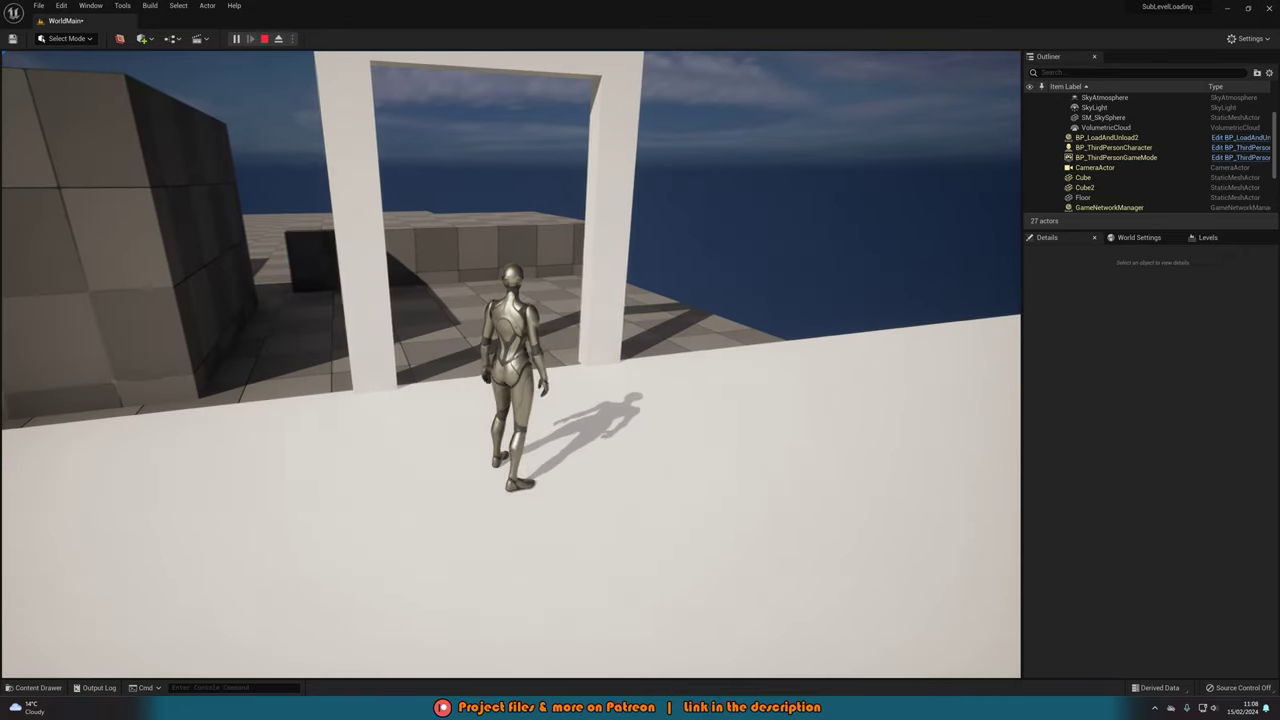
{"action": "key", "text": "w"}
{"action": "key", "text": "s"}
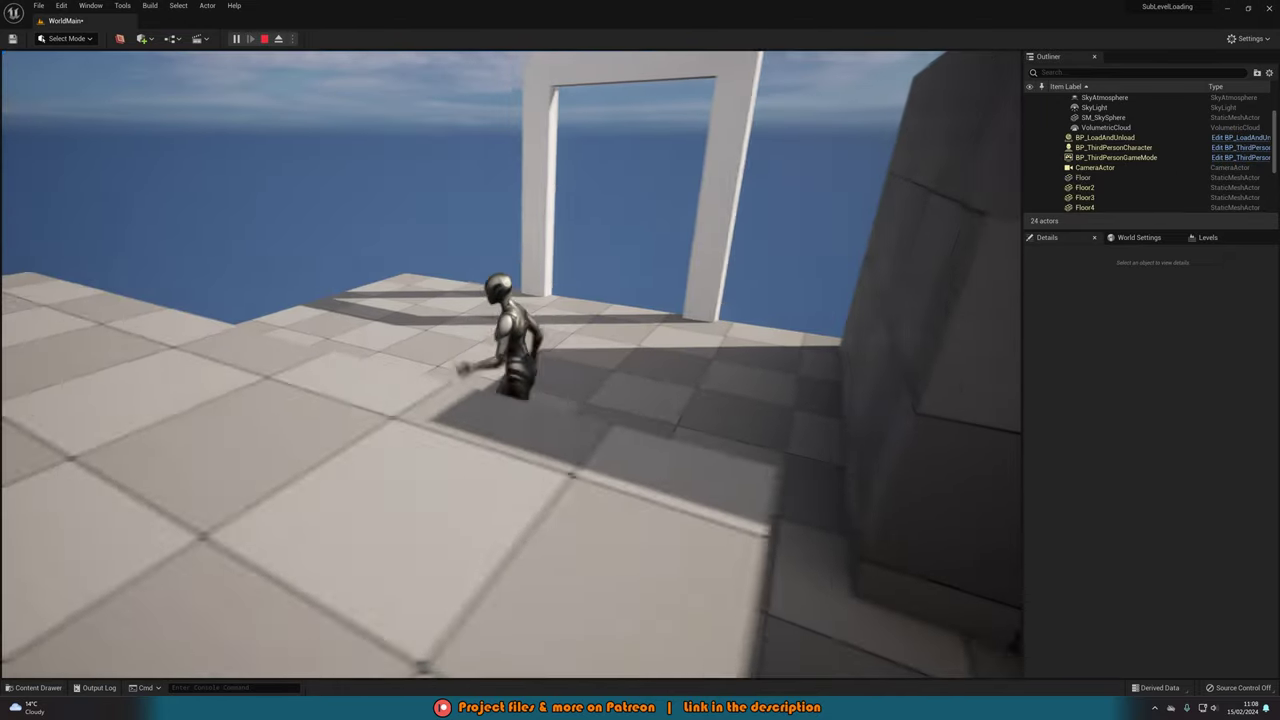
Step: Run the character through the doorway and back a second time to check level loading in both directions
{"action": "key", "text": "w"}
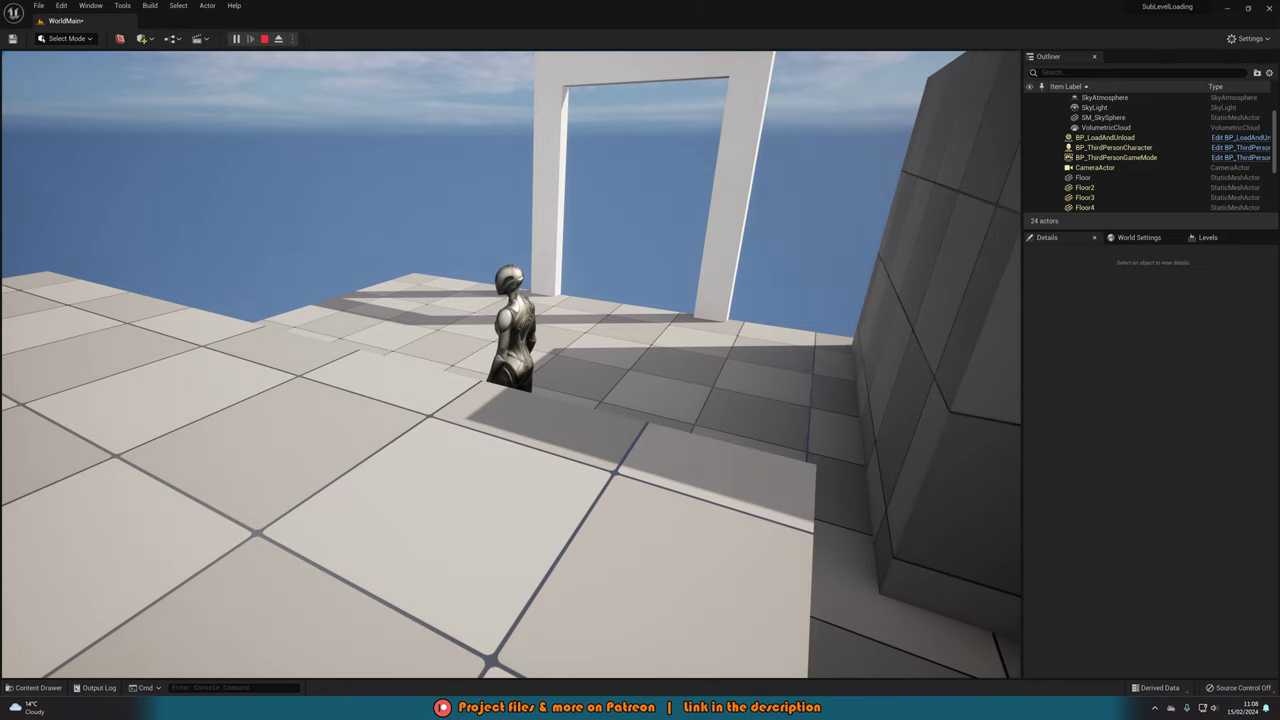
{"action": "key", "text": "w"}
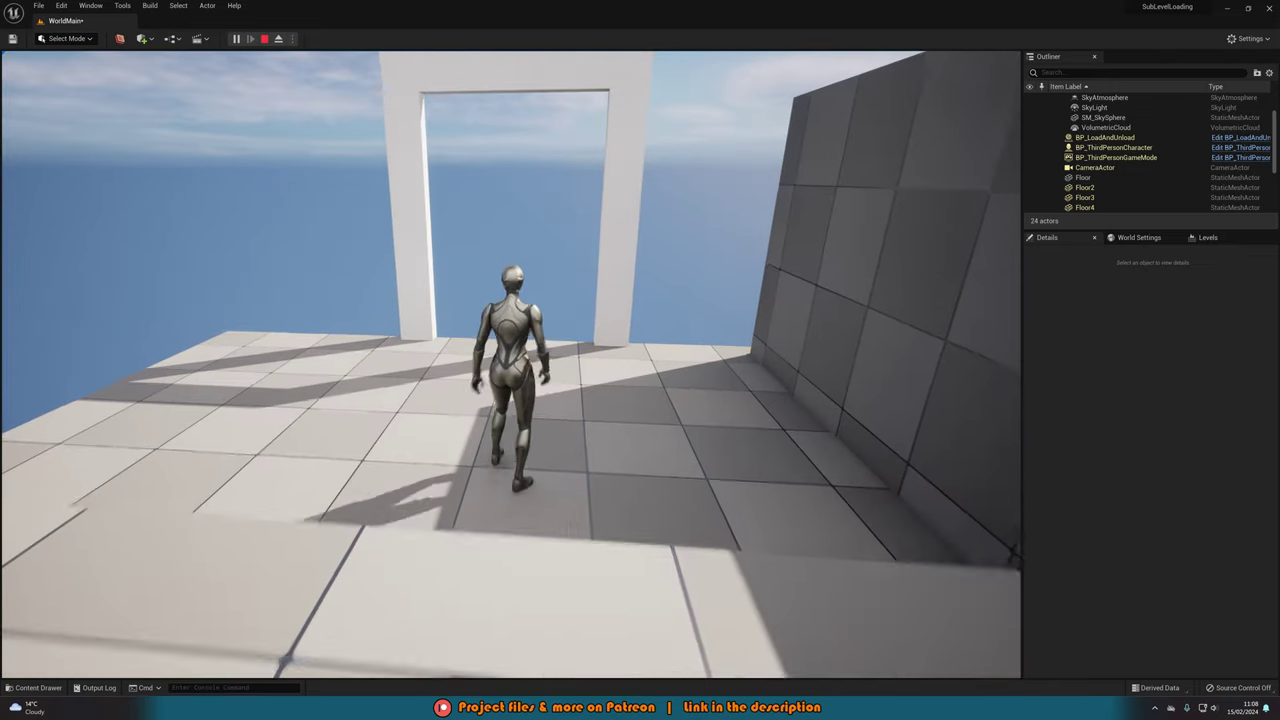
{"action": "key", "text": "w"}
{"action": "key", "text": "s"}
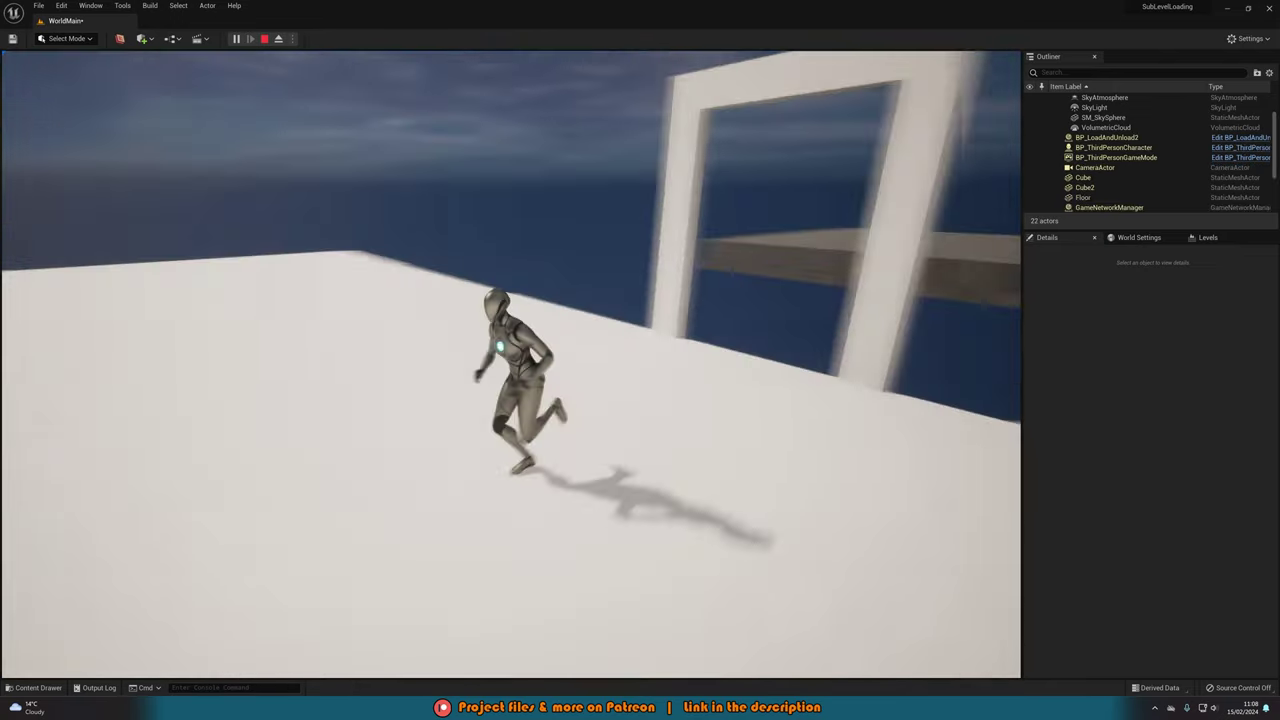
{"action": "key", "text": "s"}
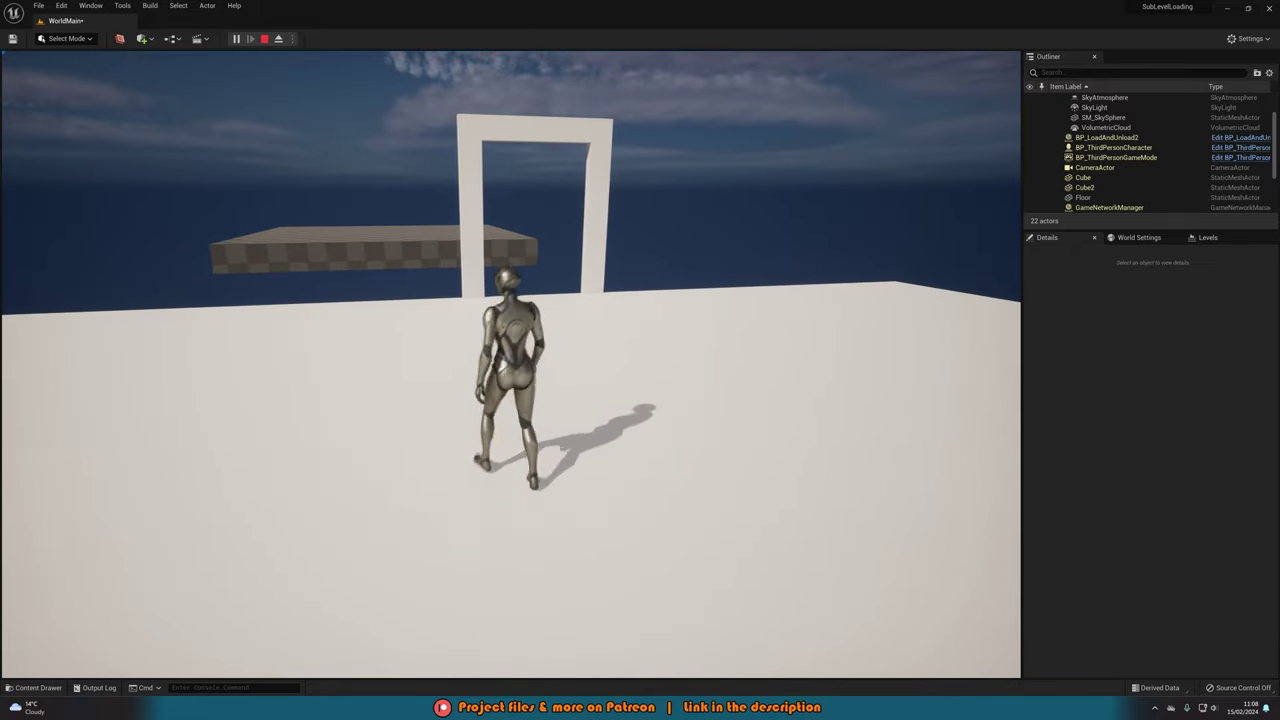
{"action": "key", "text": "w"}
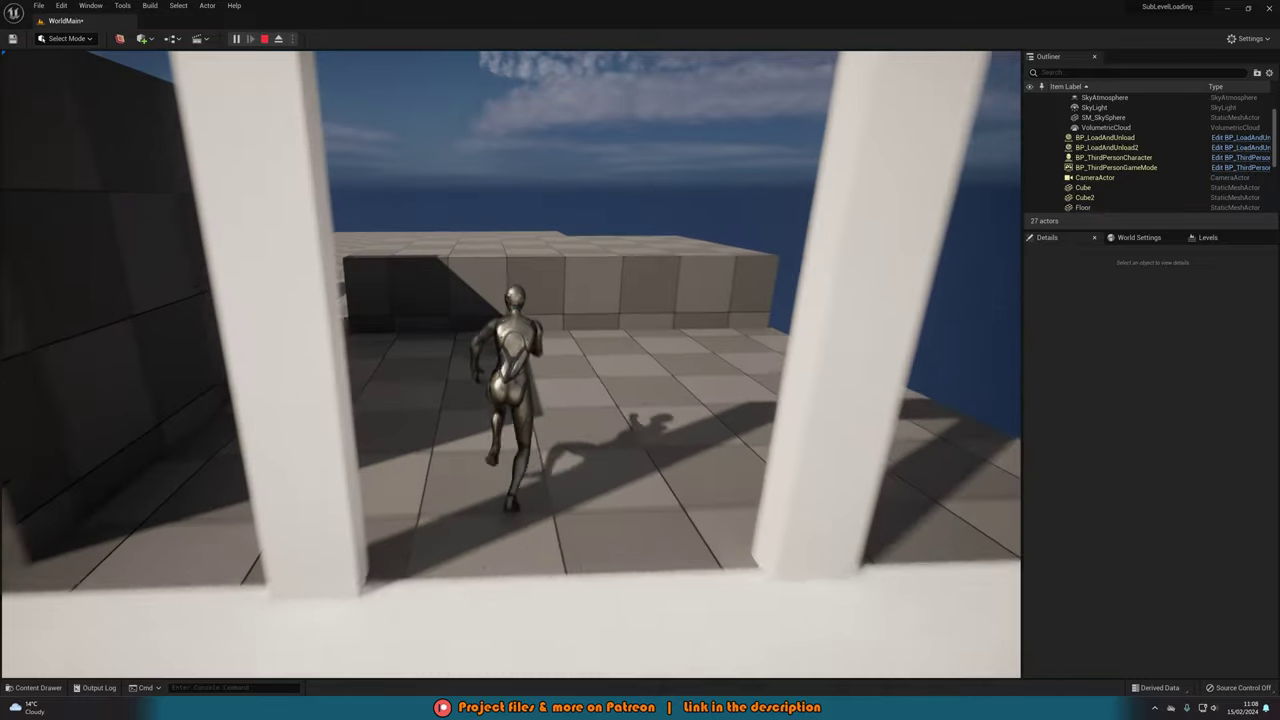
Step: Display the Levels list during play and run the character through the doorway onto the white platform to check which sublevel is loaded
{"action": "key", "text": "shift+F1"}
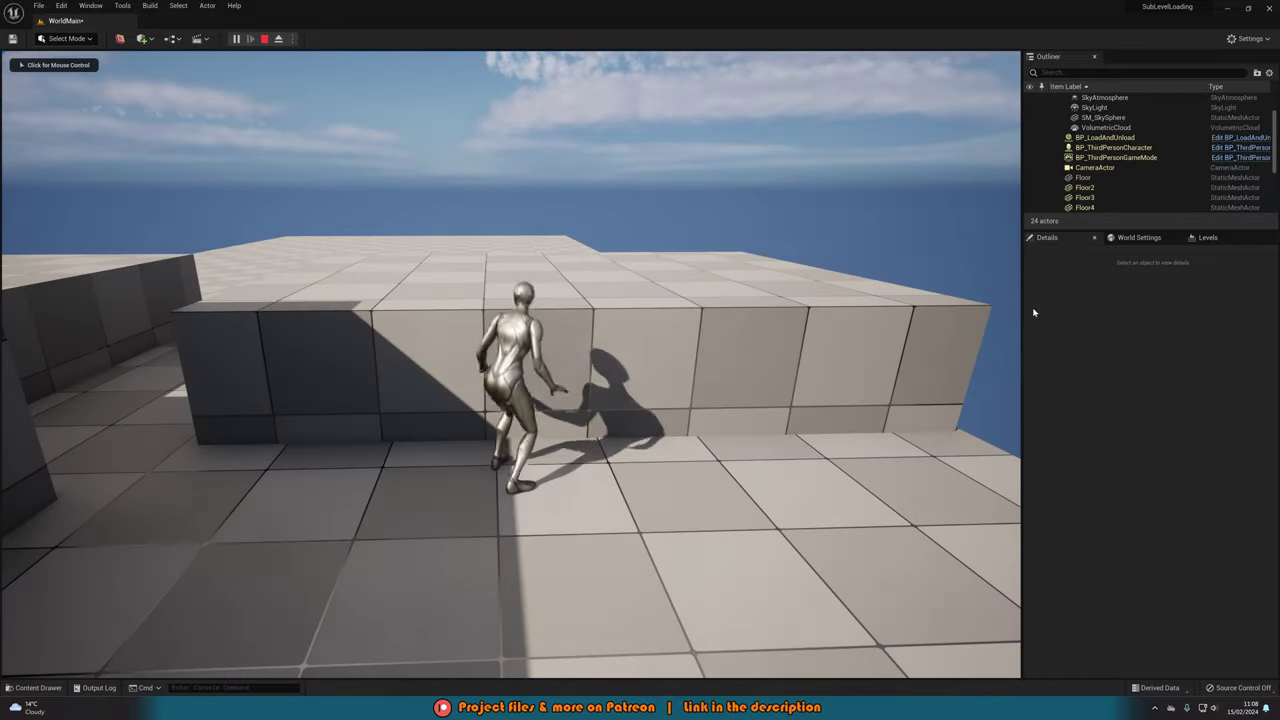
{"action": "left_click", "coordinate": [1206, 240]}
{"action": "key", "text": "w"}
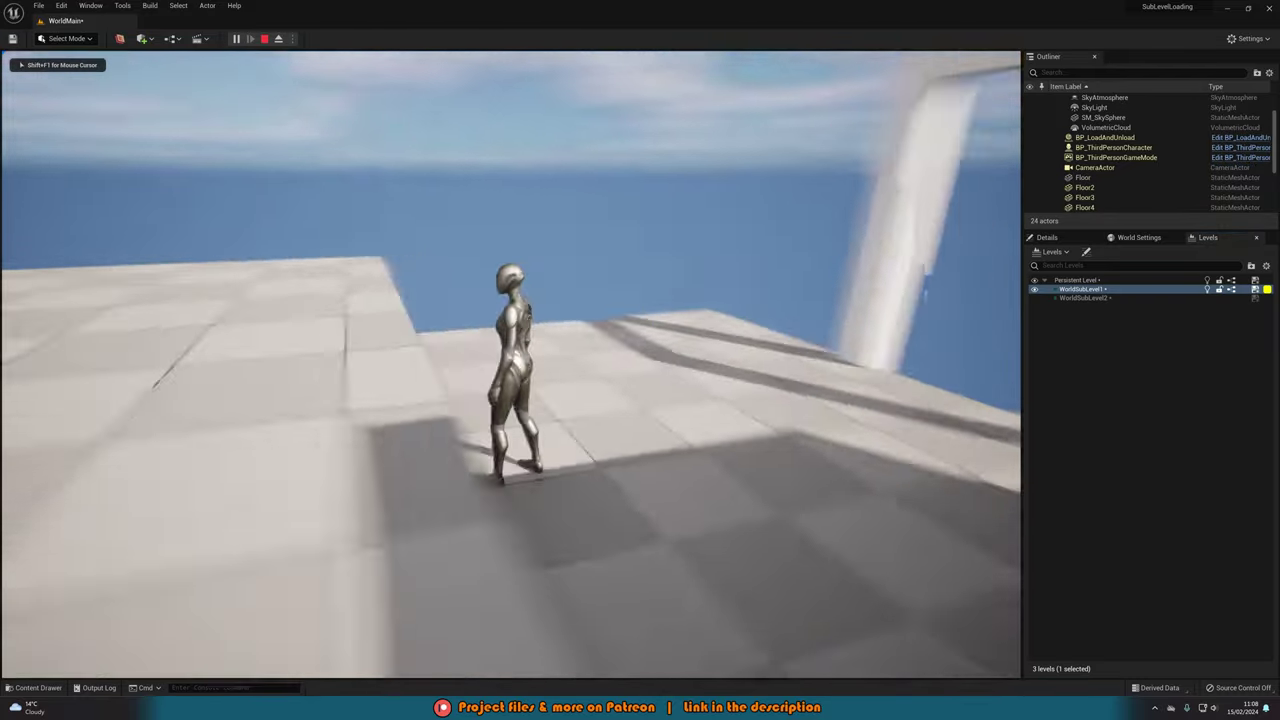
{"action": "key", "text": "a"}
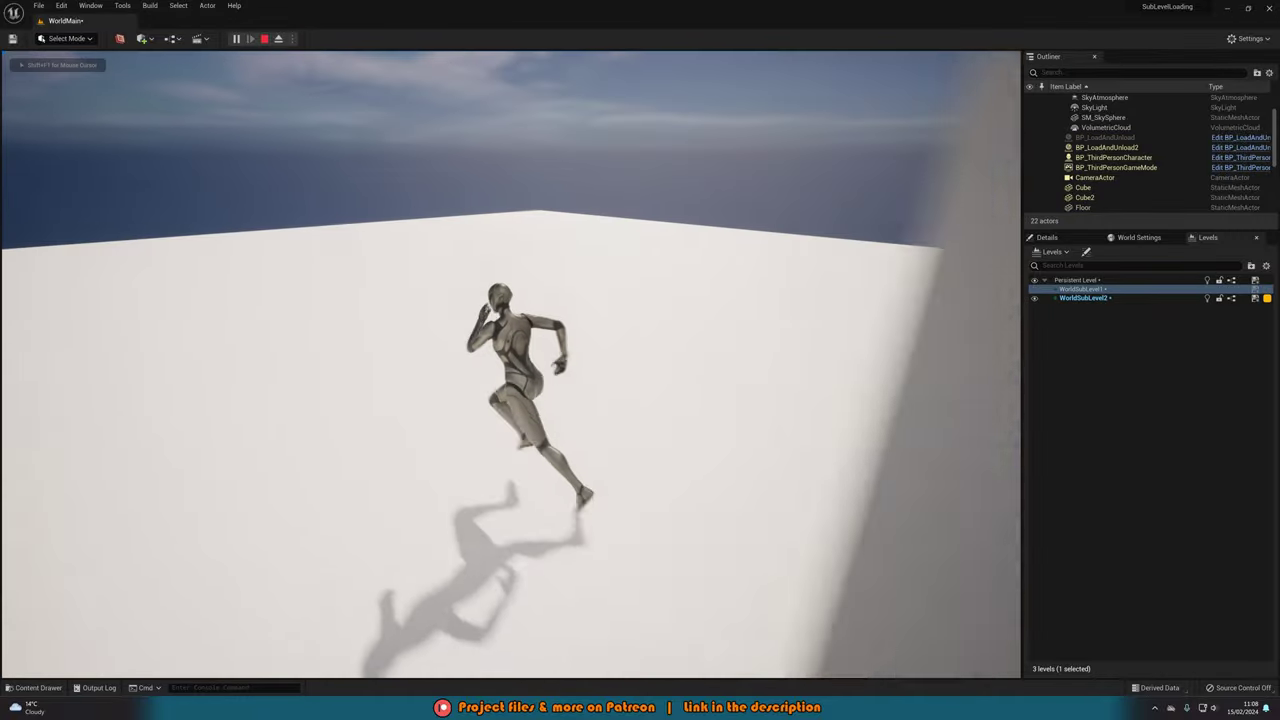
{"action": "key", "text": "w"}
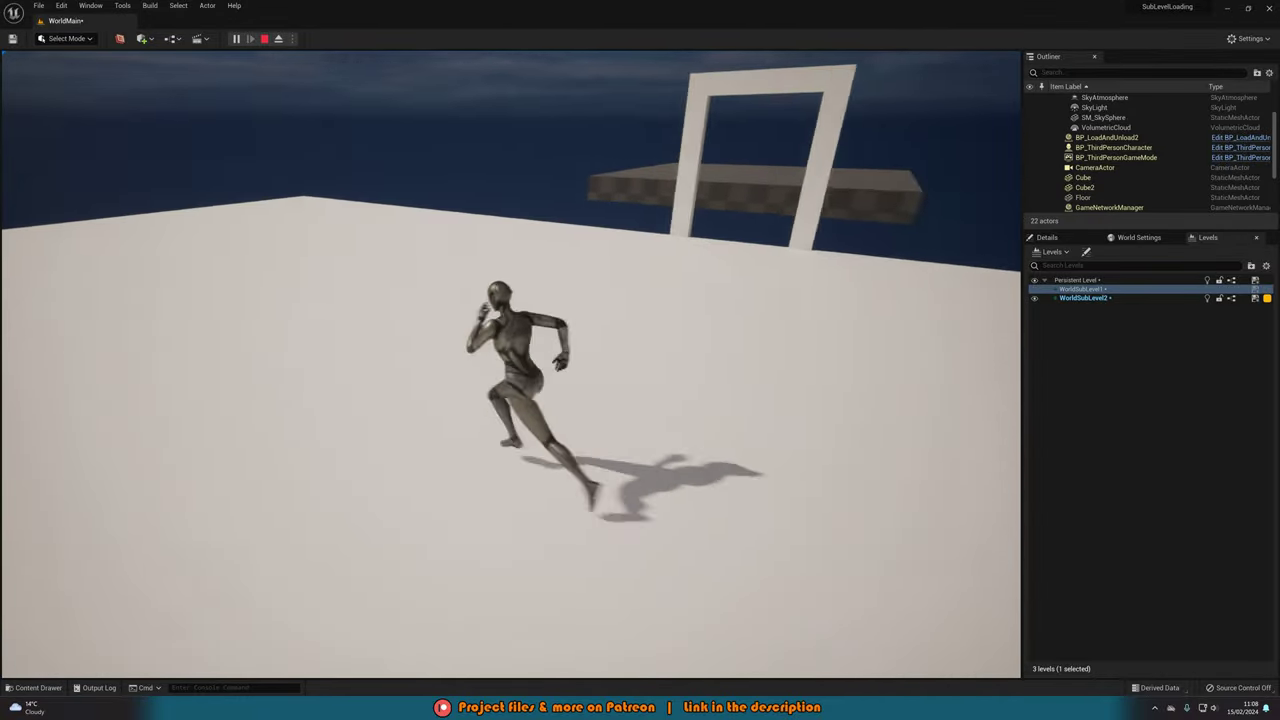
Step: Run the character back to the checkered floor and again onto the white platform while monitoring the Levels list, and end the play session
{"action": "key", "text": "w"}
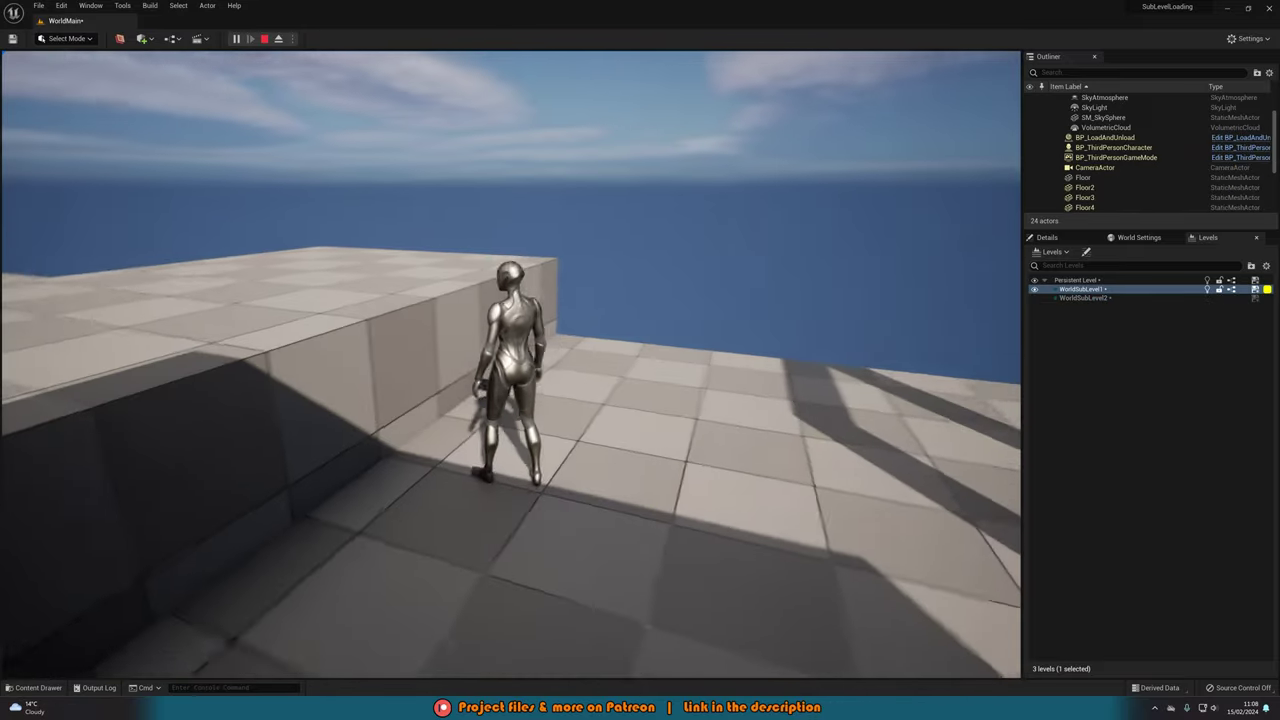
{"action": "key", "text": "s"}
{"action": "key", "text": "s"}
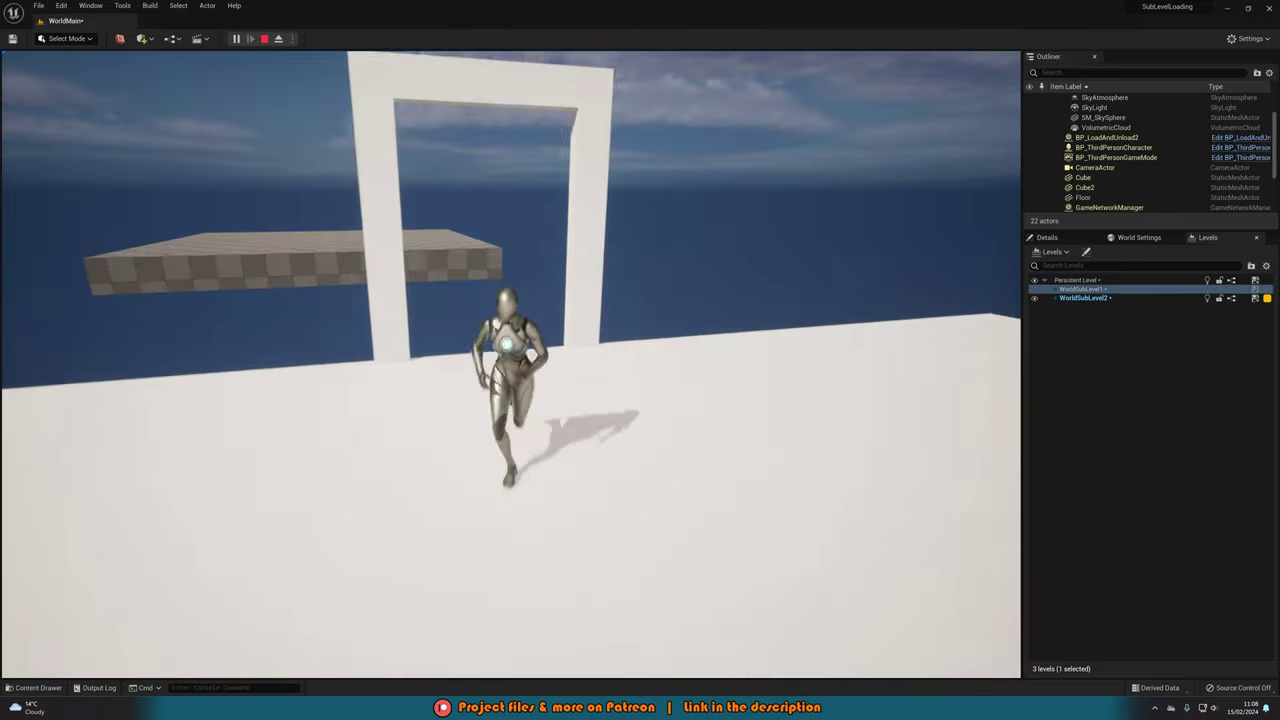
{"action": "key", "text": "Escape"}
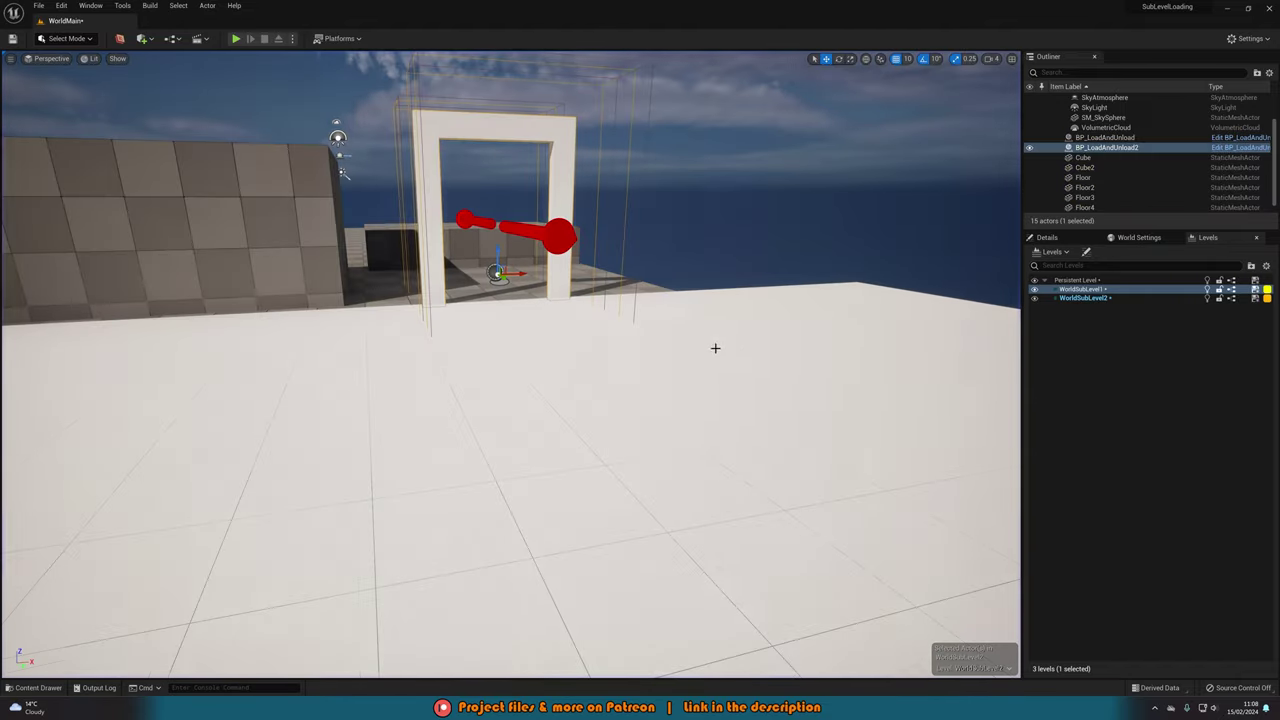
Step: Examine the doorway and both platforms from above, and inspect the level streaming details of WorldSubLevel2
{"action": "right_click_drag", "start_coordinate": [714, 349], "coordinate": [965, 465]}
{"action": "right_click_drag", "start_coordinate": [501, 350], "coordinate": [501, 350]}
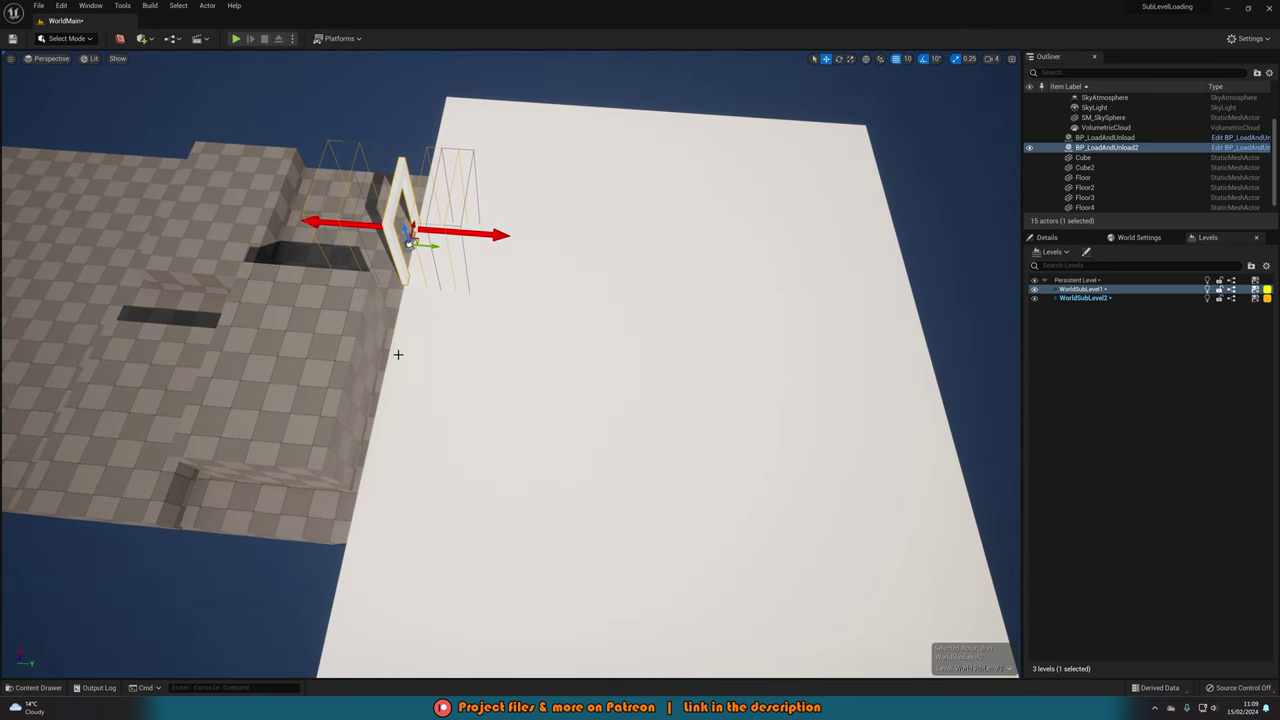
{"action": "right_click_drag", "start_coordinate": [397, 354], "coordinate": [397, 354]}
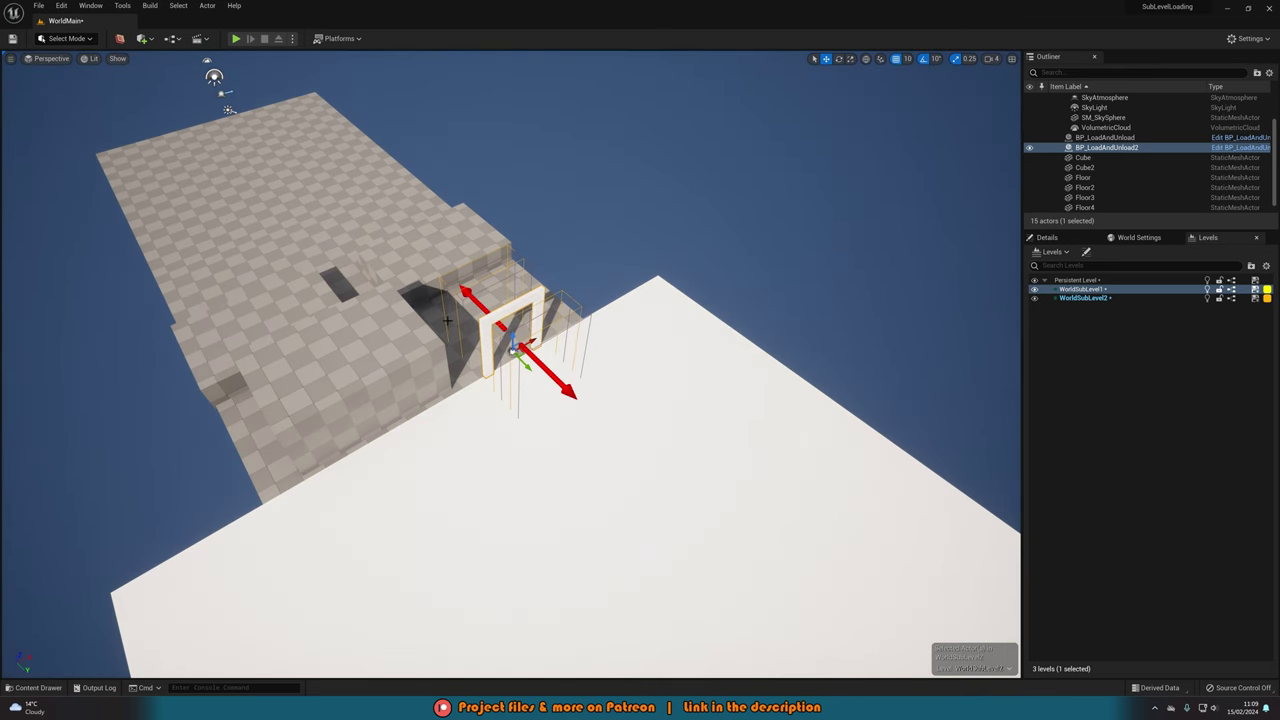
{"action": "right_click_drag", "start_coordinate": [581, 315], "coordinate": [603, 354]}
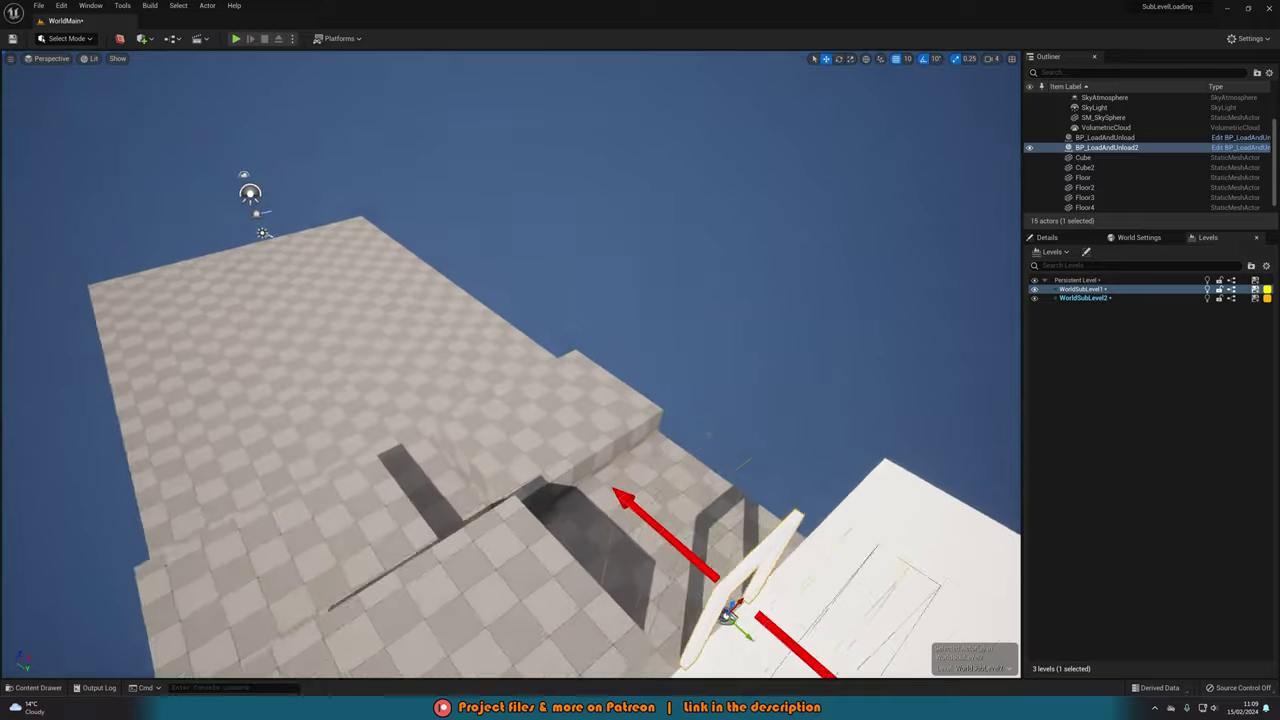
{"action": "left_click_drag", "start_coordinate": [615, 370], "coordinate": [608, 342], "text": "alt"}
{"action": "left_click", "coordinate": [1087, 252]}
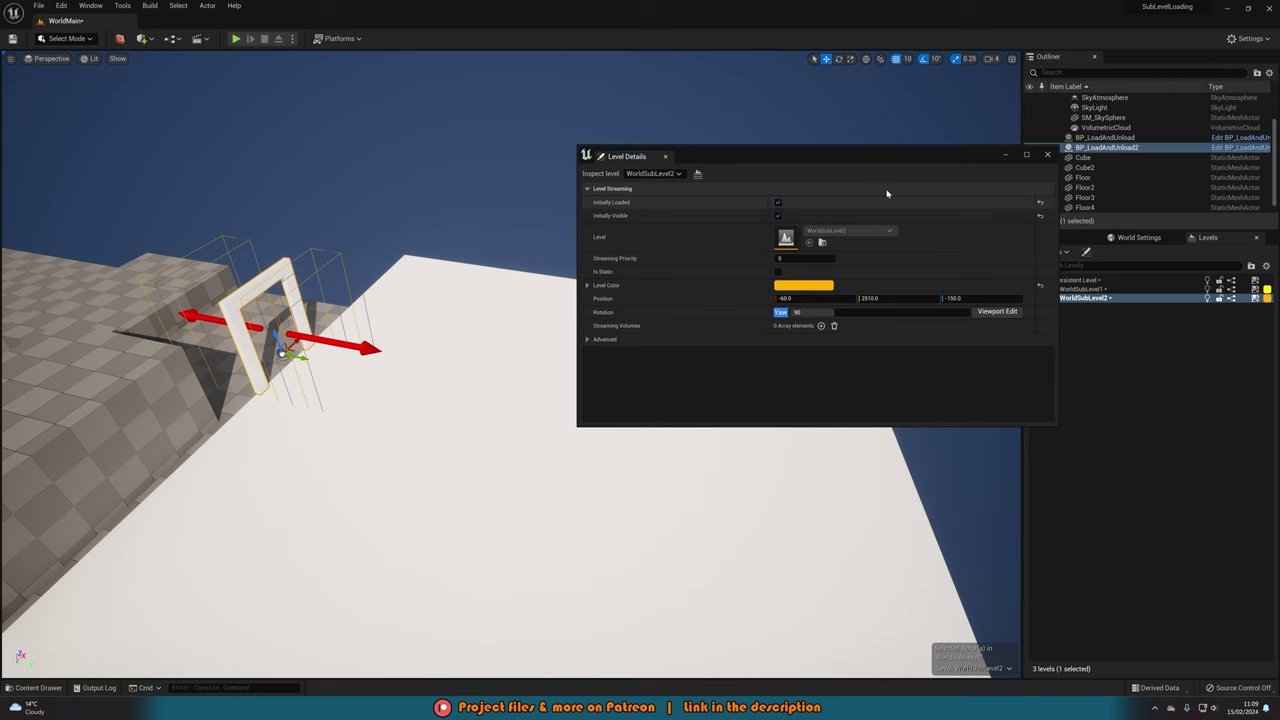
{"action": "left_click", "coordinate": [1048, 156]}
Step: Play-test from the white platform, running through the doorway to the checkered area and jumping onto its raised floor, and end the session
{"action": "left_click", "coordinate": [236, 39]}
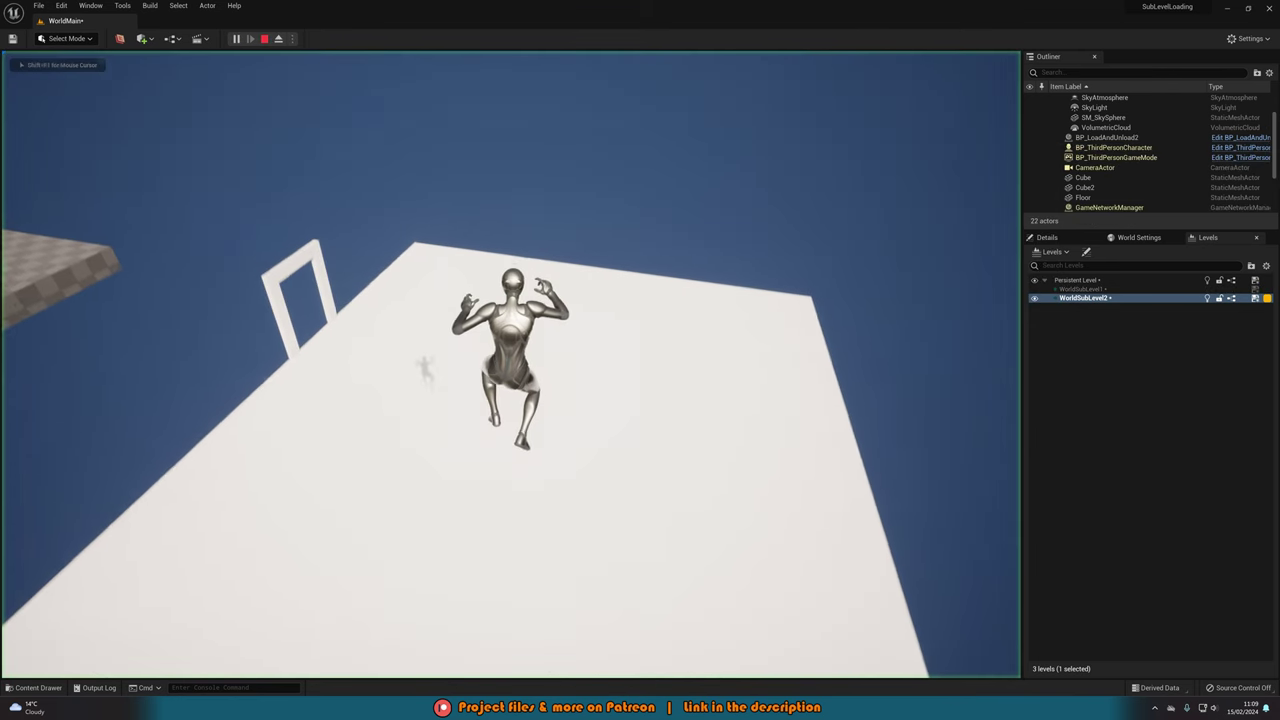
{"action": "key", "text": "w"}
{"action": "key", "text": "w"}
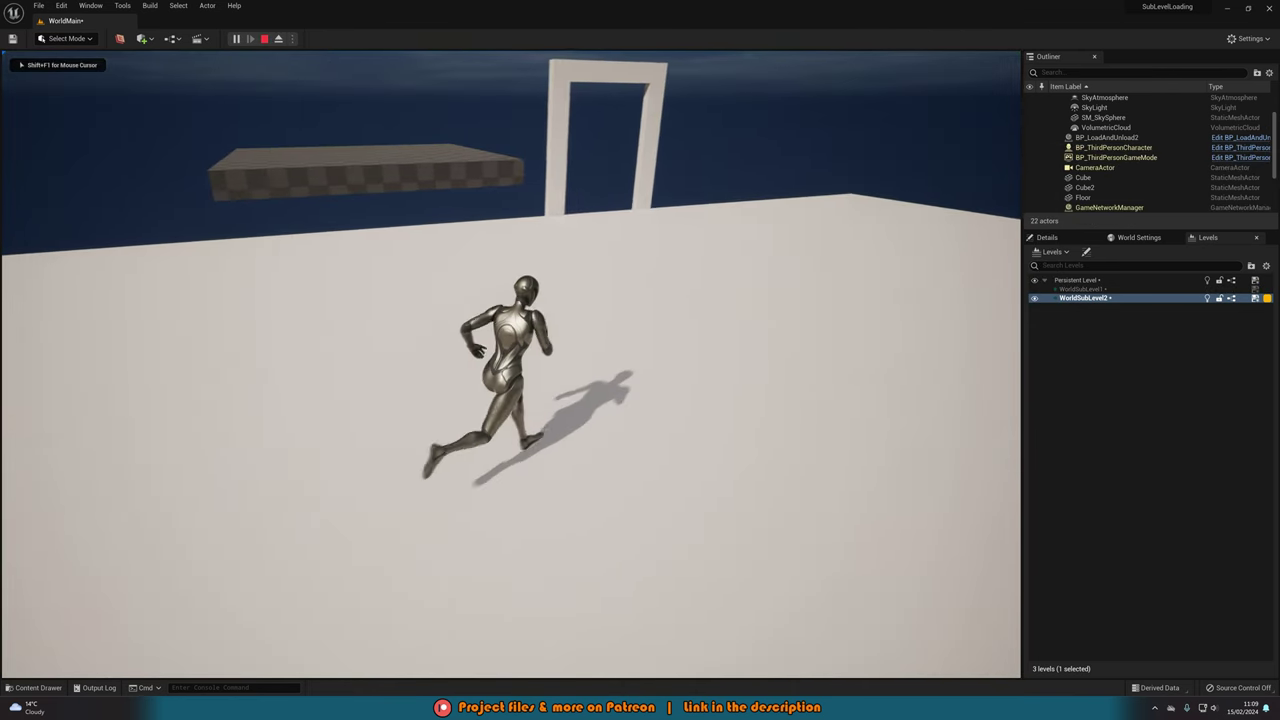
{"action": "key", "text": "w"}
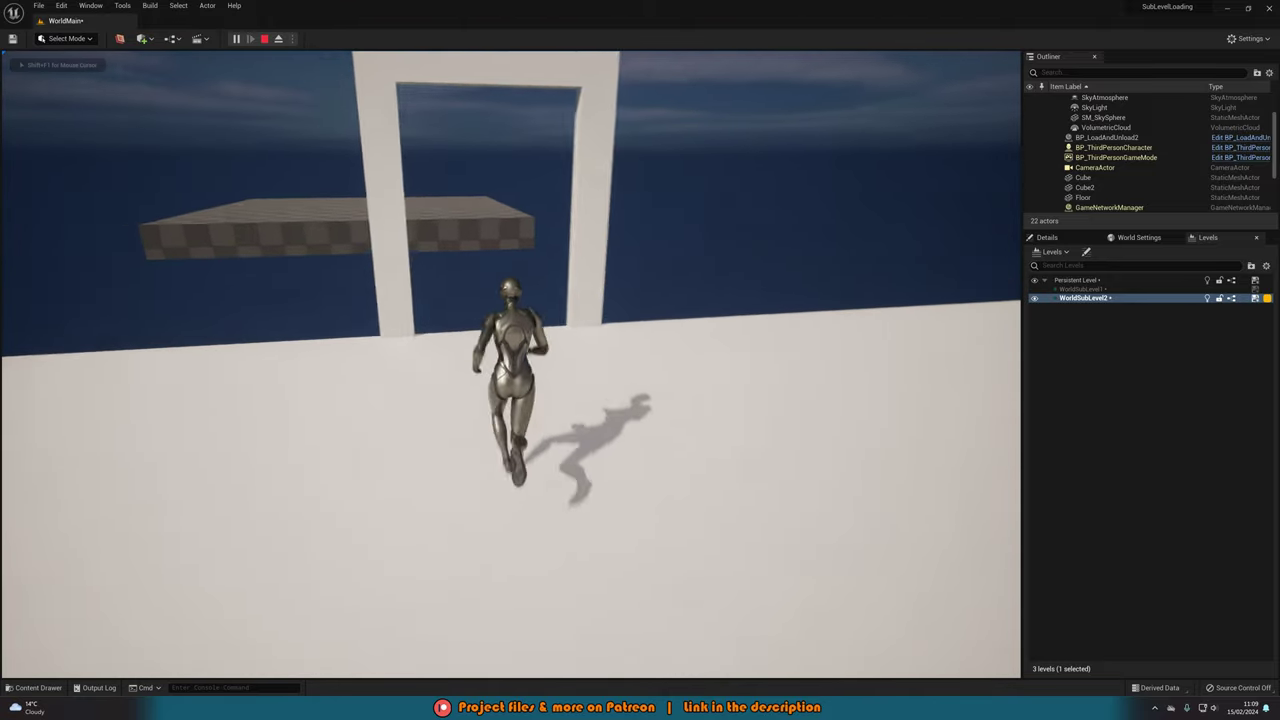
{"action": "key", "text": "w"}
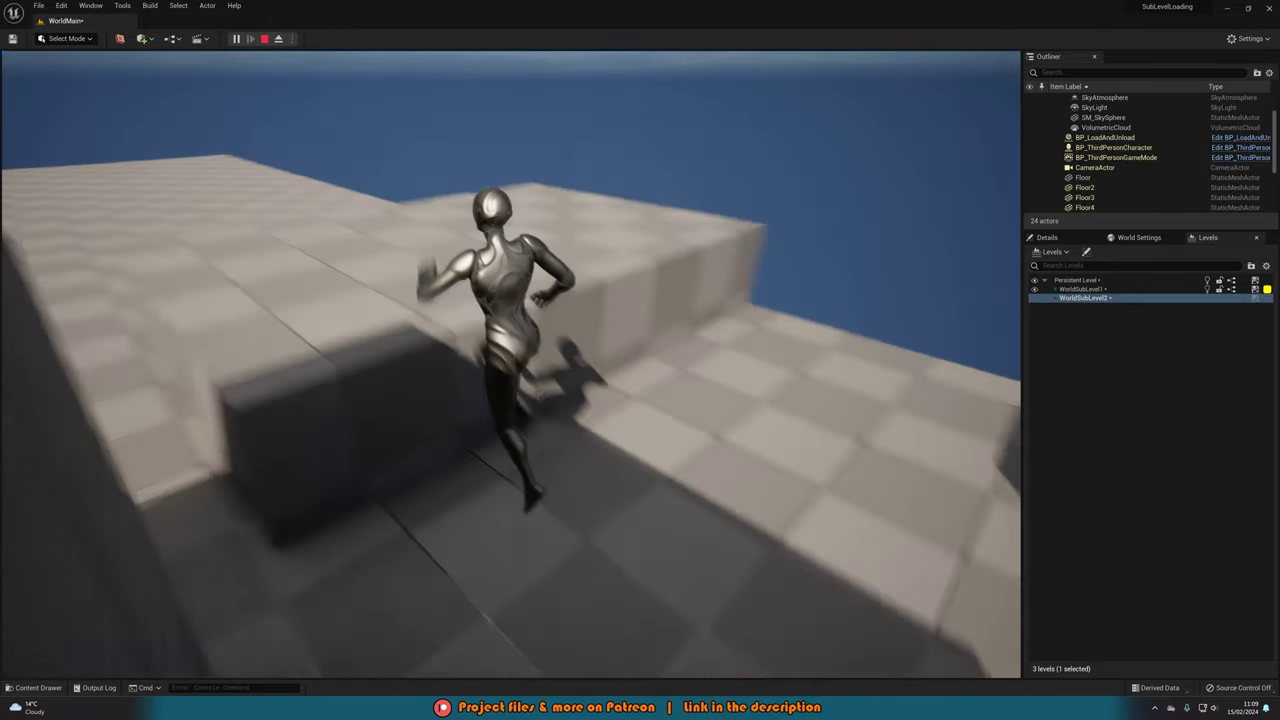
{"action": "key", "text": "space"}
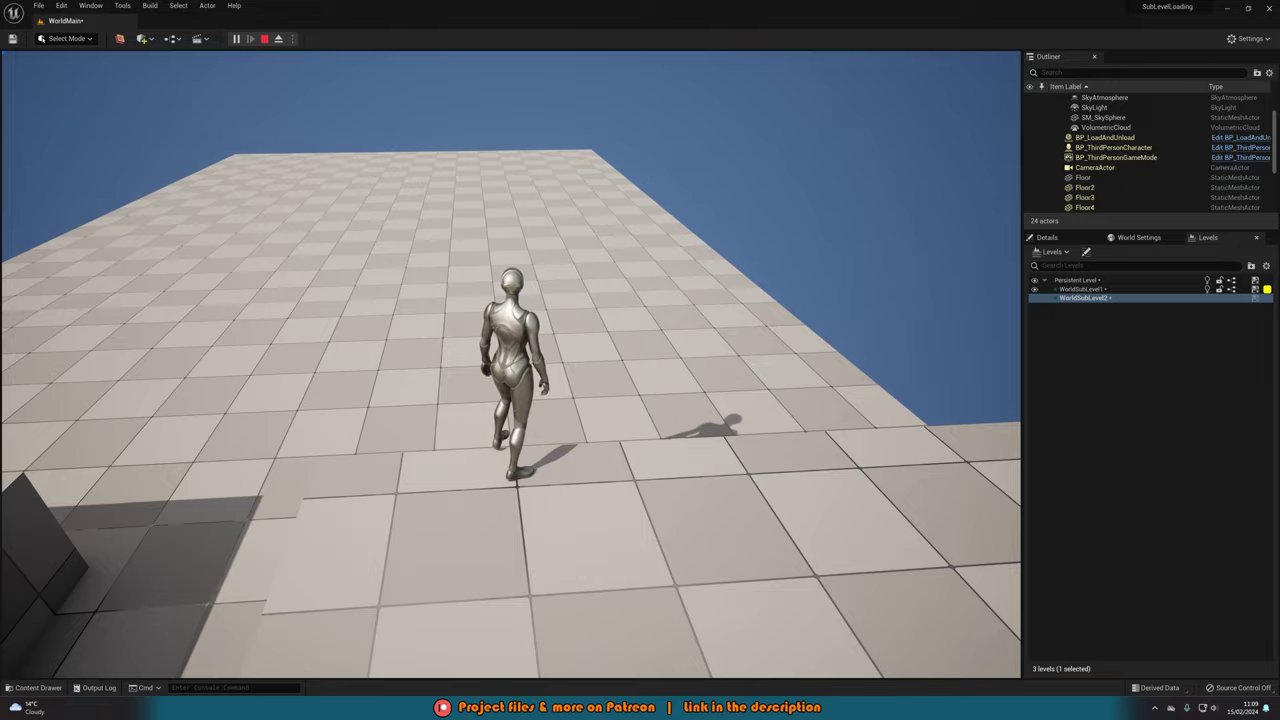
{"action": "key", "text": "Escape"}
Step: Start another play-test and run and jump the character around the checkered blocks near the doorway
{"action": "key", "text": "s"}
{"action": "right_click_drag", "start_coordinate": [577, 274], "coordinate": [680, 250]}
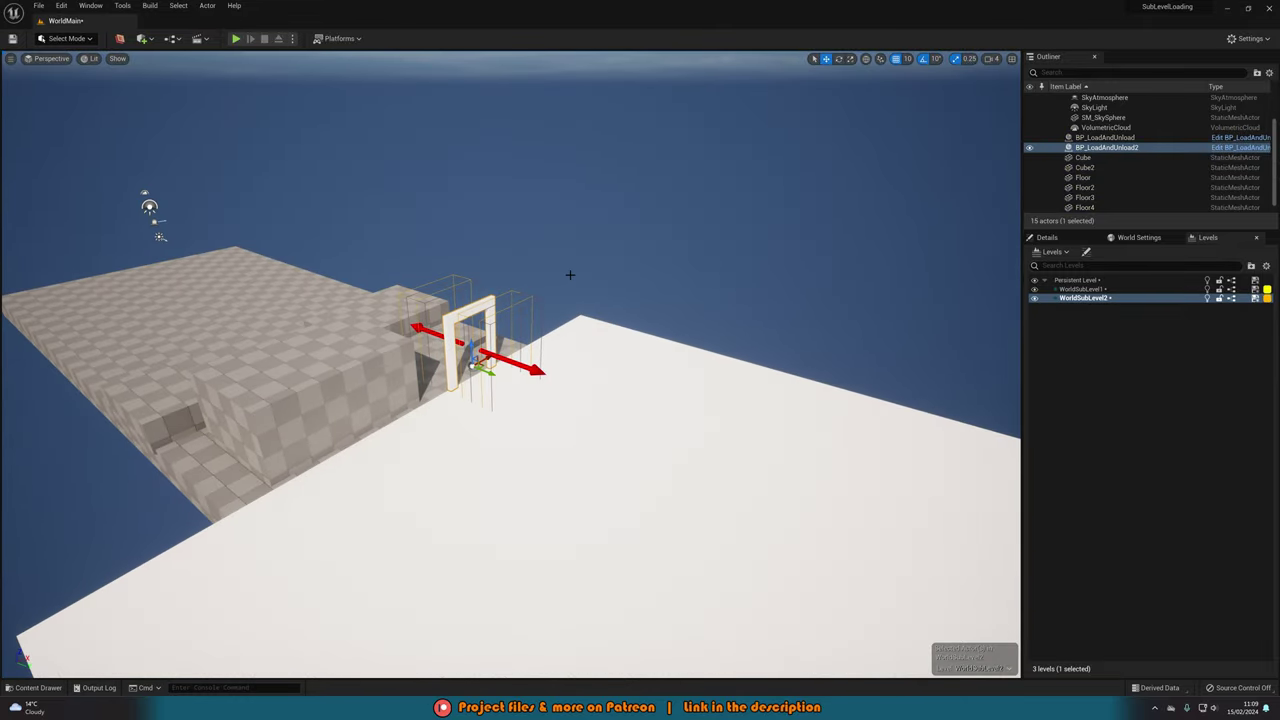
{"action": "left_click", "coordinate": [237, 39]}
{"action": "key", "text": "w"}
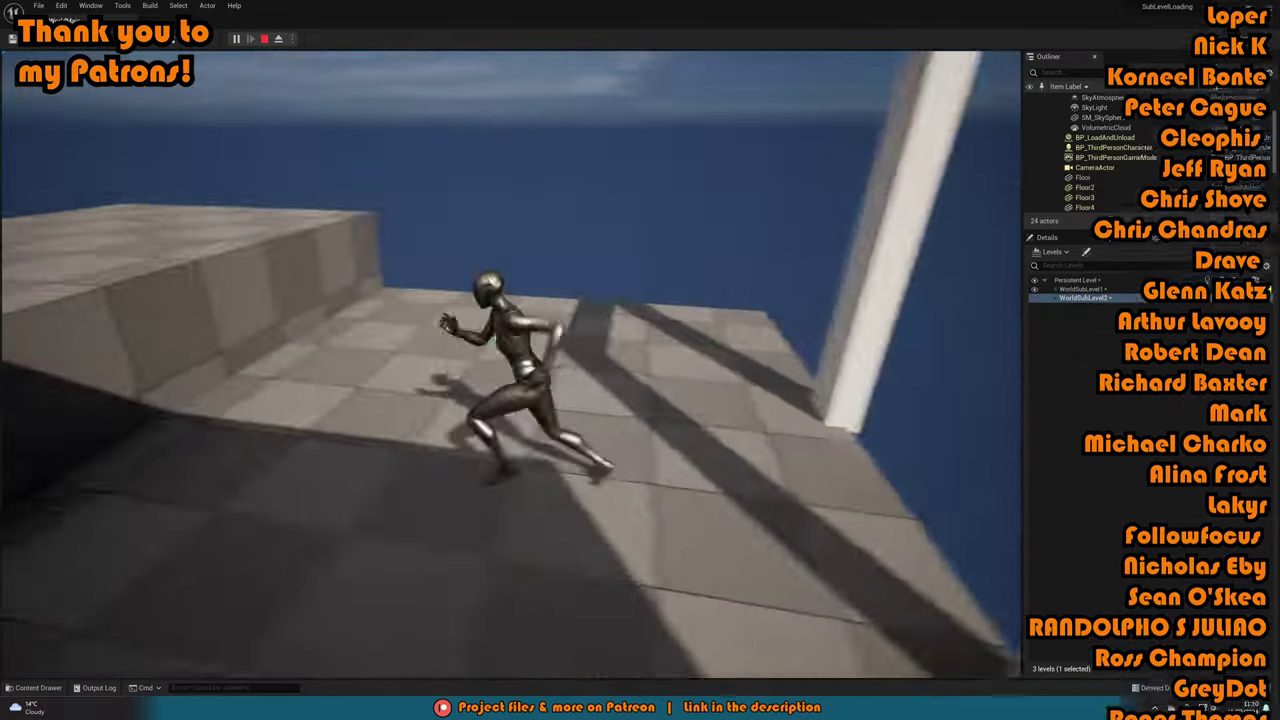
{"action": "key", "text": "space"}
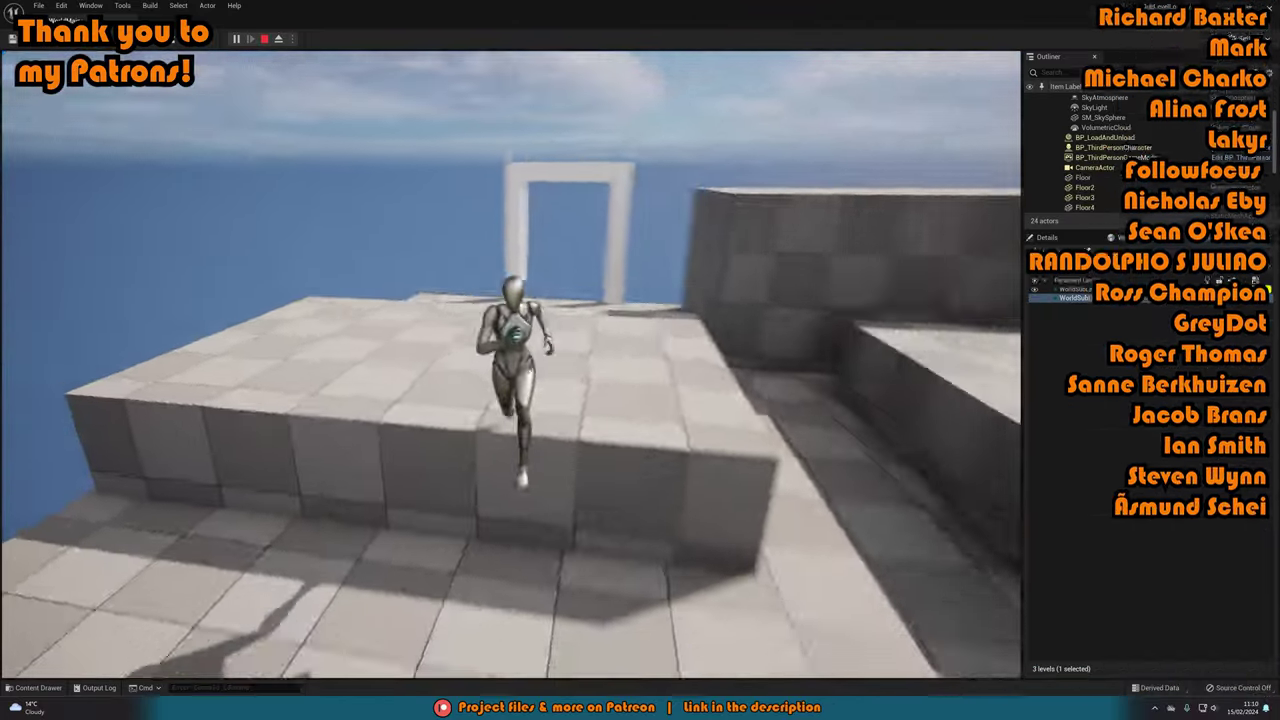